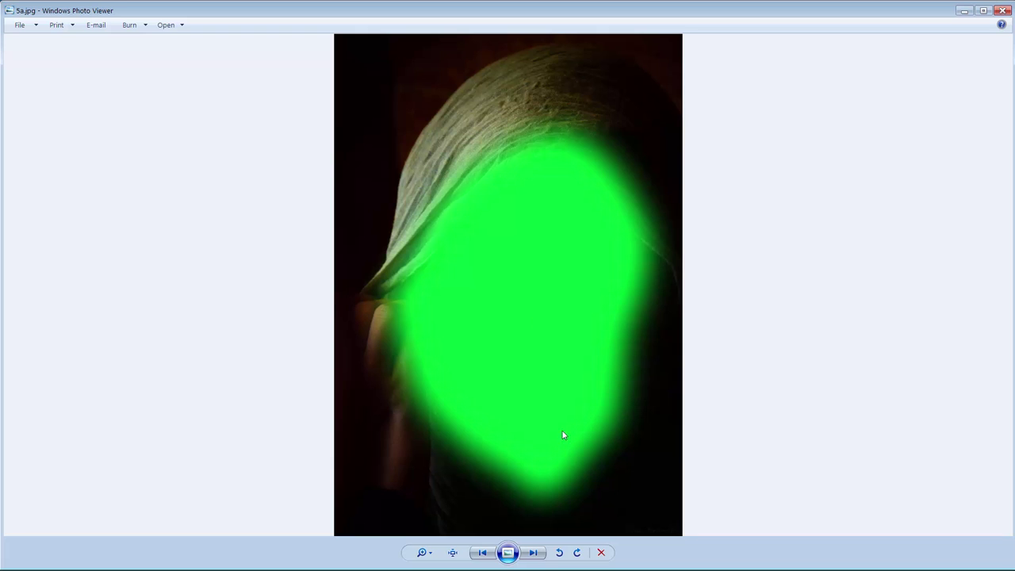
# Examine the hooded portrait sketch 5b.jpg, then the pharaoh mask photo 6.jpg and its sketch version 6b.jpg up close.
pyautogui.click(533, 552)
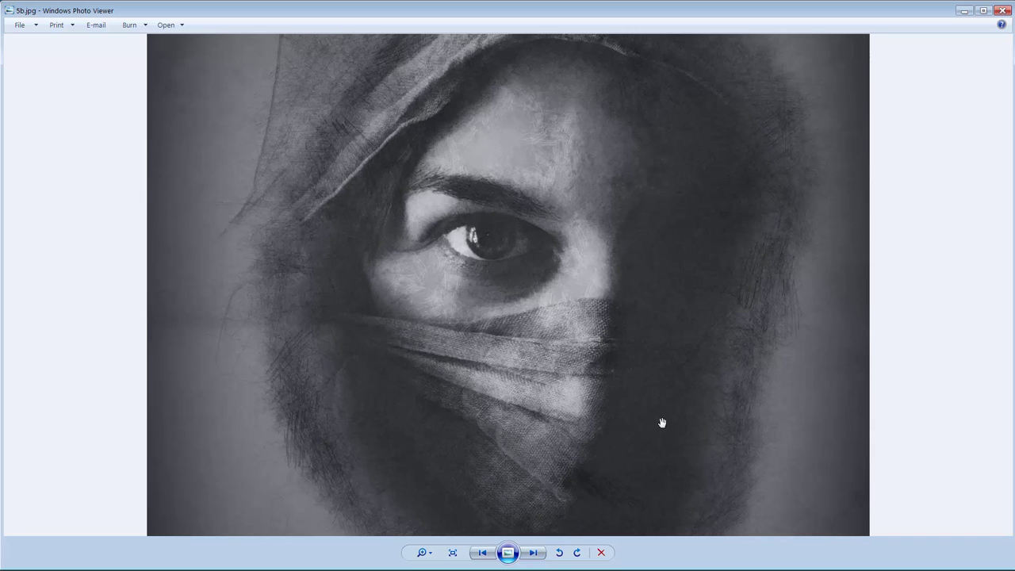
pyautogui.moveTo(670, 406); pyautogui.dragTo(674, 390)
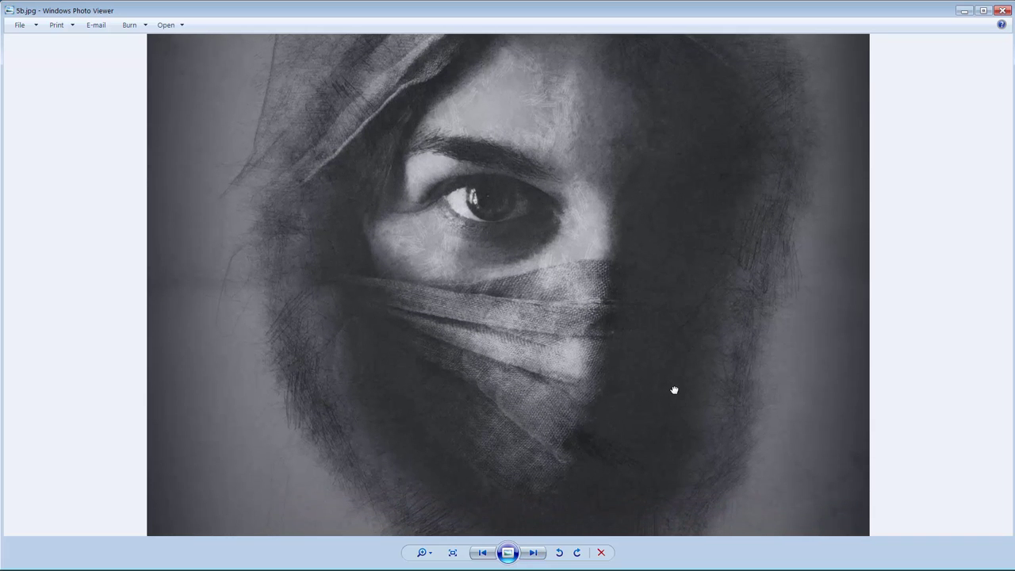
pyautogui.click(535, 553)
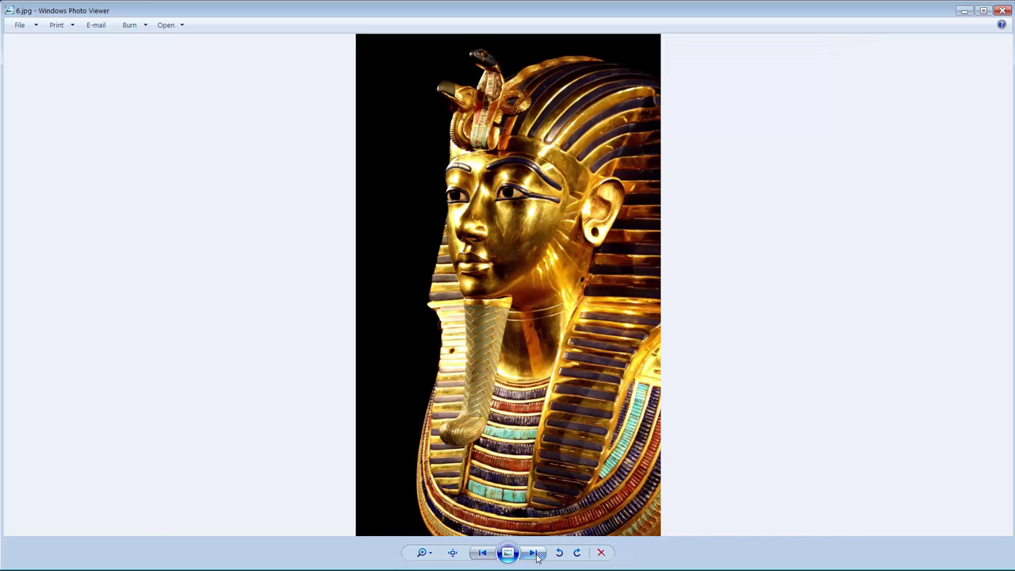
pyautogui.click(536, 555)
pyautogui.click(536, 555)
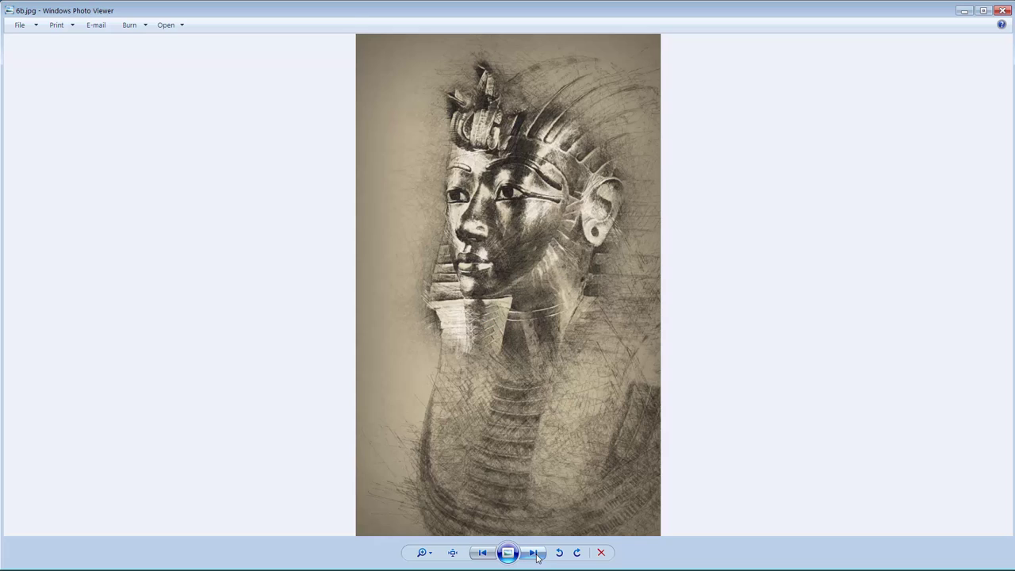
pyautogui.scroll(2, 611, 385)
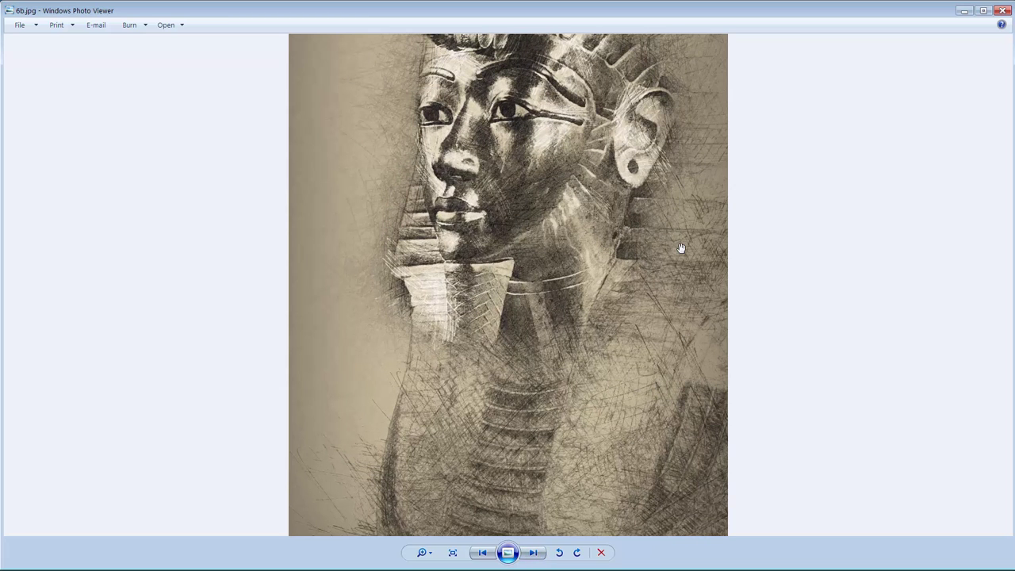
pyautogui.moveTo(678, 249); pyautogui.dragTo(671, 356)
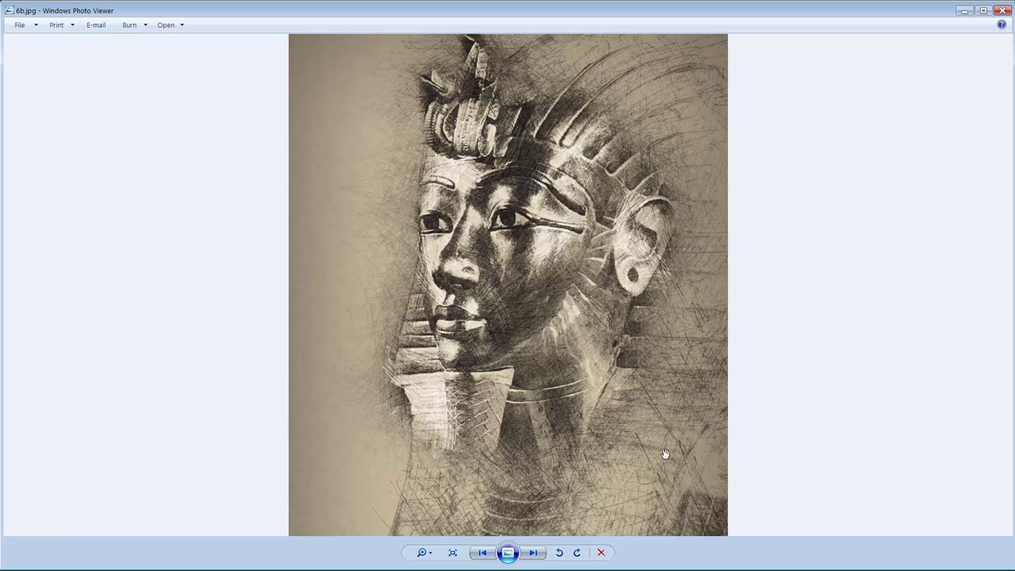
# Examine the footballer photo 7.jpg, its painted-area version 7a.jpg and the sketch result 7b.jpg from head to feet.
pyautogui.click(535, 555)
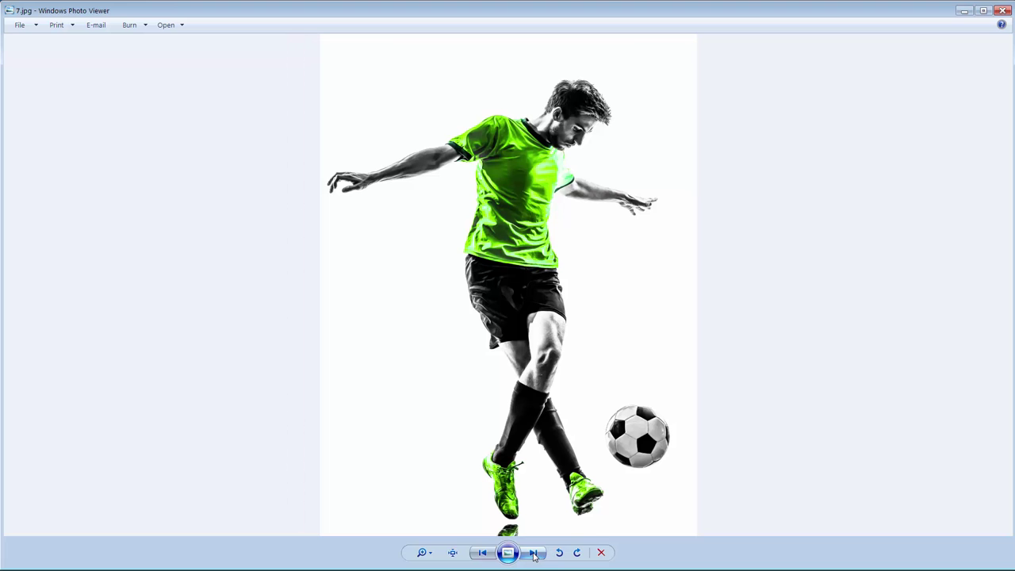
pyautogui.click(535, 554)
pyautogui.click(534, 555)
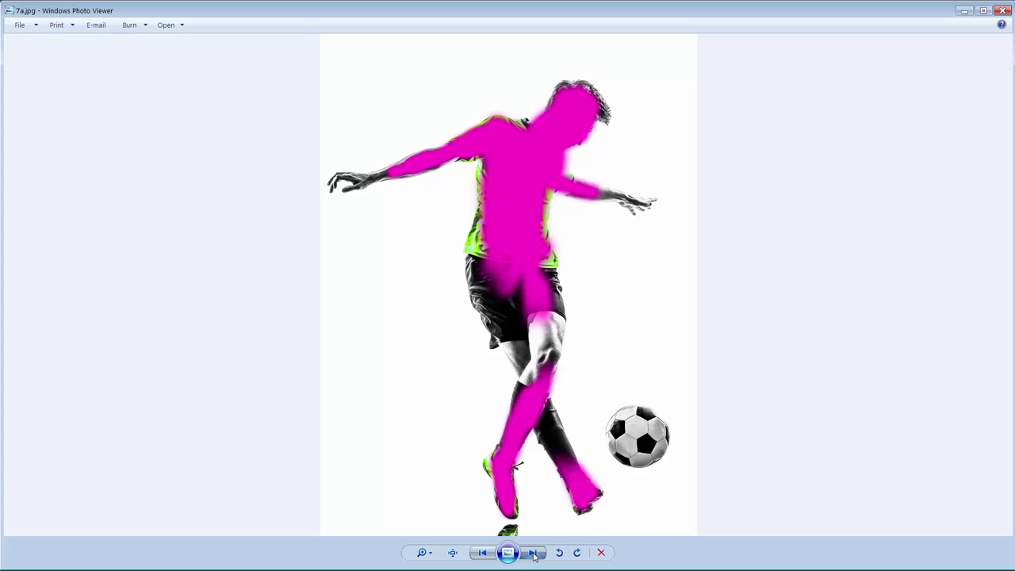
pyautogui.scroll(3, 652, 246)
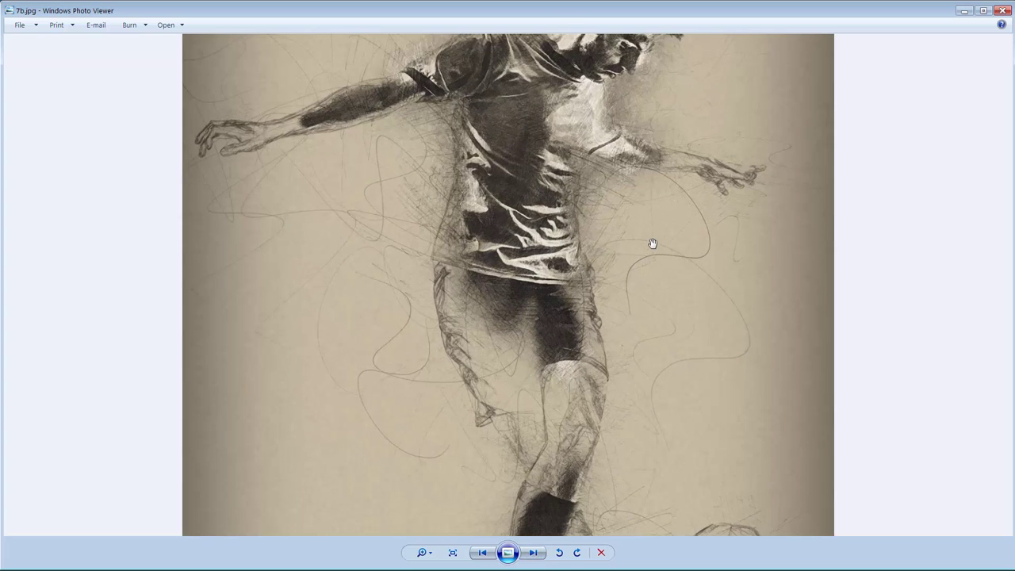
pyautogui.moveTo(716, 188); pyautogui.dragTo(709, 258)
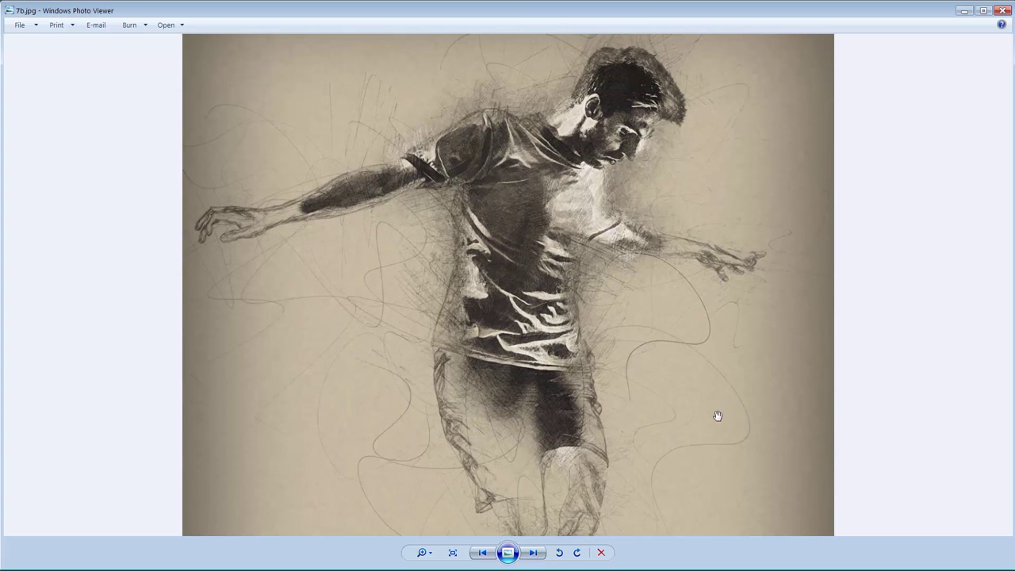
pyautogui.moveTo(710, 441); pyautogui.dragTo(727, 251)
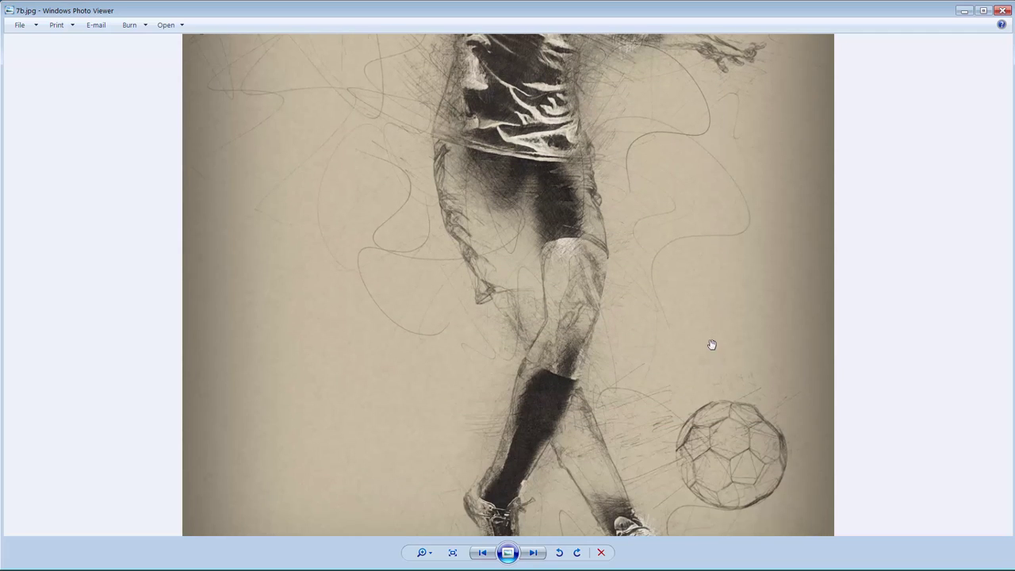
pyautogui.moveTo(709, 344); pyautogui.dragTo(716, 229)
# View the scooter photo 8.jpg, its painted-area version 8a.jpg and the sketch result 8b.jpg, and close the image viewer.
pyautogui.click(534, 552)
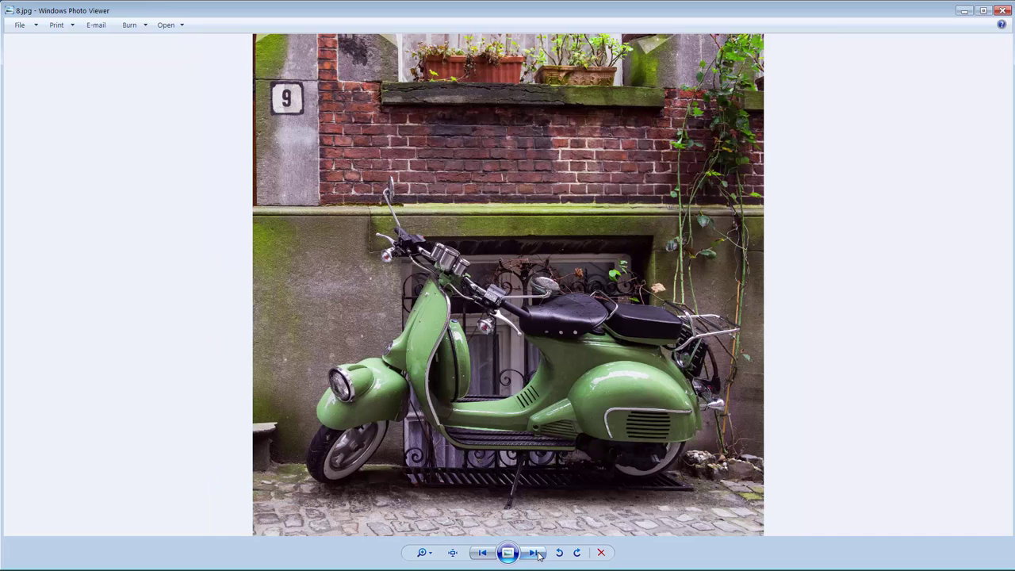
pyautogui.click(536, 553)
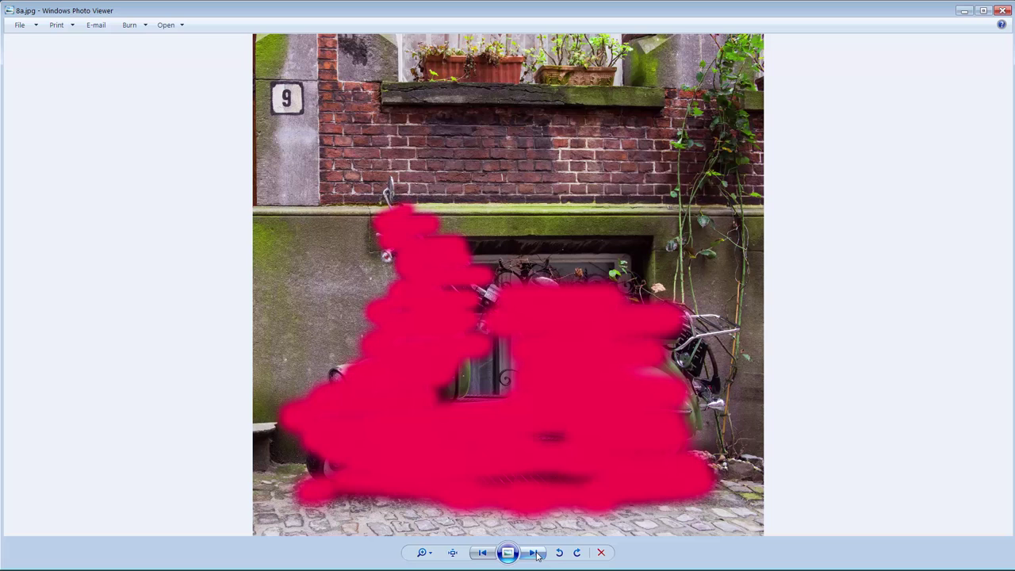
pyautogui.click(536, 554)
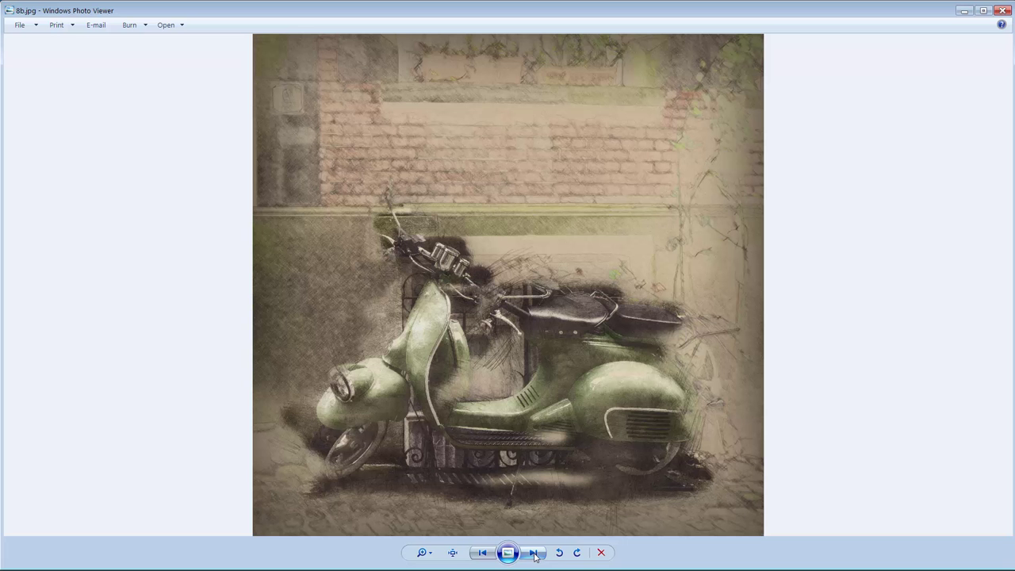
pyautogui.click(534, 553)
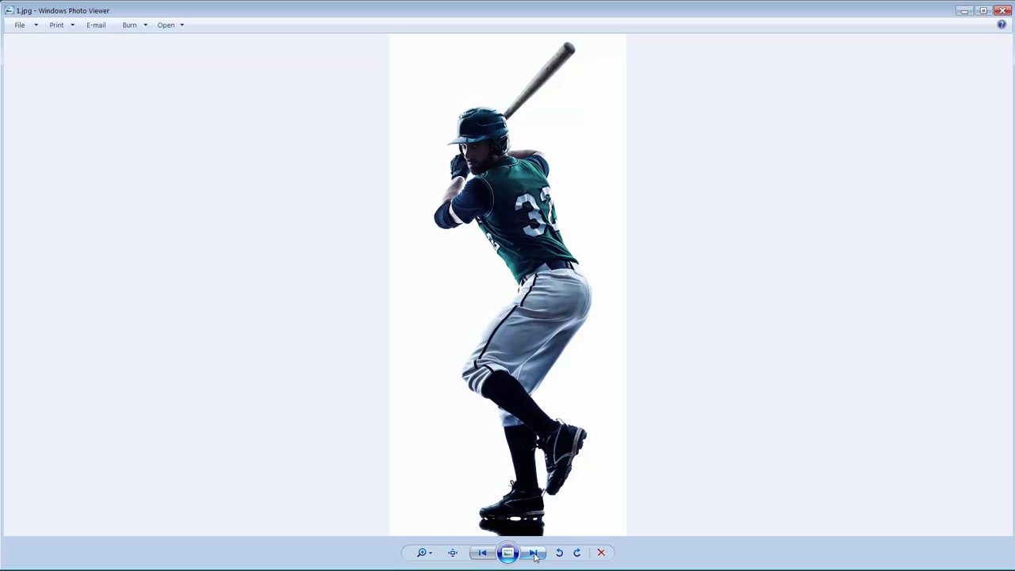
pyautogui.click(1004, 11)
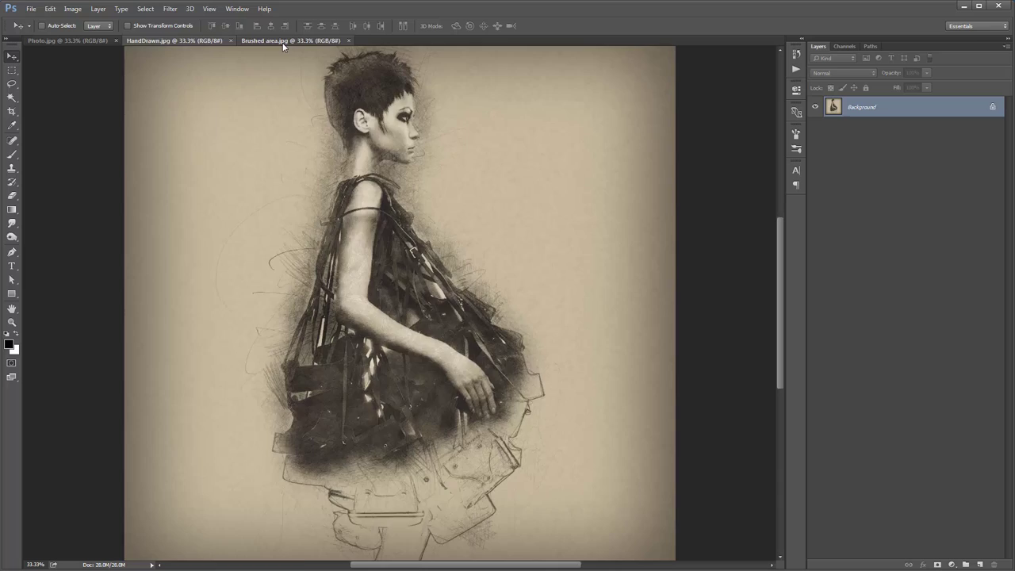
# View Brushed area.jpg in Photoshop, and close it and HandDrawn.jpg so only Photo.jpg remains open.
pyautogui.click(290, 40)
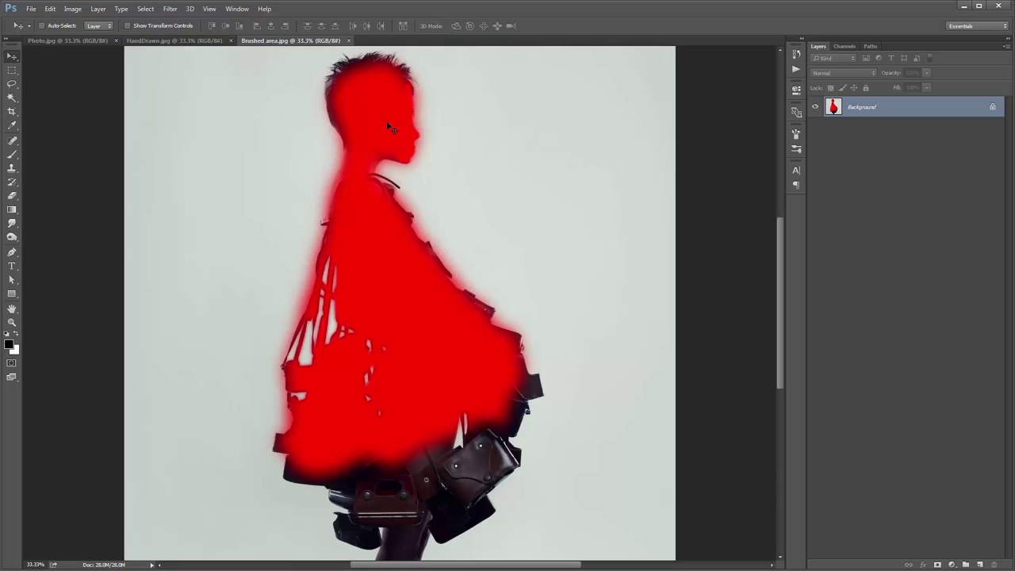
pyautogui.hotkey('ctrl', 'w')
pyautogui.hotkey('ctrl', 'w')
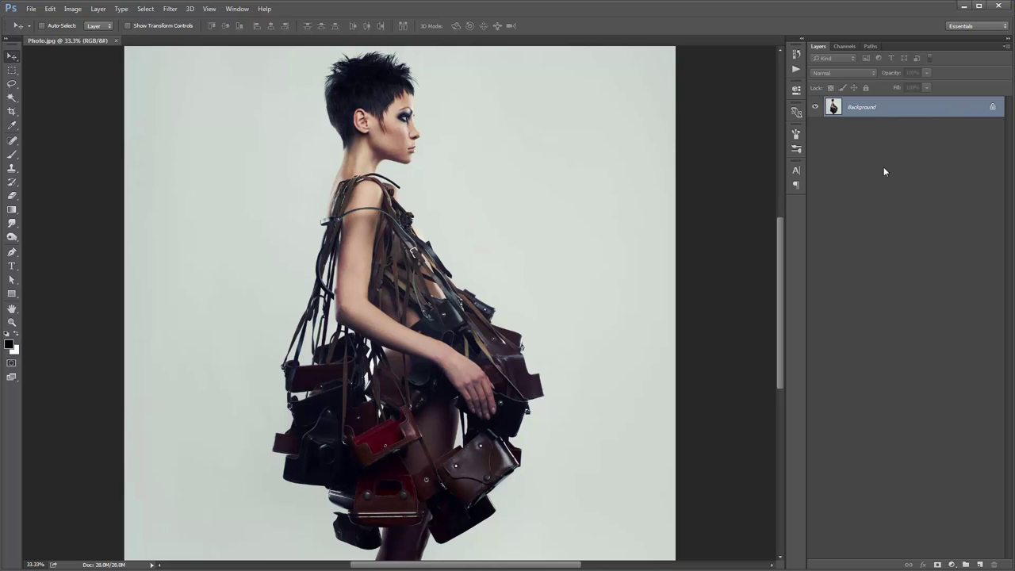
# Duplicate the Background layer of Photo.jpg and delete the original Background layer.
pyautogui.hotkey('ctrl', 'j')
pyautogui.click(874, 129)
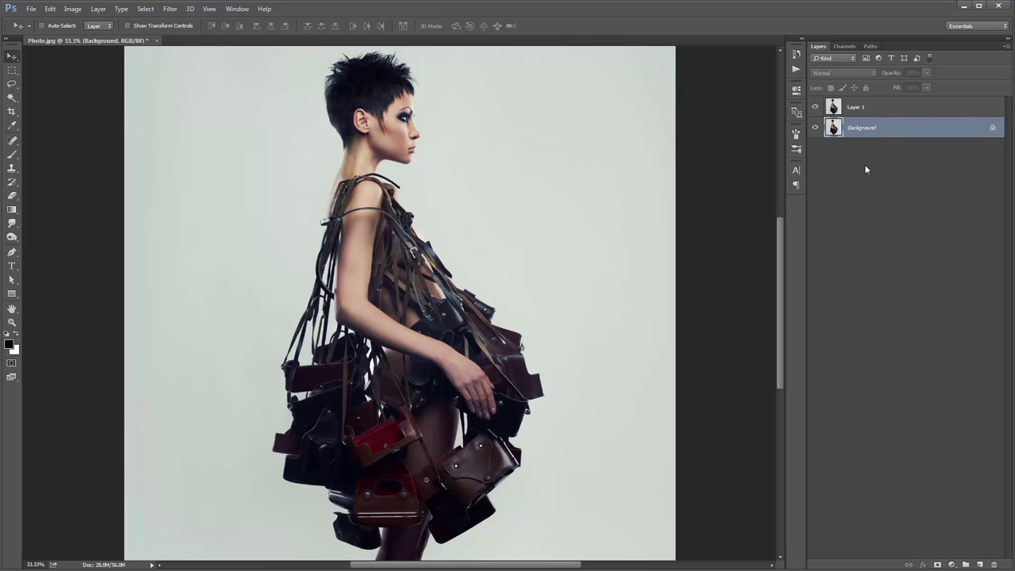
pyautogui.press('Delete')
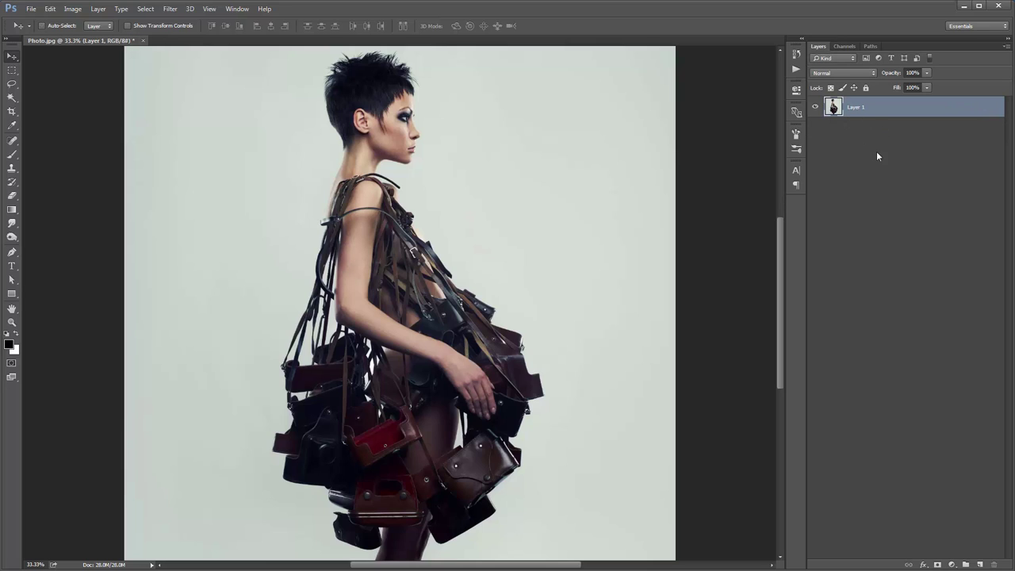
# Convert Layer 1 into the document's Background layer.
pyautogui.click(98, 9)
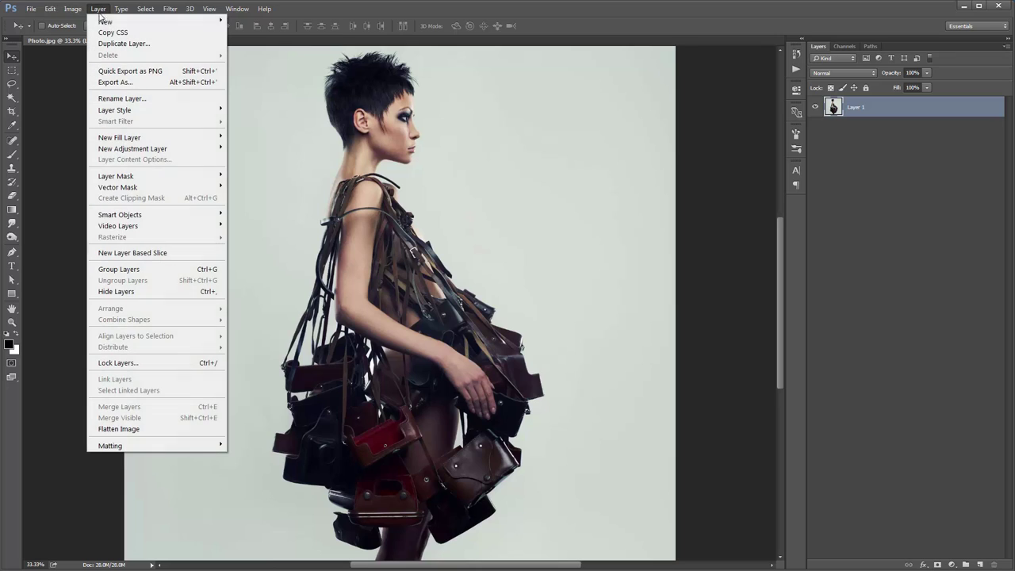
pyautogui.moveTo(101, 22)
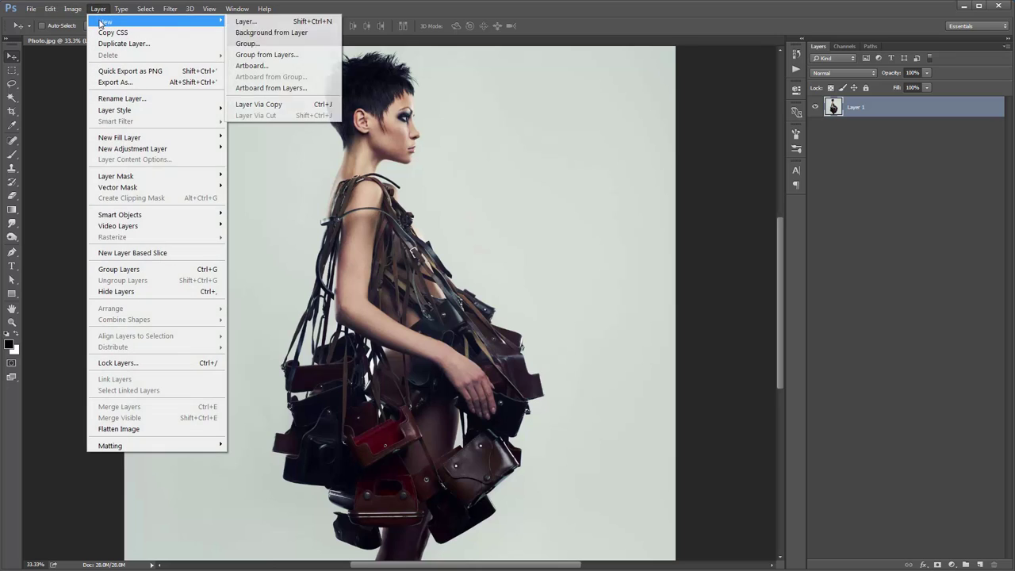
pyautogui.click(271, 33)
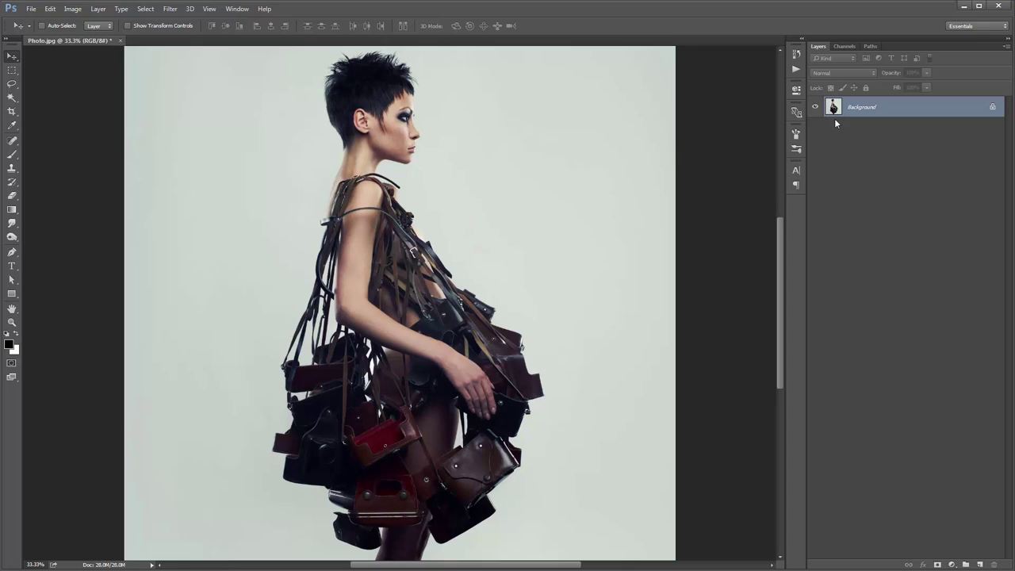
# Check the layer display options, including adding "copy" to copied layers and groups, and accept them.
pyautogui.click(1006, 49)
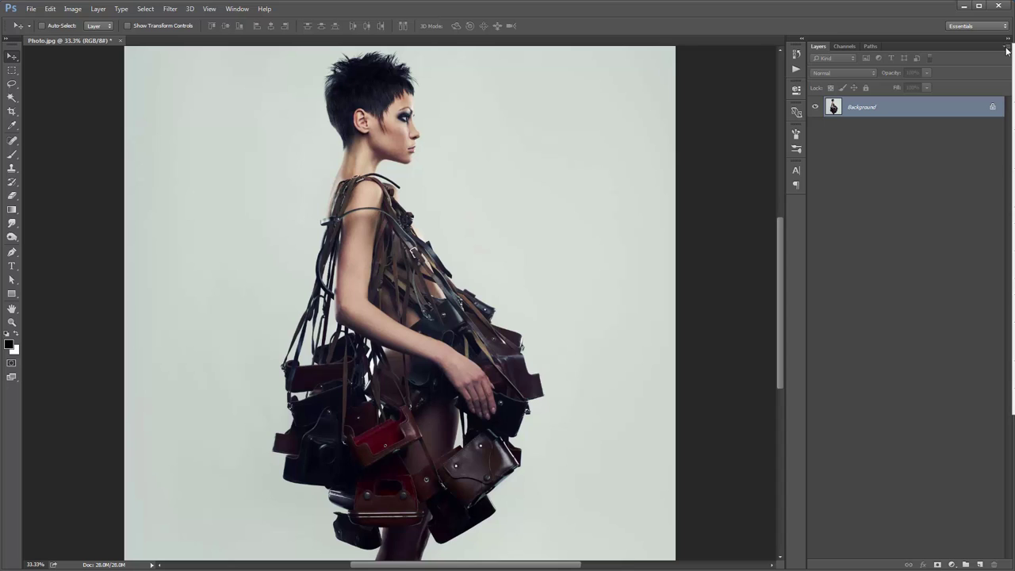
pyautogui.click(1014, 375)
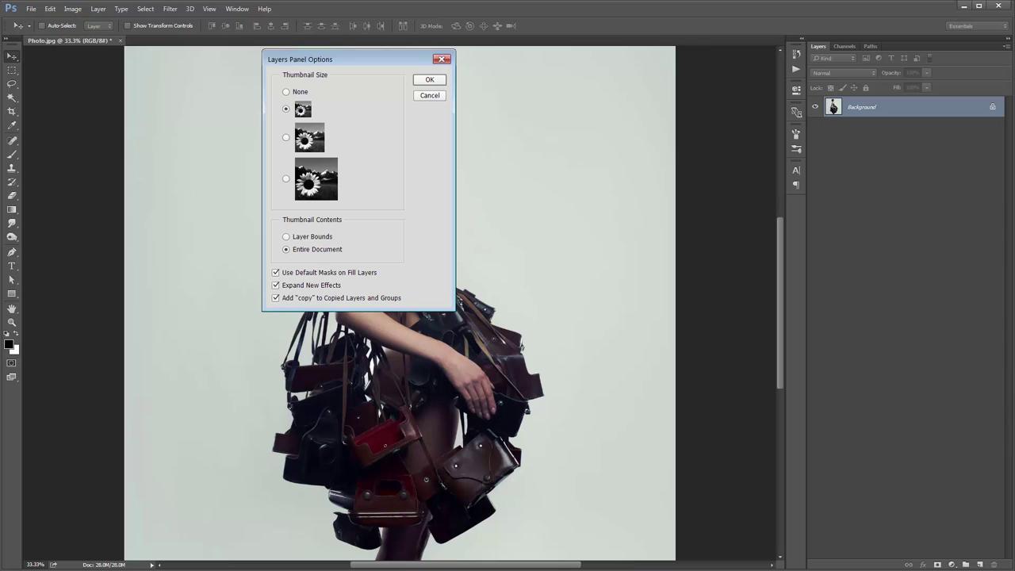
pyautogui.moveTo(452, 66); pyautogui.dragTo(545, 66)
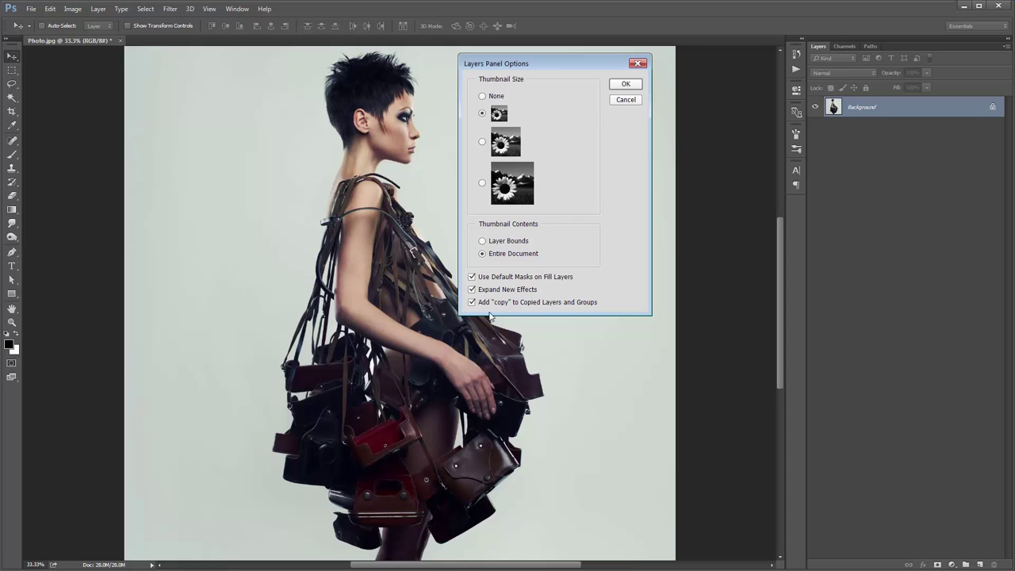
pyautogui.click(623, 84)
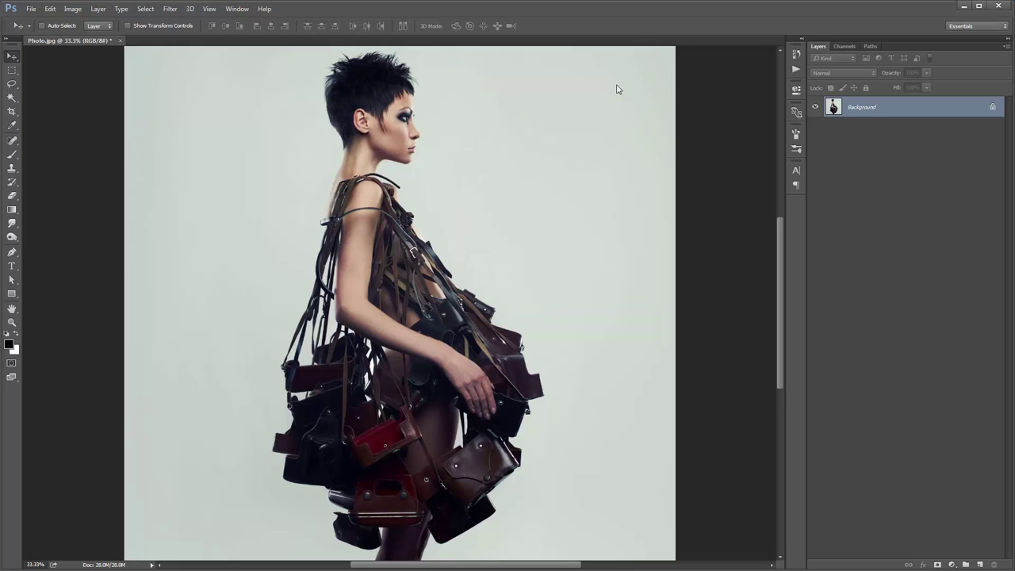
# Check the photo's pixel dimensions and resolution in the Image Size settings, and leave without resizing.
pyautogui.click(72, 9)
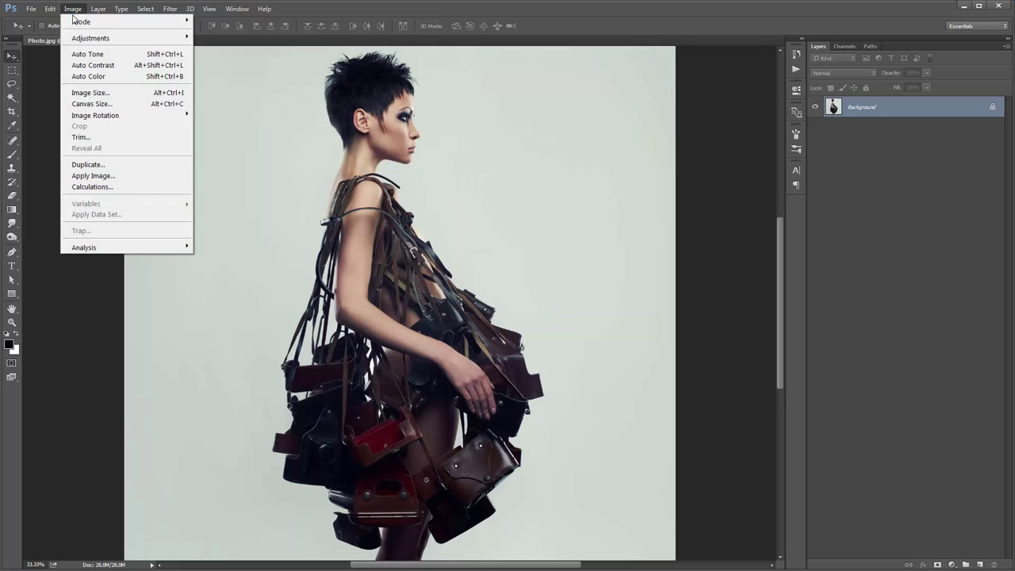
pyautogui.moveTo(72, 22)
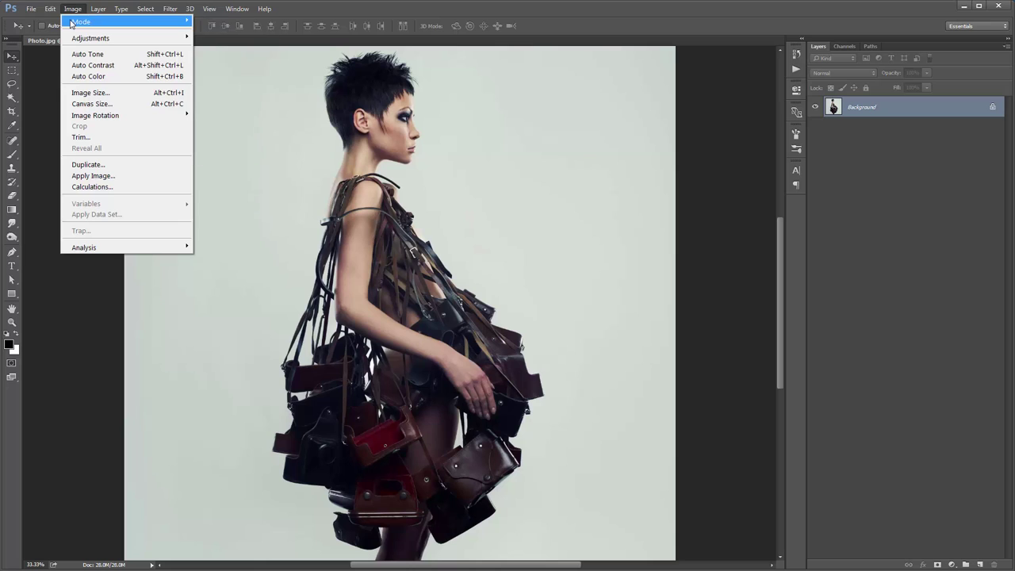
pyautogui.click(101, 94)
pyautogui.moveTo(421, 74); pyautogui.dragTo(579, 87)
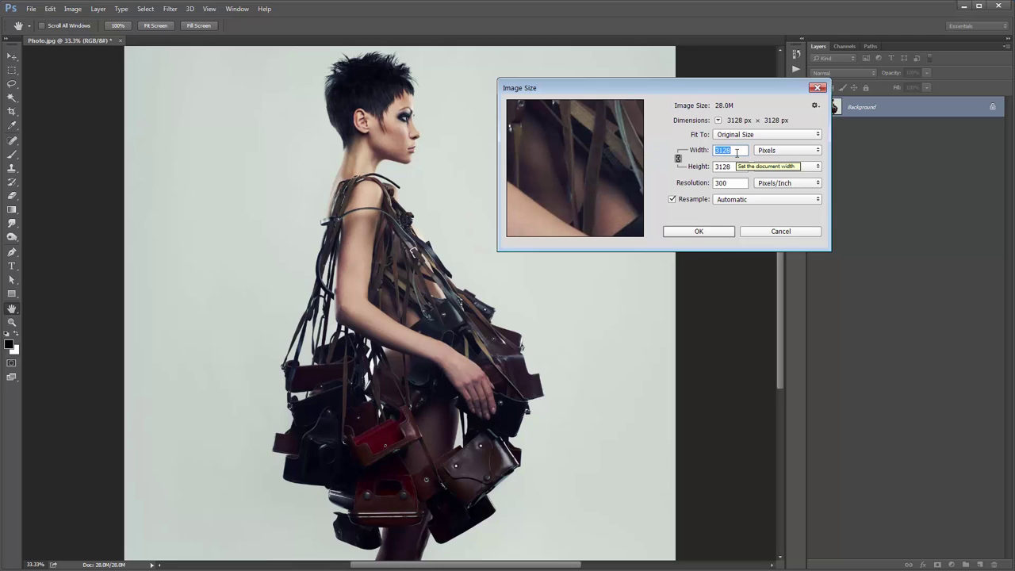
pyautogui.moveTo(695, 99); pyautogui.dragTo(647, 74)
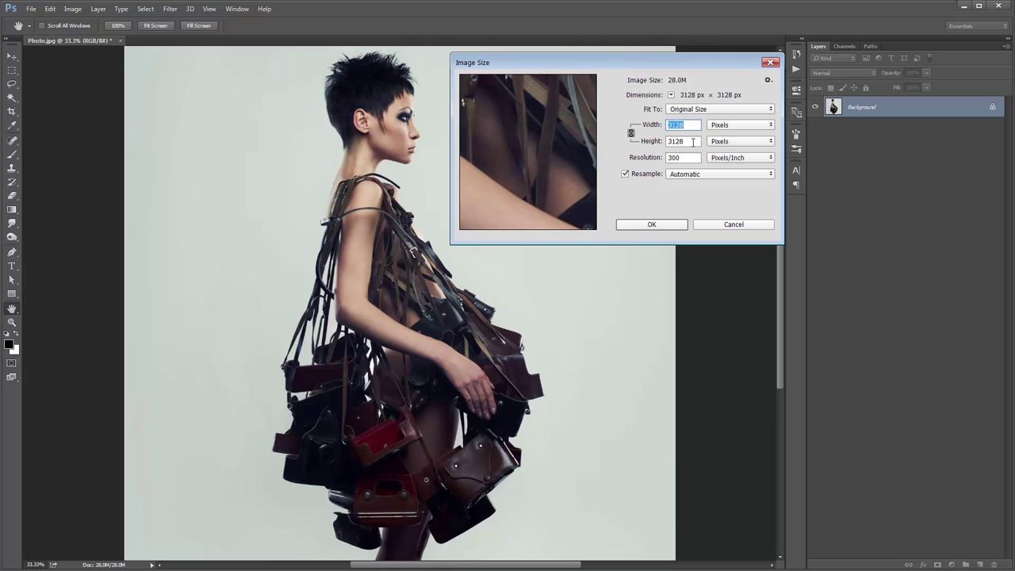
pyautogui.click(747, 226)
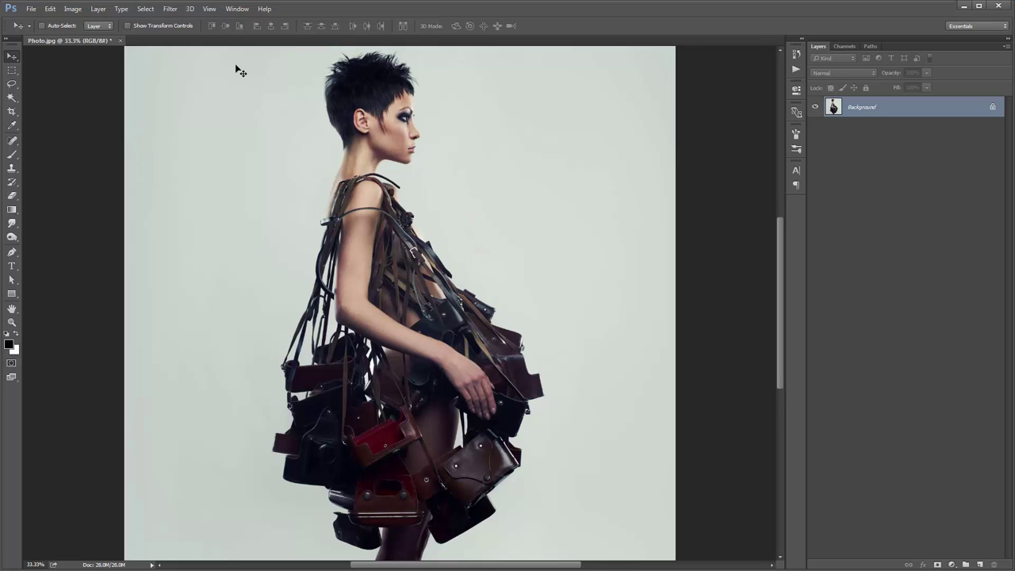
# Load the Hand Drawn.atn action set into Photoshop's actions.
pyautogui.click(238, 10)
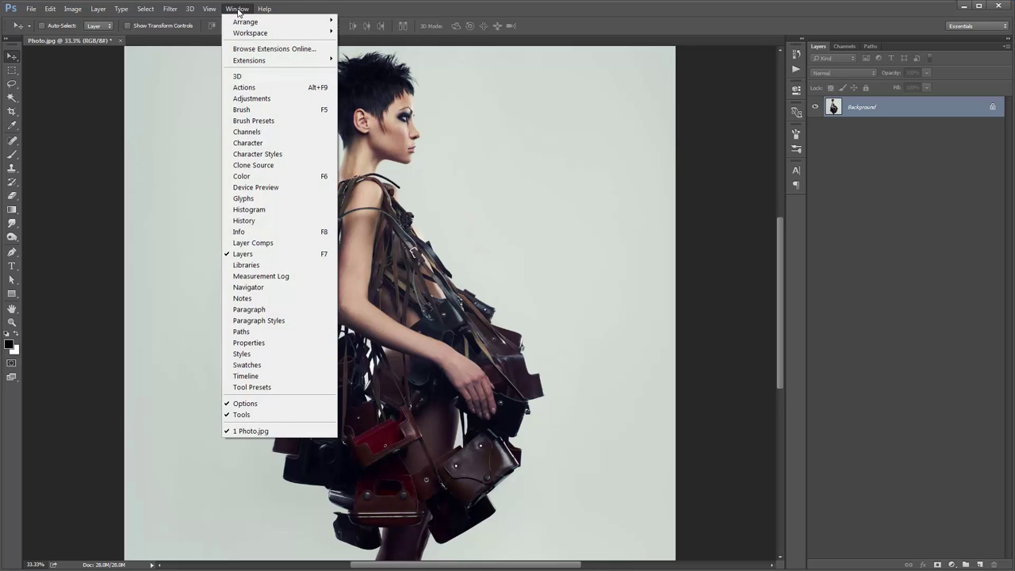
pyautogui.click(272, 88)
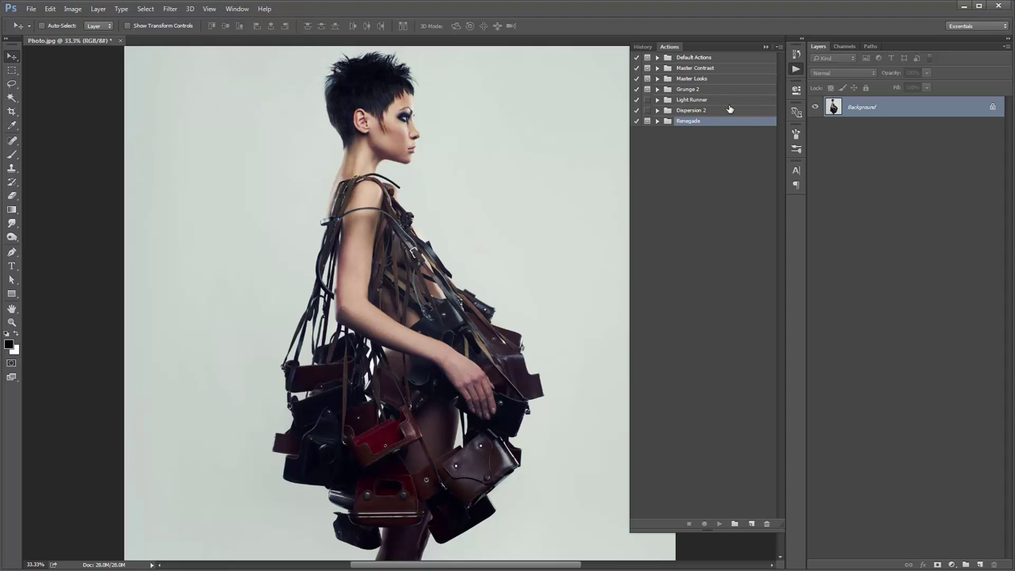
pyautogui.click(780, 48)
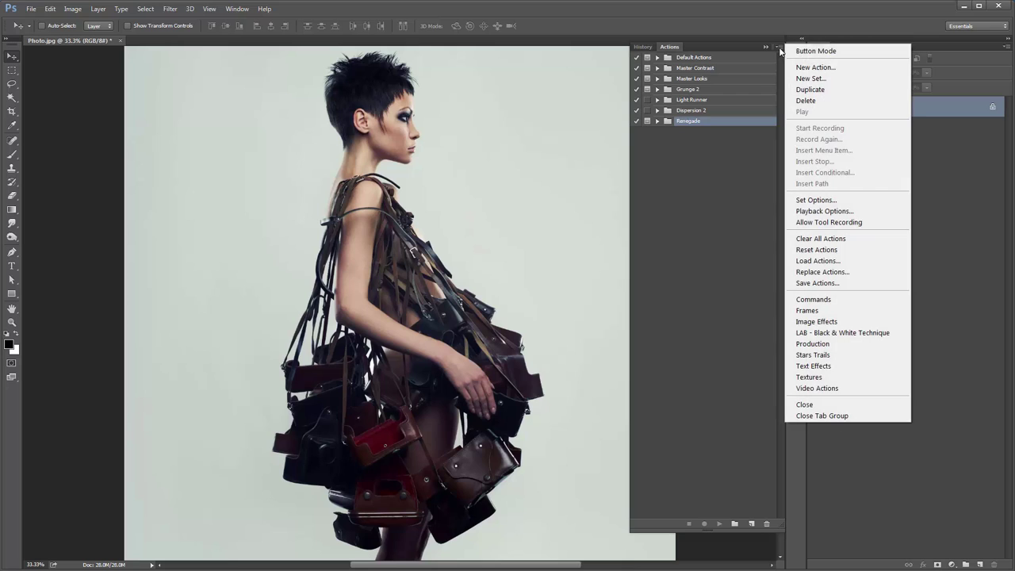
pyautogui.click(857, 265)
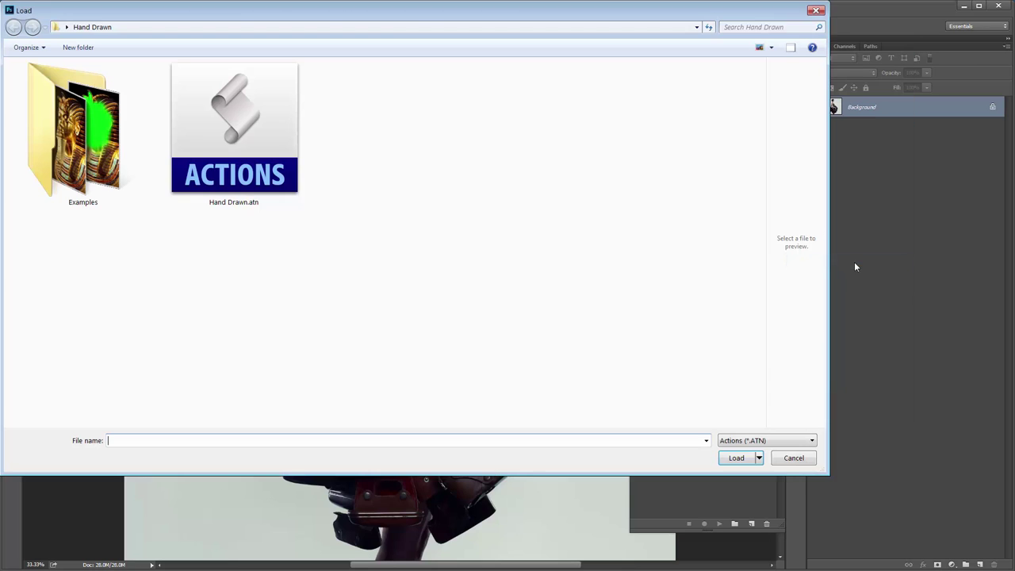
pyautogui.doubleClick(249, 145)
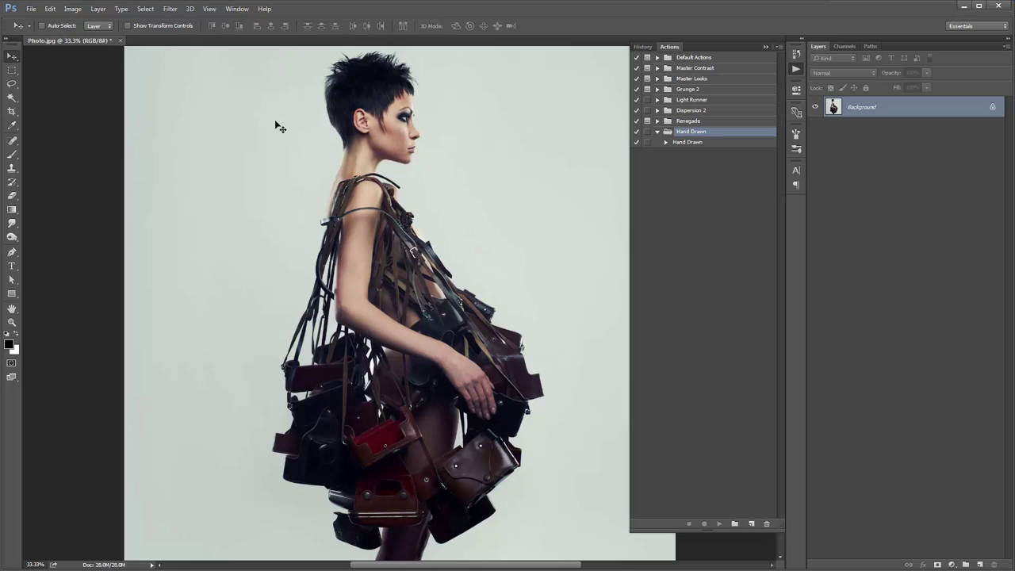
# Replace the Brush tool's presets with HandDrawn_Brushes.abr, and return to the Move tool with the actions list collapsed.
pyautogui.press('b')
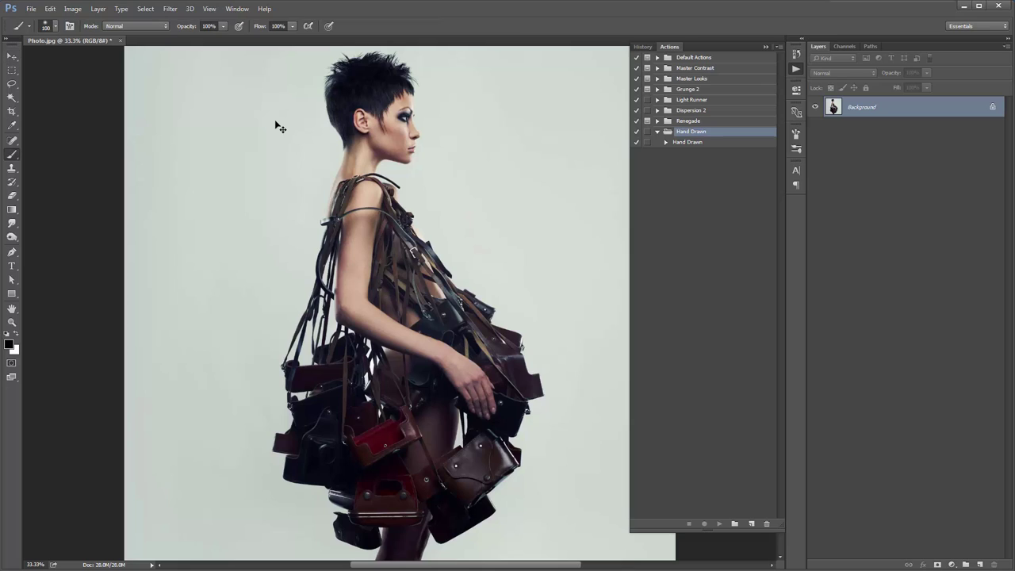
pyautogui.rightClick(17, 158)
pyautogui.click(48, 157)
pyautogui.rightClick(248, 147)
pyautogui.rightClick(148, 120)
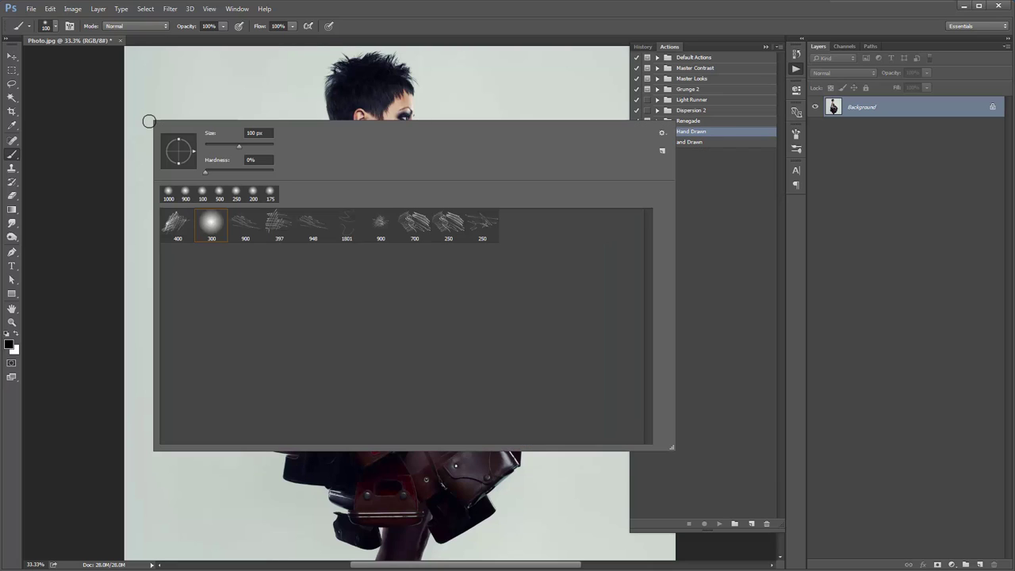
pyautogui.click(662, 133)
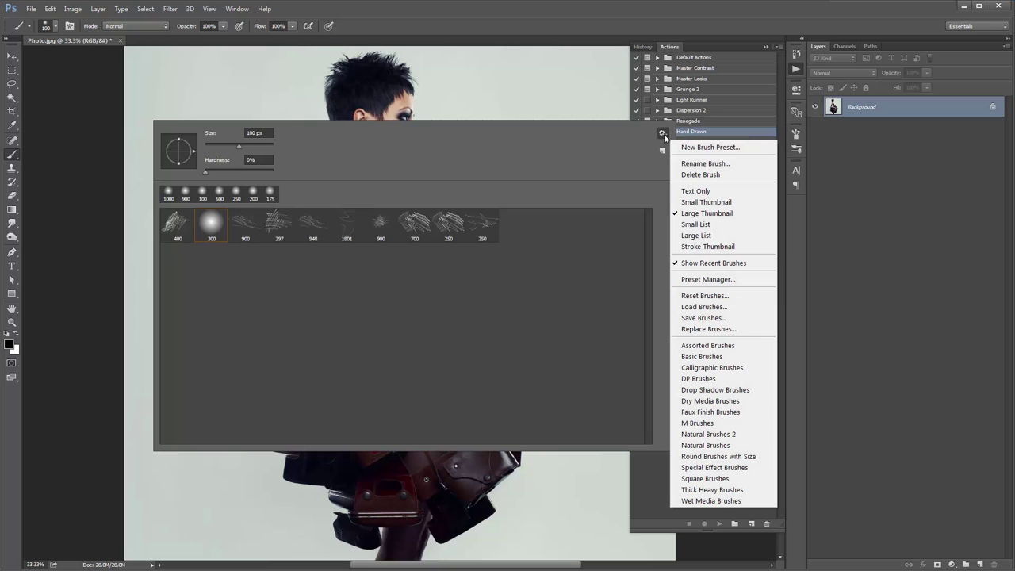
pyautogui.click(733, 331)
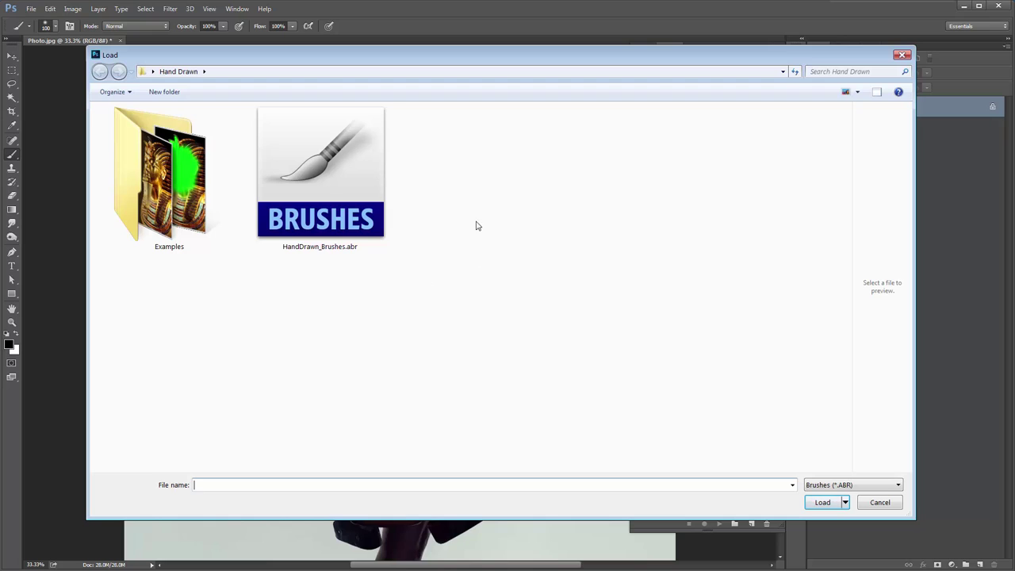
pyautogui.click(339, 182)
pyautogui.doubleClick(338, 182)
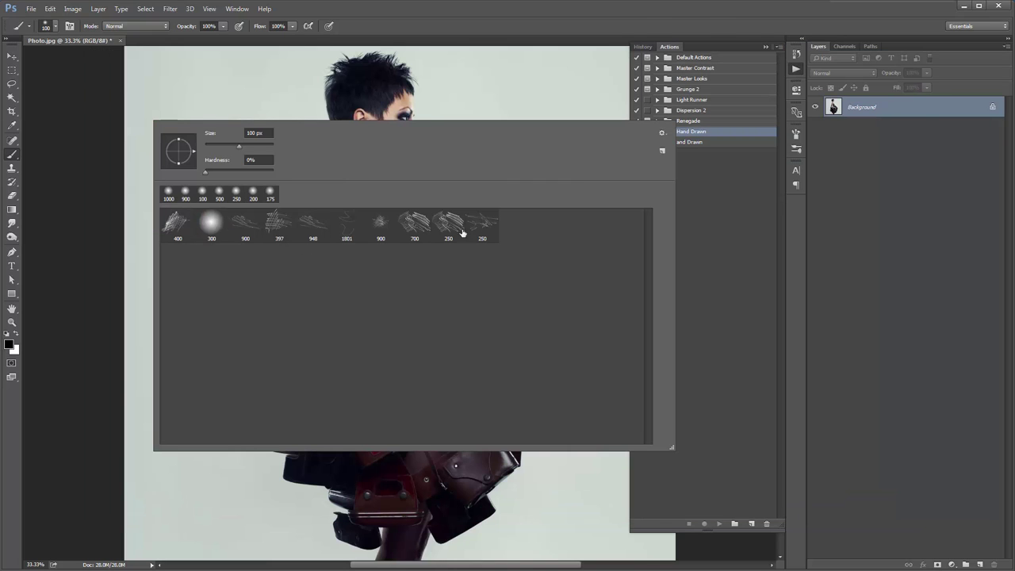
pyautogui.click(272, 101)
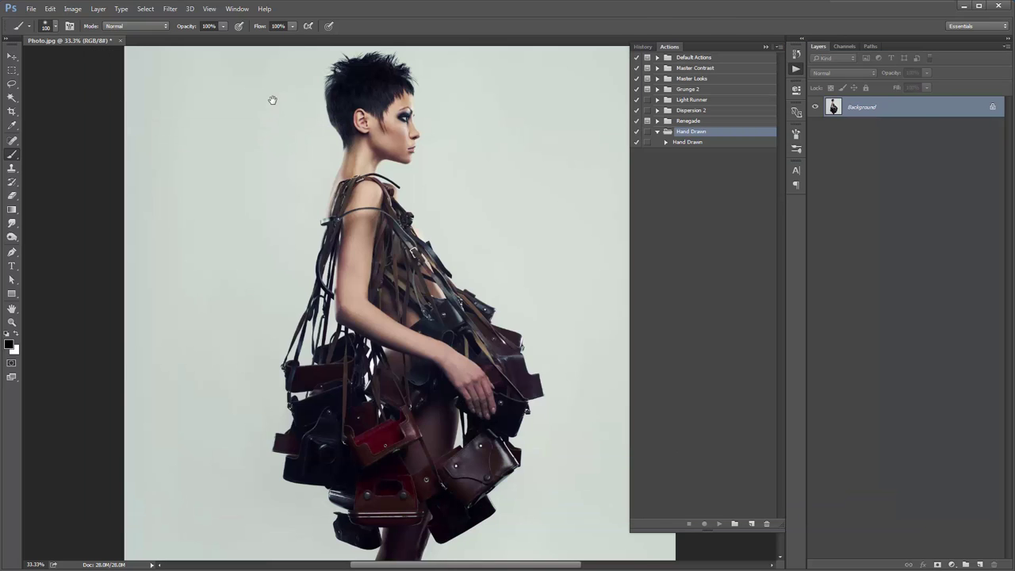
pyautogui.click(765, 47)
pyautogui.press('v')
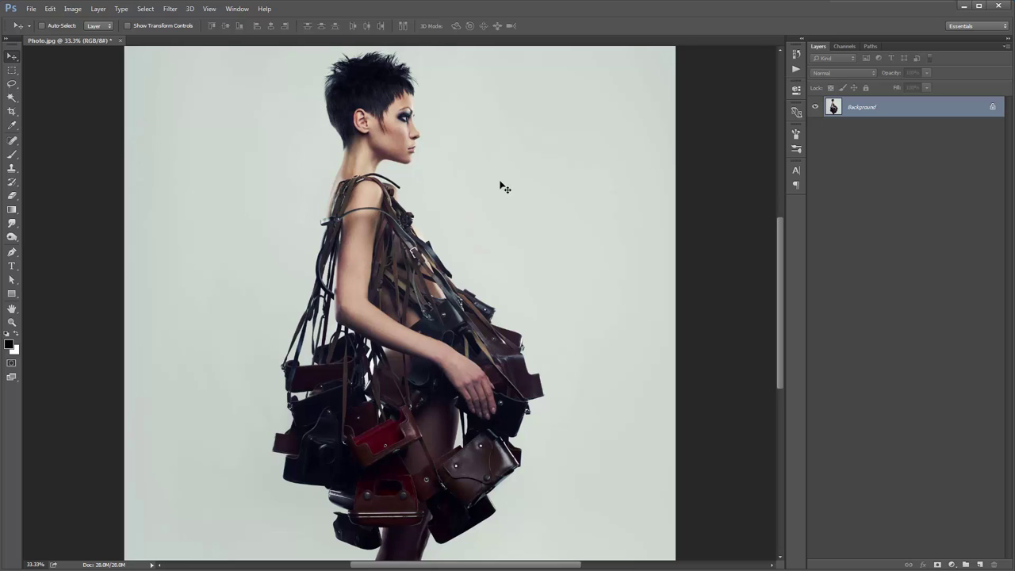
# Create a new layer named "brush" above the Background layer.
pyautogui.click(97, 9)
pyautogui.moveTo(105, 21)
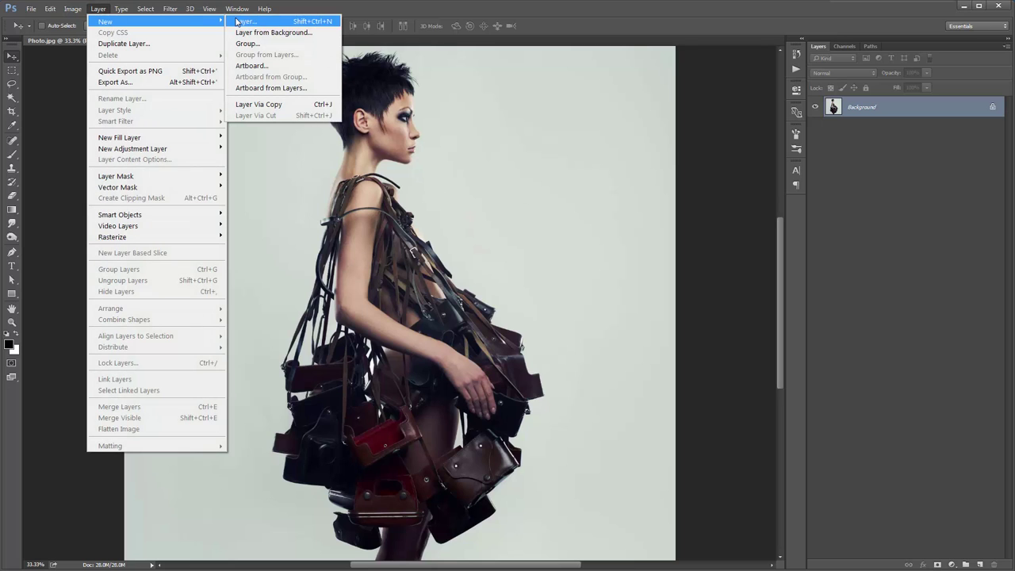
pyautogui.click(237, 21)
pyautogui.moveTo(378, 146); pyautogui.dragTo(307, 138)
pyautogui.click(505, 144)
pyautogui.write('brush')
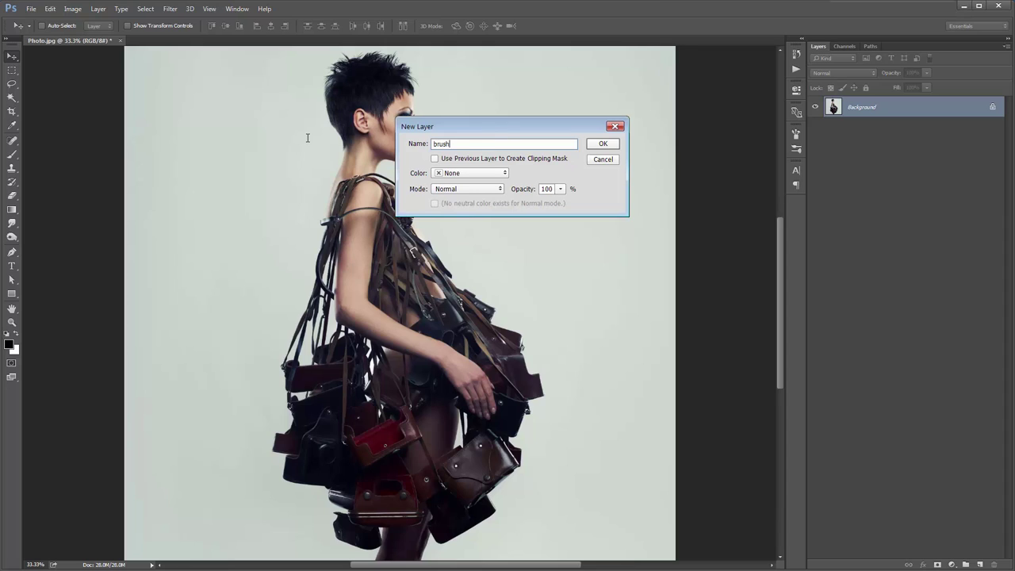
pyautogui.doubleClick(437, 150)
pyautogui.click(602, 145)
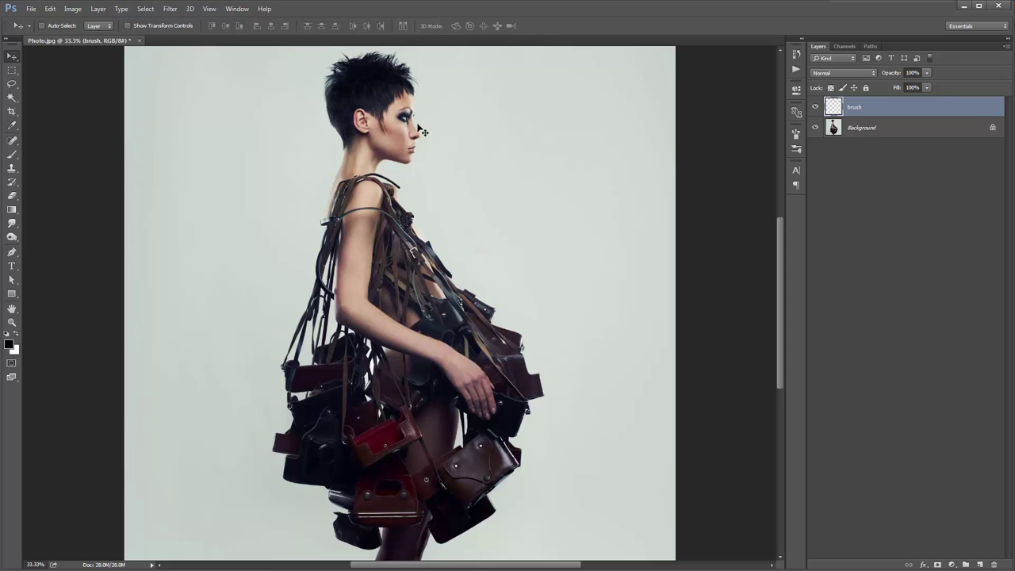
# Choose the 300-pixel soft round brush preset and set the foreground color to ff0000.
pyautogui.press('b')
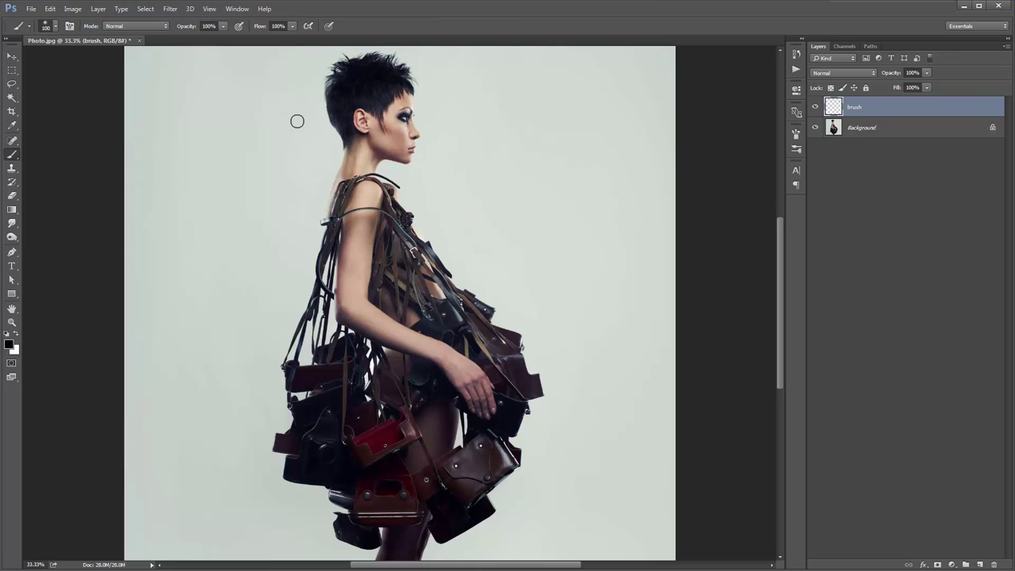
pyautogui.rightClick(297, 120)
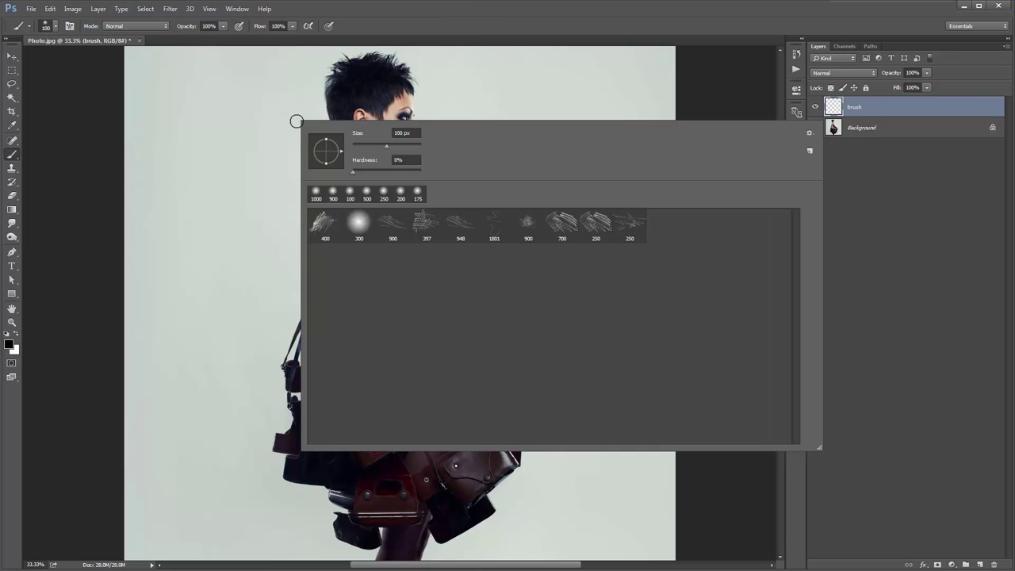
pyautogui.doubleClick(359, 230)
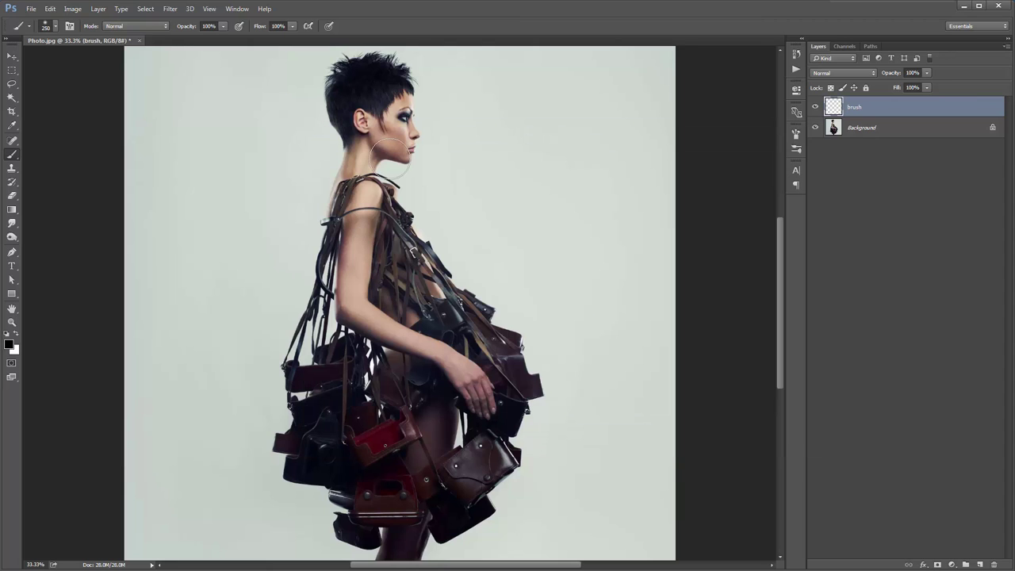
pyautogui.click(9, 344)
pyautogui.write('ff0000')
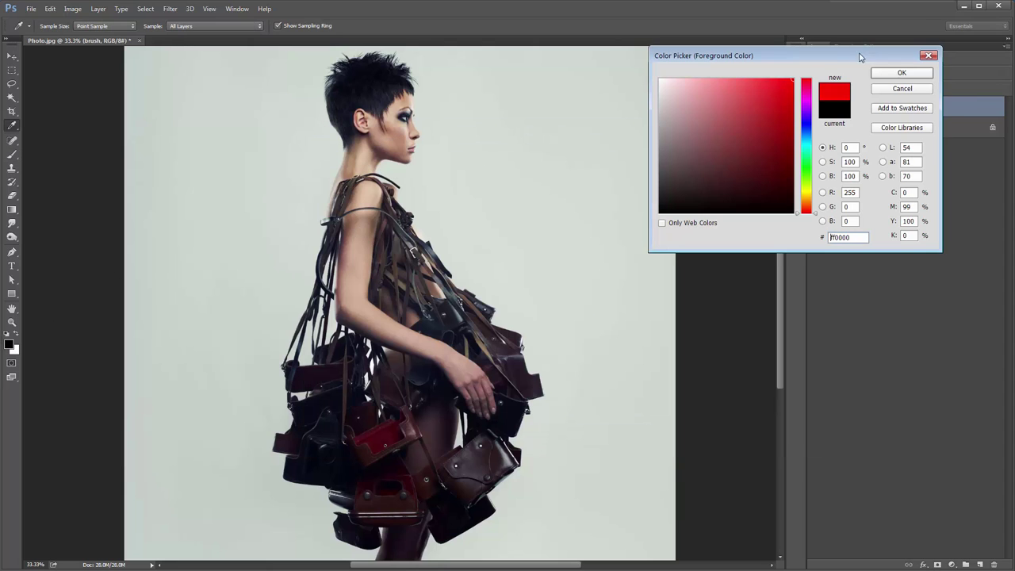
pyautogui.click(901, 72)
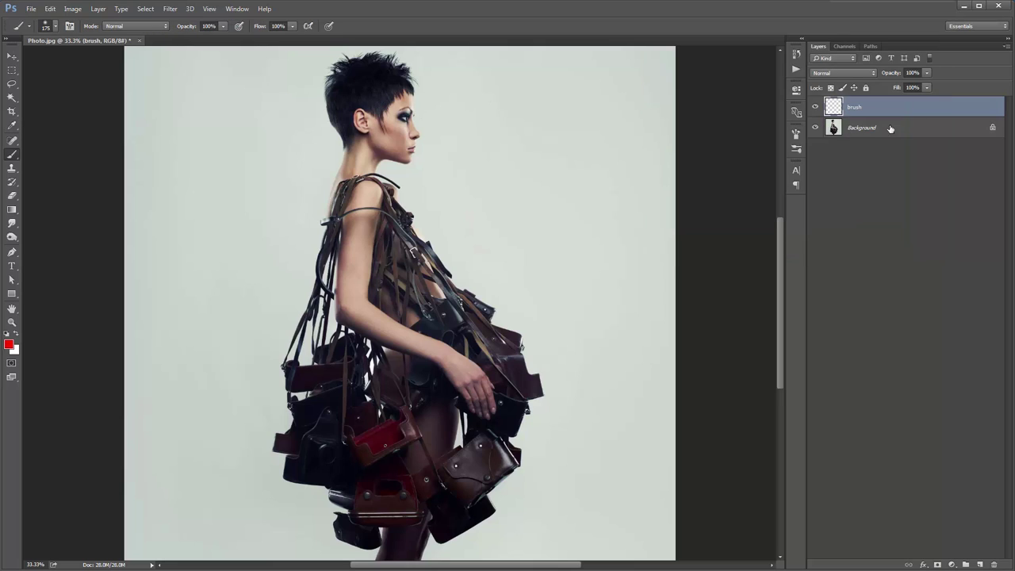
# Paint red over the model's face, neck, arm and torso on the brush layer, enlarging the brush to 300 px for the dress.
pyautogui.press('[')
pyautogui.press('[')
pyautogui.moveTo(361, 91)
pyautogui.mouseDown()
pyautogui.moveTo(376, 137)
pyautogui.moveTo(392, 143)
pyautogui.moveTo(391, 124)
pyautogui.moveTo(401, 138)
pyautogui.moveTo(369, 89)
pyautogui.moveTo(357, 301)
pyautogui.mouseUp()
pyautogui.press(']')
pyautogui.press(']')
pyautogui.moveTo(379, 216)
pyautogui.mouseDown()
pyautogui.moveTo(458, 368)
pyautogui.moveTo(389, 238)
pyautogui.moveTo(475, 349)
pyautogui.moveTo(472, 372)
pyautogui.mouseUp()
pyautogui.press(']')
pyautogui.press(']')
pyautogui.press(']')
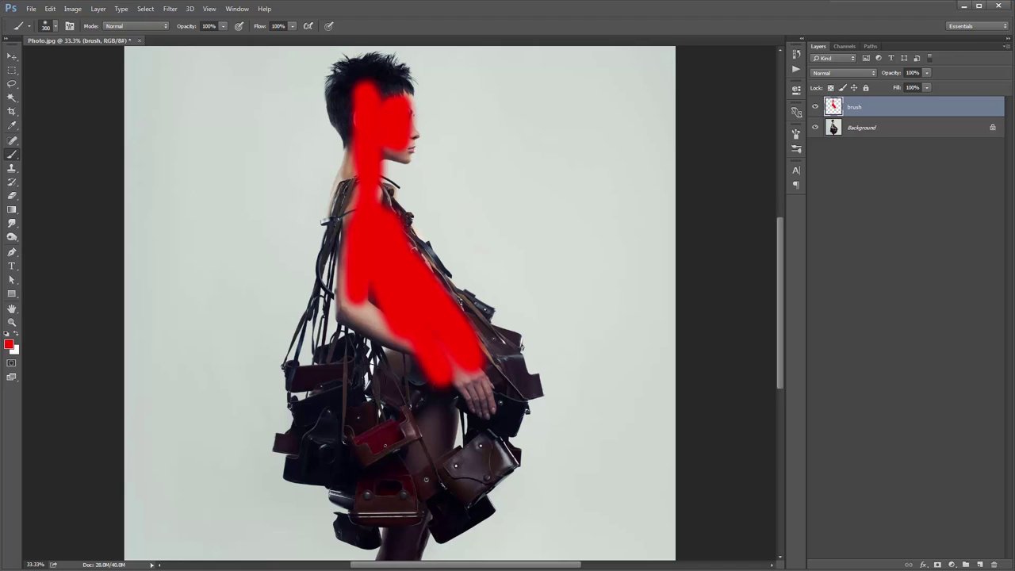
pyautogui.moveTo(388, 318)
pyautogui.mouseDown()
pyautogui.moveTo(410, 304)
pyautogui.moveTo(426, 381)
pyautogui.moveTo(467, 356)
pyautogui.moveTo(414, 279)
pyautogui.moveTo(349, 246)
pyautogui.moveTo(317, 364)
pyautogui.moveTo(335, 301)
pyautogui.moveTo(327, 355)
pyautogui.mouseUp()
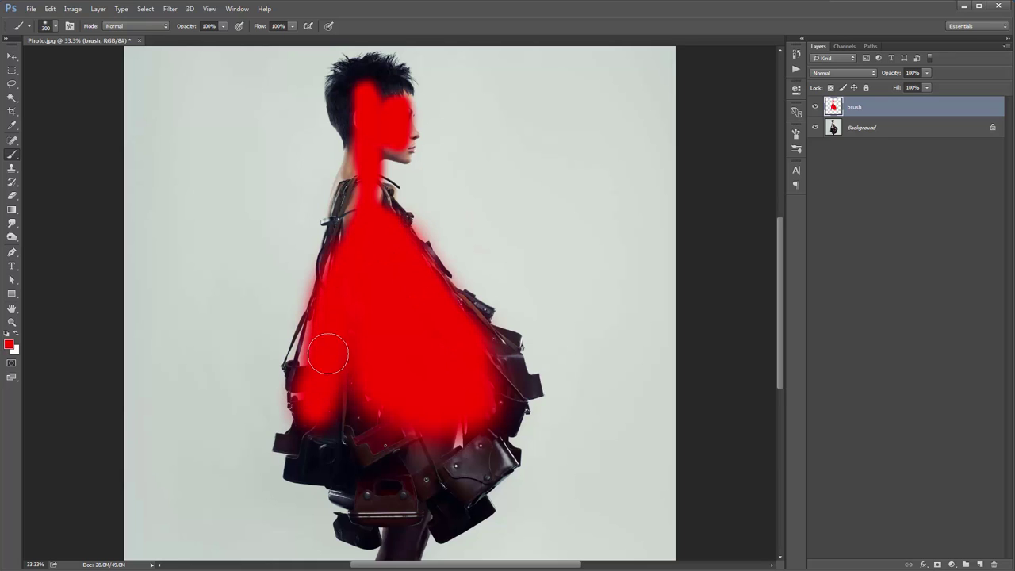
# Extend the red paint over the shoulder, hair and chin with progressively smaller brush sizes, and delete the brush layer.
pyautogui.press('[')
pyautogui.press('[')
pyautogui.press('[')
pyautogui.moveTo(351, 227); pyautogui.dragTo(357, 163)
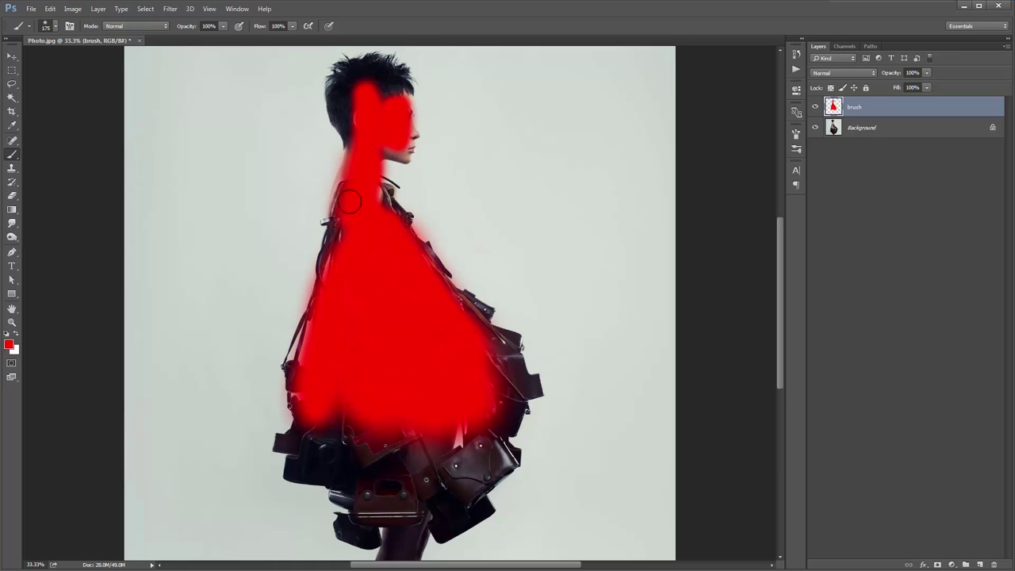
pyautogui.moveTo(349, 202)
pyautogui.mouseDown()
pyautogui.moveTo(384, 192)
pyautogui.moveTo(368, 105)
pyautogui.moveTo(359, 136)
pyautogui.moveTo(348, 93)
pyautogui.moveTo(372, 96)
pyautogui.moveTo(388, 80)
pyautogui.moveTo(367, 102)
pyautogui.moveTo(337, 87)
pyautogui.mouseUp()
pyautogui.press('[')
pyautogui.press('[')
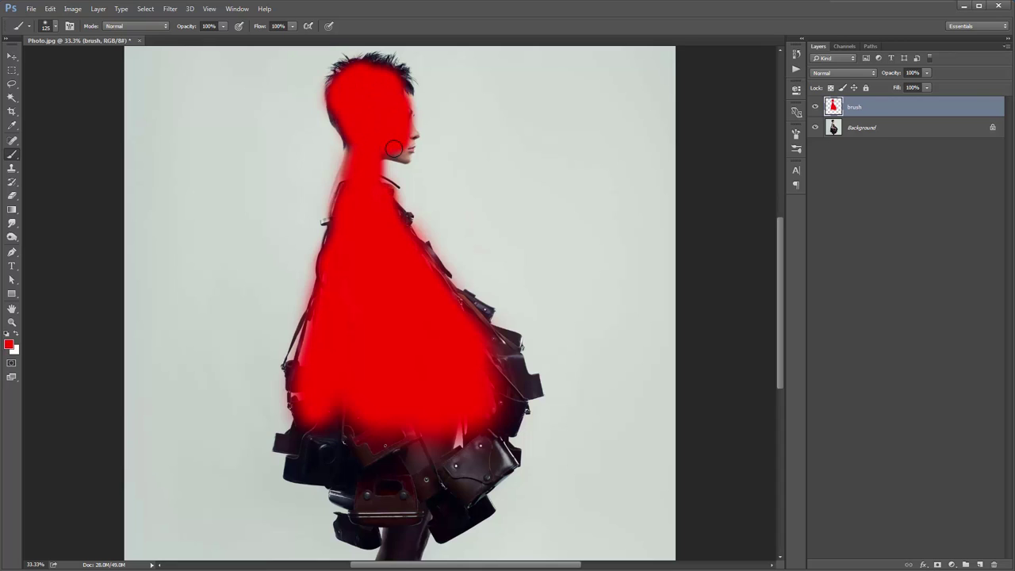
pyautogui.press('[')
pyautogui.press('[')
pyautogui.moveTo(394, 148)
pyautogui.mouseDown()
pyautogui.moveTo(407, 144)
pyautogui.moveTo(400, 93)
pyautogui.moveTo(407, 147)
pyautogui.moveTo(384, 144)
pyautogui.mouseUp()
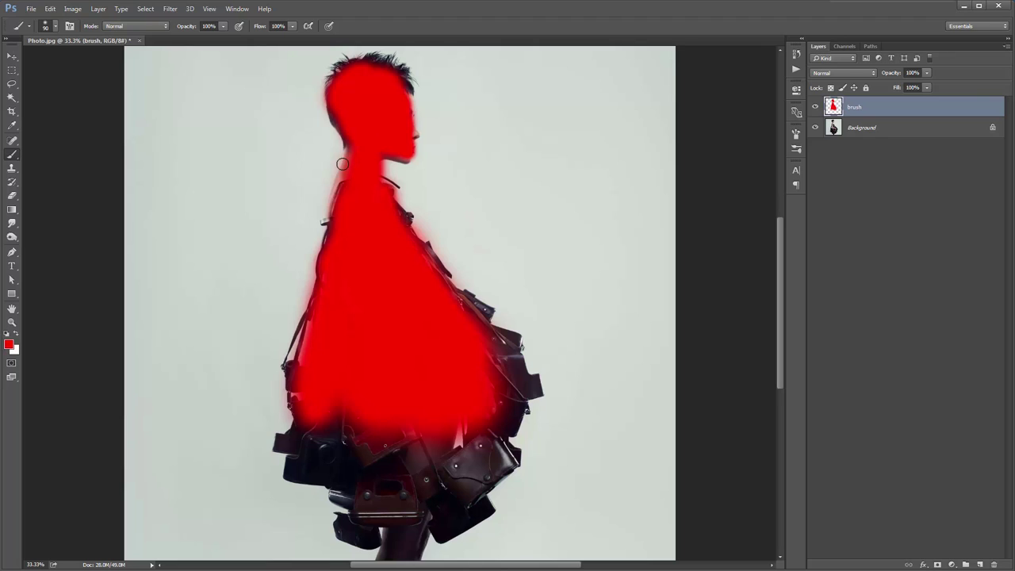
pyautogui.press('Delete')
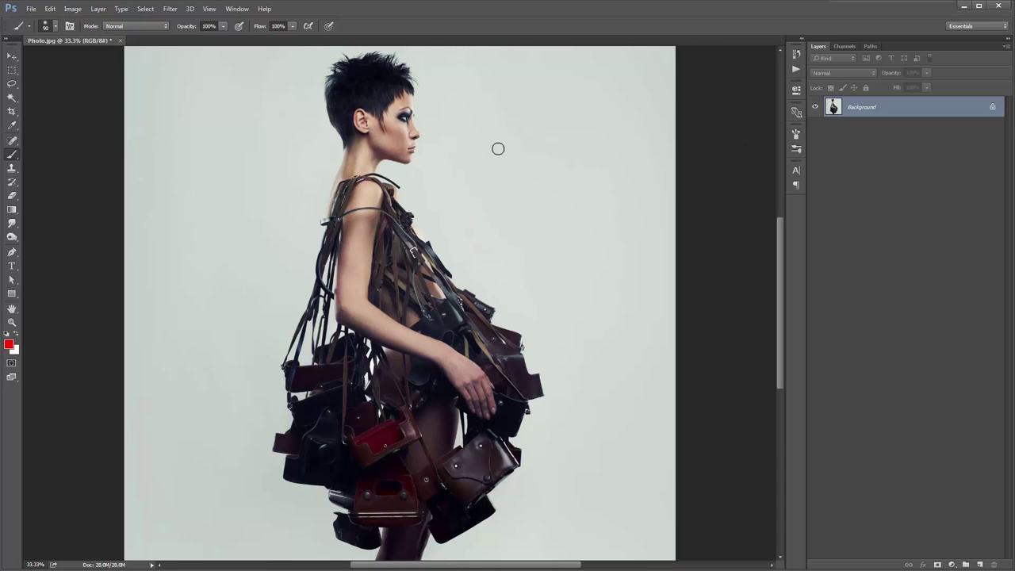
# Outline the model's head and upper body down to the hand with a freehand Lasso selection.
pyautogui.press('l')
pyautogui.rightClick(12, 84)
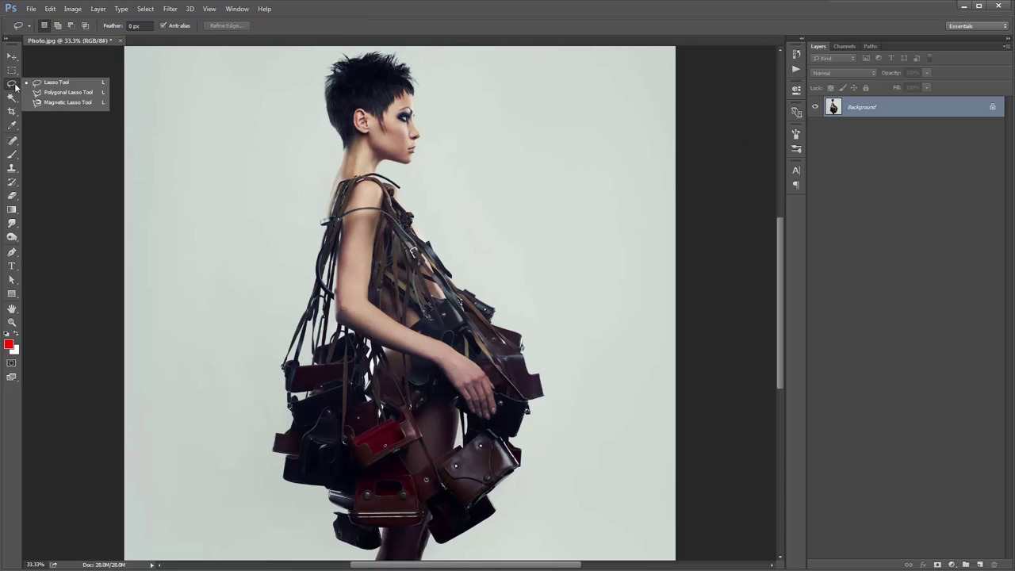
pyautogui.click(45, 84)
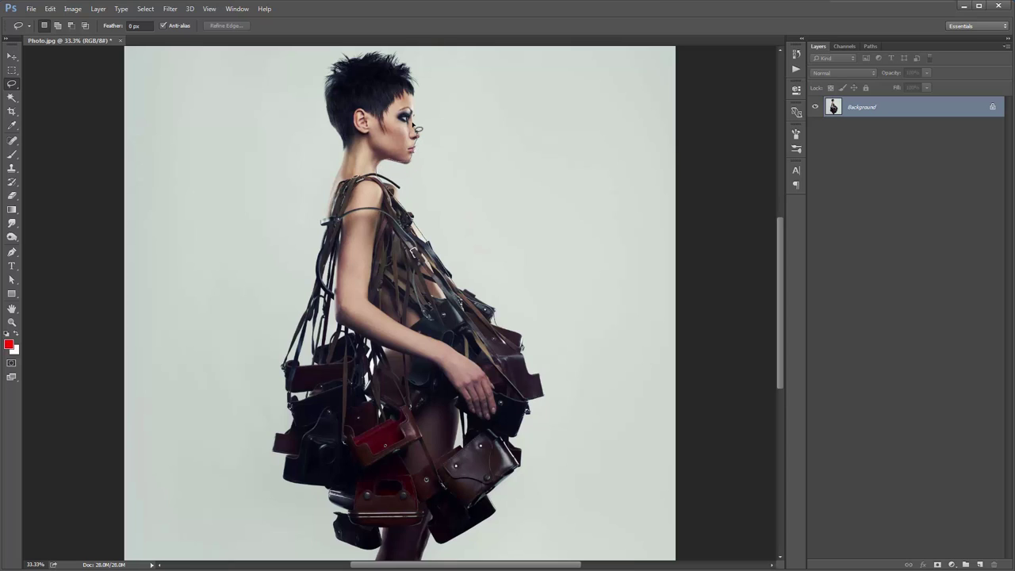
pyautogui.moveTo(414, 127)
pyautogui.mouseDown()
pyautogui.moveTo(402, 79)
pyautogui.moveTo(381, 67)
pyautogui.moveTo(338, 89)
pyautogui.moveTo(330, 139)
pyautogui.moveTo(349, 141)
pyautogui.moveTo(350, 150)
pyautogui.moveTo(292, 389)
pyautogui.moveTo(375, 400)
pyautogui.moveTo(474, 388)
pyautogui.moveTo(498, 381)
pyautogui.moveTo(505, 339)
pyautogui.mouseUp()
pyautogui.press('v')
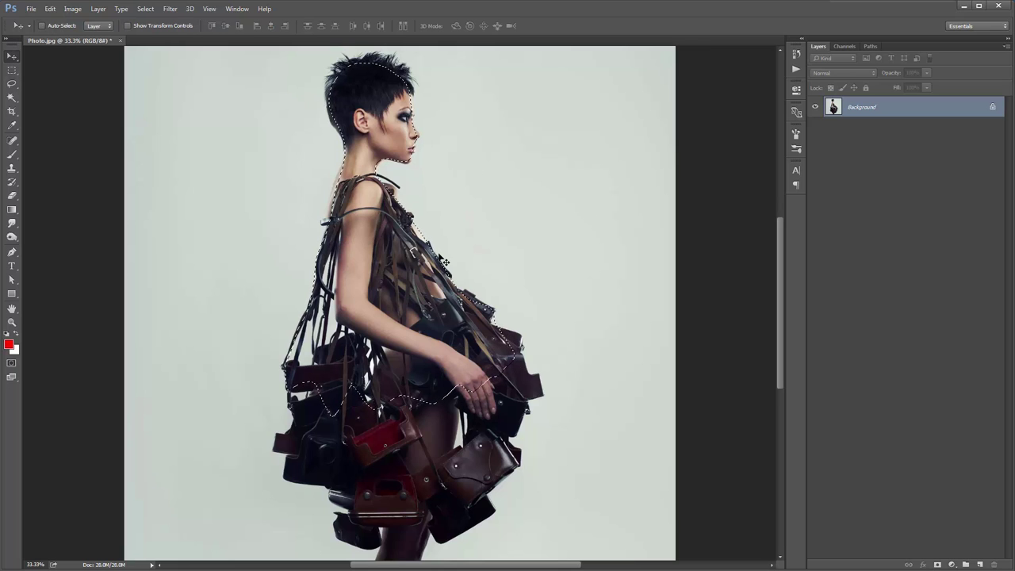
# Subtract the background gaps between the dress straps from the selection with the Magic Wand at tolerance 22.
pyautogui.press('w')
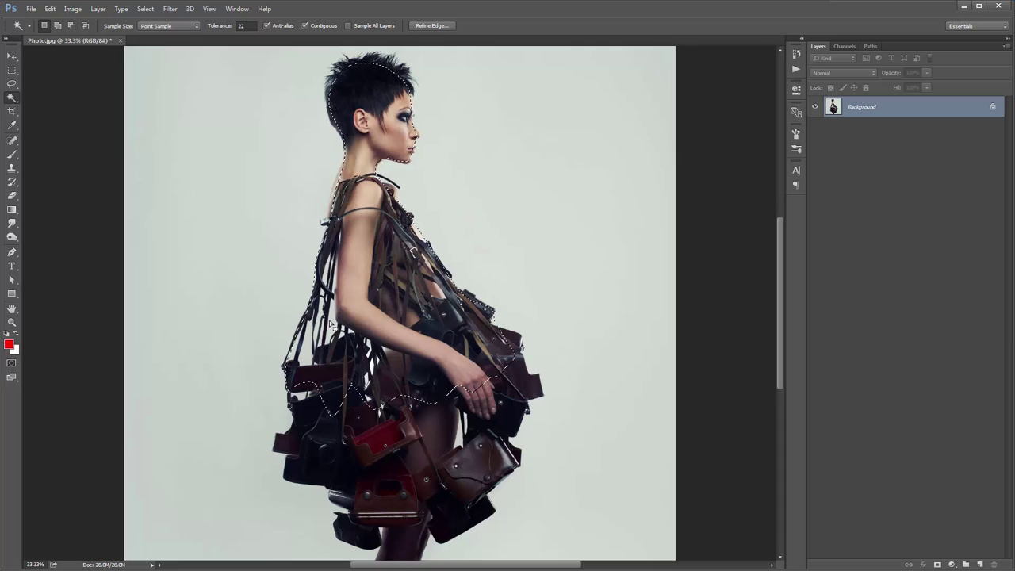
pyautogui.rightClick(11, 97)
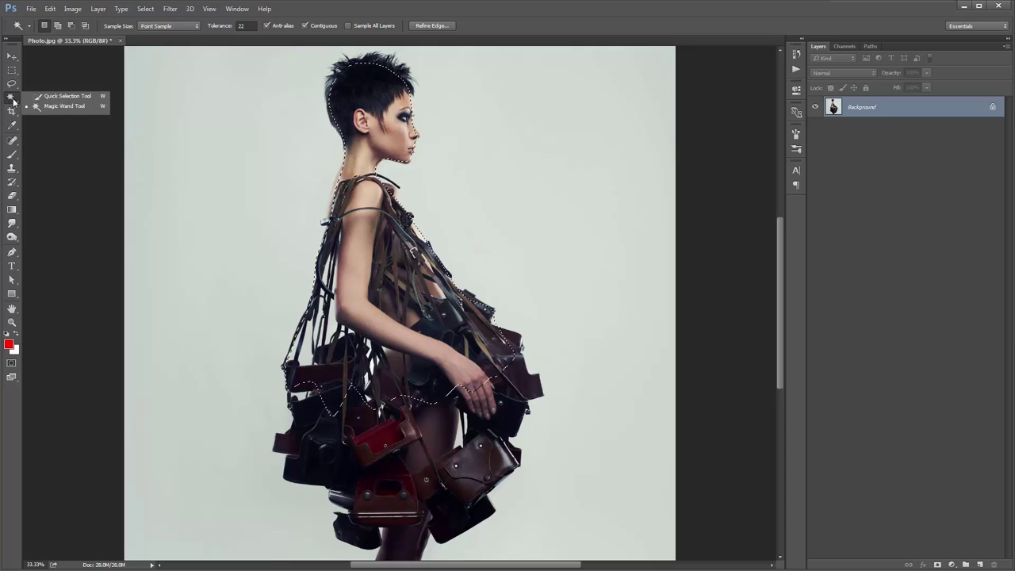
pyautogui.click(62, 105)
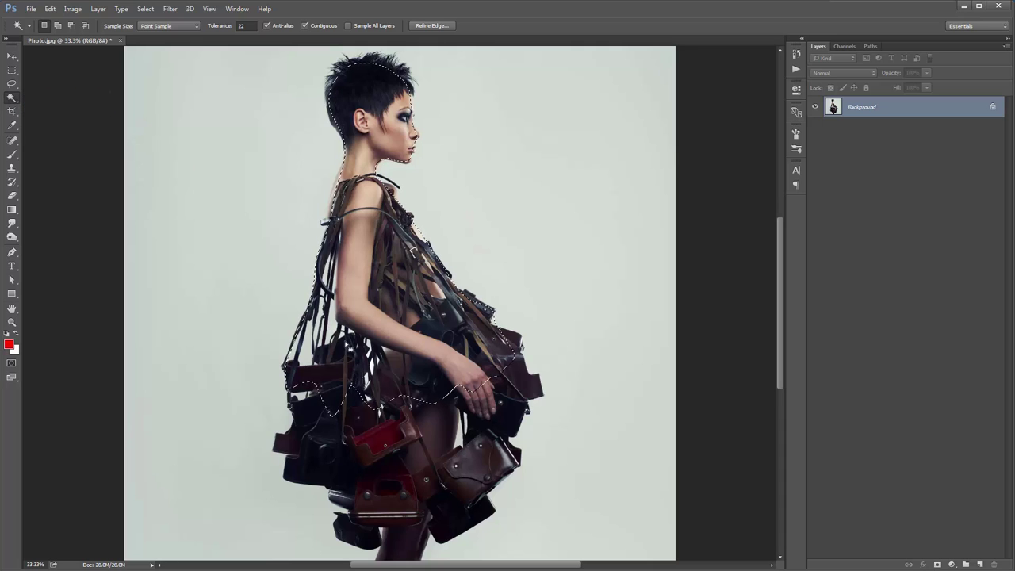
pyautogui.press('shift')
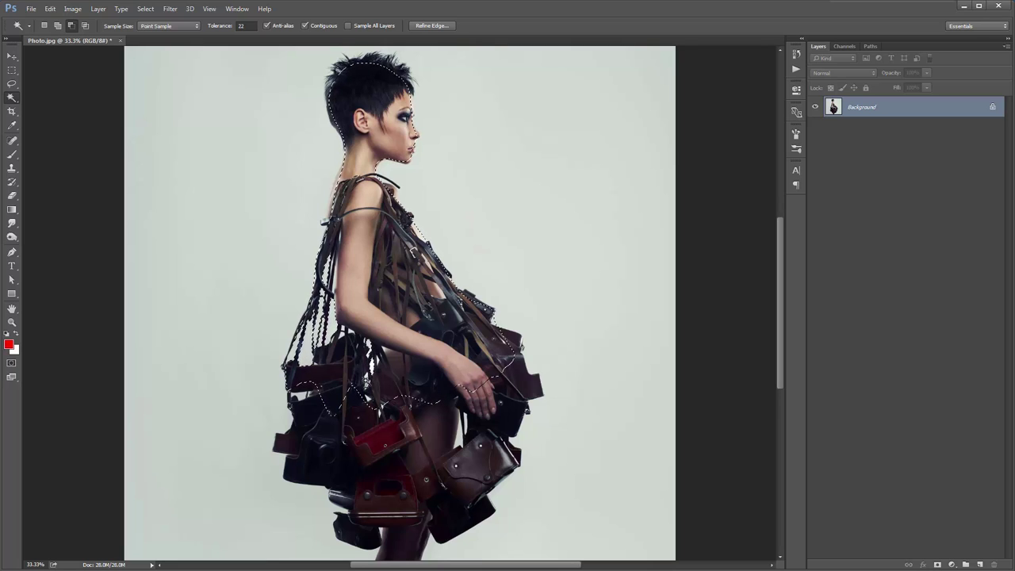
pyautogui.press('alt')
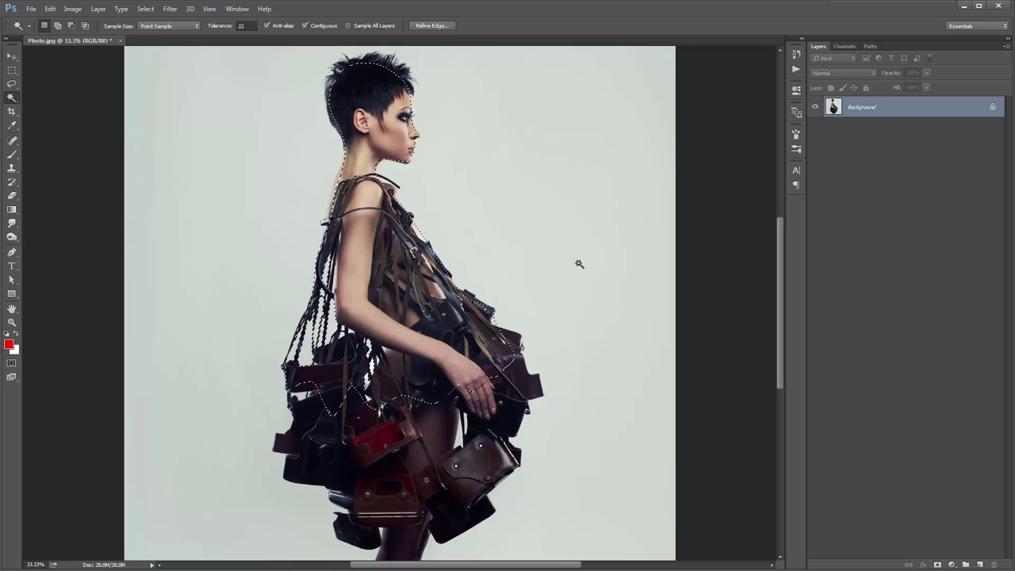
pyautogui.press('v')
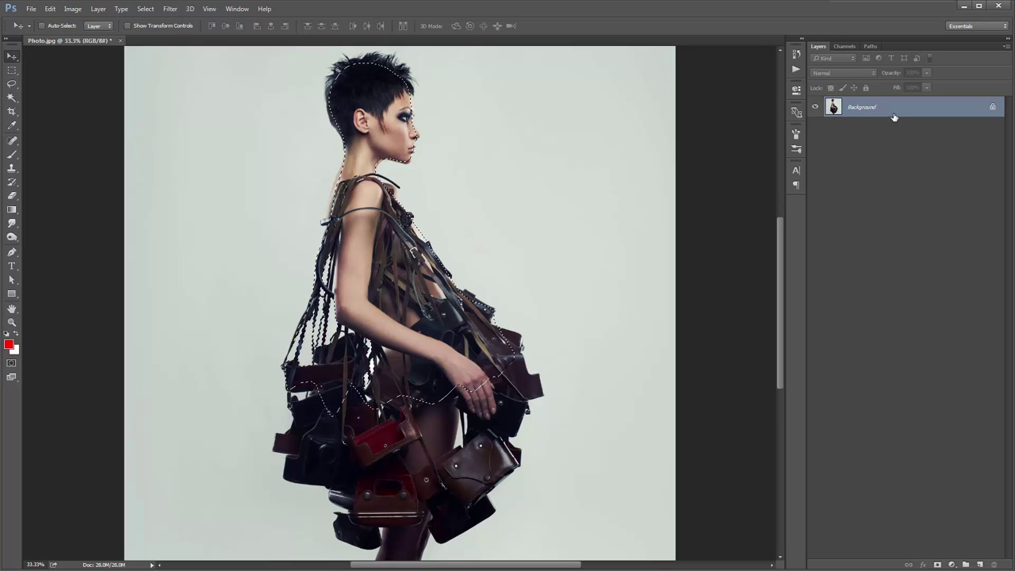
# Create a new layer named brush above the Background layer.
pyautogui.click(98, 9)
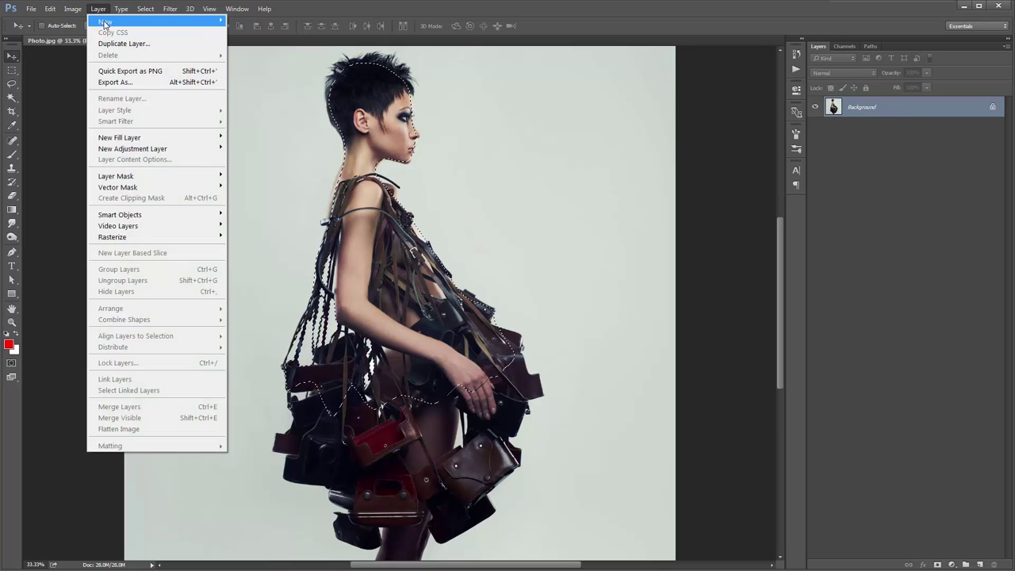
pyautogui.moveTo(103, 23)
pyautogui.click(246, 22)
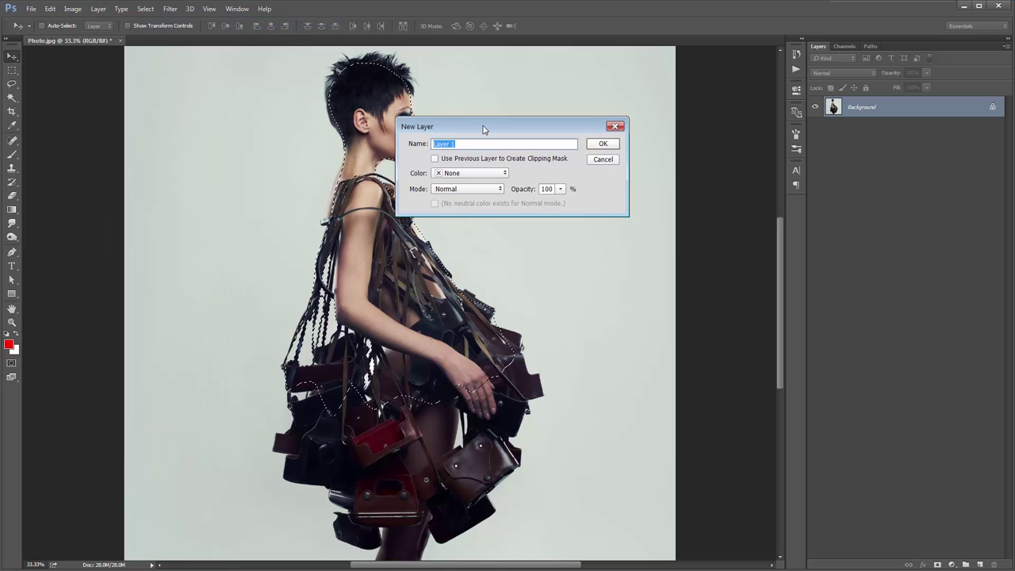
pyautogui.press('Return')
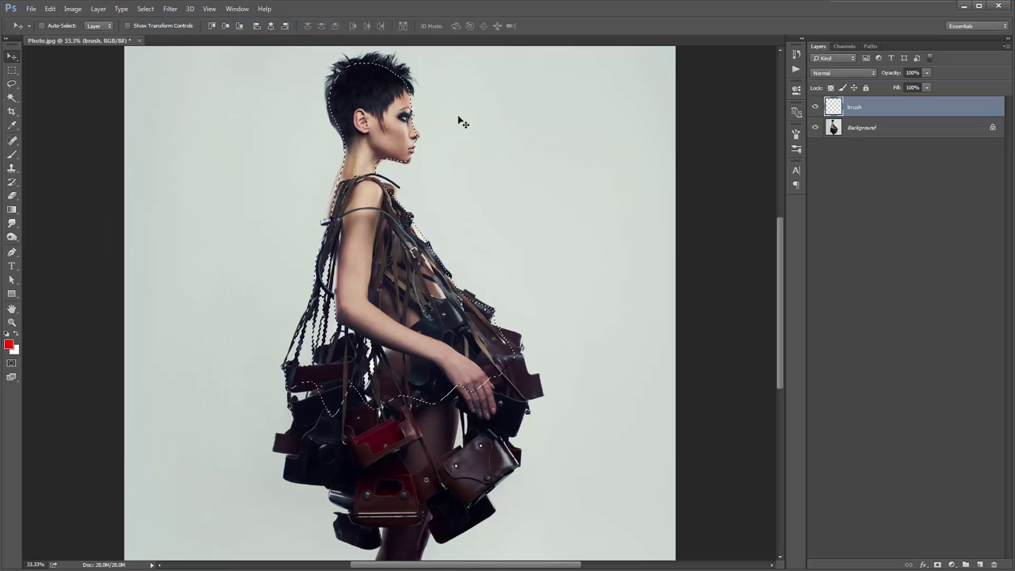
# Fill the selection on the brush layer with bright cyan and remove the selection.
pyautogui.click(9, 346)
pyautogui.write('00bcf2')
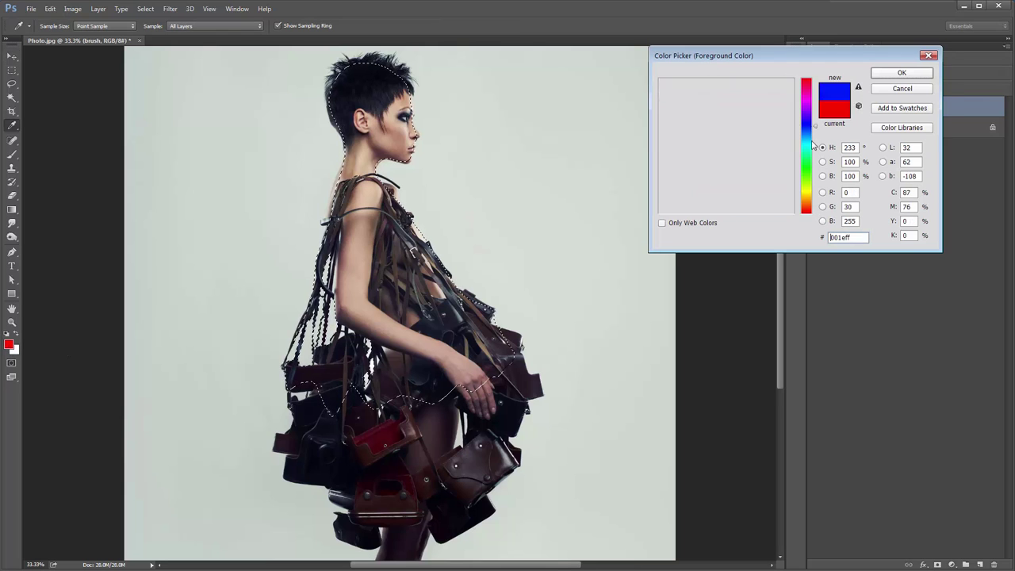
pyautogui.click(902, 72)
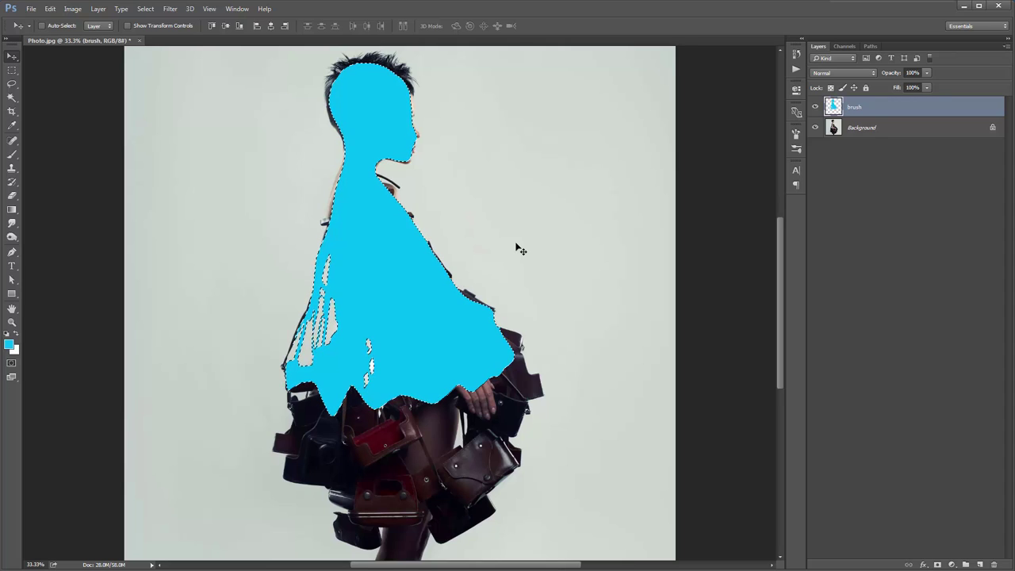
pyautogui.hotkey('ctrl', 'd')
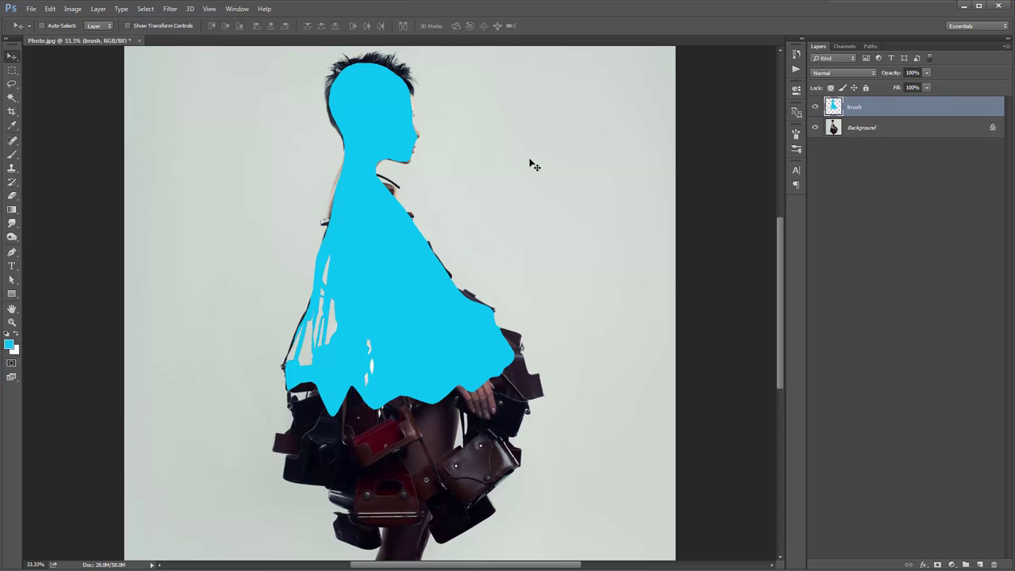
# Blur the cyan fill on the brush layer with a 41.5-pixel Gaussian Blur.
pyautogui.click(170, 9)
pyautogui.moveTo(219, 141)
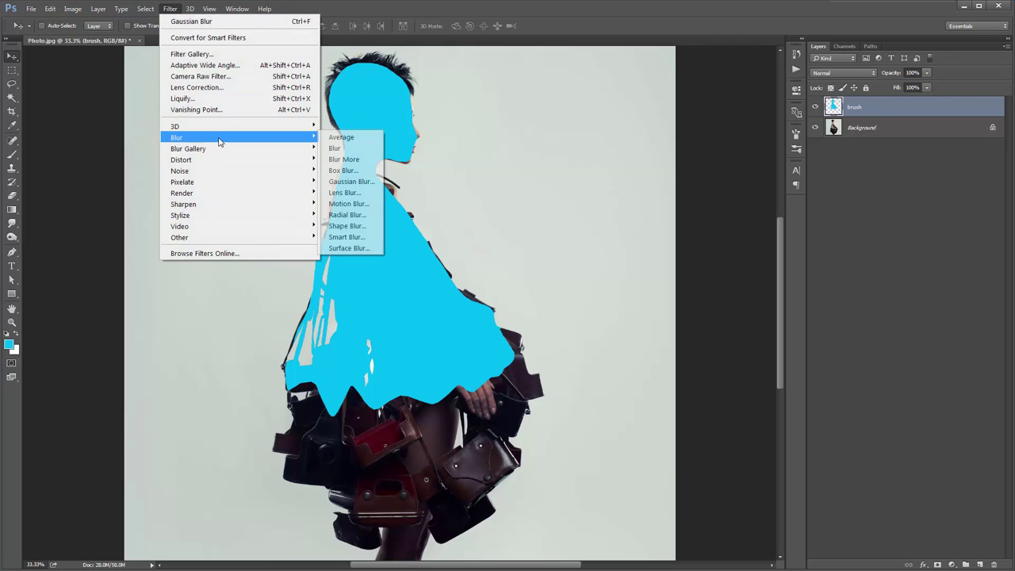
pyautogui.click(351, 181)
pyautogui.moveTo(463, 135); pyautogui.dragTo(642, 133)
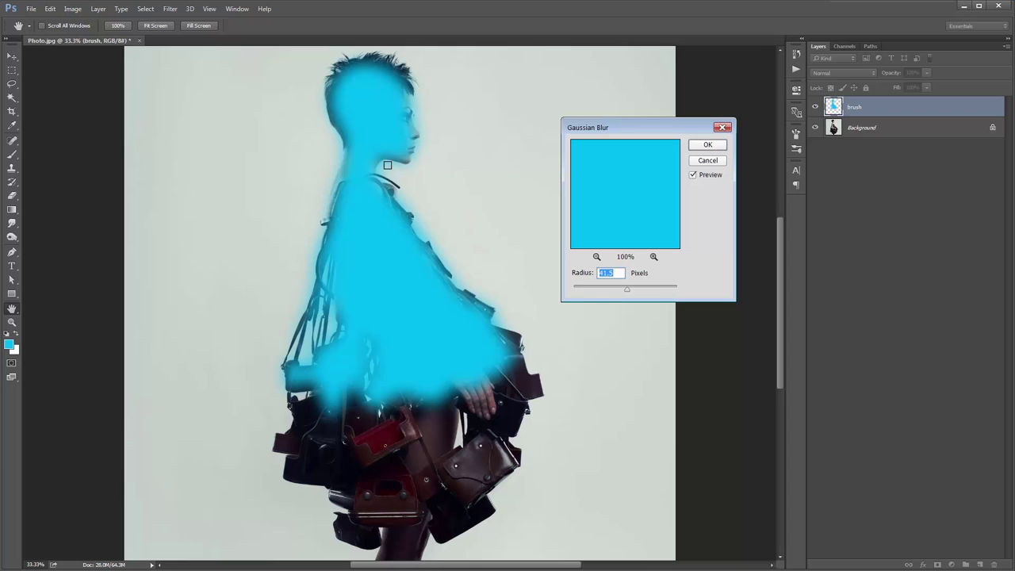
pyautogui.click(707, 146)
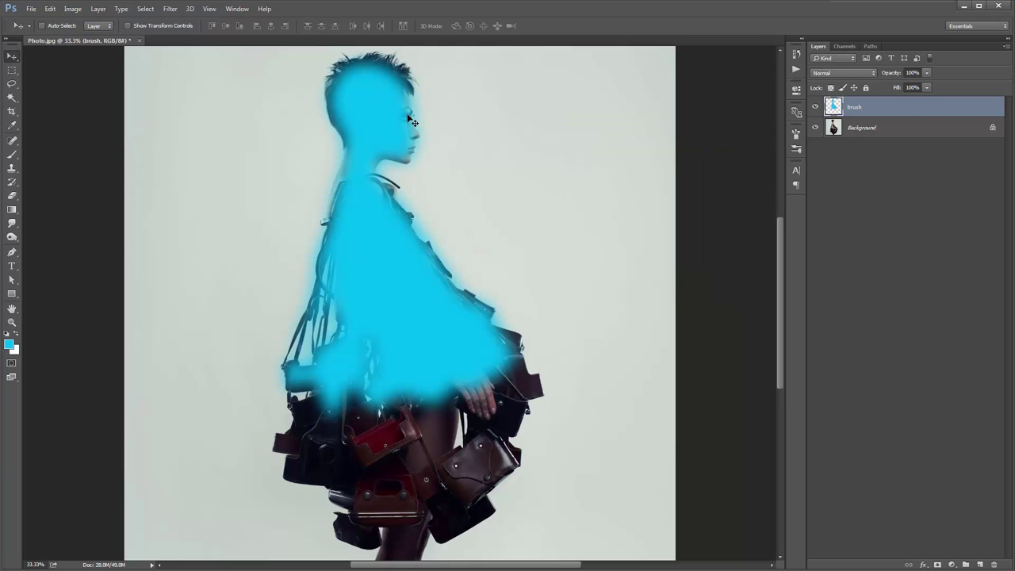
# Paint cyan back over the eye, nose, lips and chin on the brush layer with a soft 80 px brush.
pyautogui.press('b')
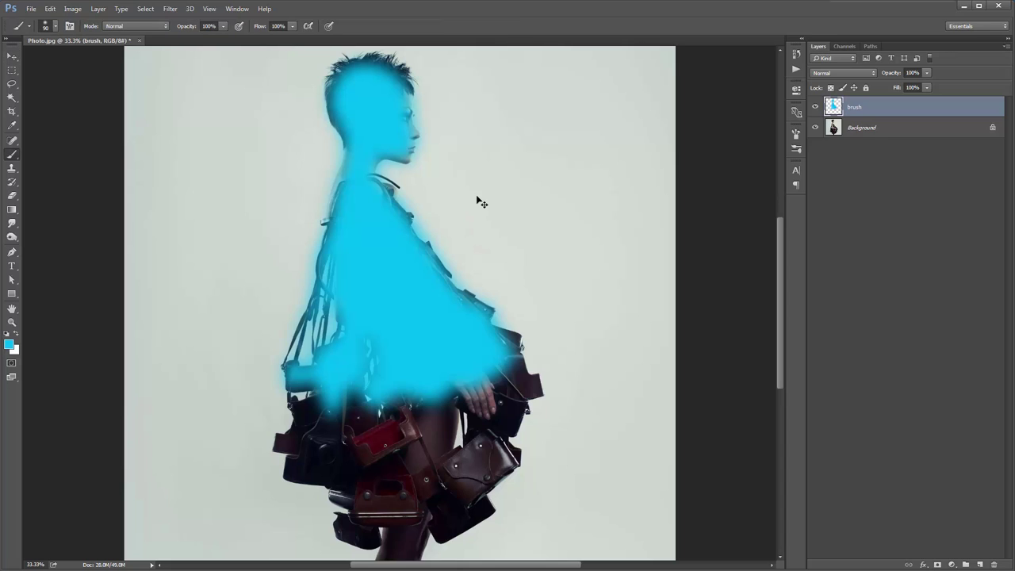
pyautogui.press(']')
pyautogui.press(']')
pyautogui.press('[')
pyautogui.press('[')
pyautogui.press('[')
pyautogui.press('[')
pyautogui.press(']')
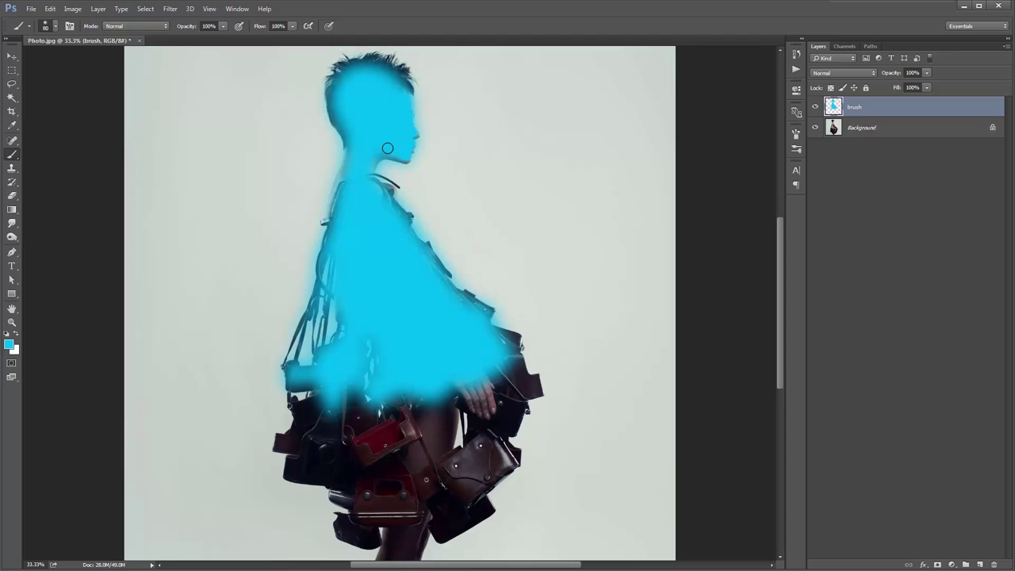
pyautogui.press('v')
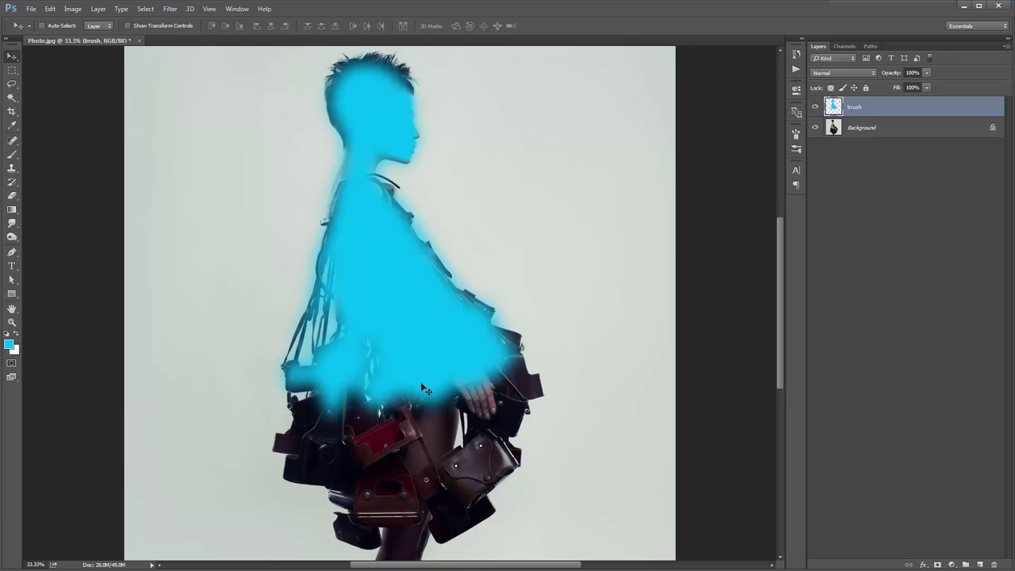
# Erase the lower edge of the cyan area around the hand and bags with a soft 800 px eraser.
pyautogui.press('e')
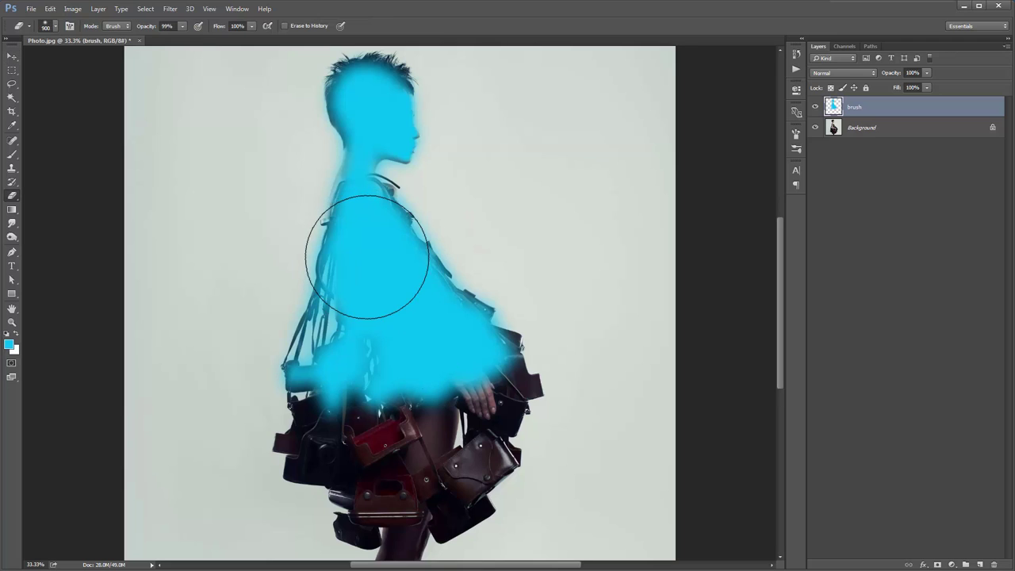
pyautogui.press('[')
pyautogui.press('[')
pyautogui.press('[')
pyautogui.press(']')
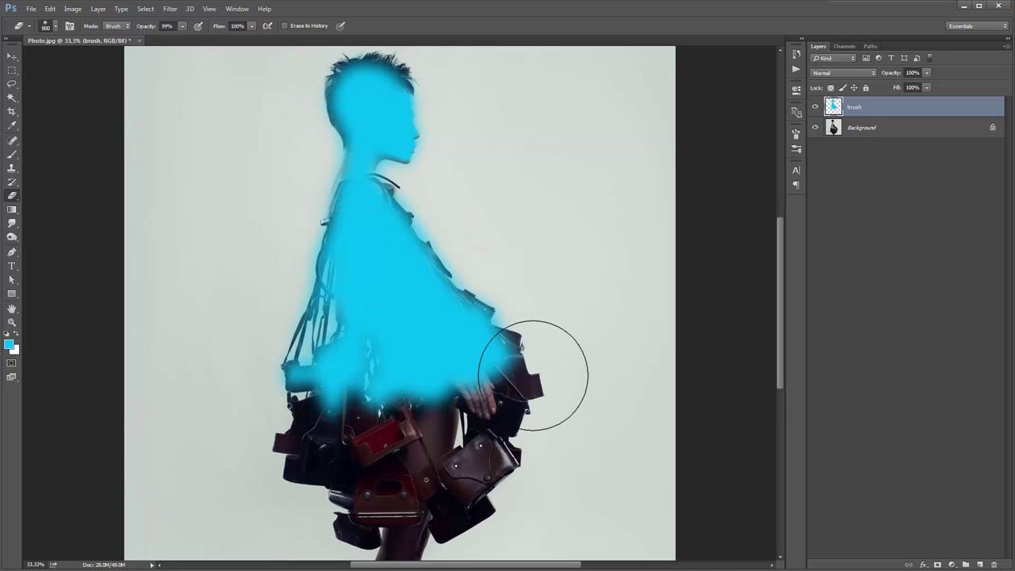
pyautogui.moveTo(537, 367); pyautogui.dragTo(547, 387)
pyautogui.moveTo(479, 440); pyautogui.dragTo(302, 441)
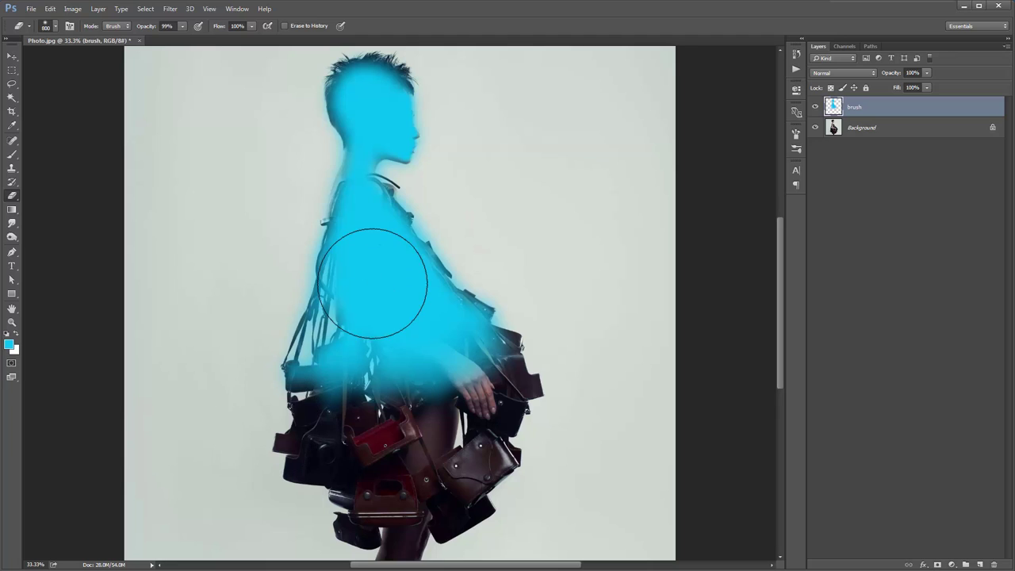
# Reduce the eraser size to 200 px and return to the Move tool.
pyautogui.press('[')
pyautogui.press('[')
pyautogui.press('[')
pyautogui.press('[')
pyautogui.press('[')
pyautogui.press('[')
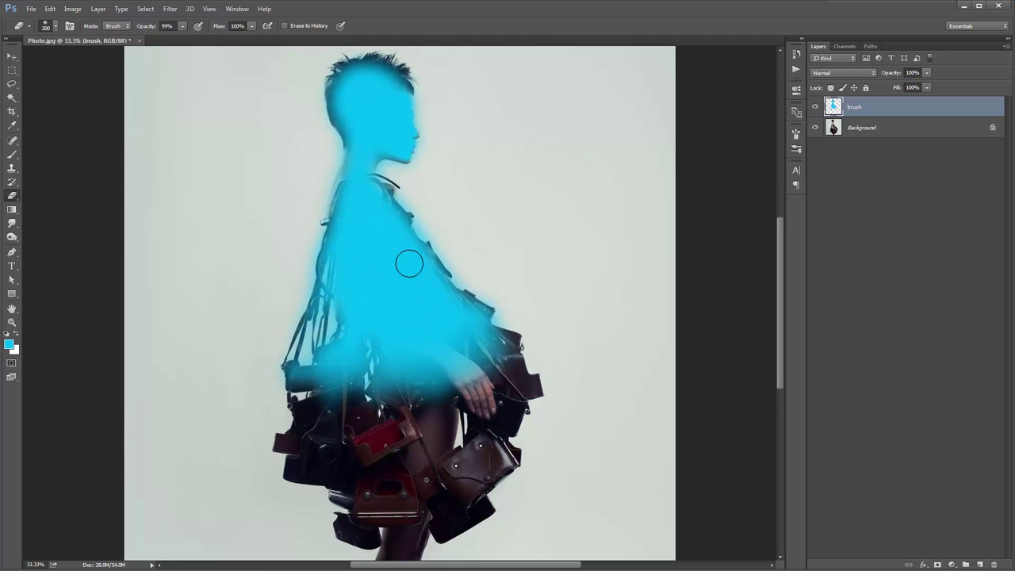
pyautogui.press('v')
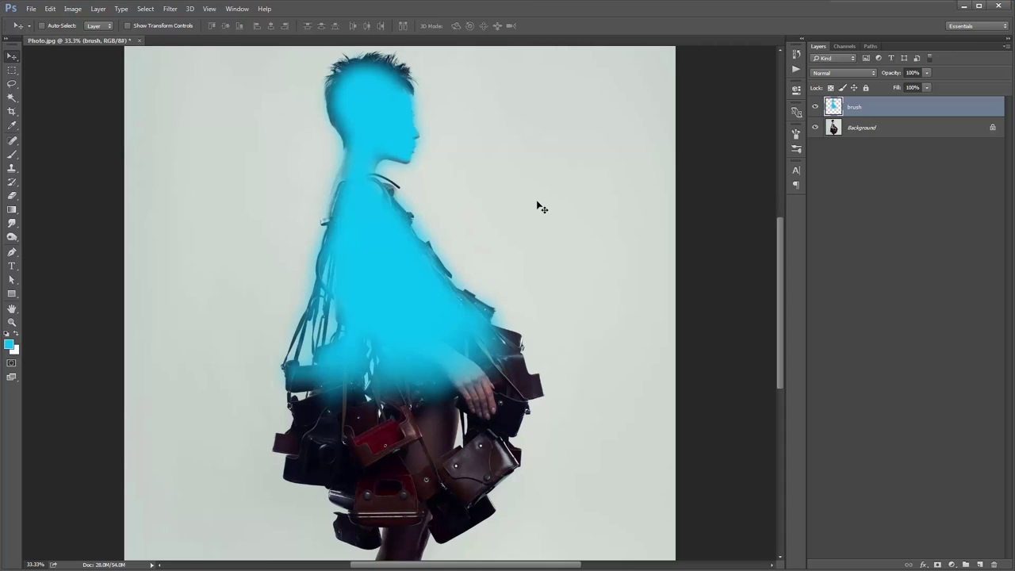
pyautogui.press('b')
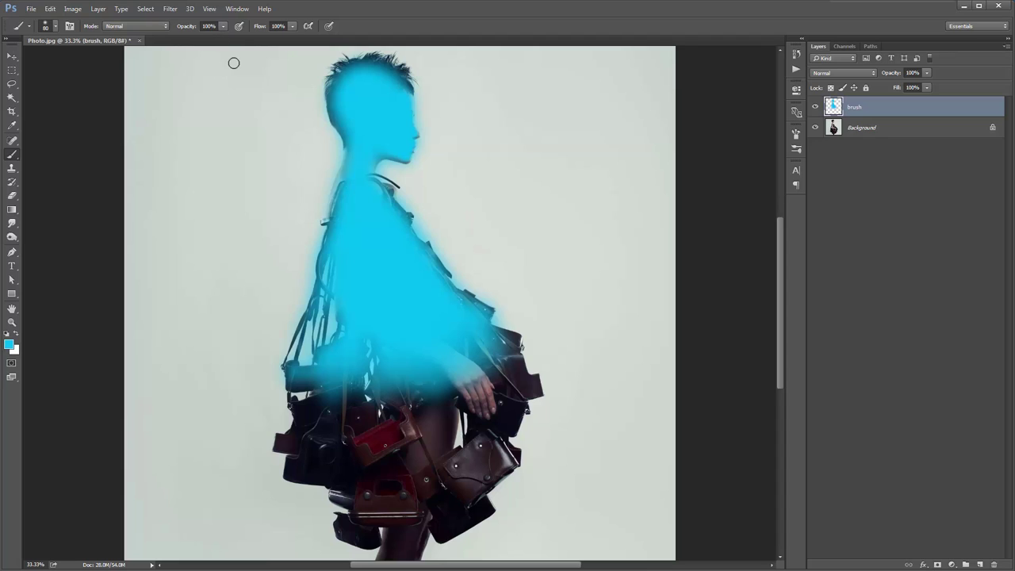
pyautogui.press('v')
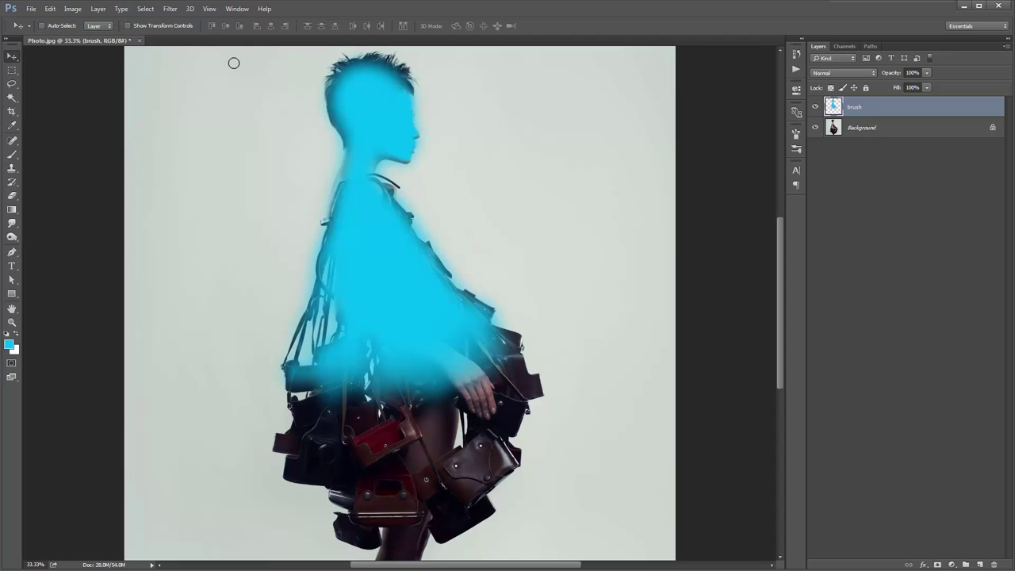
# Select the Hand Drawn action inside its action set and purge the cached editing memory.
pyautogui.click(795, 71)
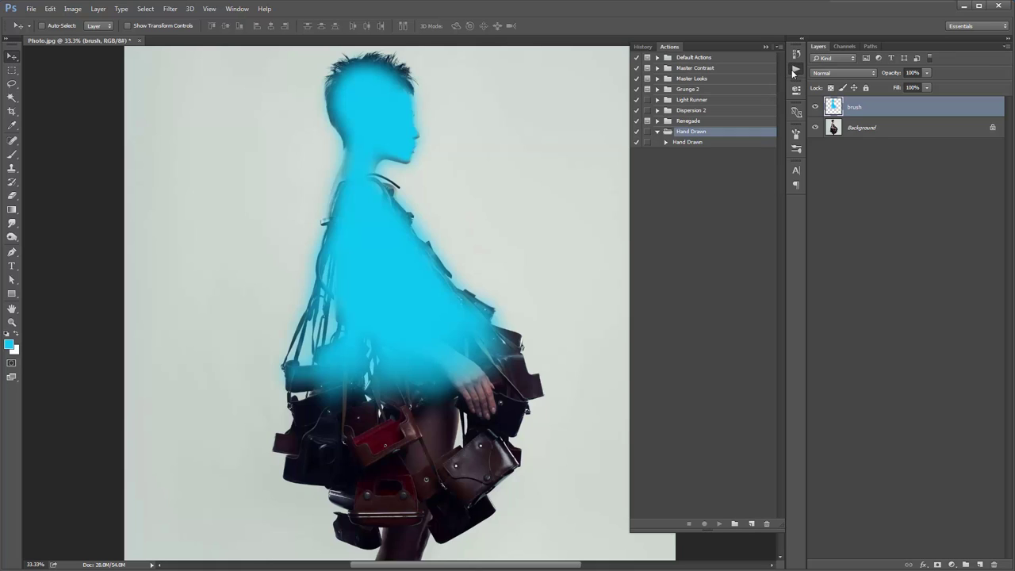
pyautogui.click(682, 144)
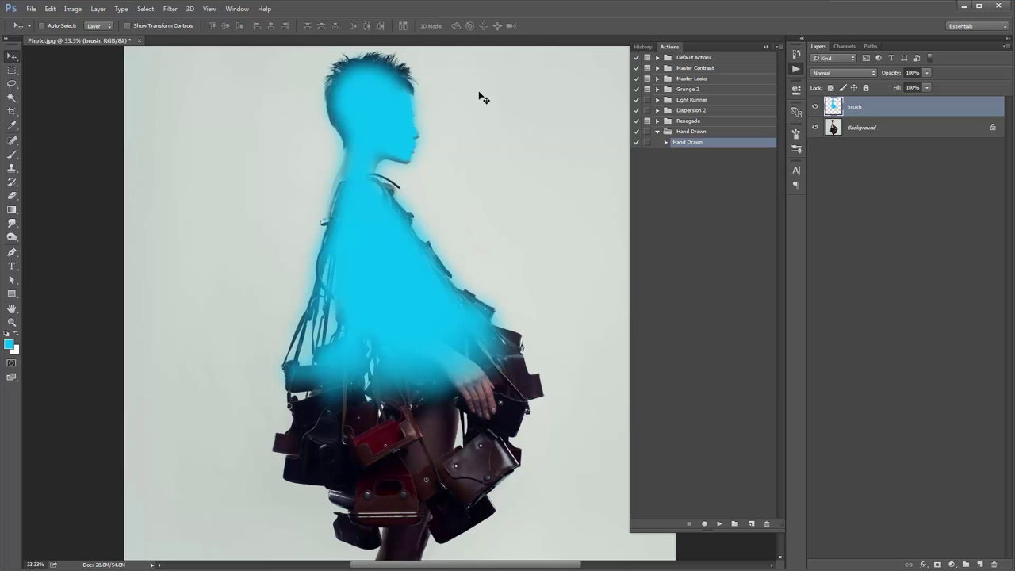
pyautogui.click(50, 9)
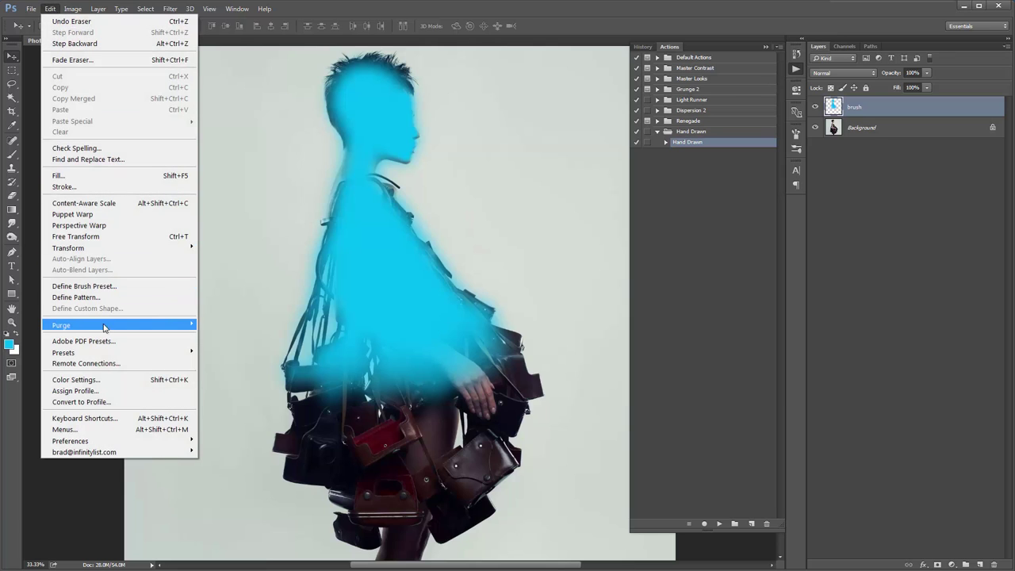
pyautogui.moveTo(104, 326)
pyautogui.click(212, 358)
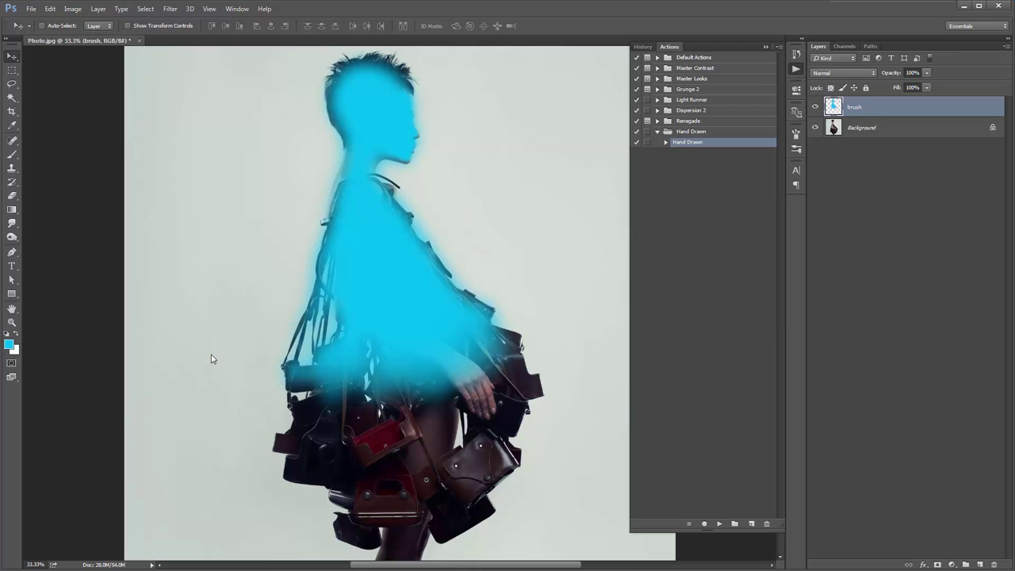
# Look over the recorded steps of the Hand Drawn action, play it on the photo, and collapse the action list.
pyautogui.click(665, 142)
pyautogui.click(665, 142)
pyautogui.click(665, 142)
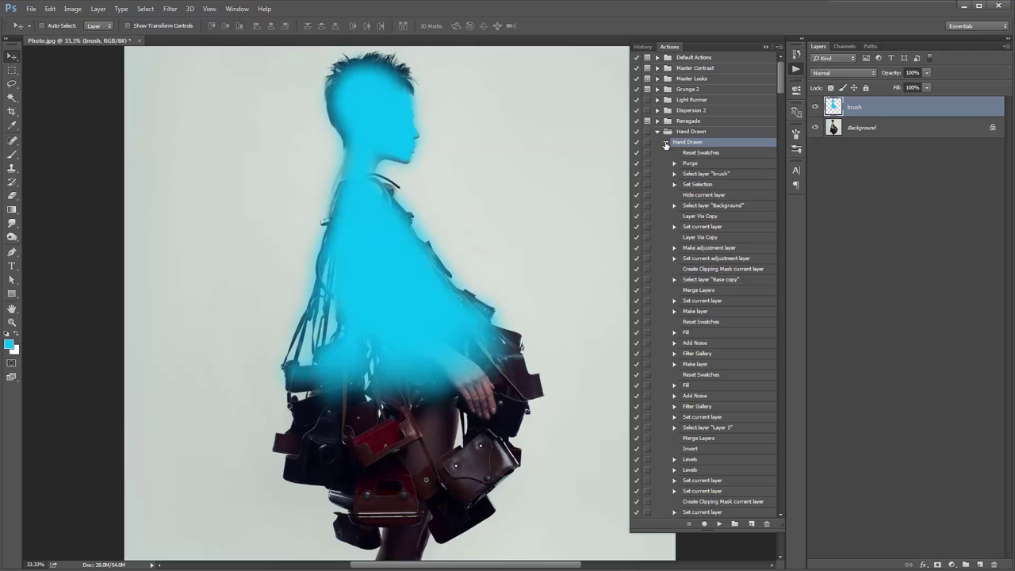
pyautogui.moveTo(782, 65)
pyautogui.mouseDown()
pyautogui.moveTo(799, 384)
pyautogui.moveTo(788, 467)
pyautogui.moveTo(798, 56)
pyautogui.mouseUp()
pyautogui.click(718, 524)
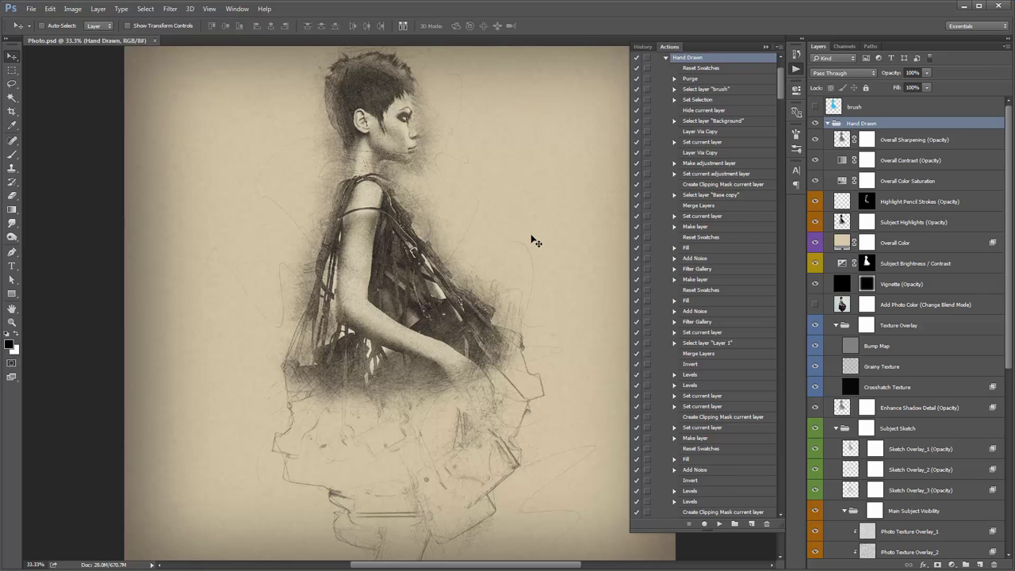
pyautogui.click(666, 58)
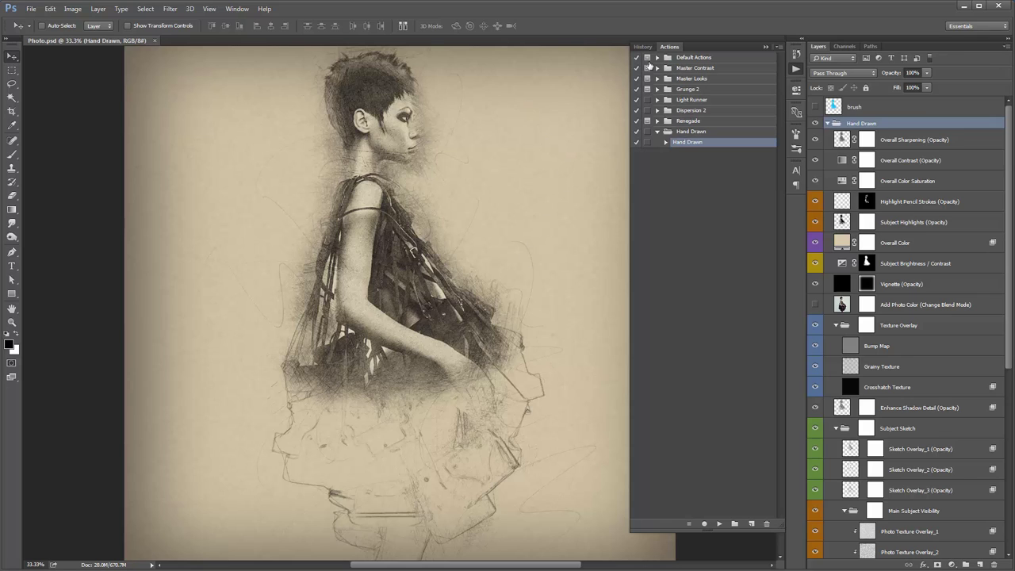
pyautogui.click(765, 48)
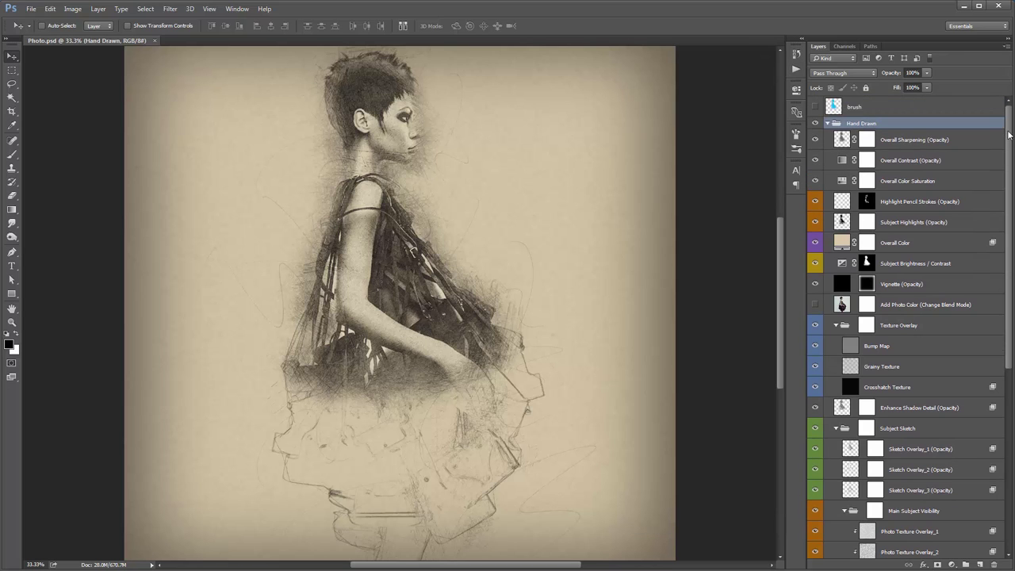
# Look through the generated layers and collapse the Hand Drawn group together with its subgroups.
pyautogui.moveTo(1008, 134)
pyautogui.mouseDown()
pyautogui.moveTo(1009, 313)
pyautogui.moveTo(1008, 130)
pyautogui.mouseUp()
pyautogui.moveTo(1010, 129)
pyautogui.mouseDown()
pyautogui.moveTo(1010, 319)
pyautogui.moveTo(1010, 129)
pyautogui.mouseUp()
pyautogui.keyDown('alt'); pyautogui.click(827, 124); pyautogui.keyUp('alt')
pyautogui.click(828, 125)
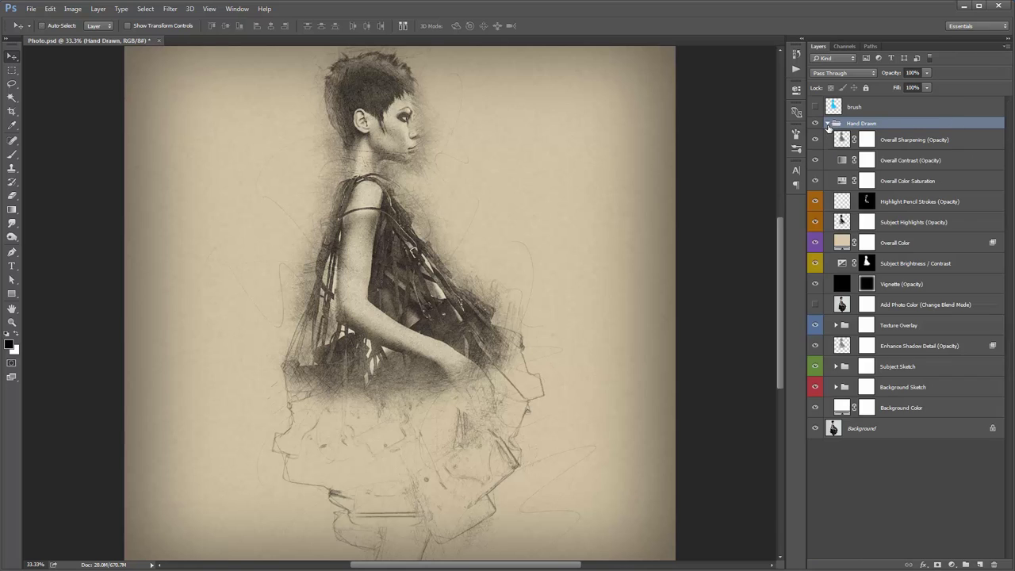
pyautogui.click(827, 123)
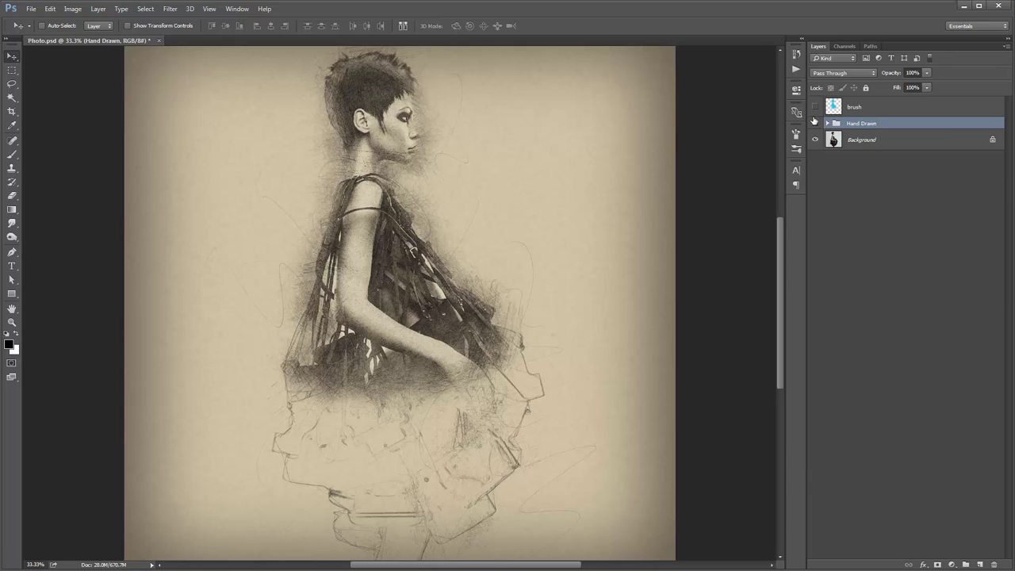
# Compare the sketch result with the painted brush area by toggling the visibility of the Hand Drawn group and brush layer.
pyautogui.click(814, 123)
pyautogui.click(814, 107)
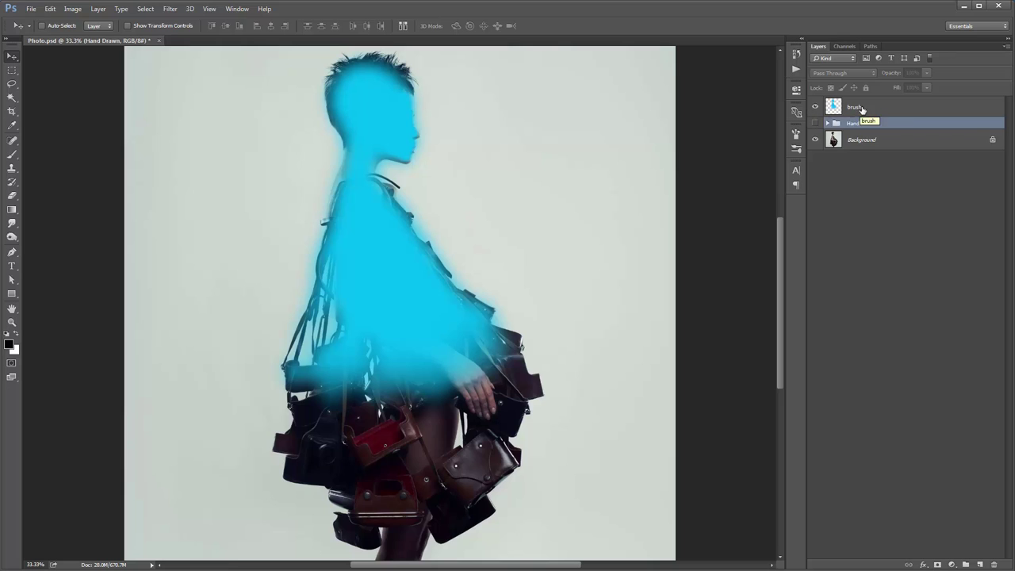
pyautogui.click(832, 107)
pyautogui.click(814, 107)
pyautogui.click(815, 123)
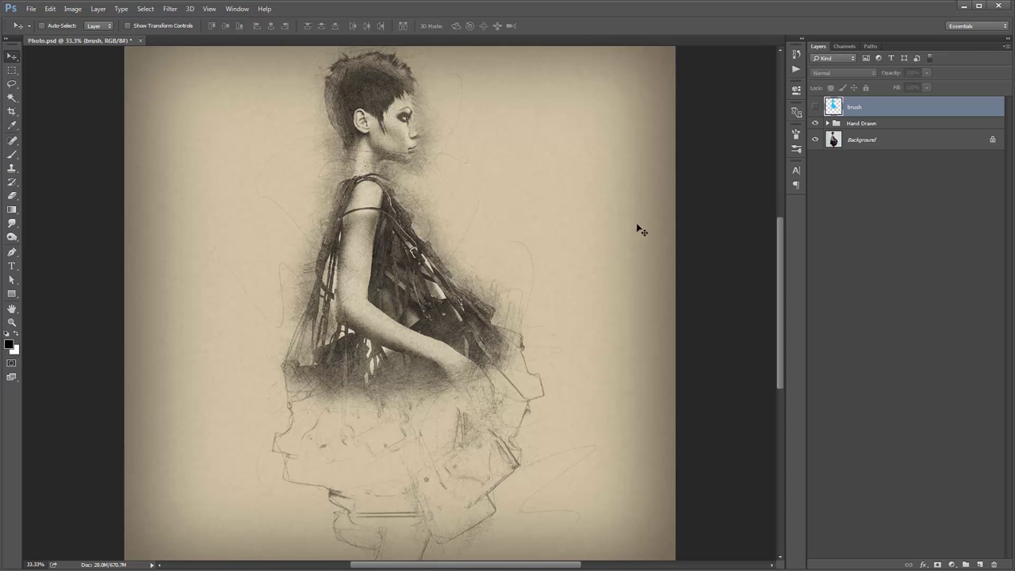
# Delete the Hand Drawn group, and make the brush layer visible and active.
pyautogui.click(814, 122)
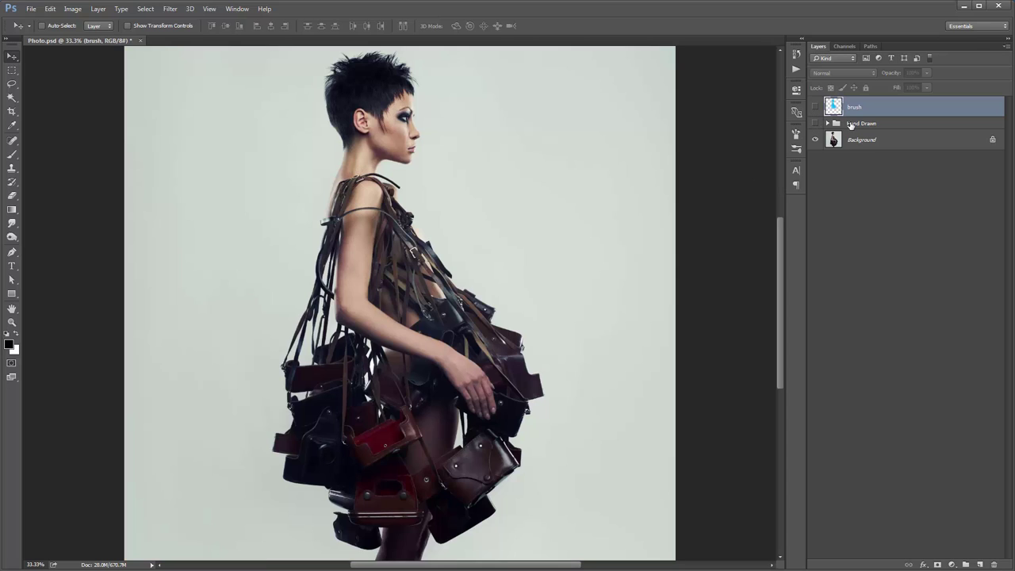
pyautogui.click(853, 123)
pyautogui.press('Delete')
pyautogui.click(814, 108)
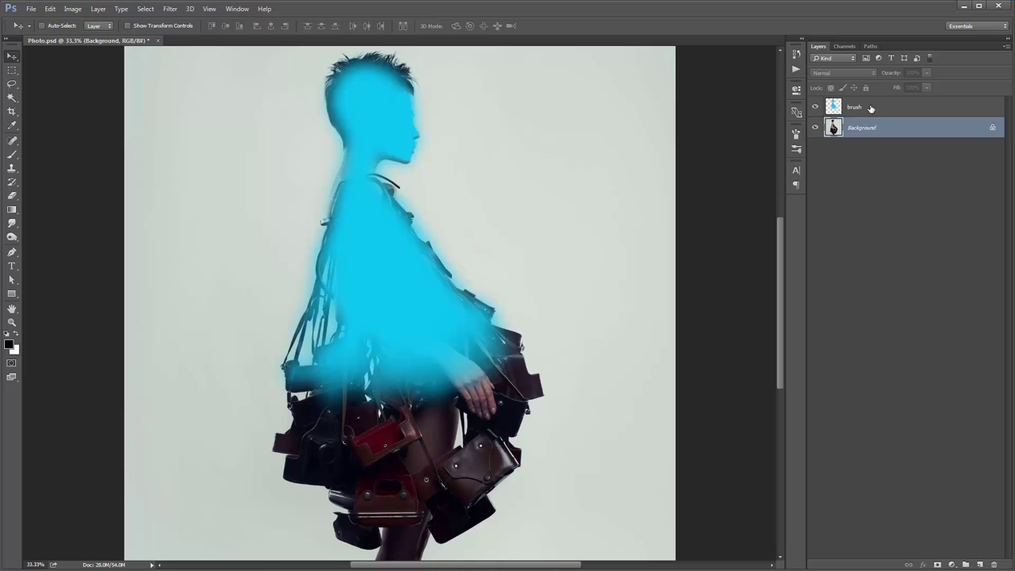
pyautogui.click(872, 107)
# Paint white across the lower torso on the brush layer with a soft round brush enlarged to 600 px.
pyautogui.press('b')
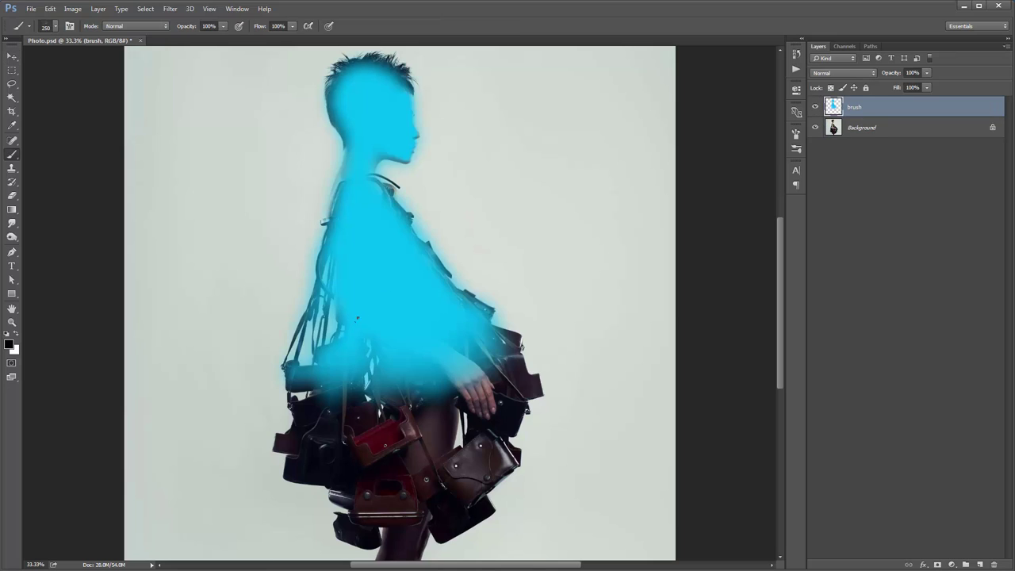
pyautogui.rightClick(357, 317)
pyautogui.doubleClick(420, 406)
pyautogui.press('x')
pyautogui.press(']')
pyautogui.press(']')
pyautogui.press(']')
pyautogui.press(']')
pyautogui.press(']')
pyautogui.moveTo(322, 394)
pyautogui.mouseDown()
pyautogui.moveTo(349, 441)
pyautogui.moveTo(411, 385)
pyautogui.moveTo(397, 340)
pyautogui.moveTo(420, 349)
pyautogui.mouseUp()
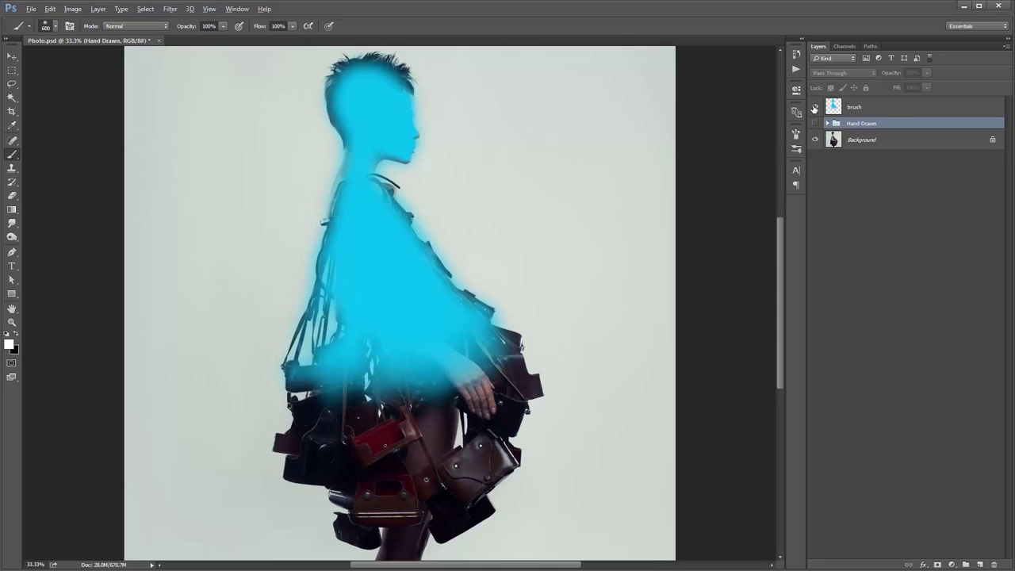
# Hide the brush layer, make the Hand Drawn group visible and expand it to show its layers.
pyautogui.click(814, 107)
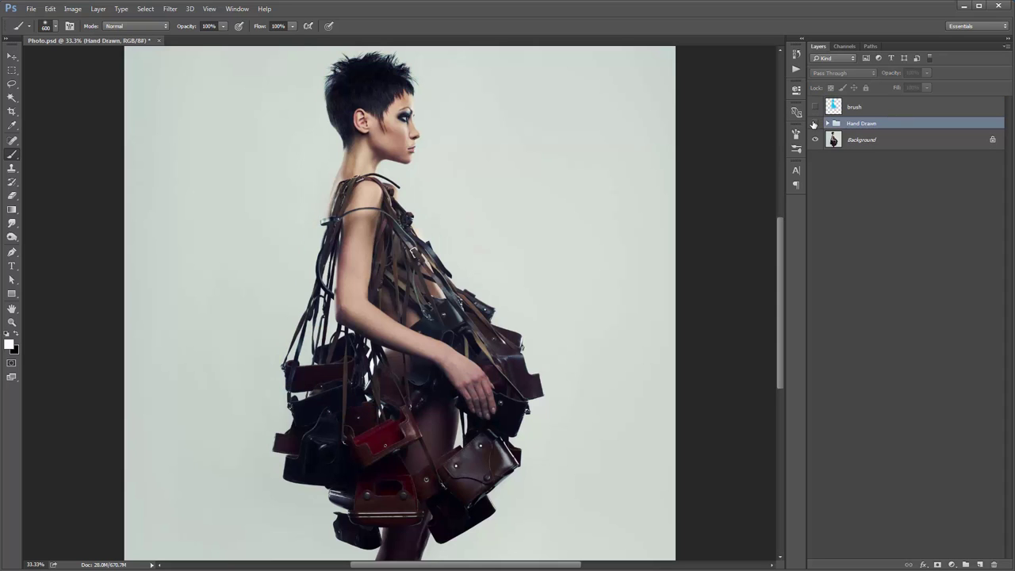
pyautogui.click(815, 124)
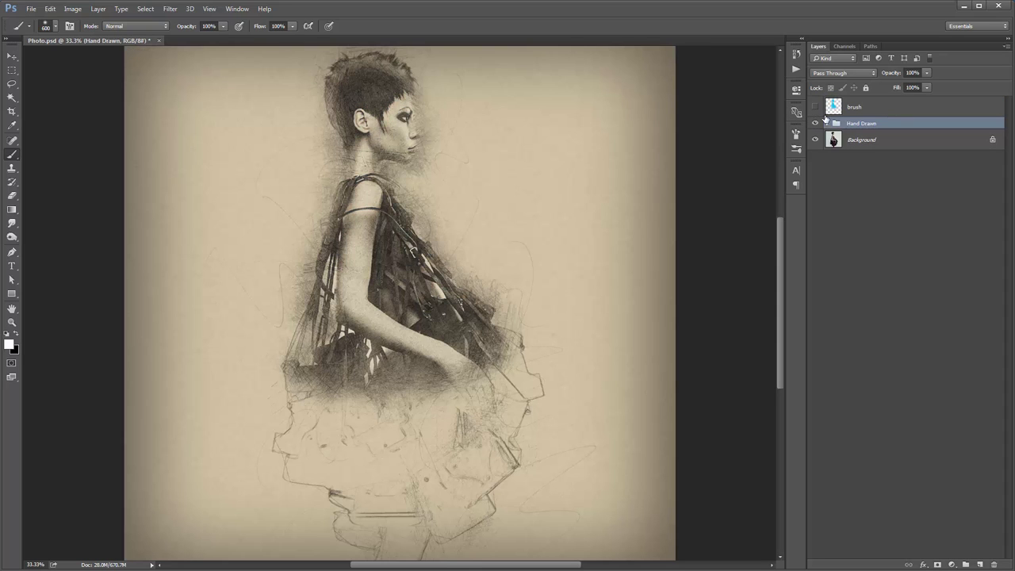
pyautogui.click(828, 123)
pyautogui.press('v')
# Compare the sketch with and without the Overall Sharpening layer by toggling its visibility at a closer view.
pyautogui.click(896, 141)
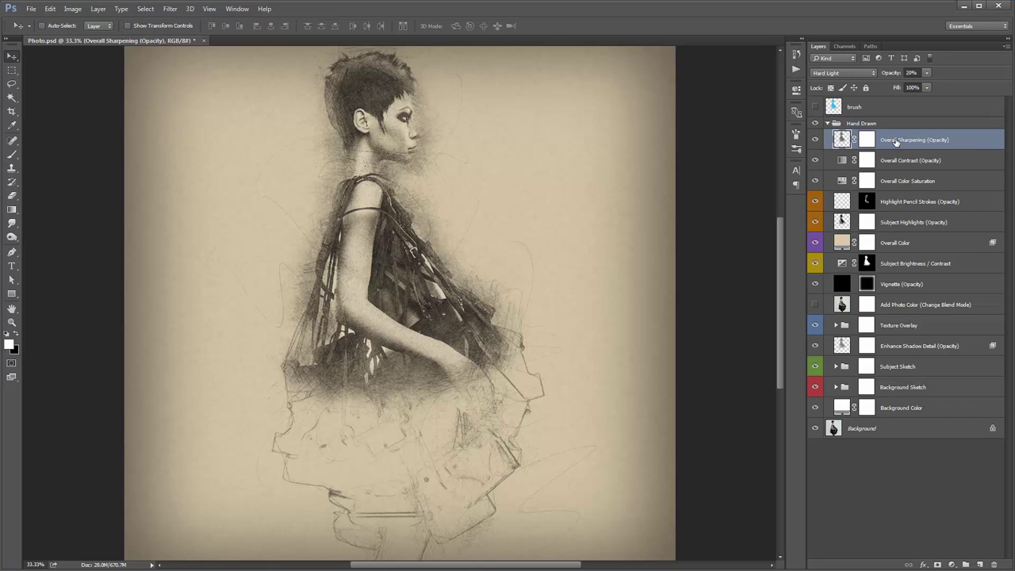
pyautogui.click(398, 203)
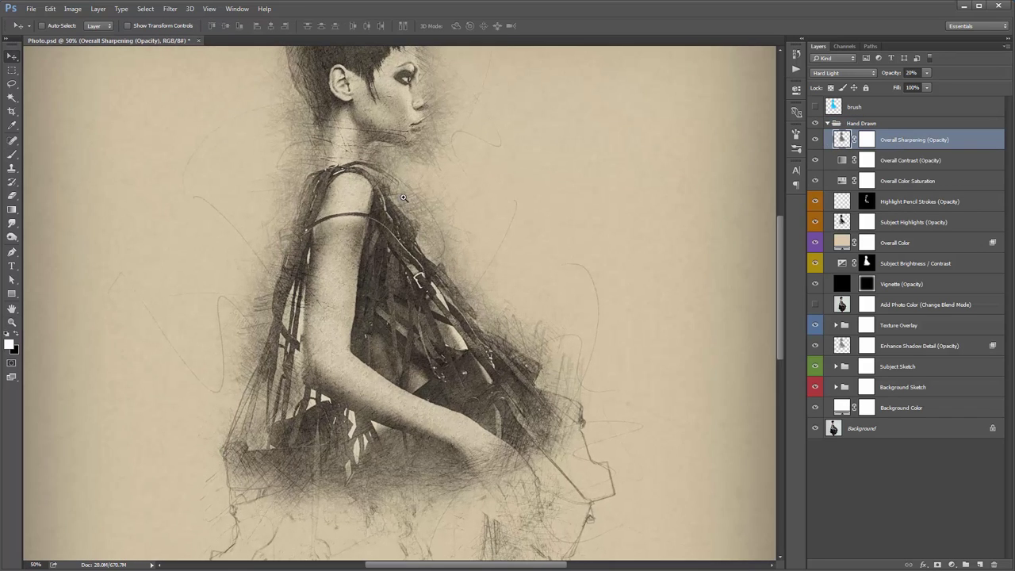
pyautogui.moveTo(521, 160); pyautogui.dragTo(515, 209)
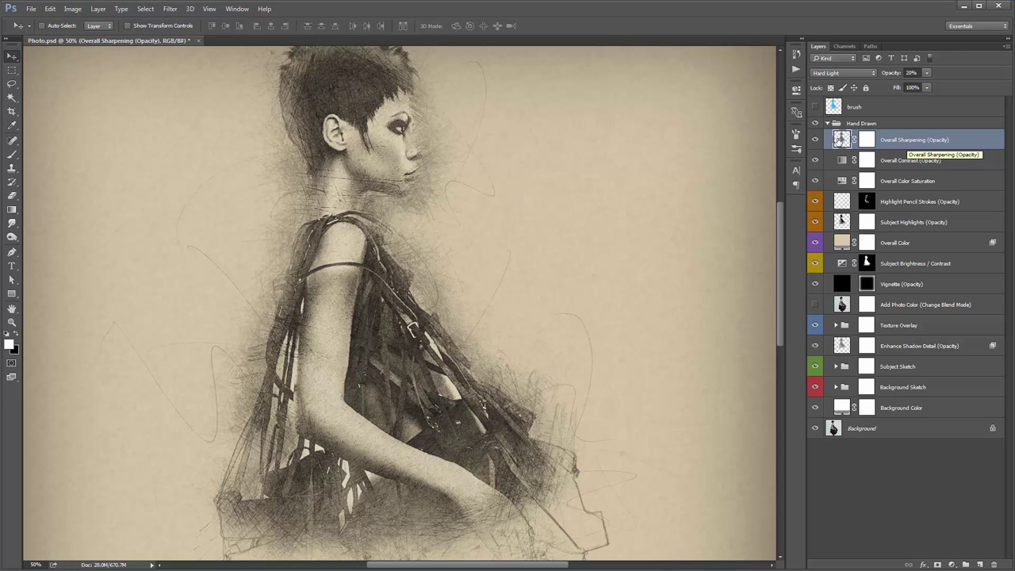
pyautogui.click(815, 141)
pyautogui.click(815, 140)
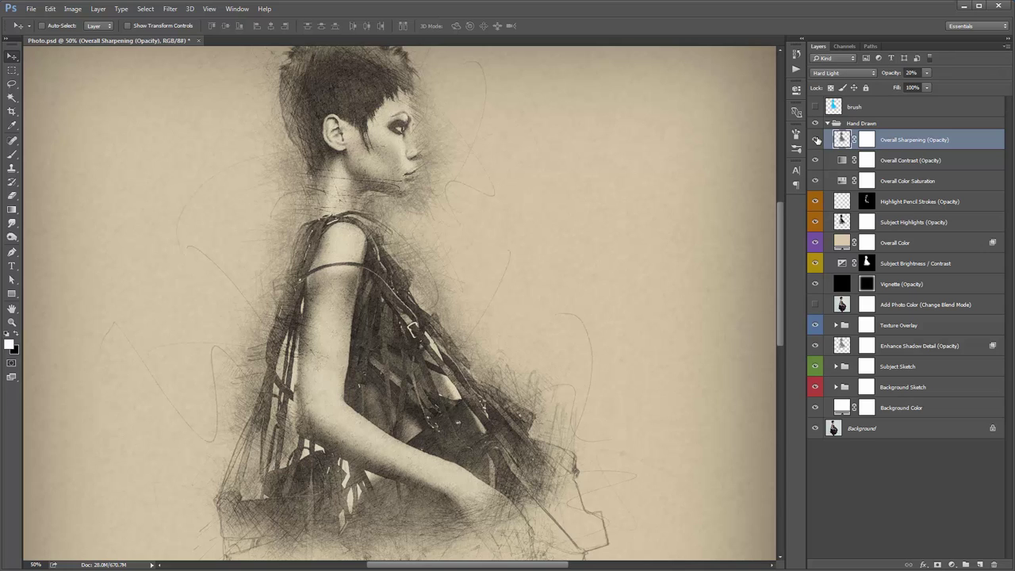
pyautogui.click(814, 140)
pyautogui.click(815, 141)
pyautogui.click(815, 141)
pyautogui.click(815, 141)
# Try stronger and weaker opacity values on the Overall Sharpening layer to judge its effect.
pyautogui.moveTo(885, 73); pyautogui.dragTo(1010, 85)
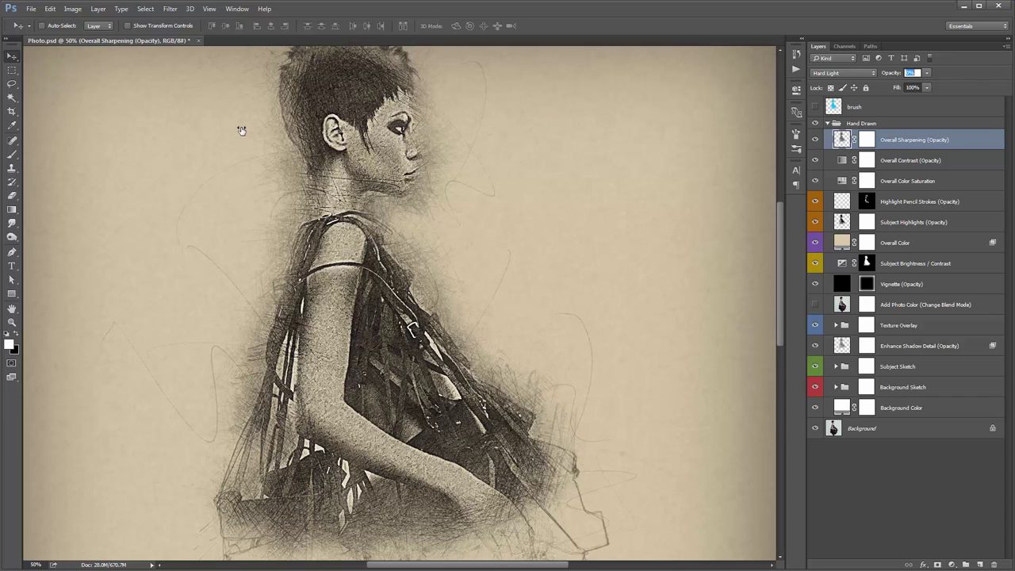
pyautogui.write('20')
pyautogui.press('Return')
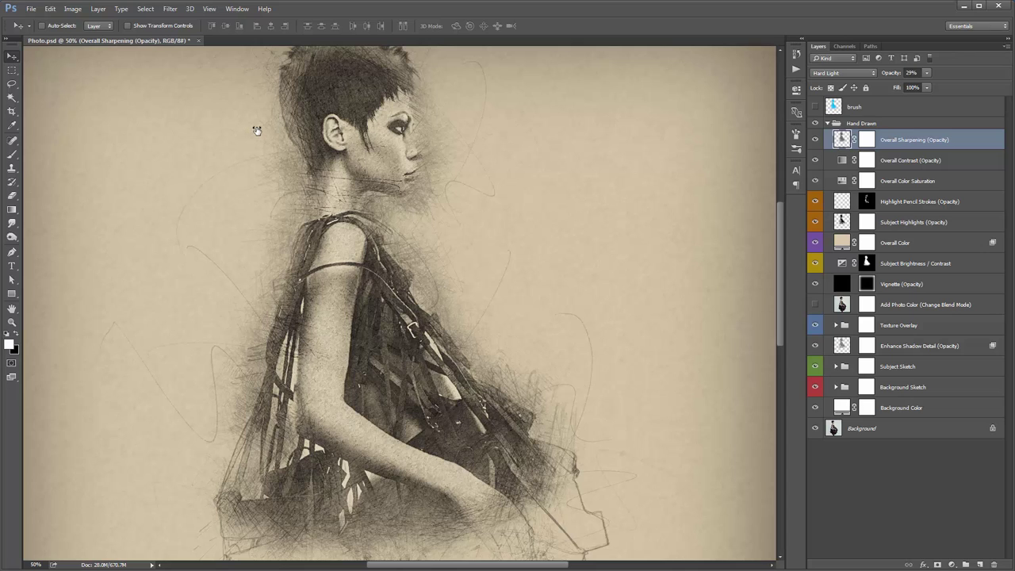
# Try different opacities on the Overall Contrast layer and set it to 40%.
pyautogui.click(929, 162)
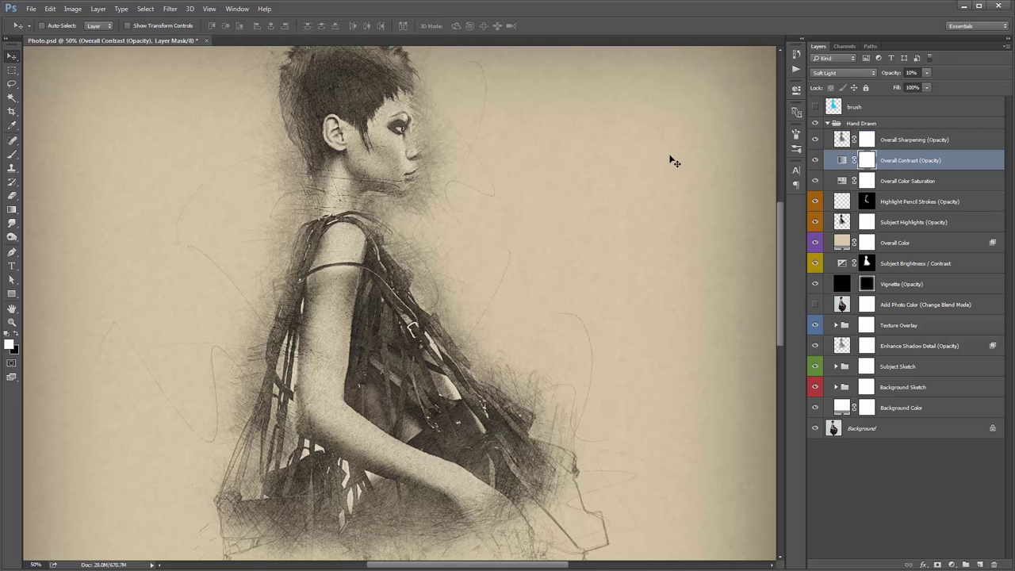
pyautogui.hotkey('ctrl', '-')
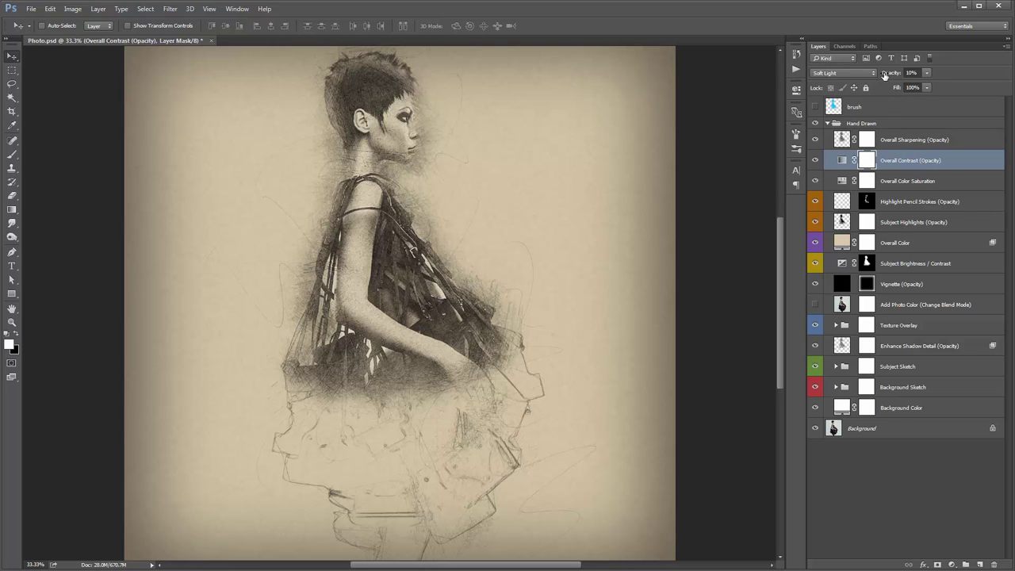
pyautogui.moveTo(884, 76); pyautogui.dragTo(955, 75)
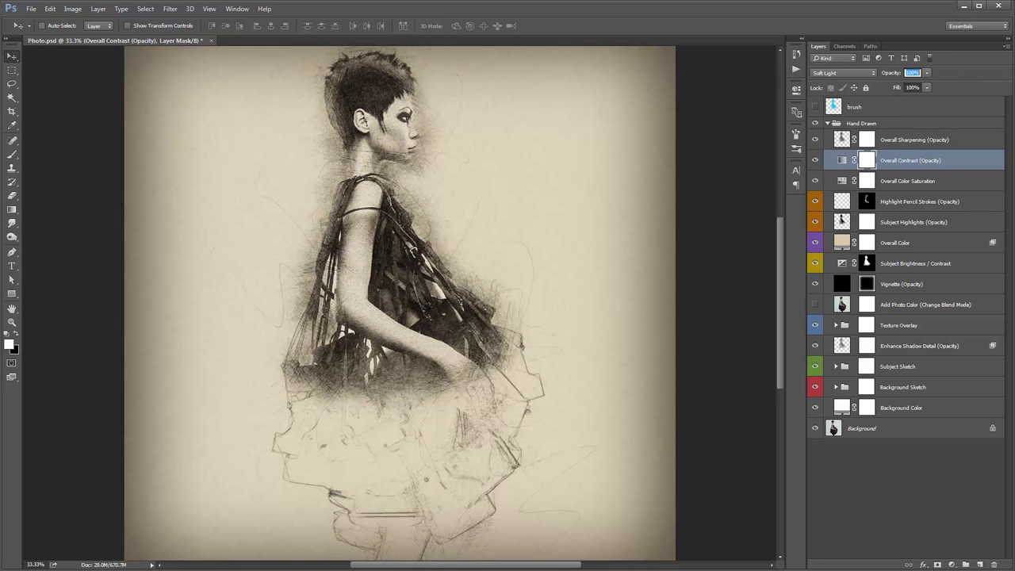
pyautogui.press('5')
pyautogui.press('0')
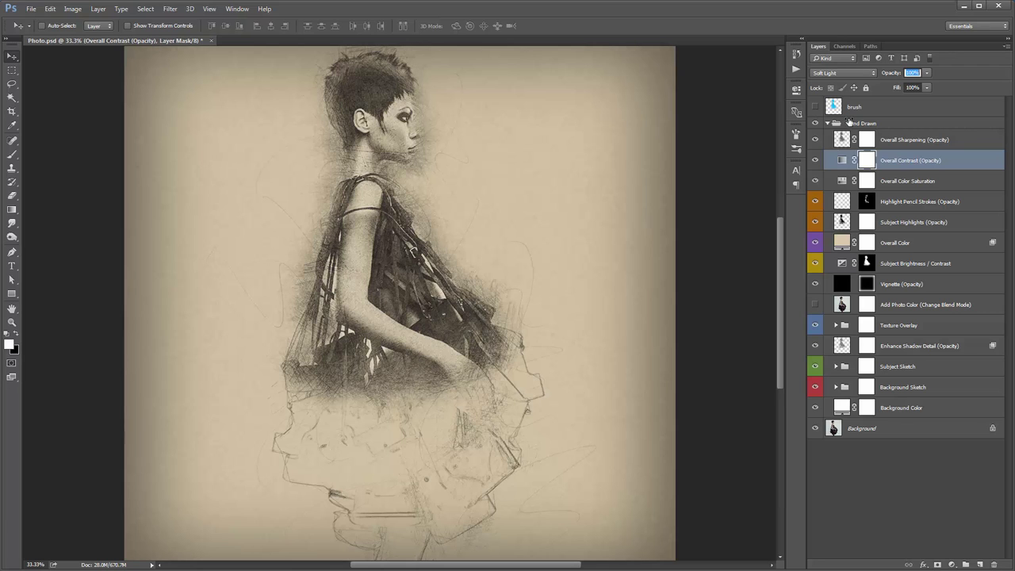
pyautogui.press('0')
pyautogui.press('0')
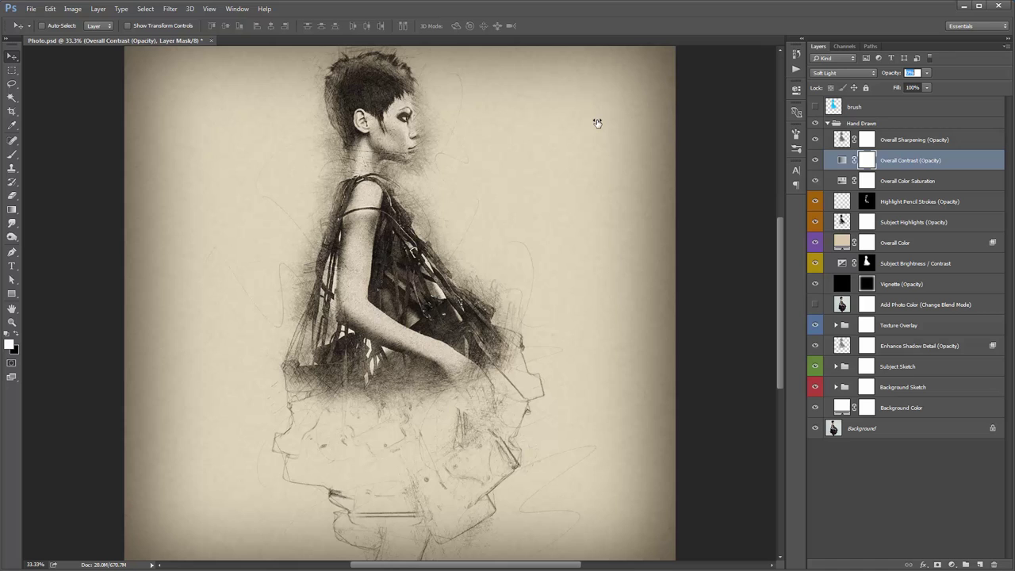
pyautogui.press('0')
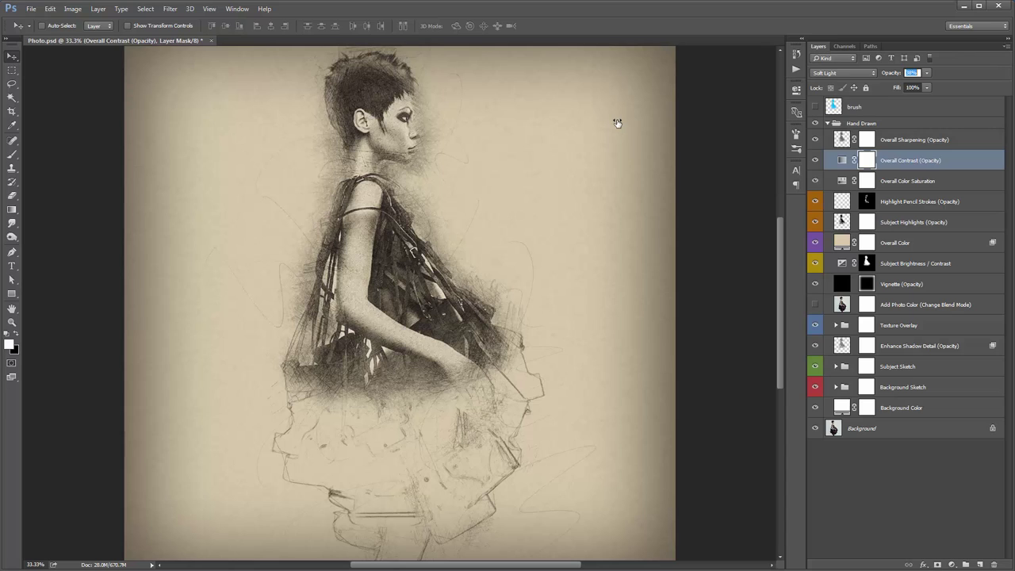
pyautogui.press('Return')
# Compare the sketch with and without the Highlight Pencil Strokes layer by toggling its visibility at a closer view.
pyautogui.press('z')
pyautogui.click(449, 165)
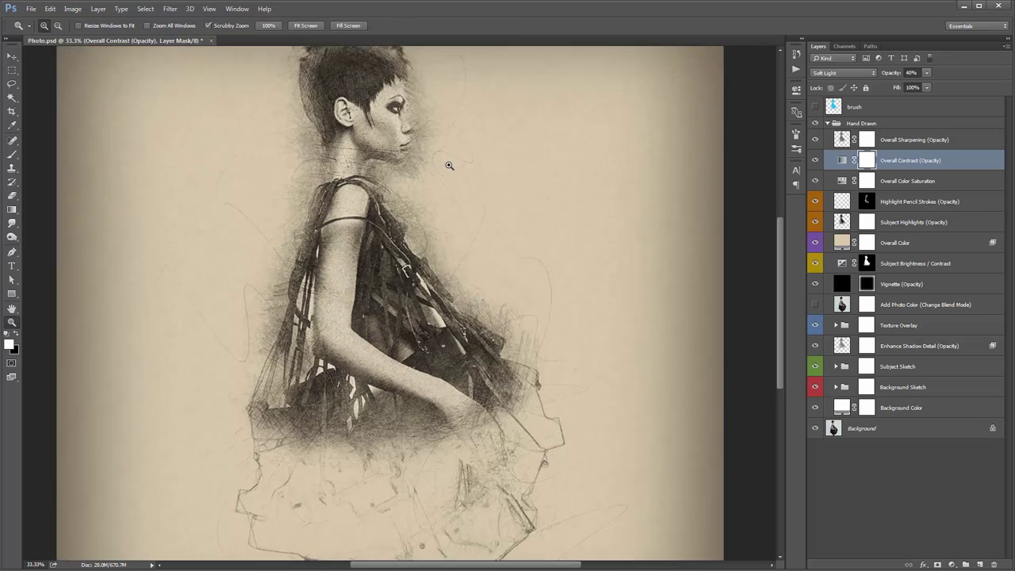
pyautogui.click(449, 165)
pyautogui.press('v')
pyautogui.moveTo(493, 176); pyautogui.dragTo(503, 197)
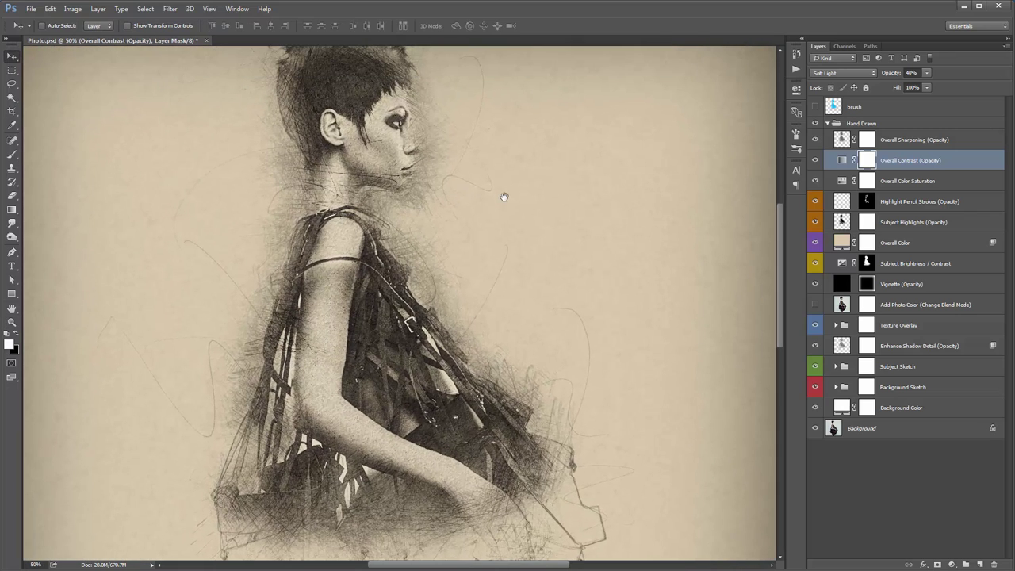
pyautogui.click(897, 184)
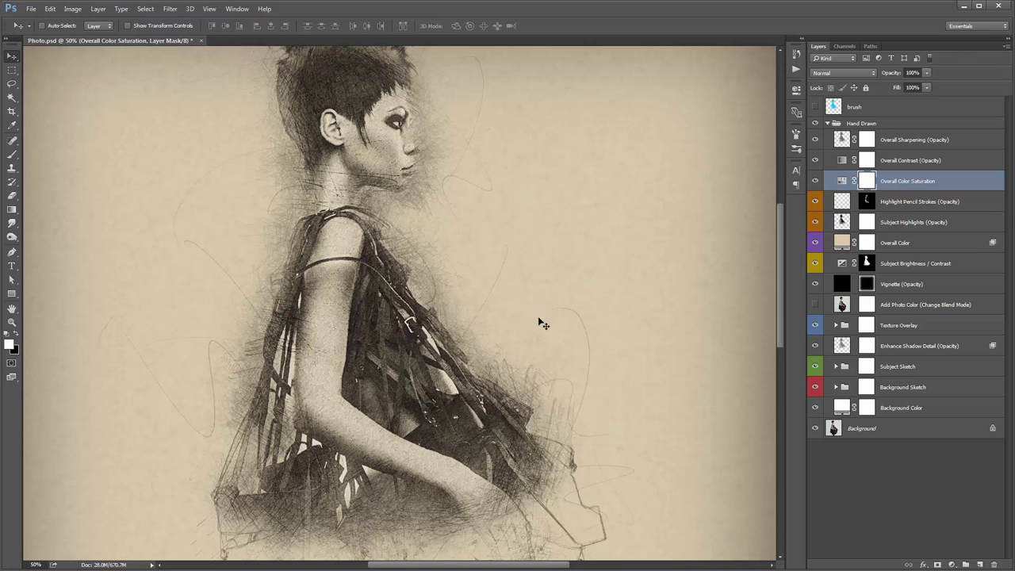
pyautogui.click(904, 208)
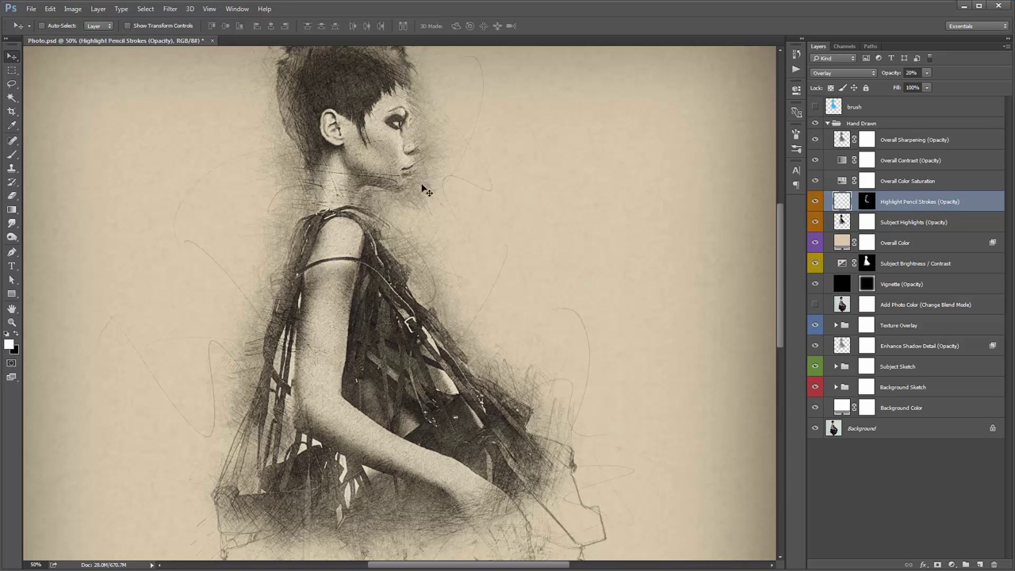
pyautogui.moveTo(420, 191)
pyautogui.mouseDown()
pyautogui.moveTo(421, 176)
pyautogui.moveTo(428, 205)
pyautogui.mouseUp()
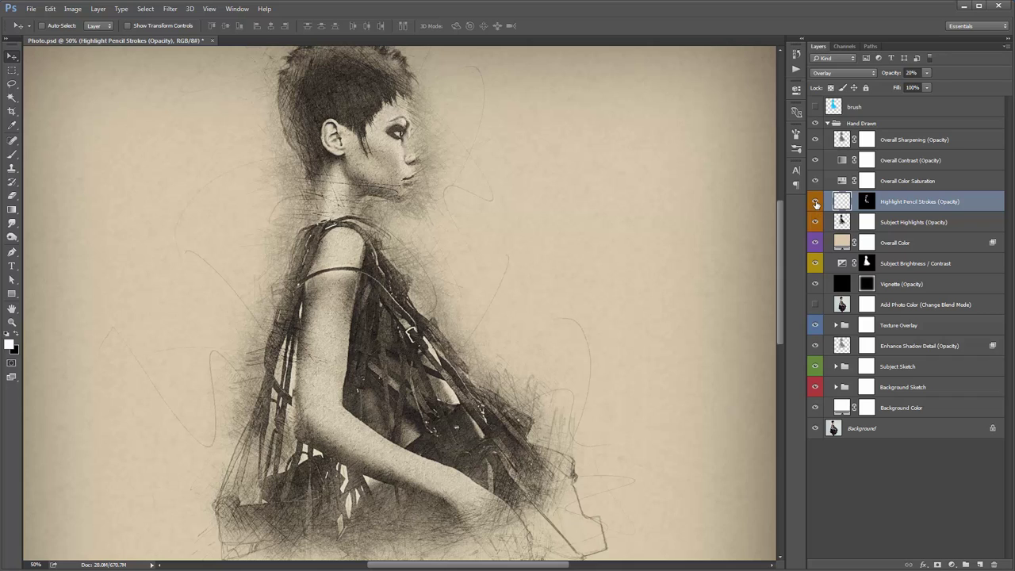
pyautogui.click(816, 203)
pyautogui.click(815, 203)
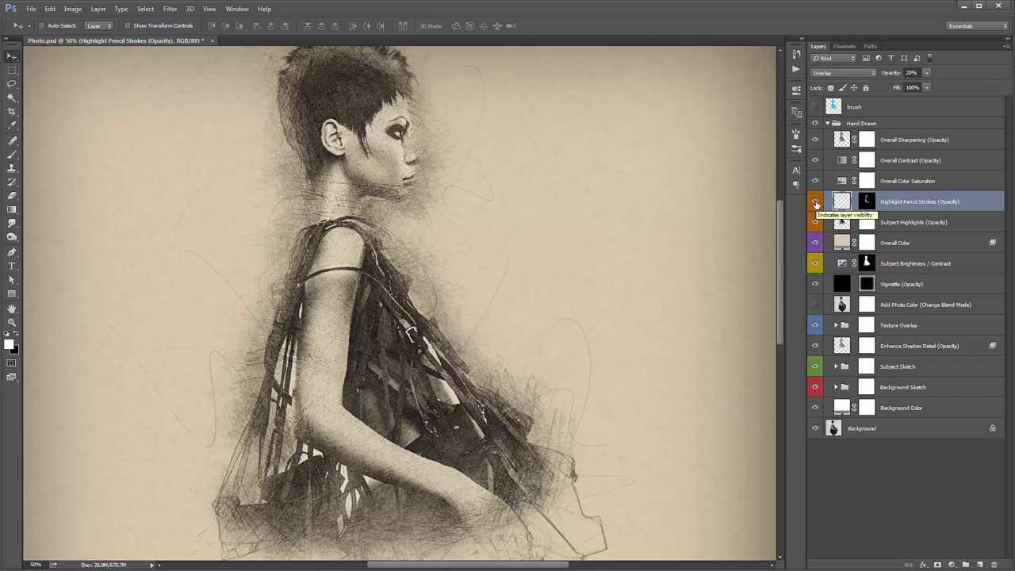
pyautogui.click(816, 203)
pyautogui.click(816, 203)
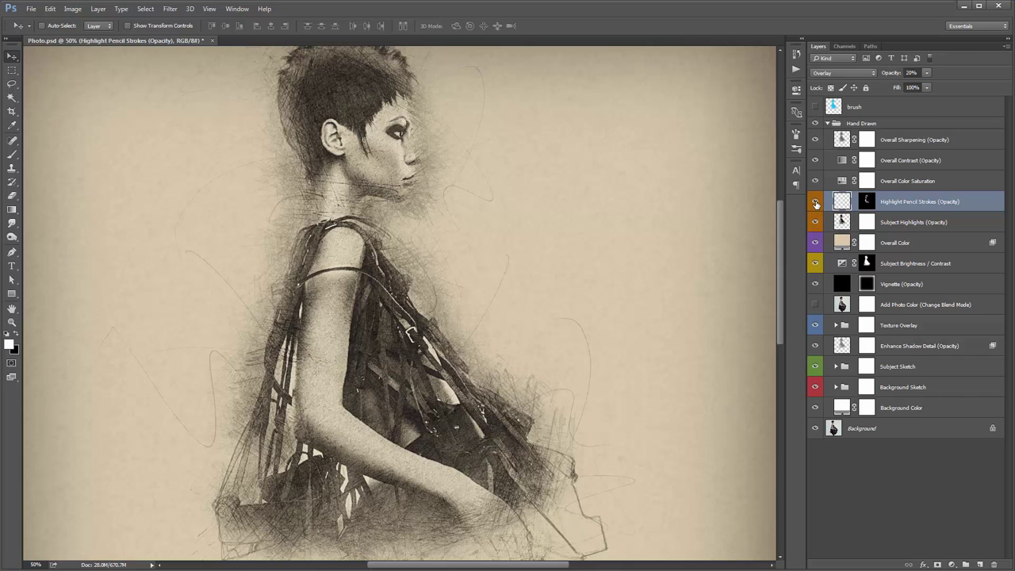
pyautogui.click(816, 203)
pyautogui.click(816, 203)
pyautogui.click(816, 203)
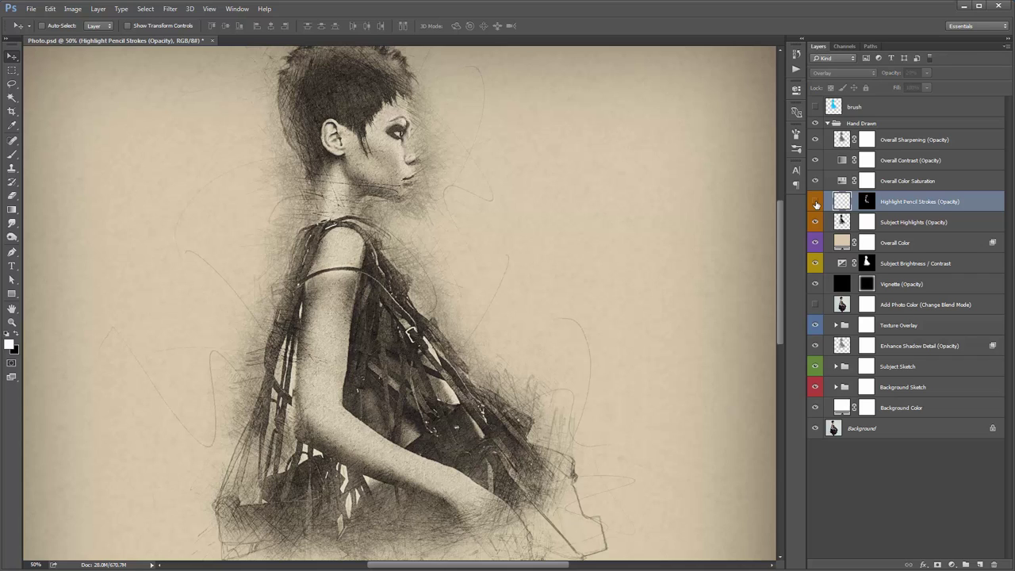
pyautogui.click(816, 203)
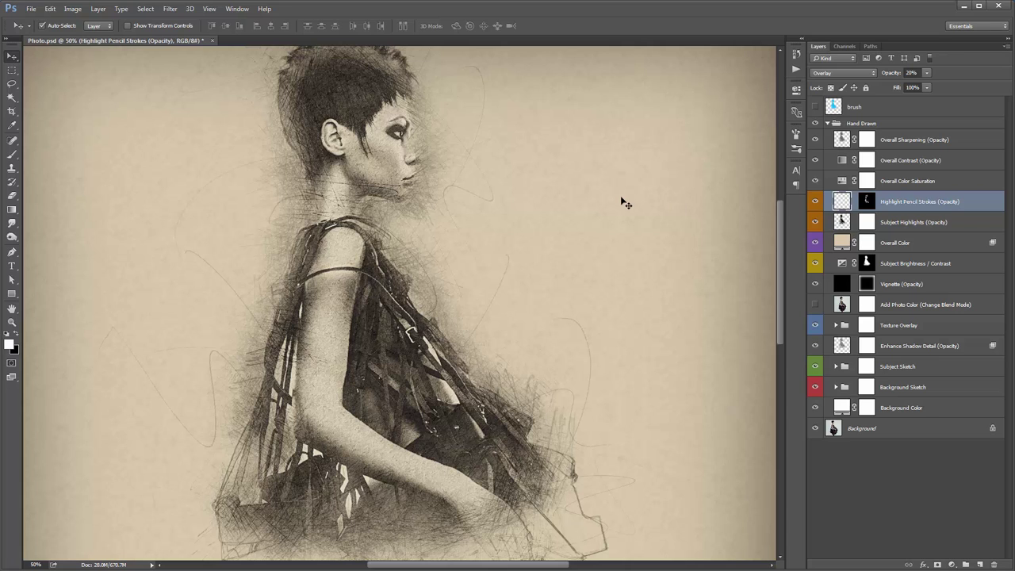
# Open HandDrawn.jpg from the Hand Drawn folder and examine the pencil strokes on the model's face and arm up close.
pyautogui.hotkey('ctrl', 'o')
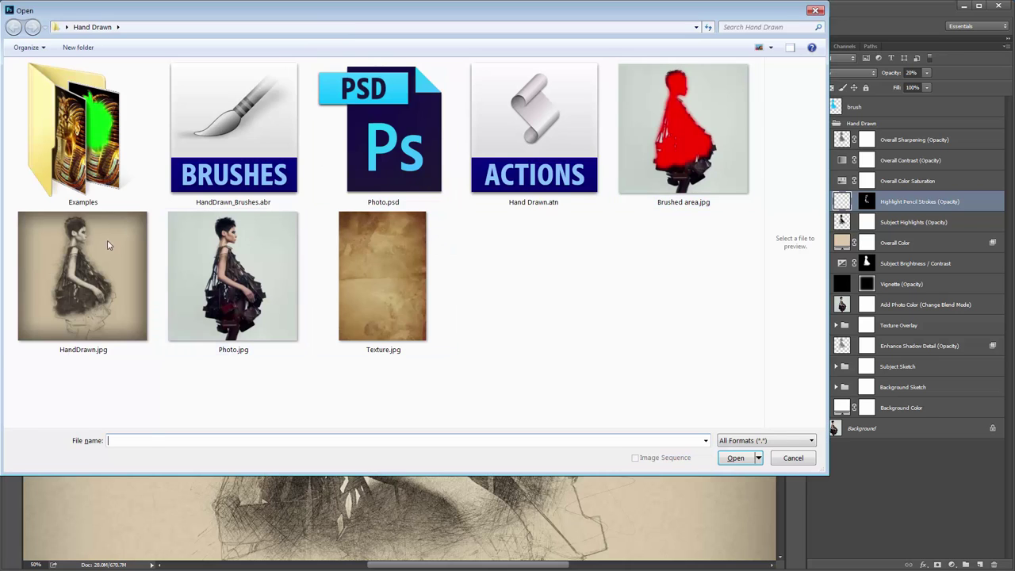
pyautogui.press('Escape')
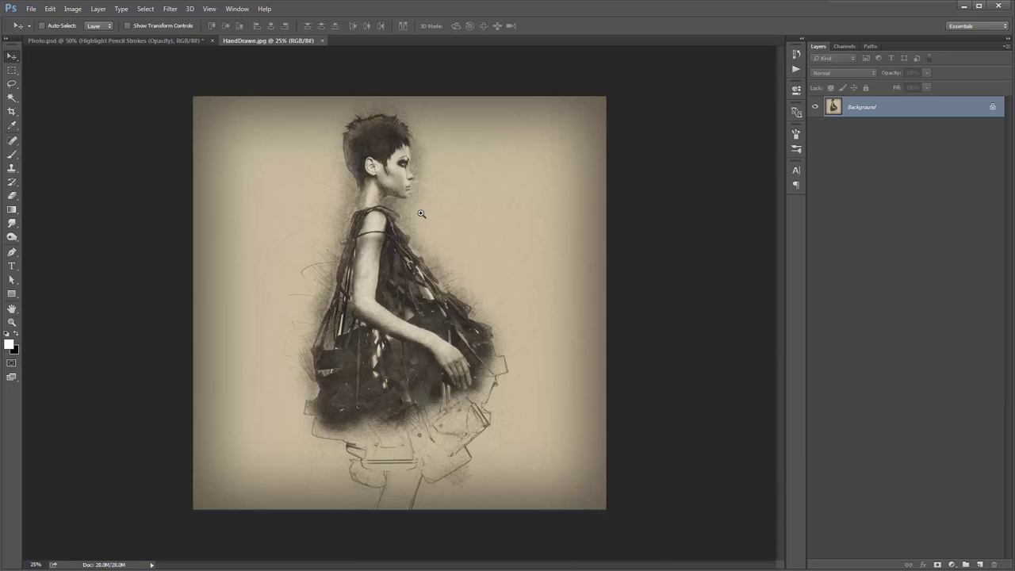
pyautogui.press('z')
pyautogui.click(417, 210)
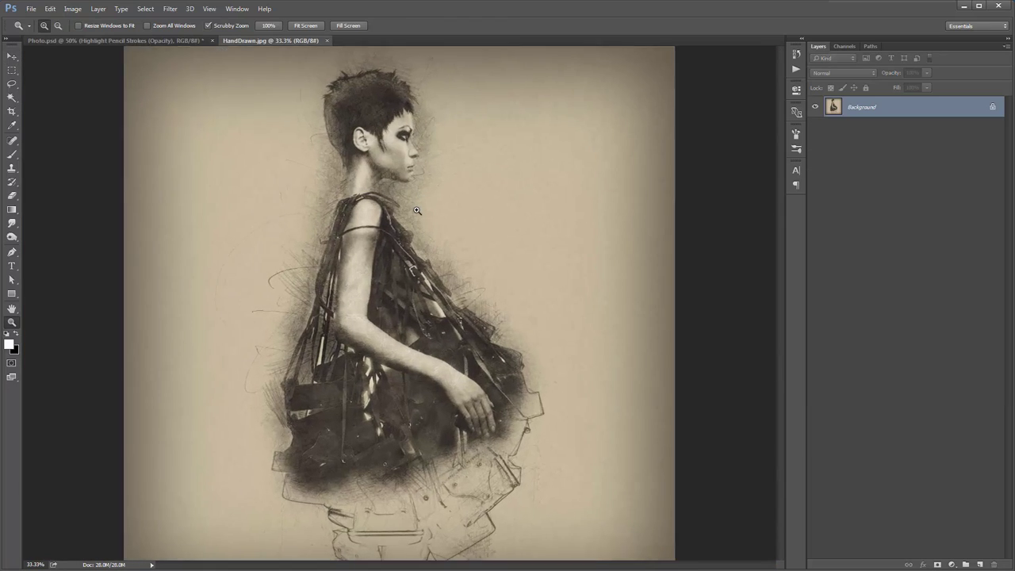
pyautogui.click(417, 210)
pyautogui.click(417, 210)
pyautogui.press('v')
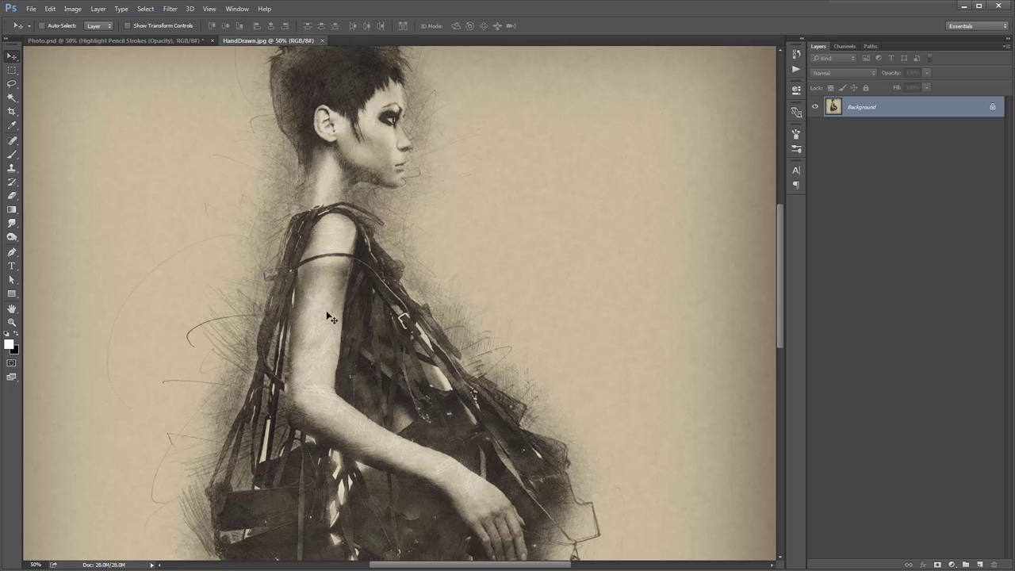
# Return to Photo.psd and set the Overall Sharpening layer's opacity to 10%.
pyautogui.click(167, 40)
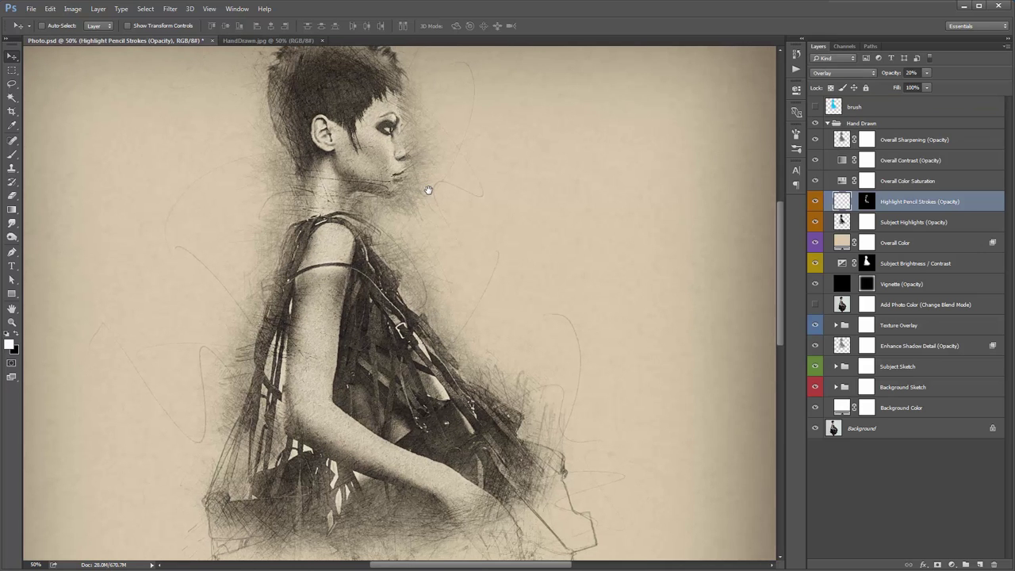
pyautogui.click(923, 146)
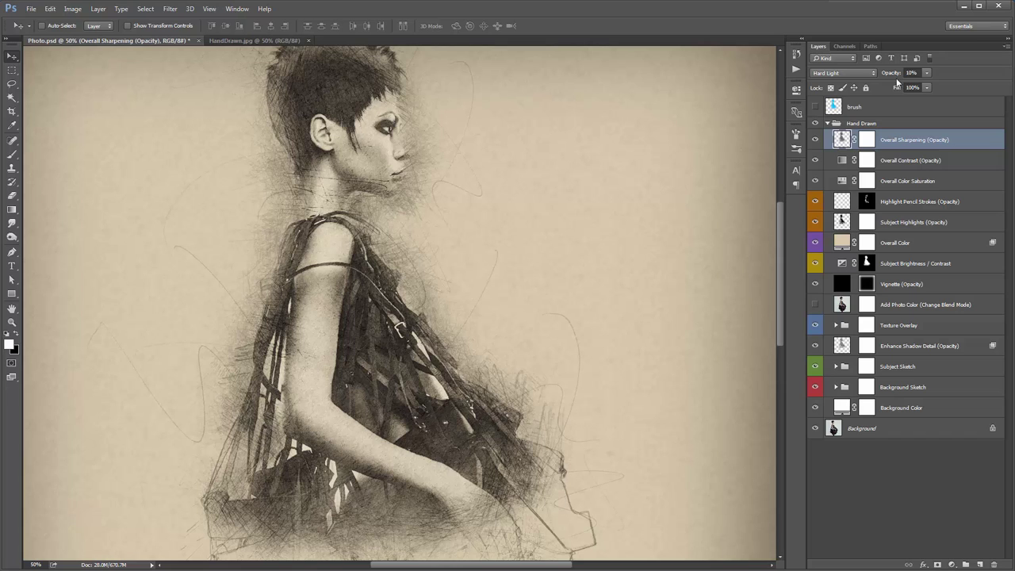
pyautogui.moveTo(890, 72); pyautogui.dragTo(924, 91)
# Set the Highlight Pencil Strokes layer's opacity to 100%.
pyautogui.click(908, 204)
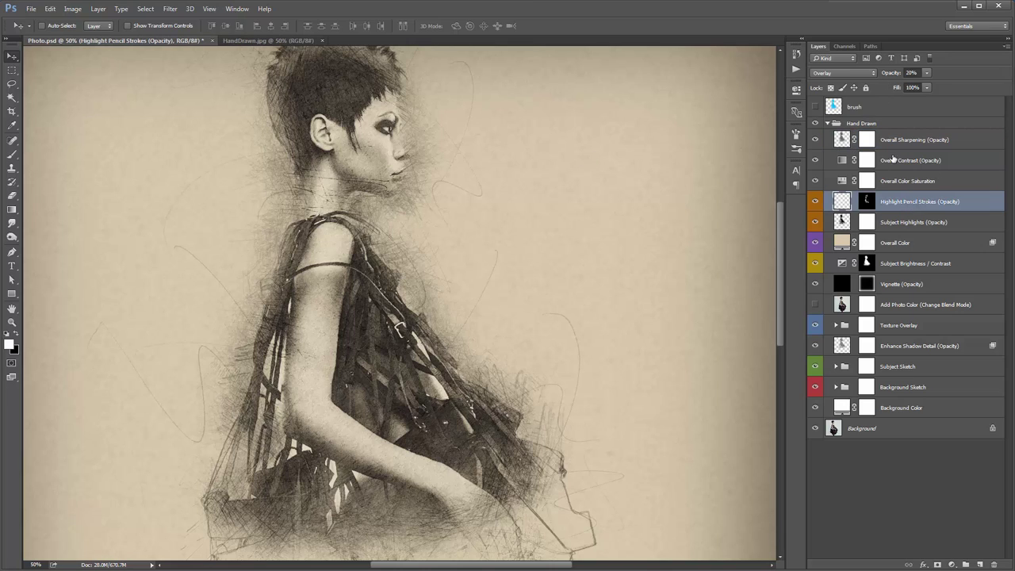
pyautogui.click(912, 72)
pyautogui.write('100')
pyautogui.press('Return')
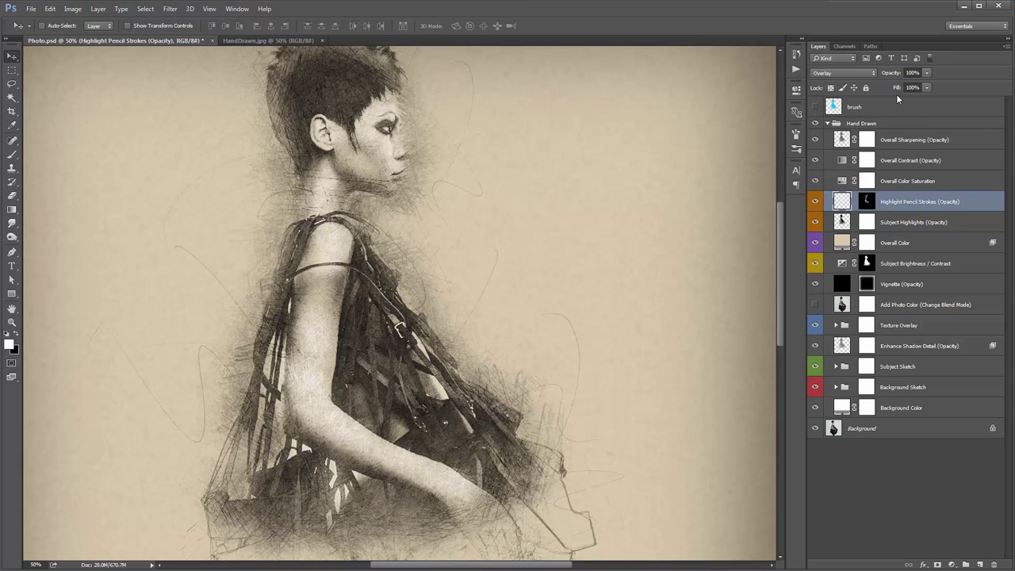
# Display the Highlight Pencil Strokes layer mask on its own in the canvas to examine its painted areas.
pyautogui.click(868, 204)
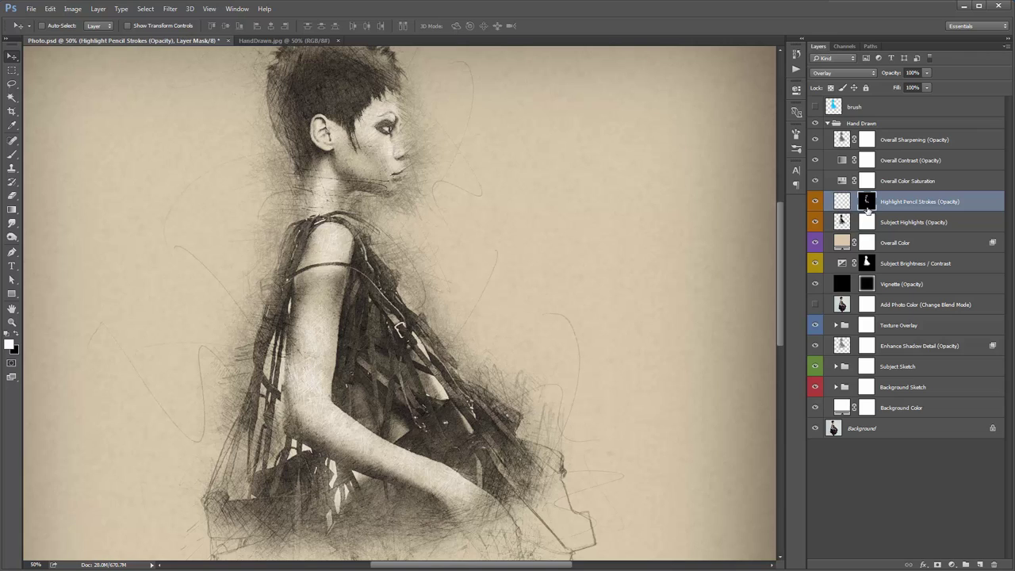
pyautogui.click(845, 204)
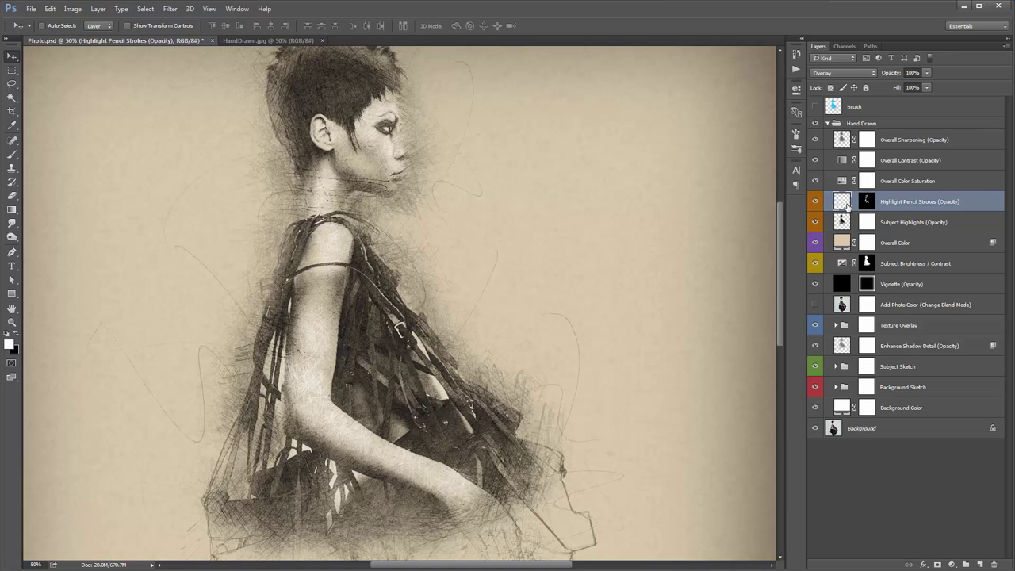
pyautogui.click(868, 203)
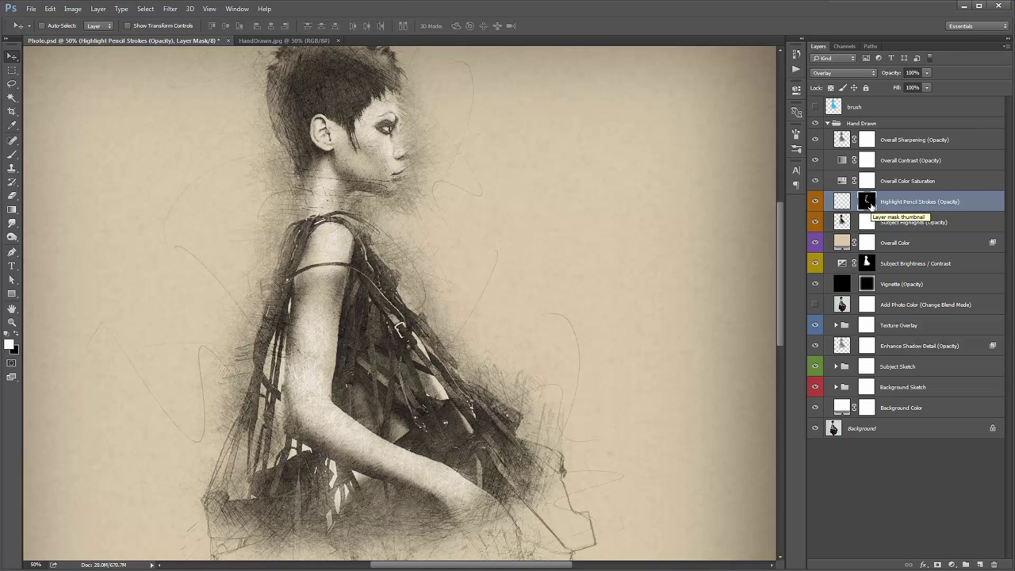
pyautogui.keyDown('alt'); pyautogui.click(868, 203); pyautogui.keyUp('alt')
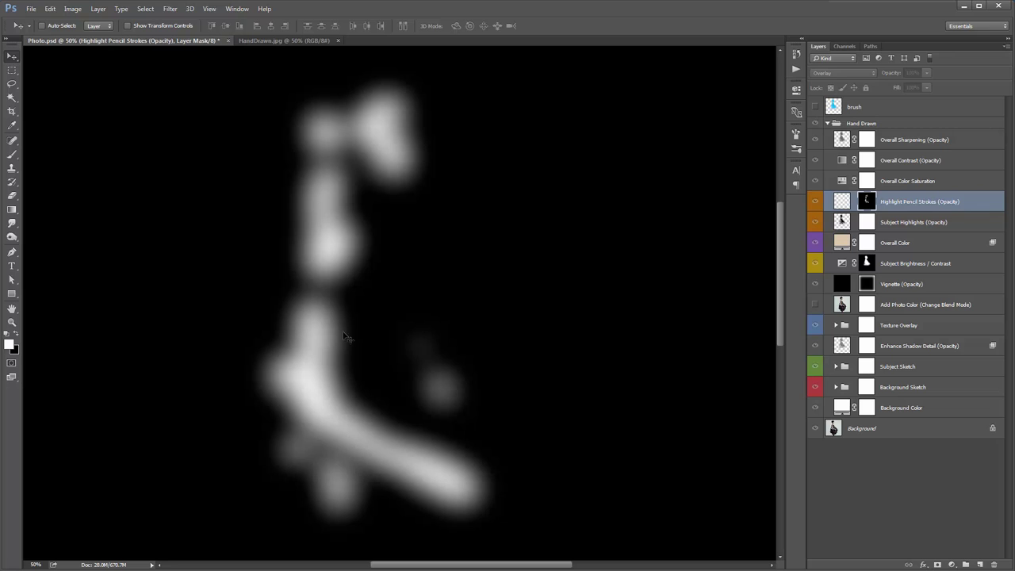
# Return to the full image view and compare the picture with the Highlight Pencil Strokes mask disabled and enabled.
pyautogui.click(842, 203)
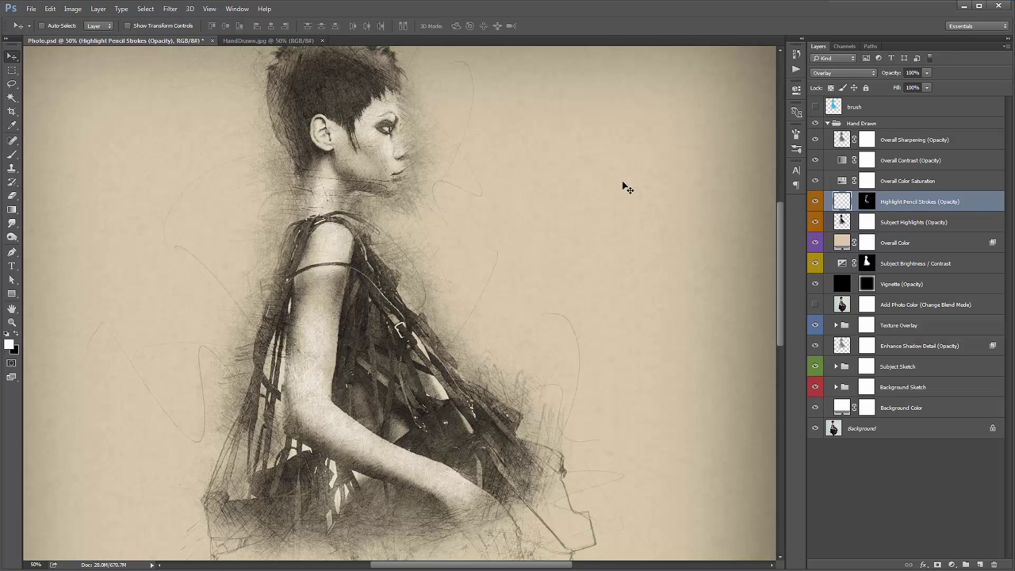
pyautogui.keyDown('shift'); pyautogui.click(867, 203); pyautogui.keyUp('shift')
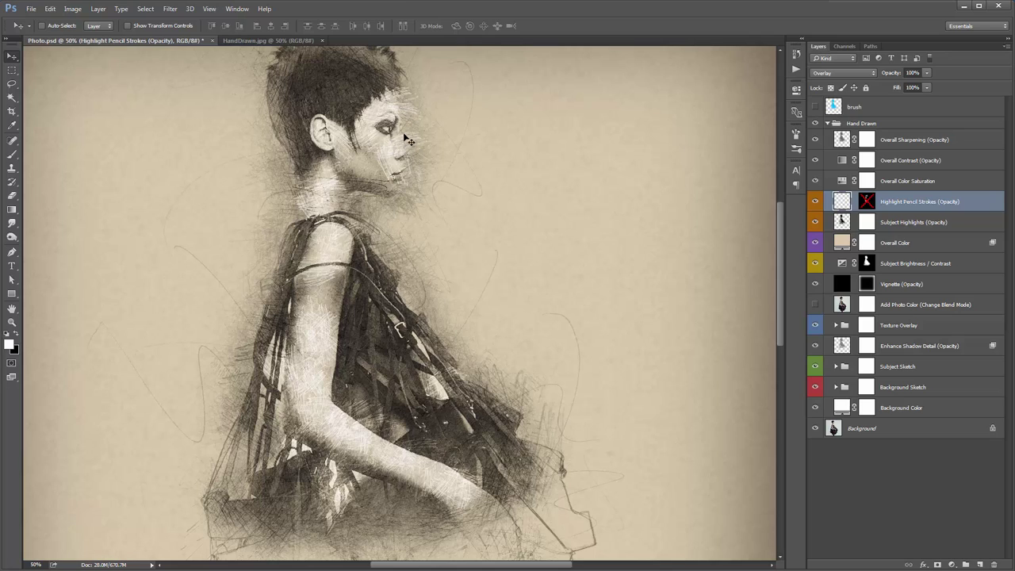
pyautogui.keyDown('shift'); pyautogui.click(868, 203); pyautogui.keyUp('shift')
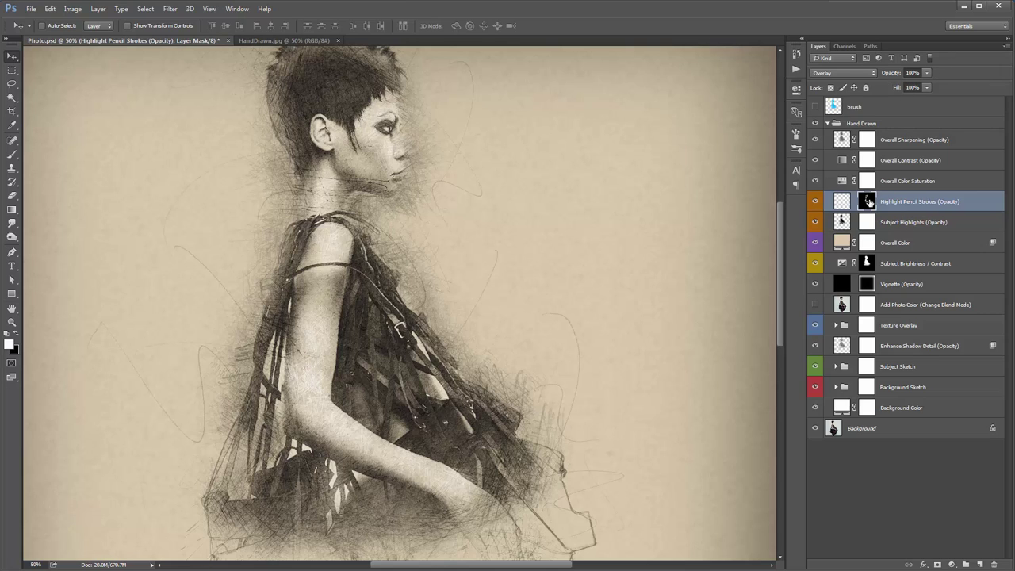
# Fill the Highlight Pencil Strokes mask with black and repaint the model's face and arm in white with a 300 px soft brush.
pyautogui.press('x')
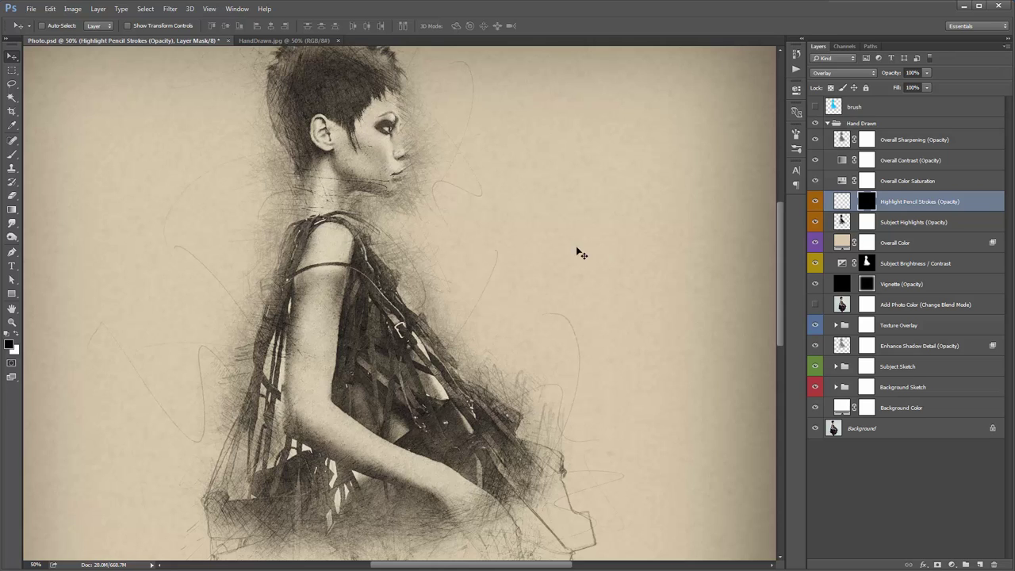
pyautogui.press('b')
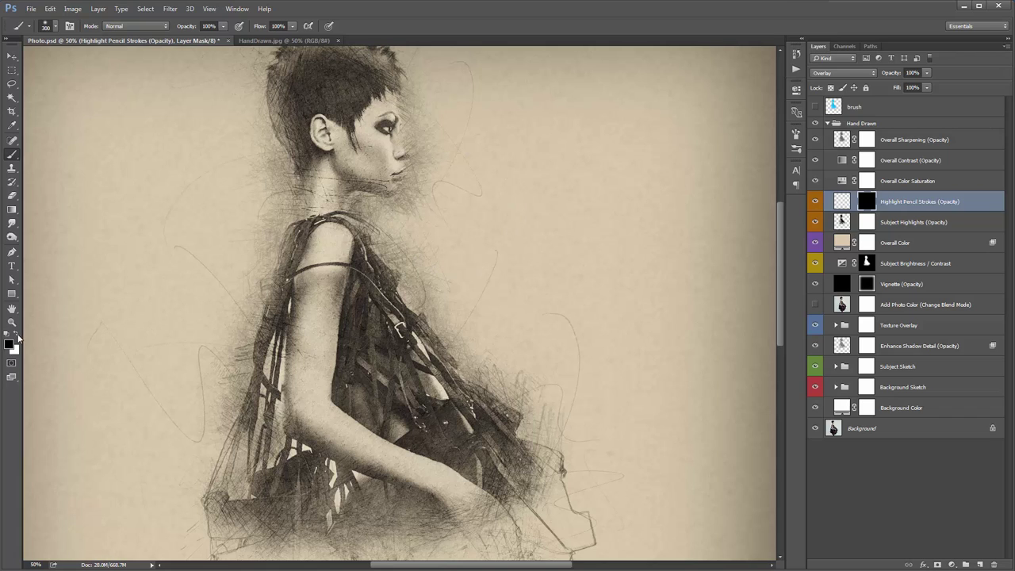
pyautogui.press('x')
pyautogui.press('x')
pyautogui.press('x')
pyautogui.press('x')
pyautogui.press('x')
pyautogui.press('x')
pyautogui.press('x')
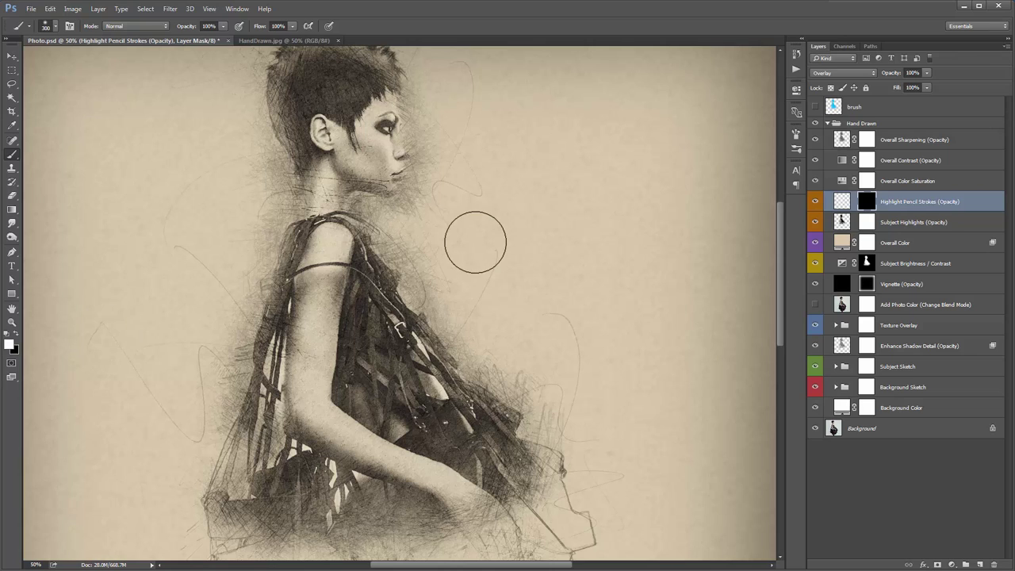
pyautogui.press('[')
pyautogui.press('[')
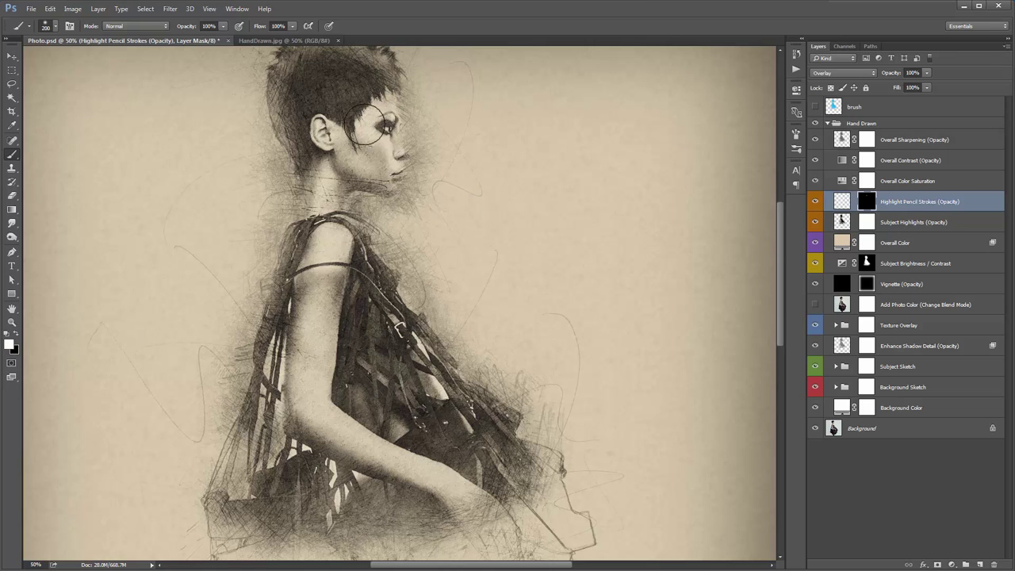
pyautogui.press(']')
pyautogui.press(']')
pyautogui.moveTo(326, 246)
pyautogui.mouseDown()
pyautogui.moveTo(302, 303)
pyautogui.moveTo(343, 418)
pyautogui.moveTo(475, 462)
pyautogui.moveTo(482, 476)
pyautogui.moveTo(356, 487)
pyautogui.mouseUp()
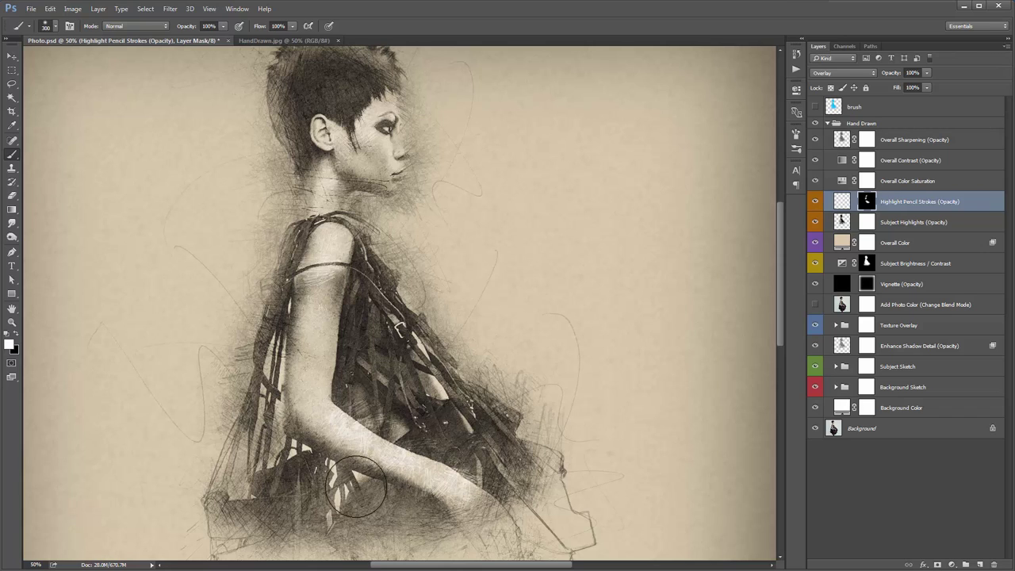
pyautogui.press('v')
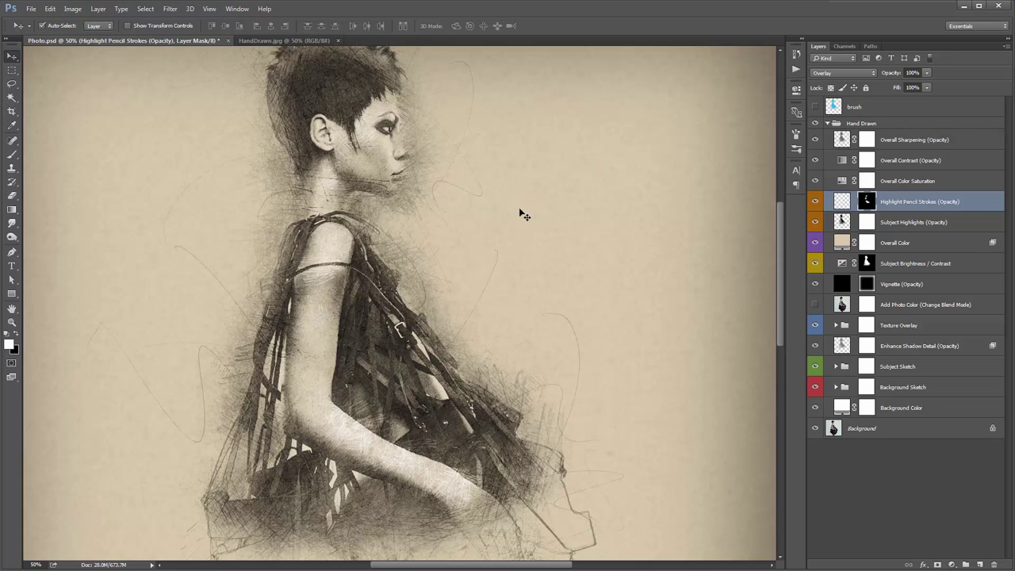
pyautogui.hotkey('ctrl', 'j')
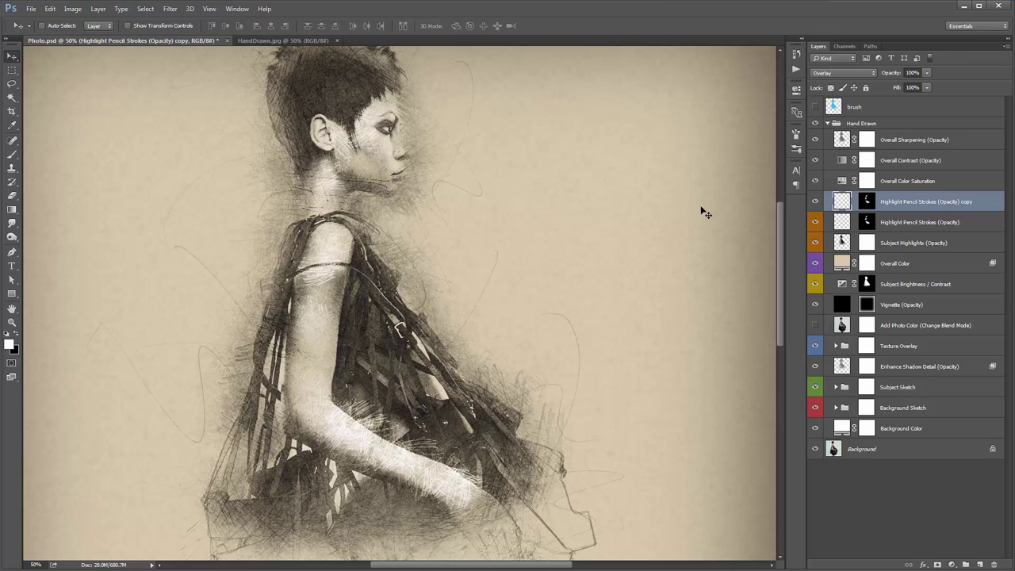
pyautogui.hotkey('ctrl', 'z')
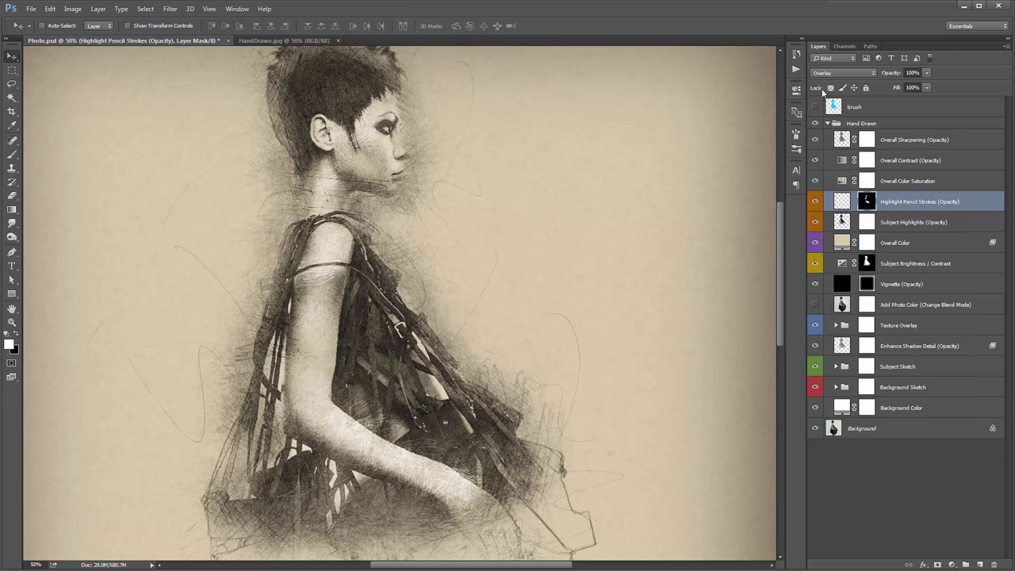
pyautogui.click(833, 74)
pyautogui.click(828, 77)
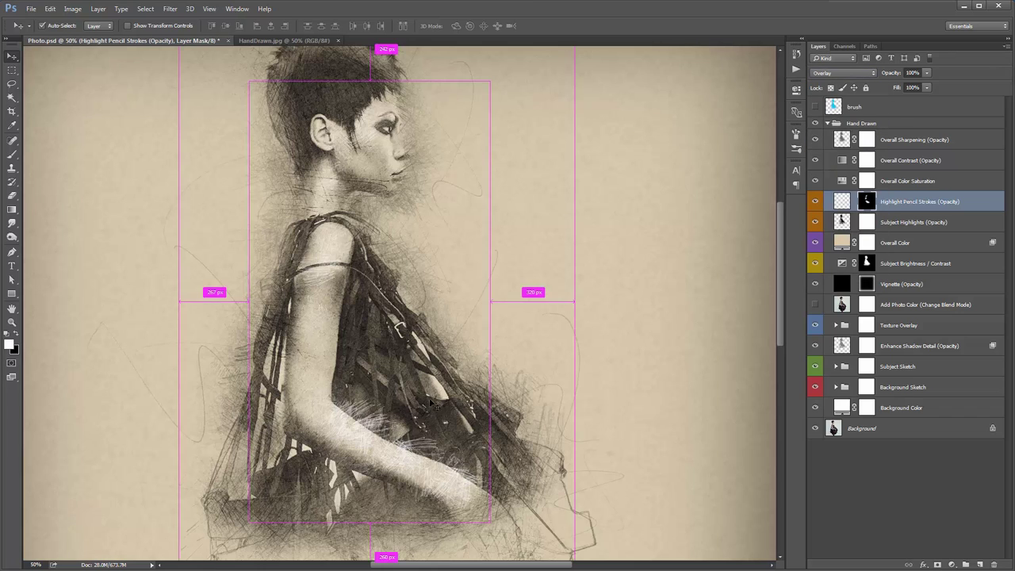
pyautogui.hotkey('ctrl', 'z')
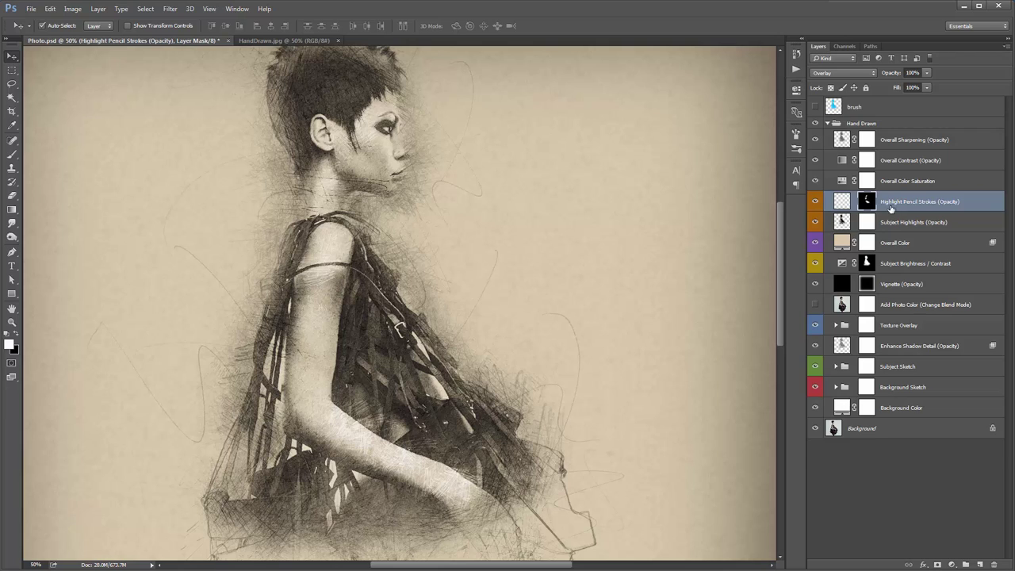
# Duplicate the Highlight Pencil Strokes layer and reduce the copy's opacity to 20%.
pyautogui.hotkey('ctrl', 'j')
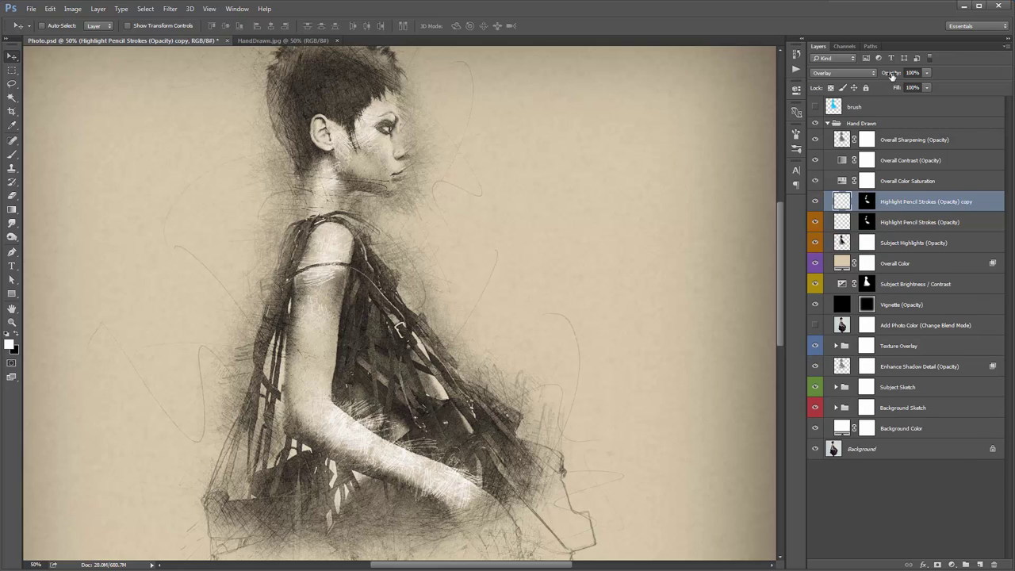
pyautogui.click(912, 73)
pyautogui.write('70')
pyautogui.press('Return')
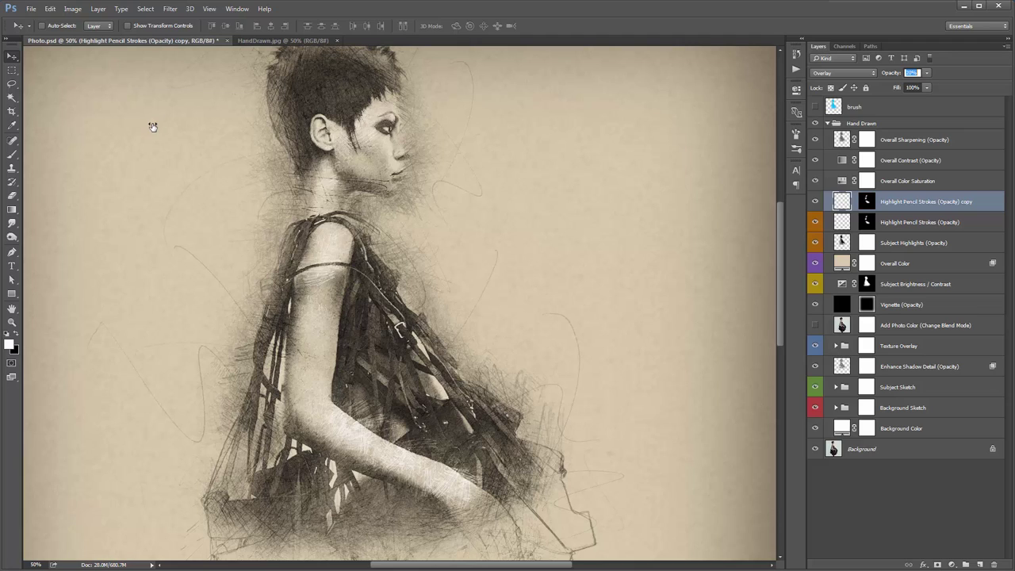
pyautogui.write('20')
pyautogui.press('Return')
# Preview different opacities on the Subject Highlights layer with both Highlight Pencil Strokes layers hidden, and restore 10% and both layers.
pyautogui.click(913, 243)
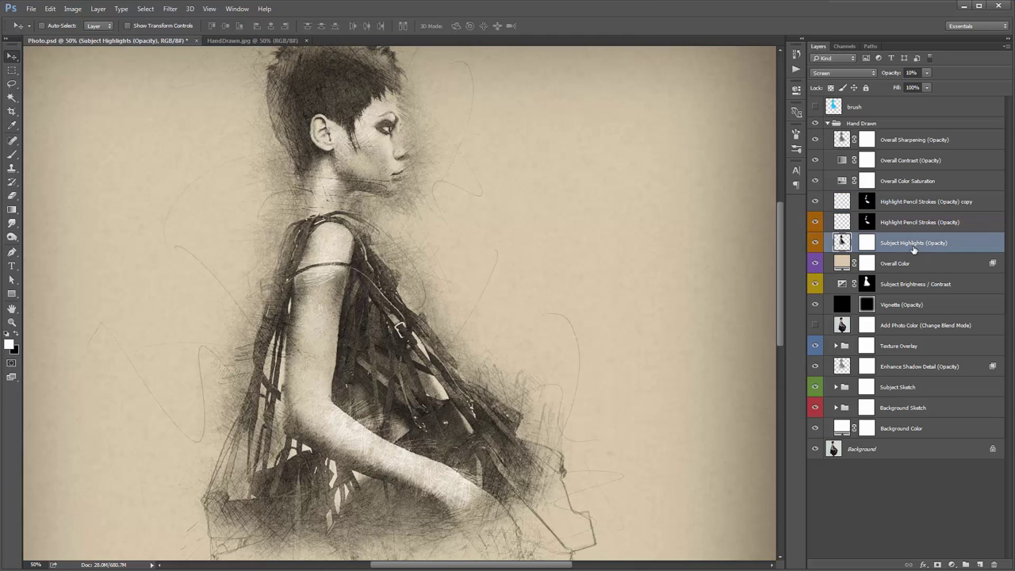
pyautogui.click(815, 201)
pyautogui.click(815, 222)
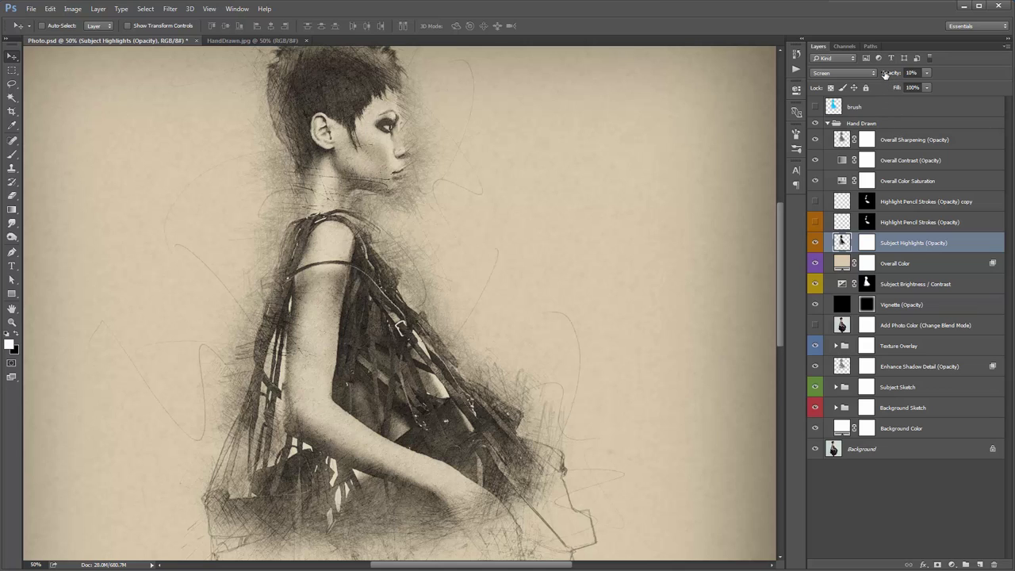
pyautogui.moveTo(885, 74); pyautogui.dragTo(956, 74)
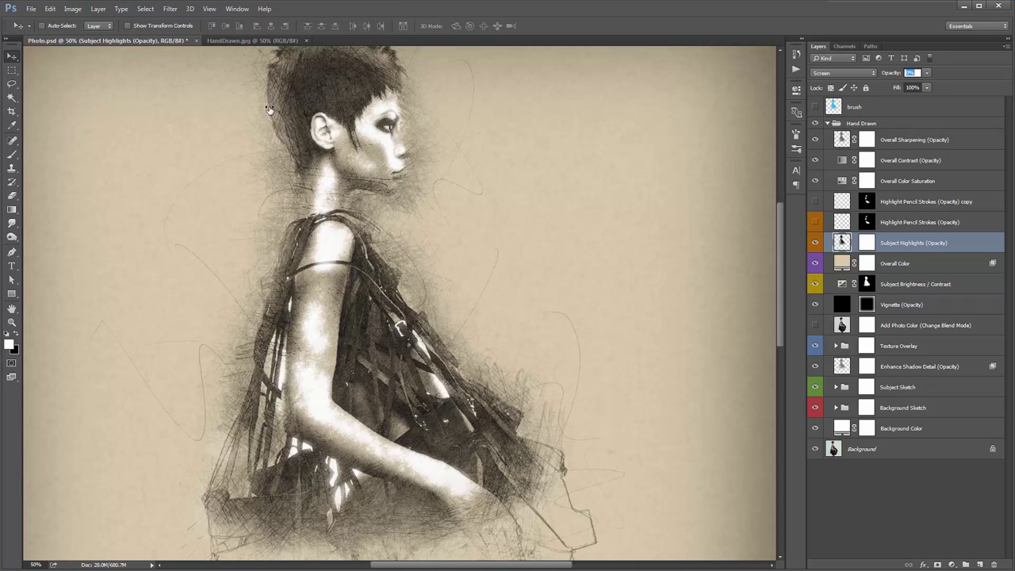
pyautogui.press('0')
pyautogui.press('0')
pyautogui.moveTo(891, 74); pyautogui.dragTo(901, 75)
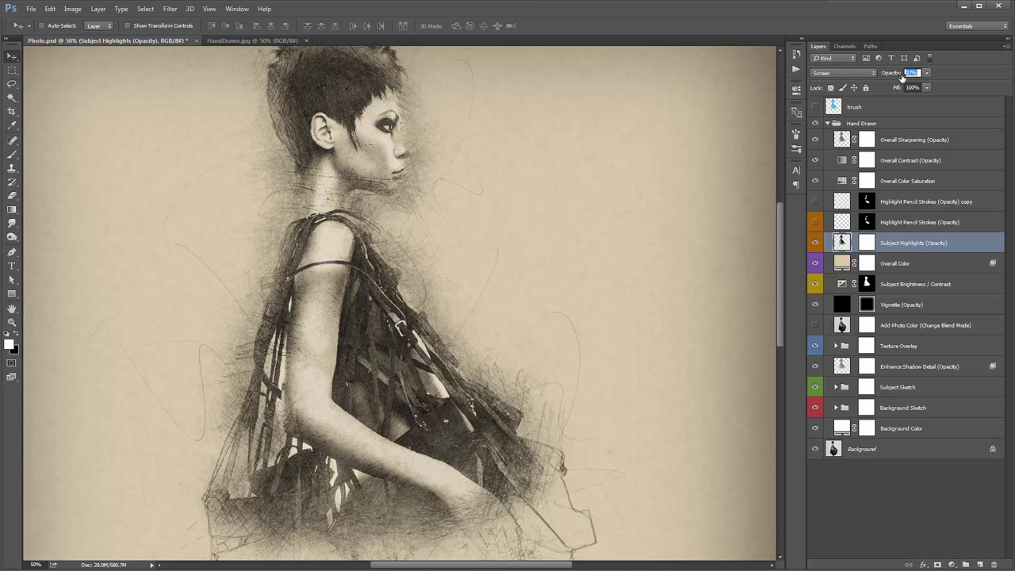
pyautogui.press('Return')
pyautogui.click(898, 74)
pyautogui.write('24')
pyautogui.press('Return')
pyautogui.click(814, 203)
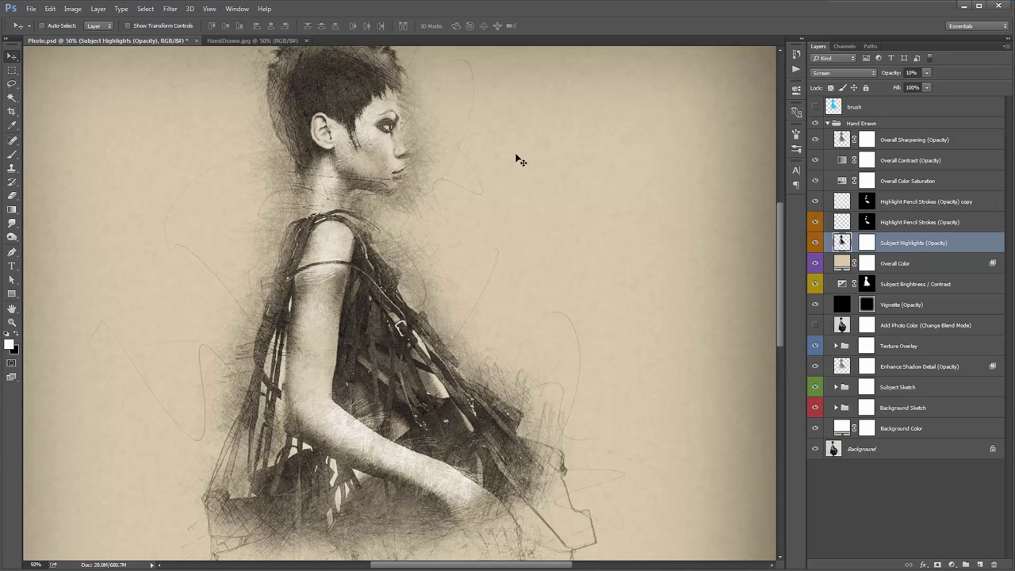
# Try green, blue and cyan as the fill of the Overall Color layer and discard the color changes.
pyautogui.moveTo(527, 200)
pyautogui.mouseDown()
pyautogui.moveTo(531, 160)
pyautogui.moveTo(530, 201)
pyautogui.mouseUp()
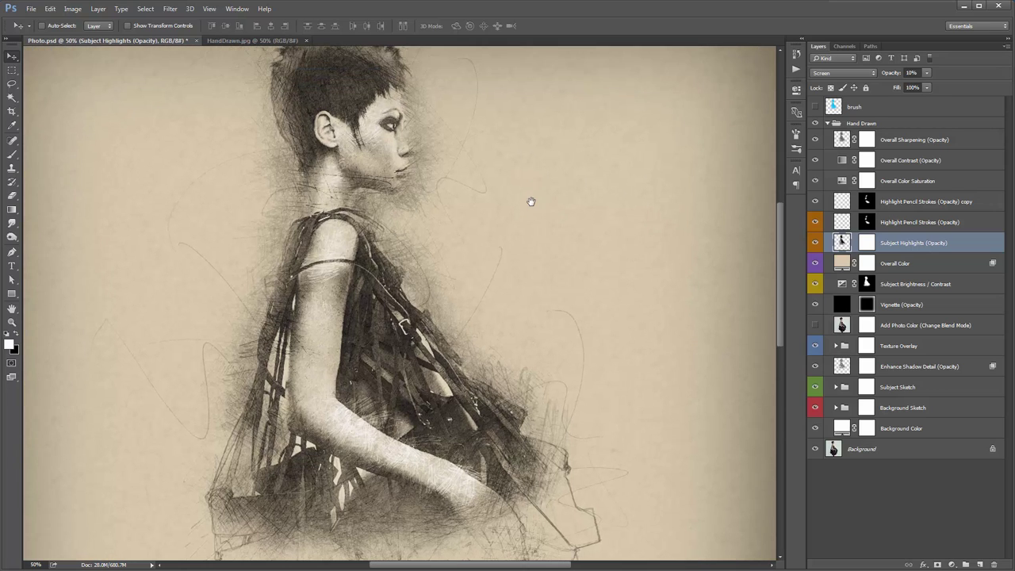
pyautogui.click(886, 264)
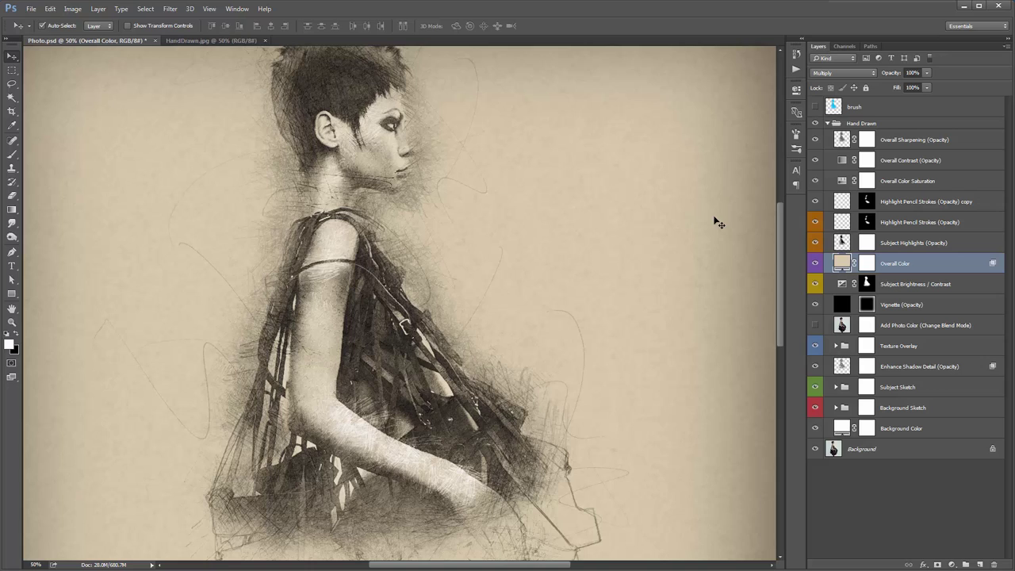
pyautogui.hotkey('ctrl', '-')
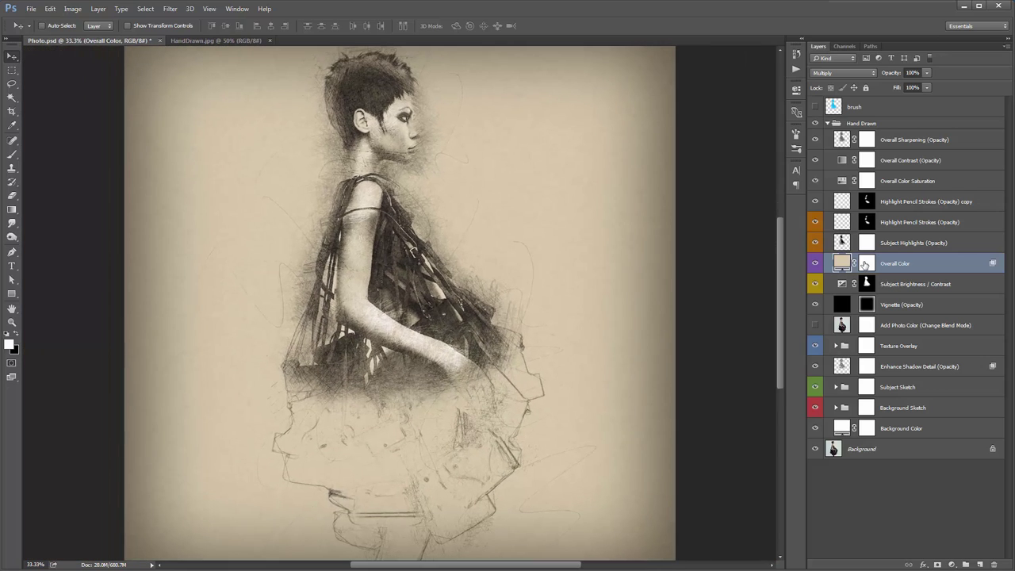
pyautogui.doubleClick(842, 264)
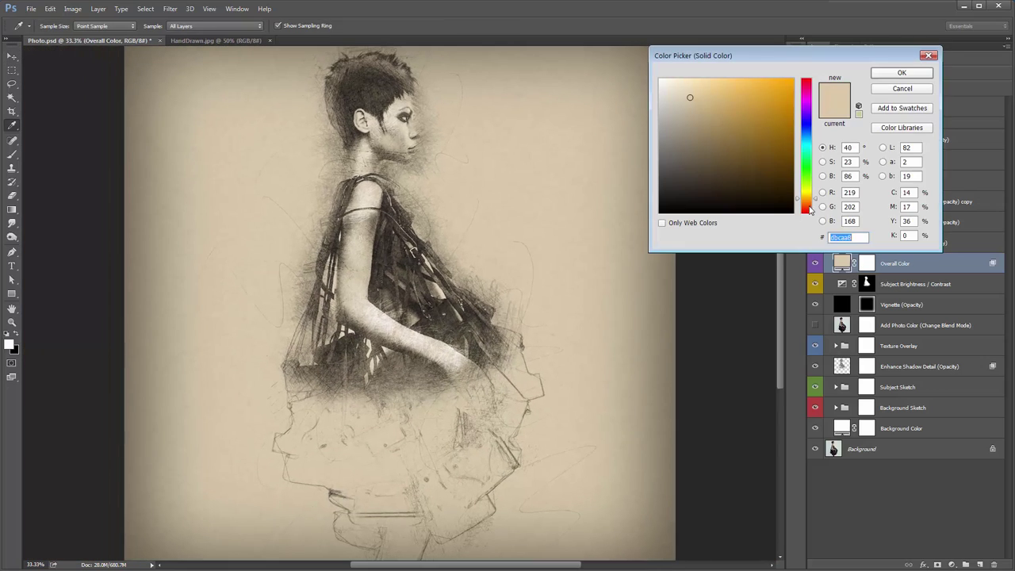
pyautogui.click(804, 130)
pyautogui.moveTo(805, 131); pyautogui.dragTo(811, 182)
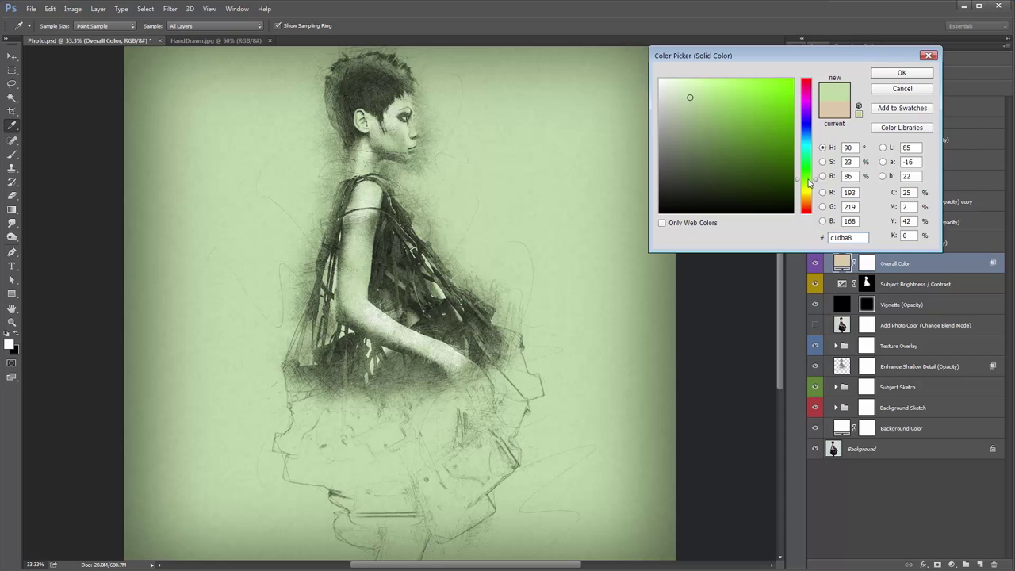
pyautogui.moveTo(690, 97); pyautogui.dragTo(681, 90)
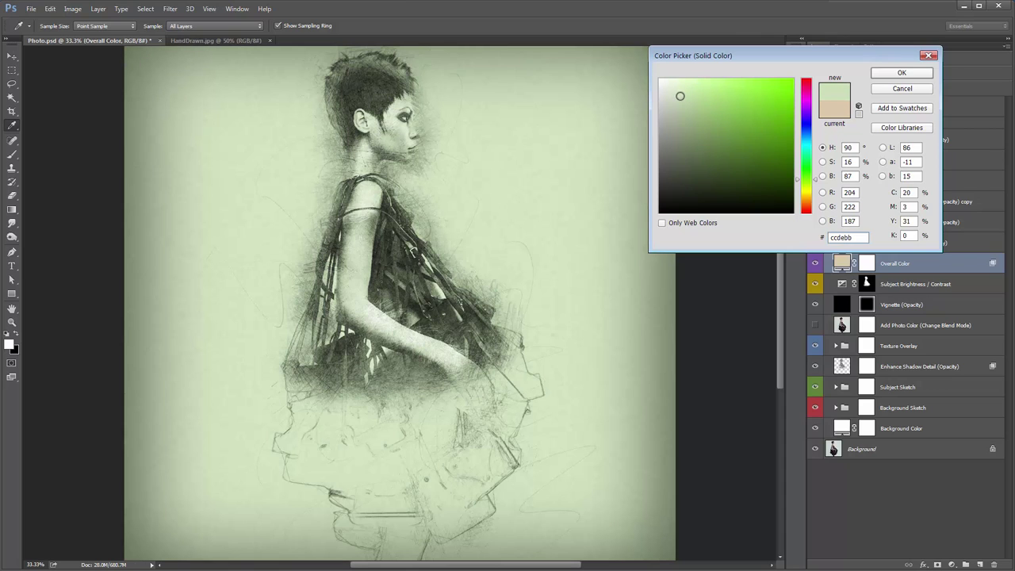
pyautogui.click(766, 94)
pyautogui.moveTo(767, 93); pyautogui.dragTo(771, 90)
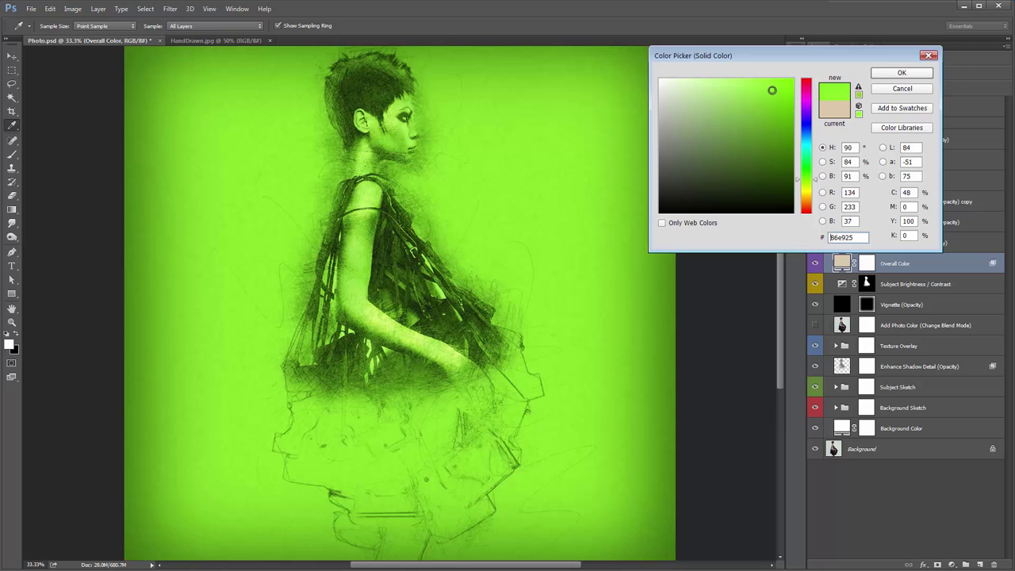
pyautogui.click(806, 121)
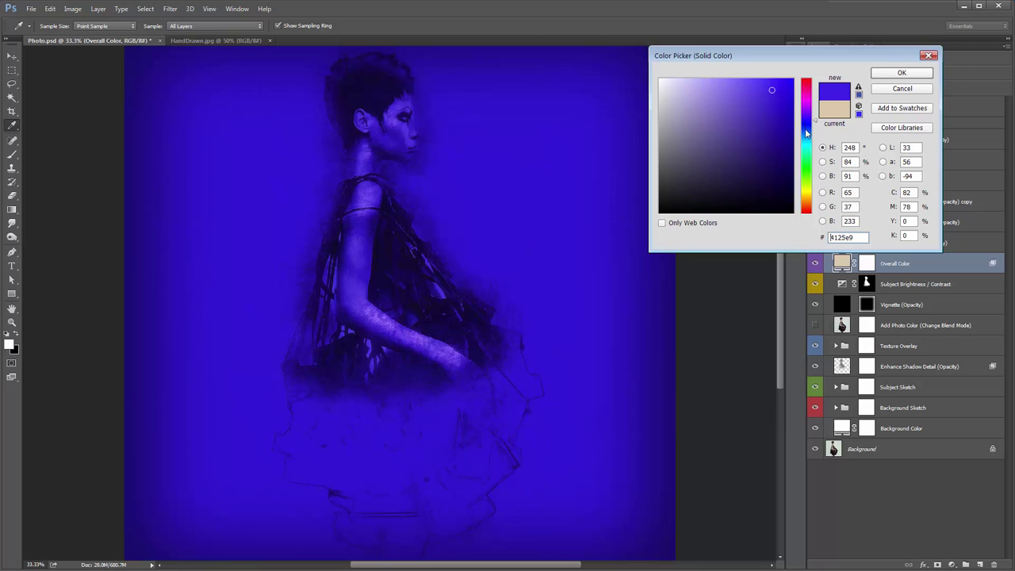
pyautogui.click(807, 147)
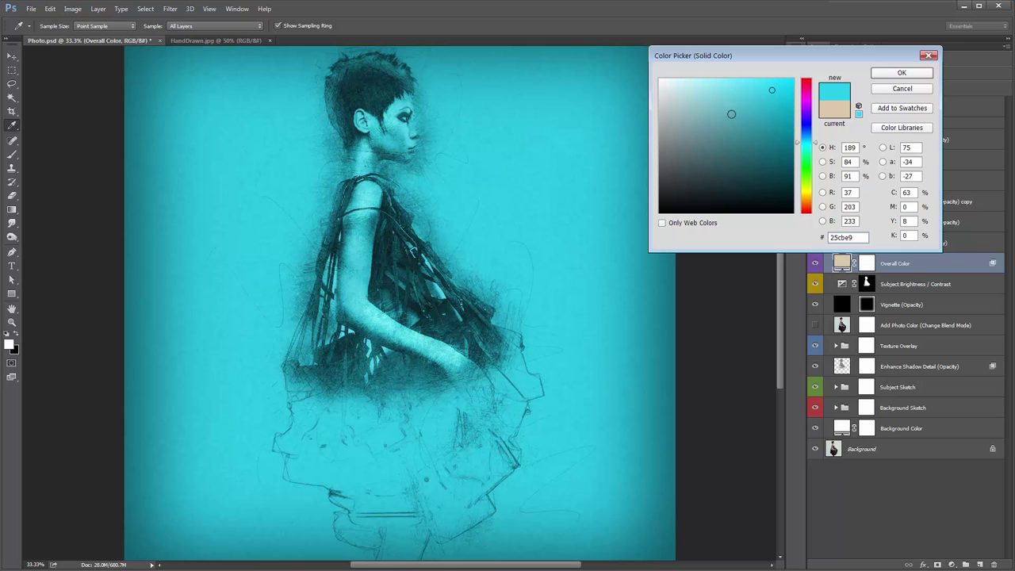
pyautogui.click(918, 88)
pyautogui.press('v')
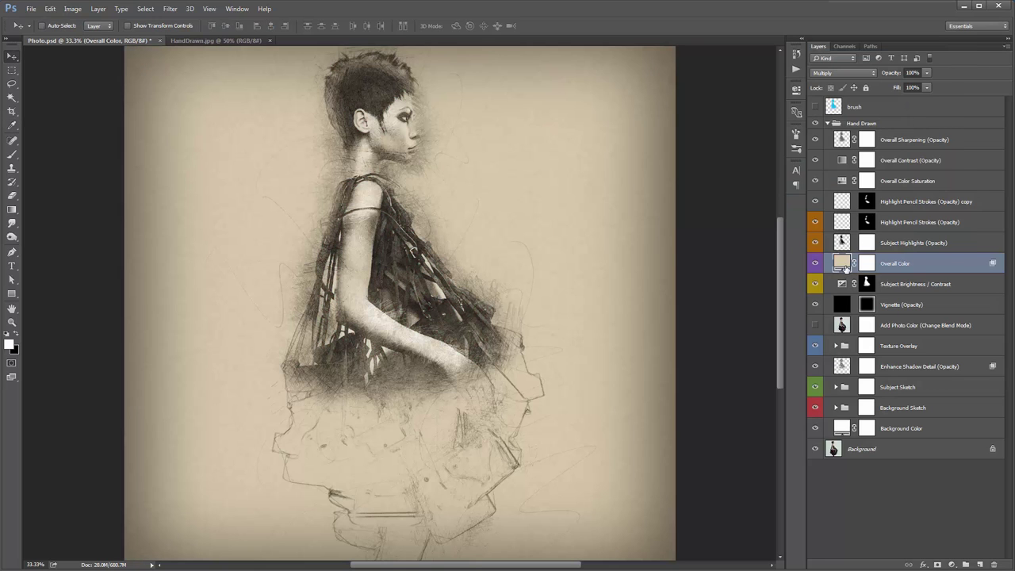
# Try the neutral light gray #dedede as the Overall Color layer's fill and discard it.
pyautogui.doubleClick(841, 262)
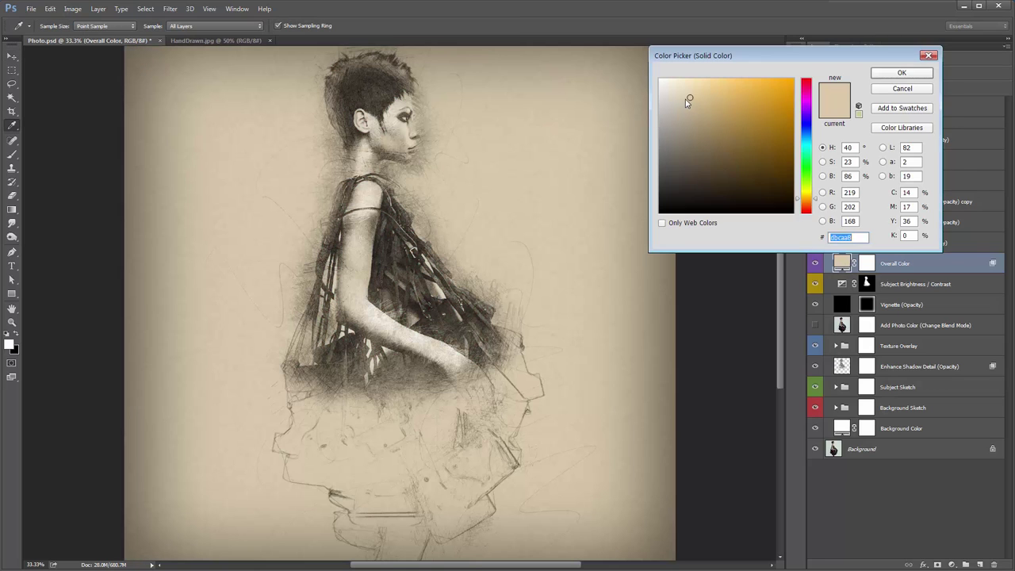
pyautogui.moveTo(686, 102); pyautogui.dragTo(654, 96)
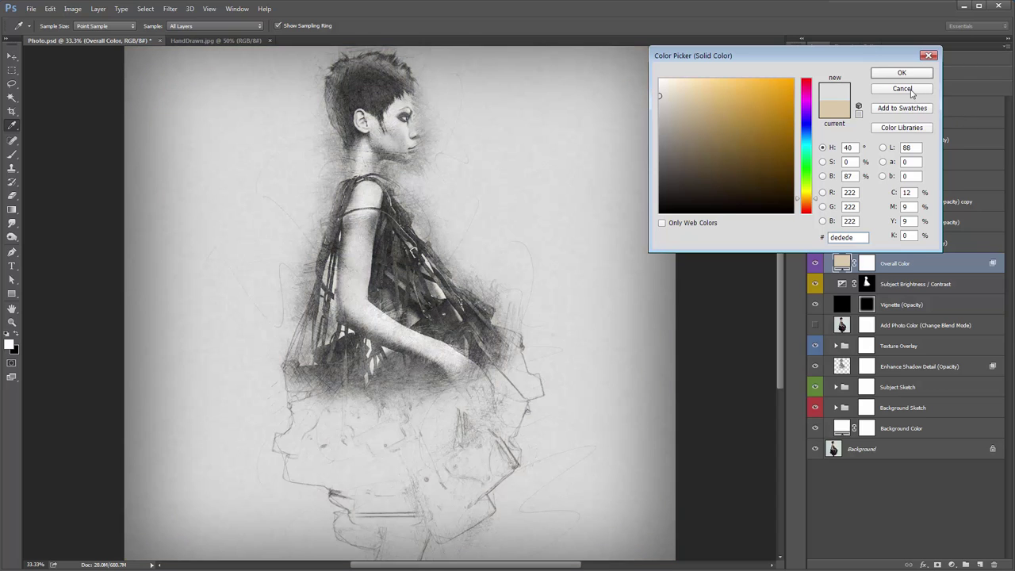
pyautogui.click(910, 91)
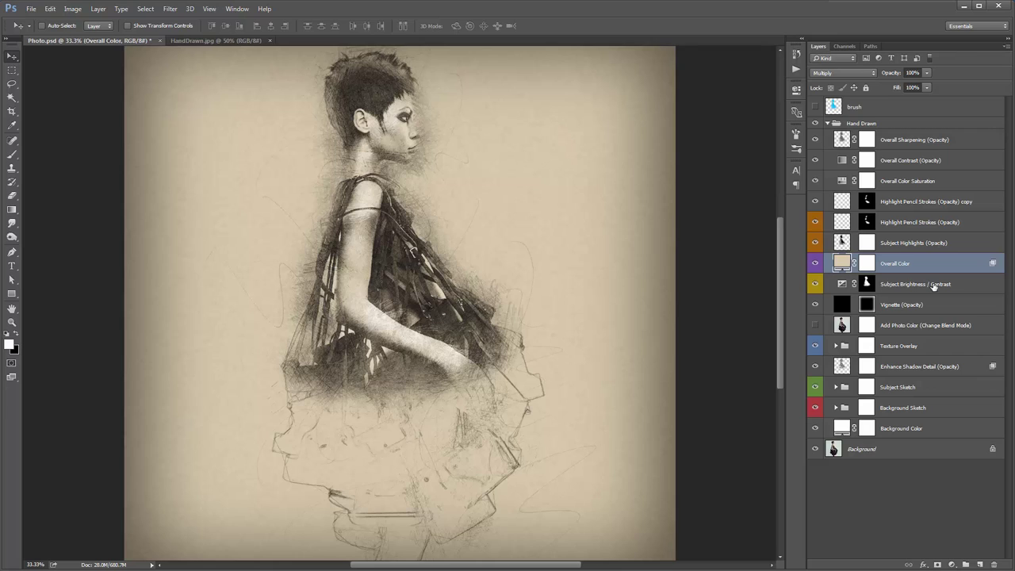
# Set Exposure to +0.66 and Gamma Correction to 1.22 on the Subject Brightness / Contrast adjustment layer.
pyautogui.click(919, 285)
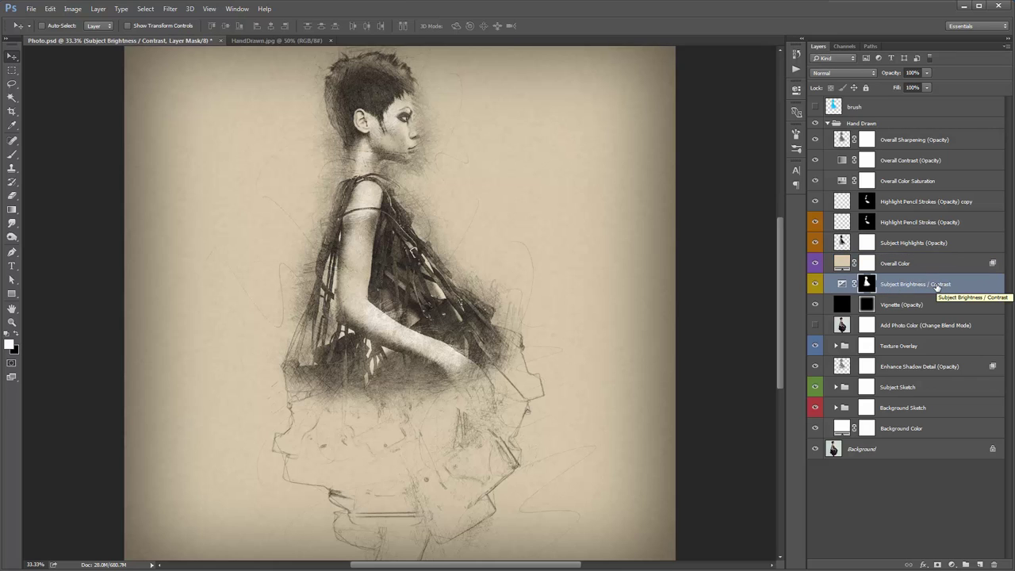
pyautogui.click(842, 286)
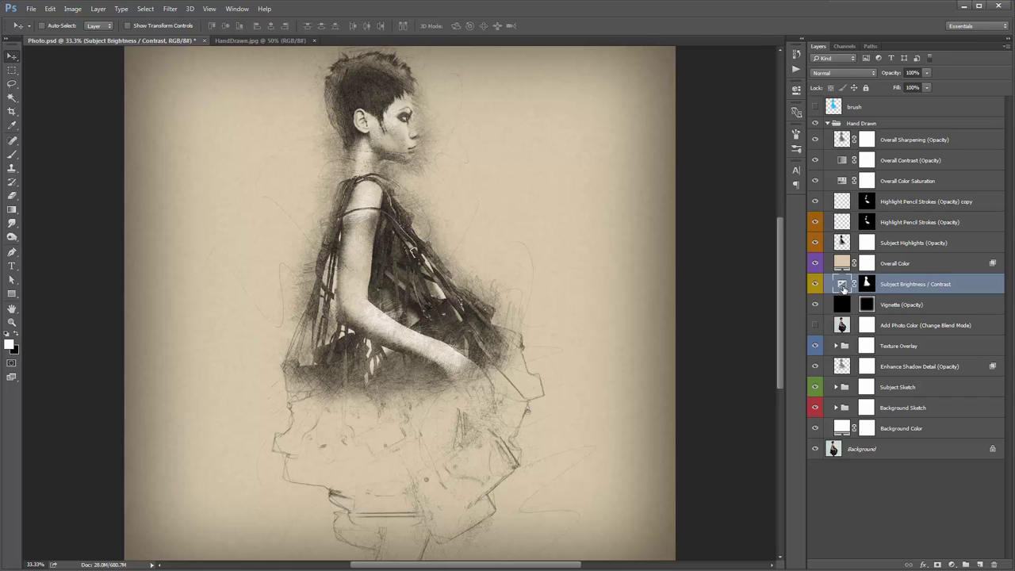
pyautogui.doubleClick(842, 286)
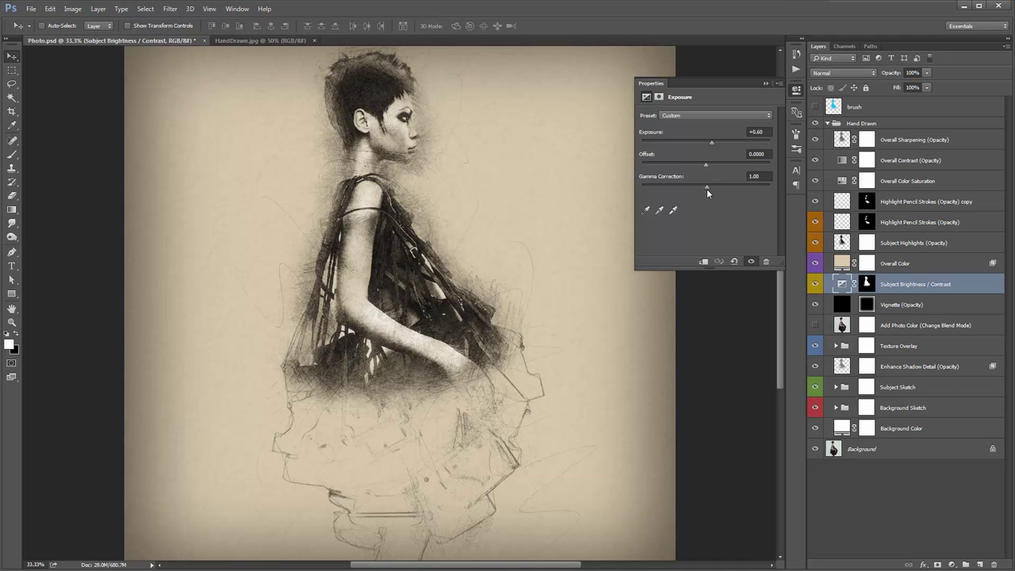
pyautogui.moveTo(693, 188); pyautogui.dragTo(685, 187)
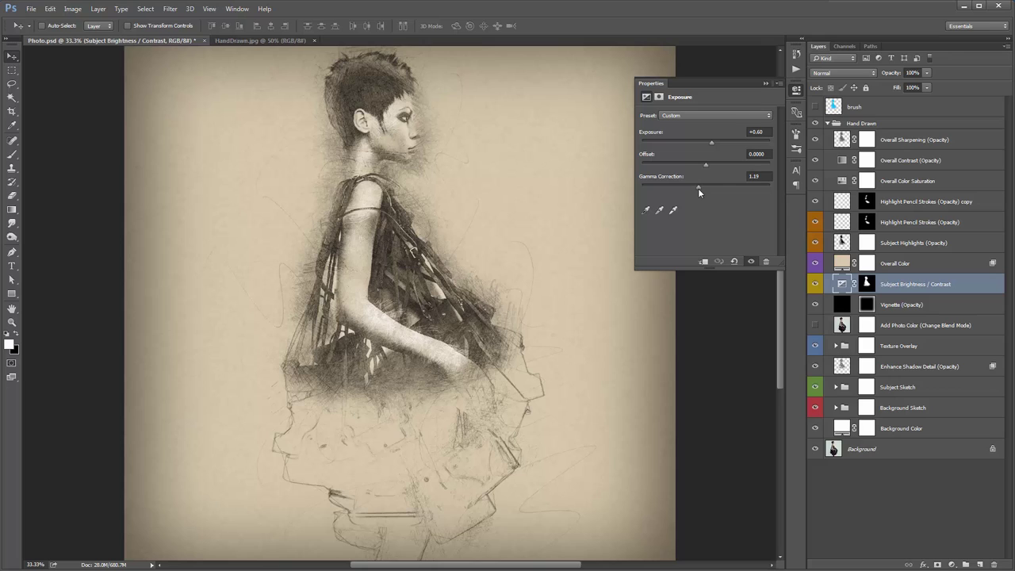
pyautogui.moveTo(701, 188); pyautogui.dragTo(688, 187)
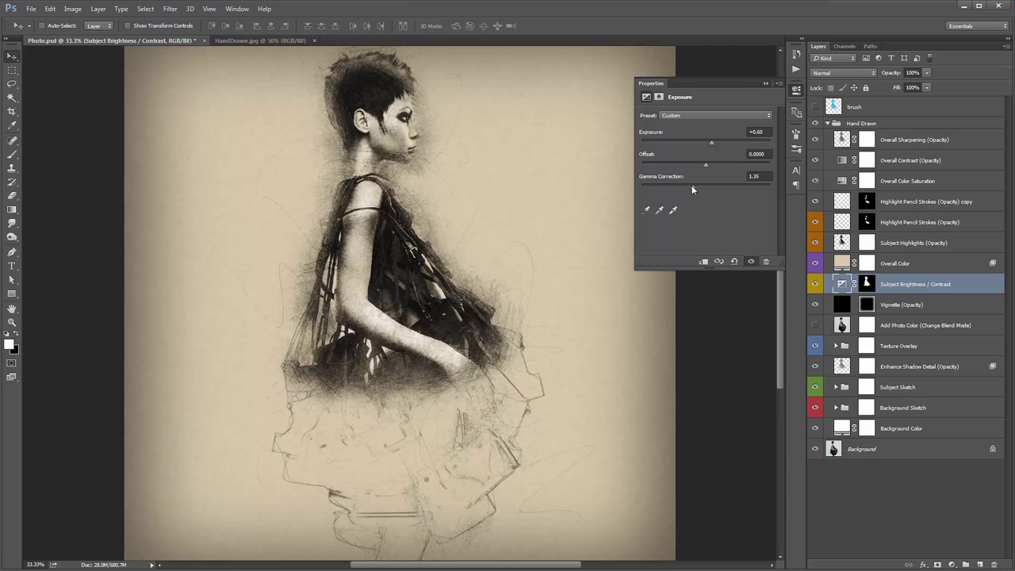
pyautogui.moveTo(691, 187); pyautogui.dragTo(696, 187)
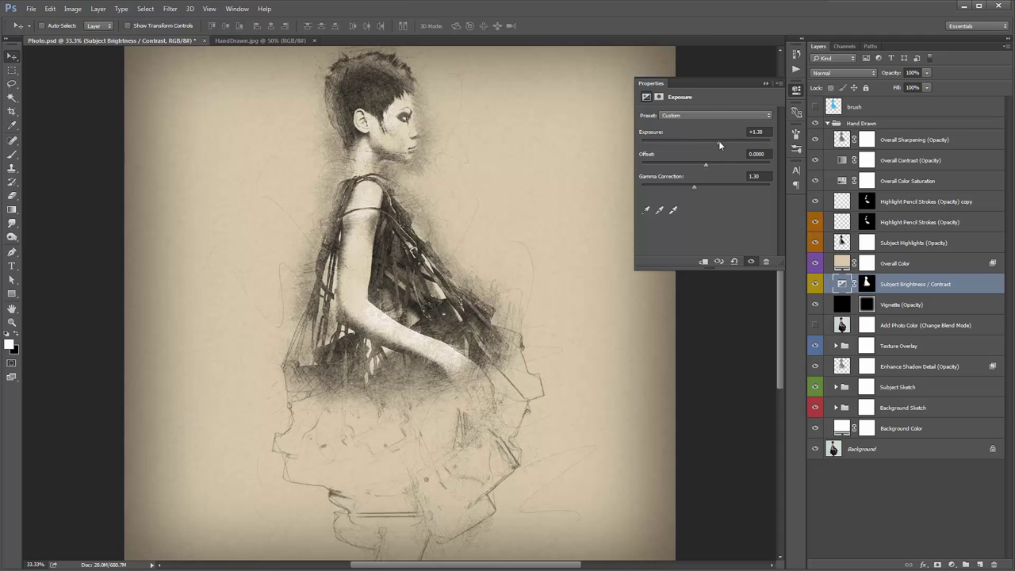
pyautogui.moveTo(718, 141); pyautogui.dragTo(712, 141)
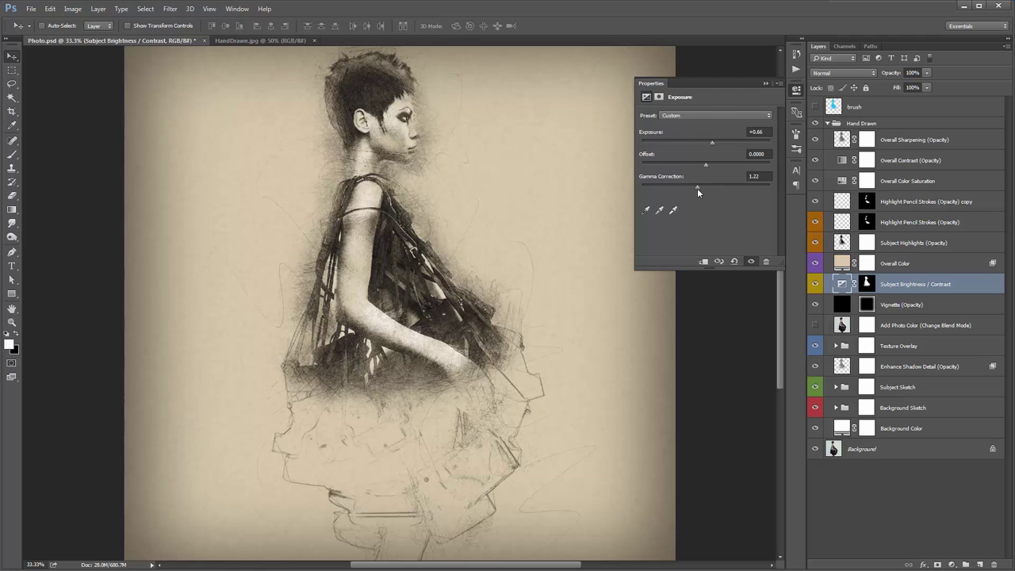
pyautogui.click(764, 84)
# Preview the Vignette layer by toggling its visibility and trying 100% opacity, and restore its opacity to 50%.
pyautogui.click(928, 308)
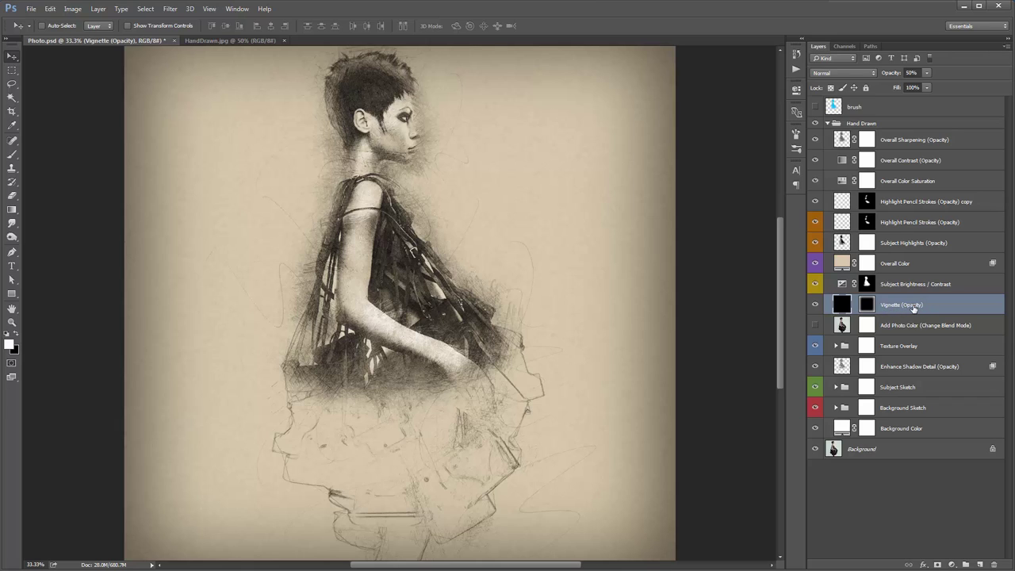
pyautogui.click(815, 305)
pyautogui.click(815, 305)
pyautogui.click(815, 304)
pyautogui.click(815, 304)
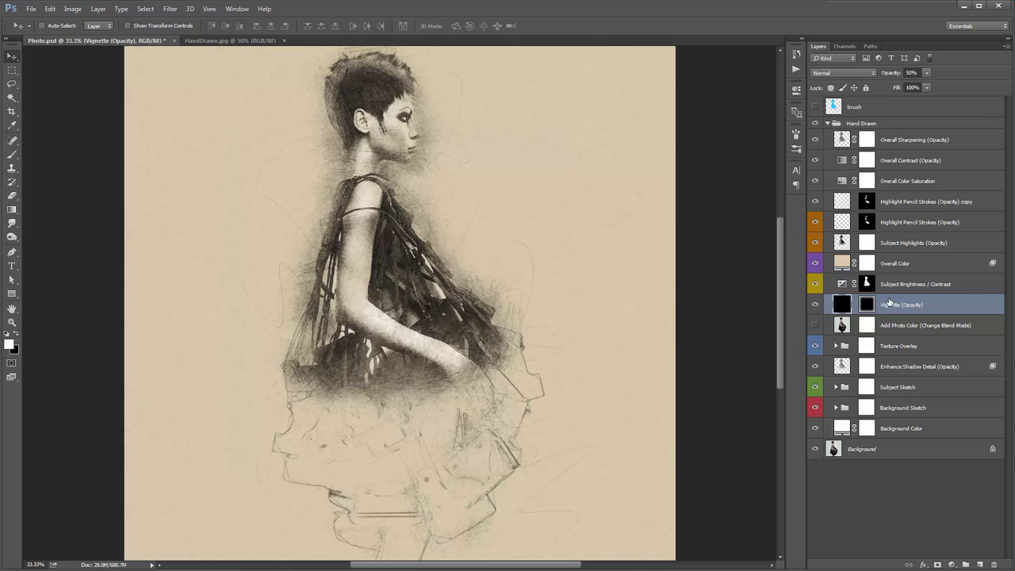
pyautogui.moveTo(878, 75); pyautogui.dragTo(920, 76)
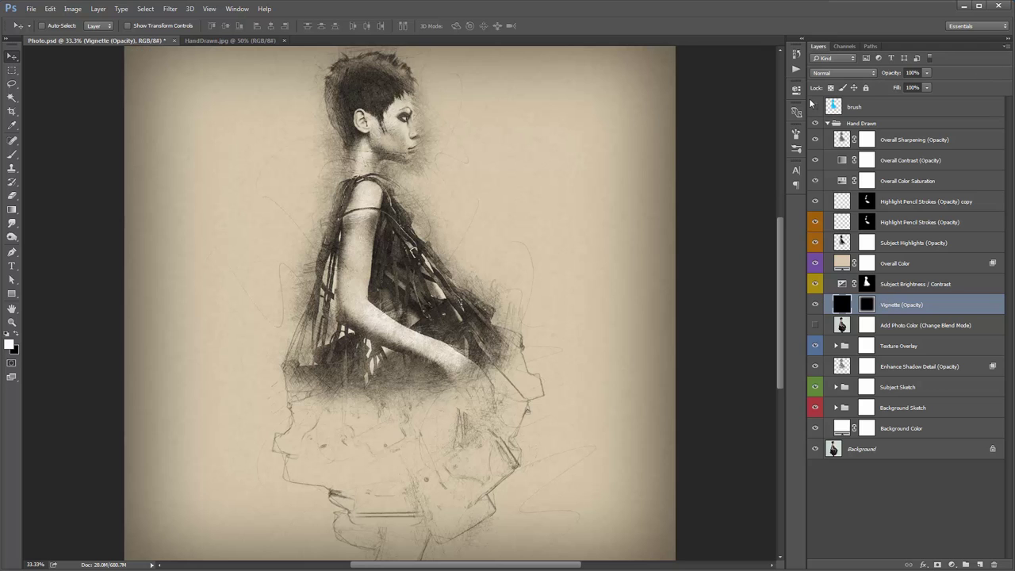
pyautogui.press('5')
# Show the Add Photo Color layer and try a different opacity on it, undoing the change to keep 40%.
pyautogui.hotkey('alt', '[')
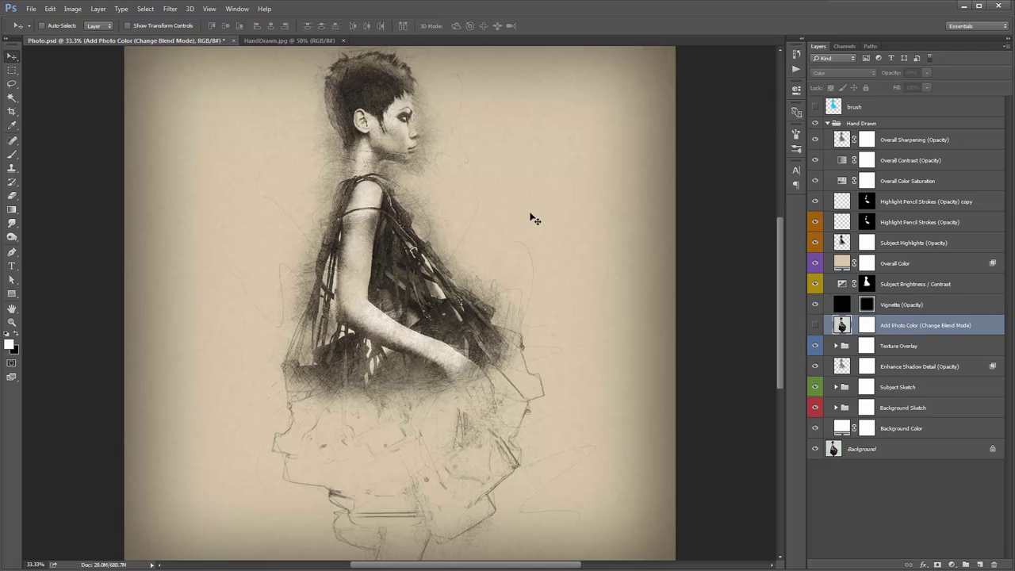
pyautogui.click(816, 325)
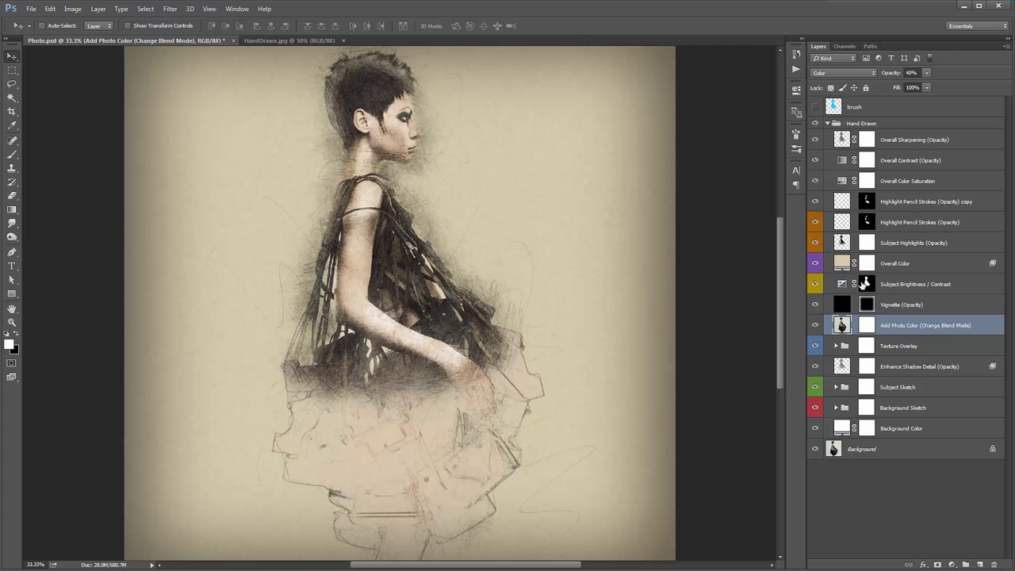
pyautogui.scroll(1, 517, 186)
pyautogui.moveTo(517, 185); pyautogui.dragTo(521, 214)
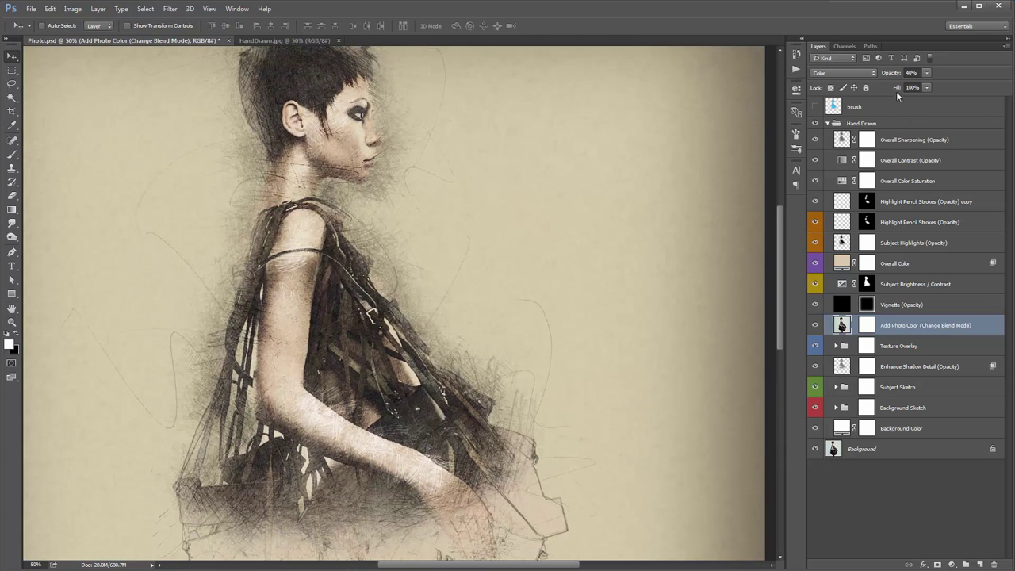
pyautogui.moveTo(888, 76); pyautogui.dragTo(888, 76)
pyautogui.hotkey('ctrl', 'z')
pyautogui.moveTo(339, 149); pyautogui.dragTo(446, 181)
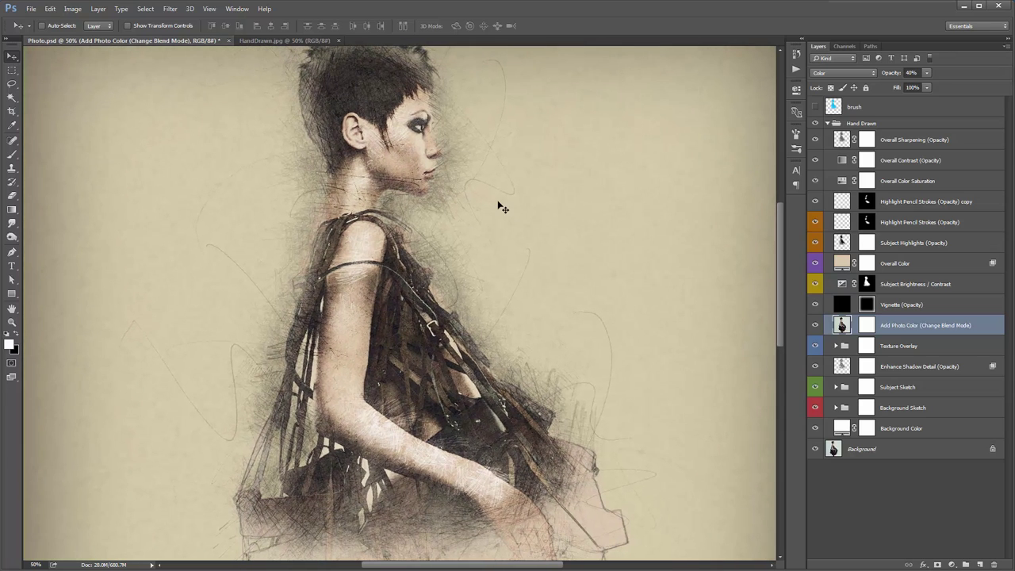
# Try the Overlay blend mode on the Add Photo Color layer at a high opacity and at 29%.
pyautogui.click(842, 74)
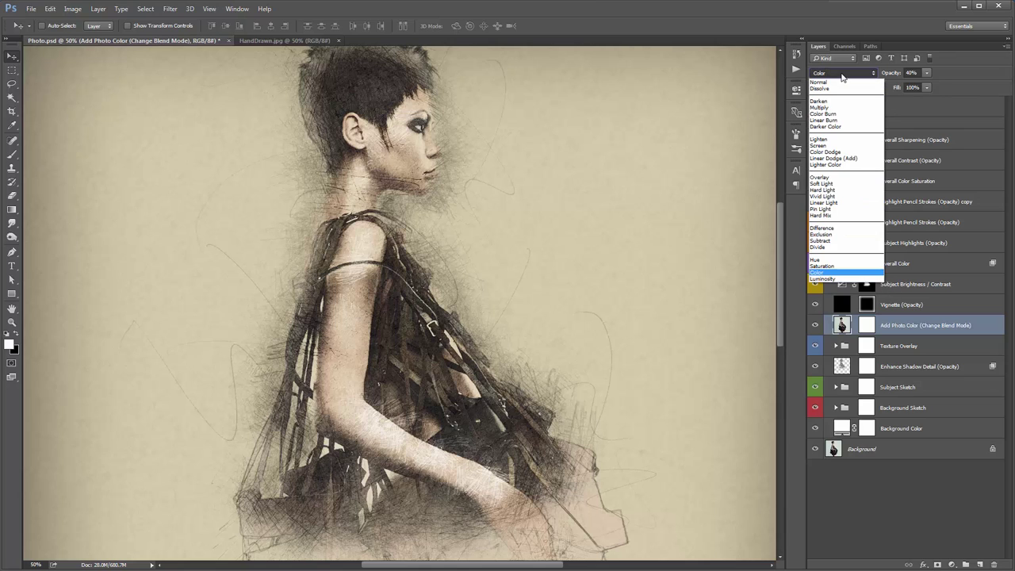
pyautogui.click(849, 179)
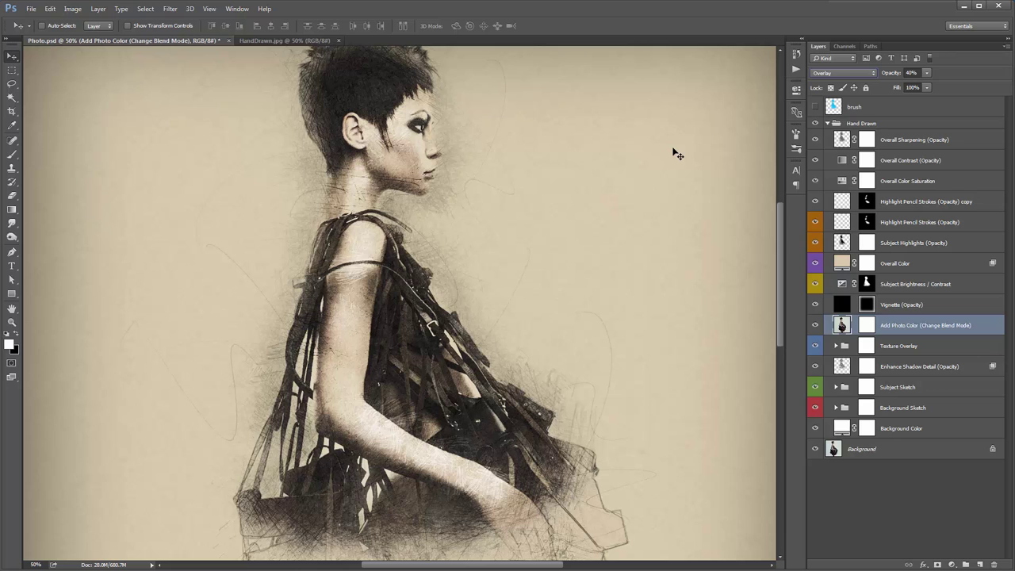
pyautogui.click(912, 72)
pyautogui.write('100')
pyautogui.press('Return')
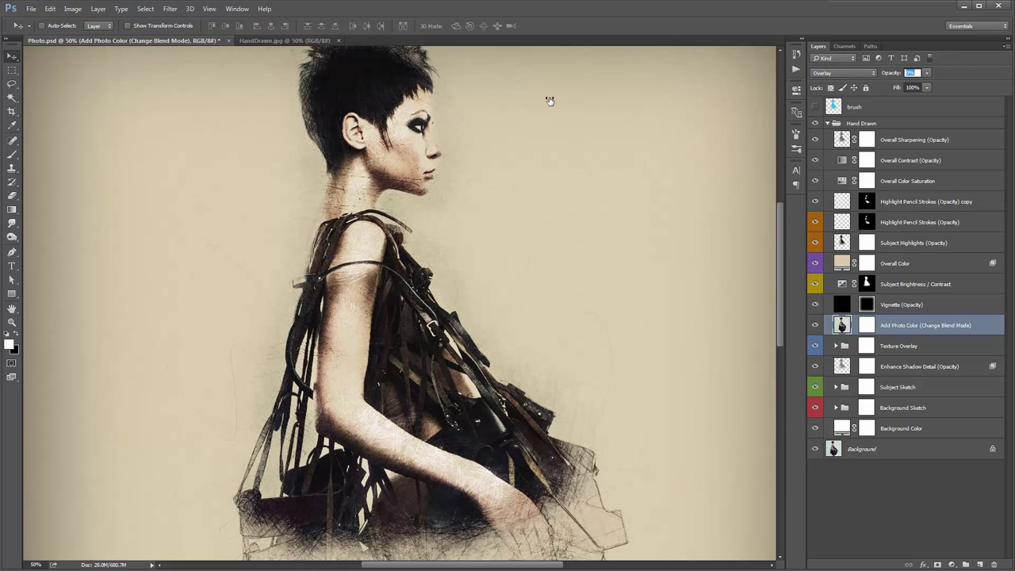
pyautogui.write('30')
pyautogui.press('Return')
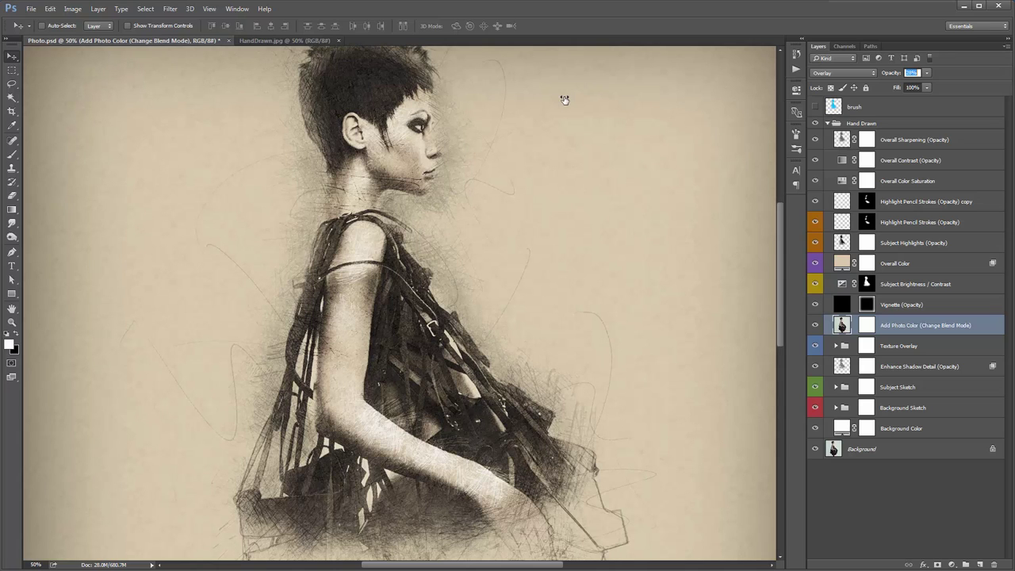
# Change the Add Photo Color layer's blend mode to Soft Light and its opacity to 51%.
pyautogui.click(842, 73)
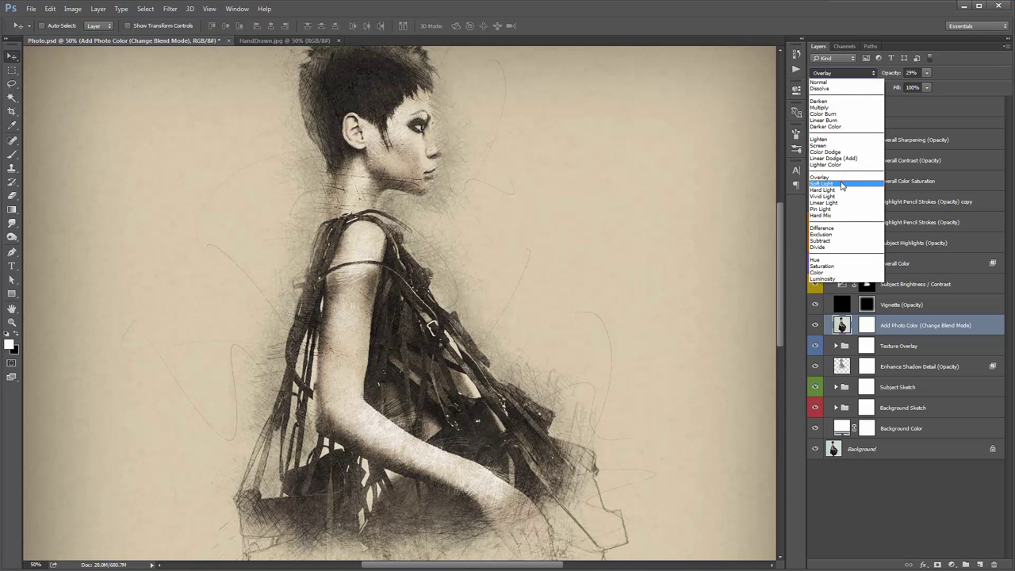
pyautogui.click(823, 183)
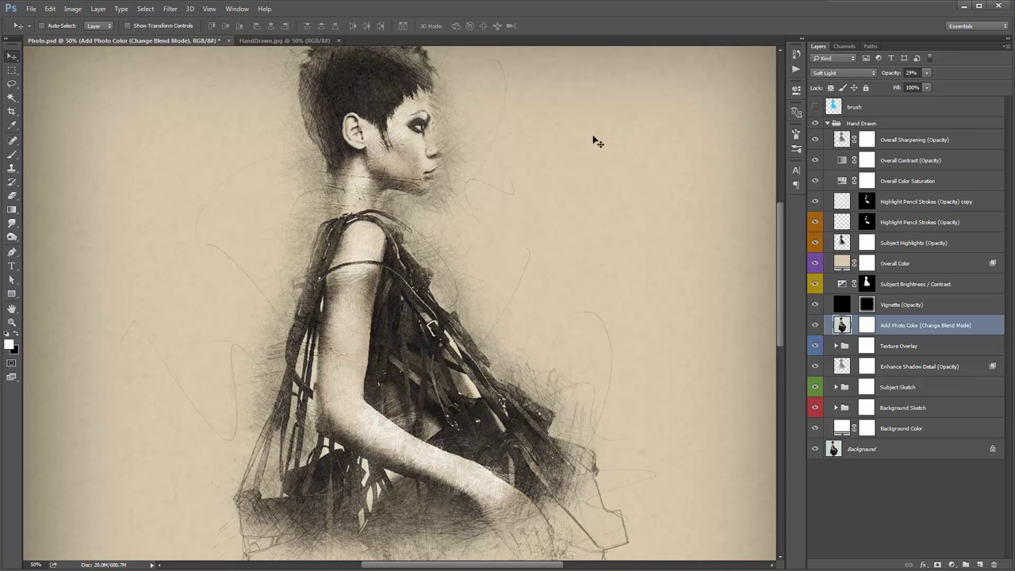
pyautogui.click(893, 73)
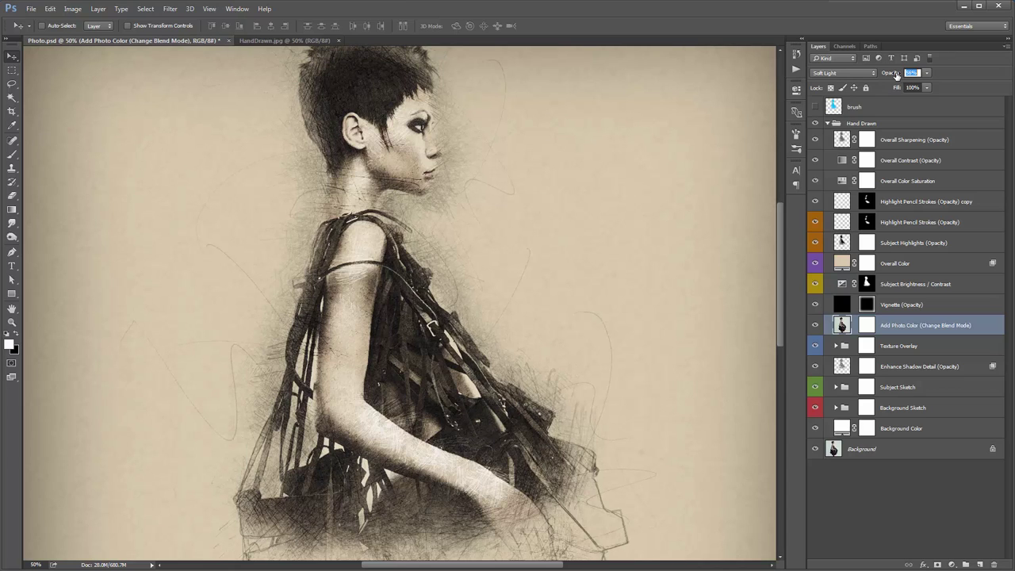
pyautogui.click(907, 184)
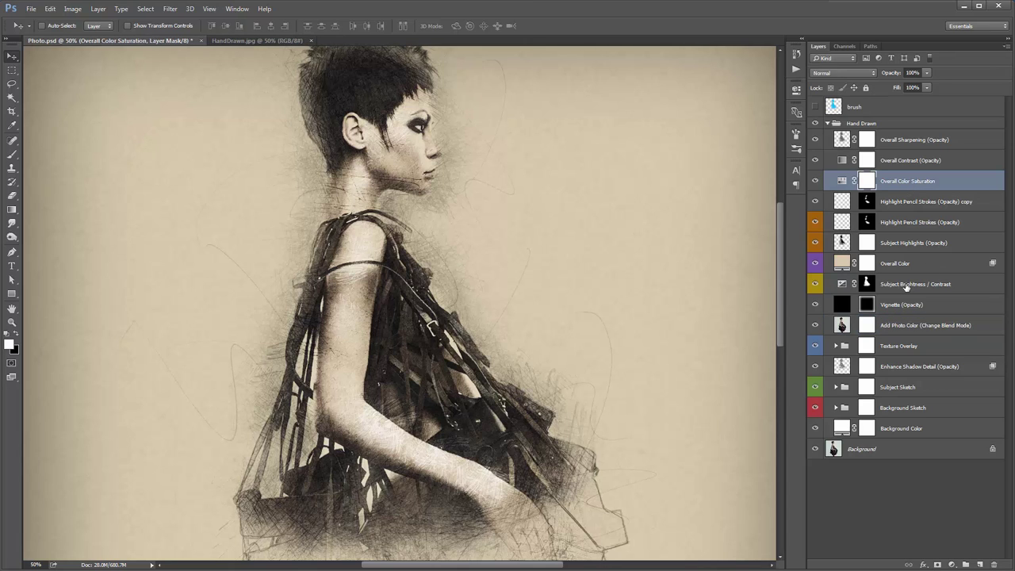
pyautogui.moveTo(684, 216); pyautogui.dragTo(694, 246)
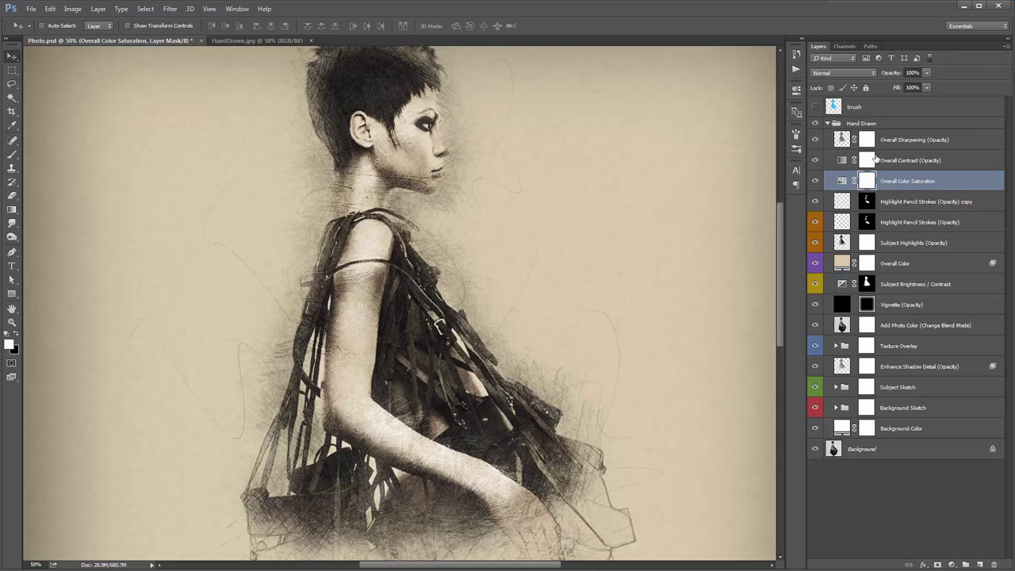
pyautogui.click(907, 324)
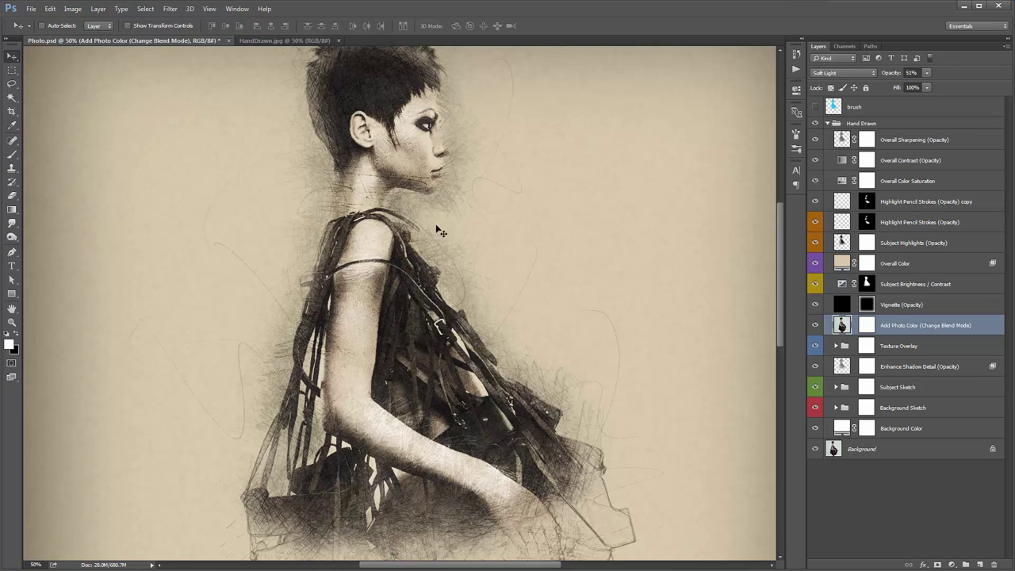
# Raise the saturation to +41 on the Overall Color Saturation adjustment layer.
pyautogui.click(914, 183)
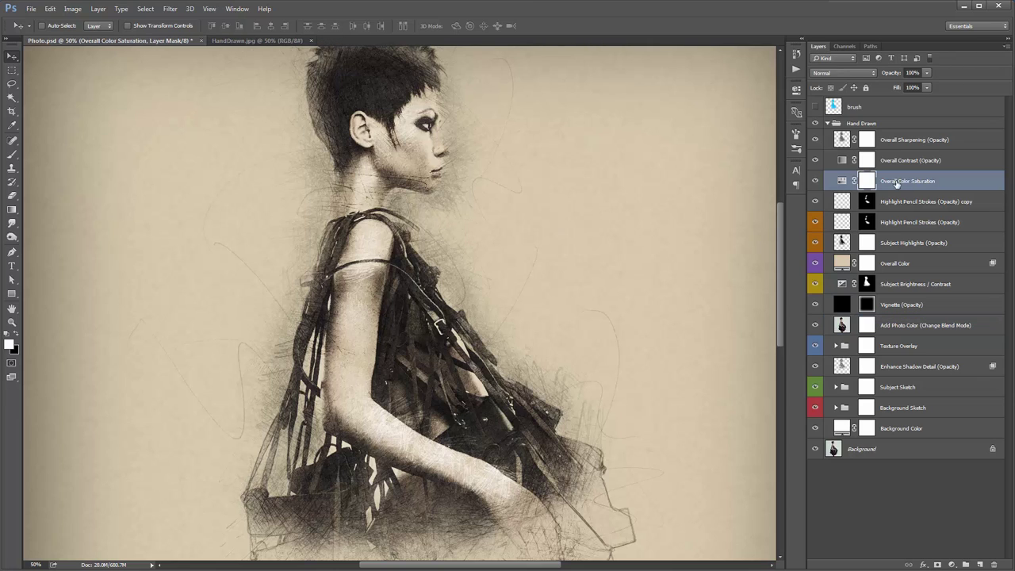
pyautogui.doubleClick(842, 182)
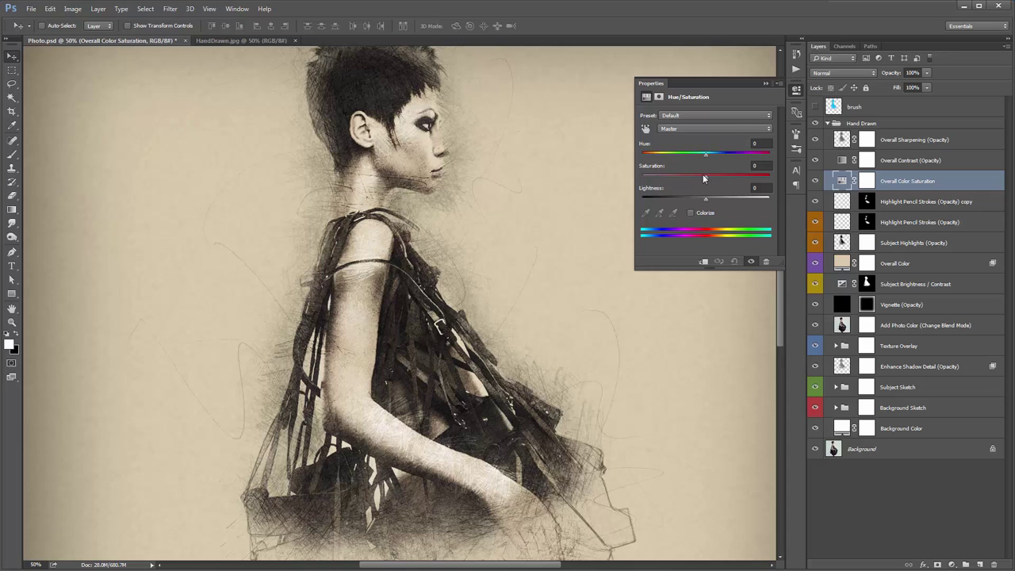
pyautogui.moveTo(704, 176); pyautogui.dragTo(719, 176)
pyautogui.click(766, 82)
pyautogui.hotkey('ctrl', '-')
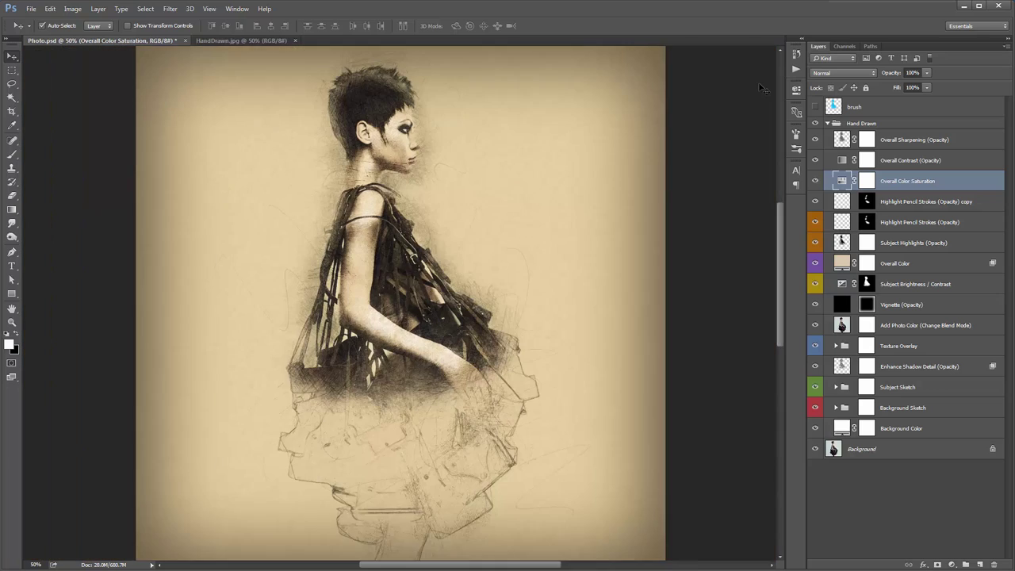
pyautogui.doubleClick(841, 181)
pyautogui.moveTo(709, 179); pyautogui.dragTo(721, 181)
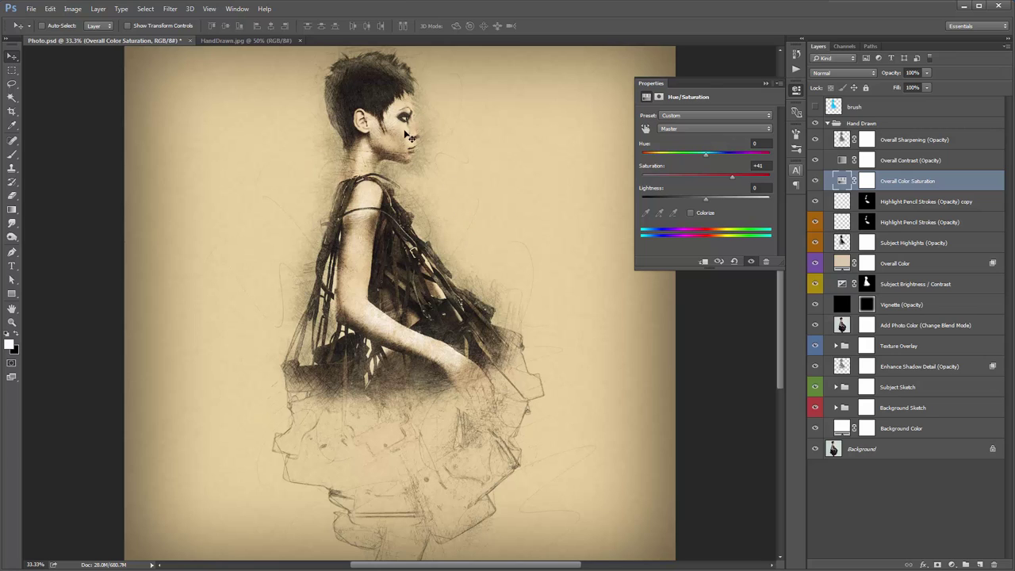
pyautogui.click(762, 83)
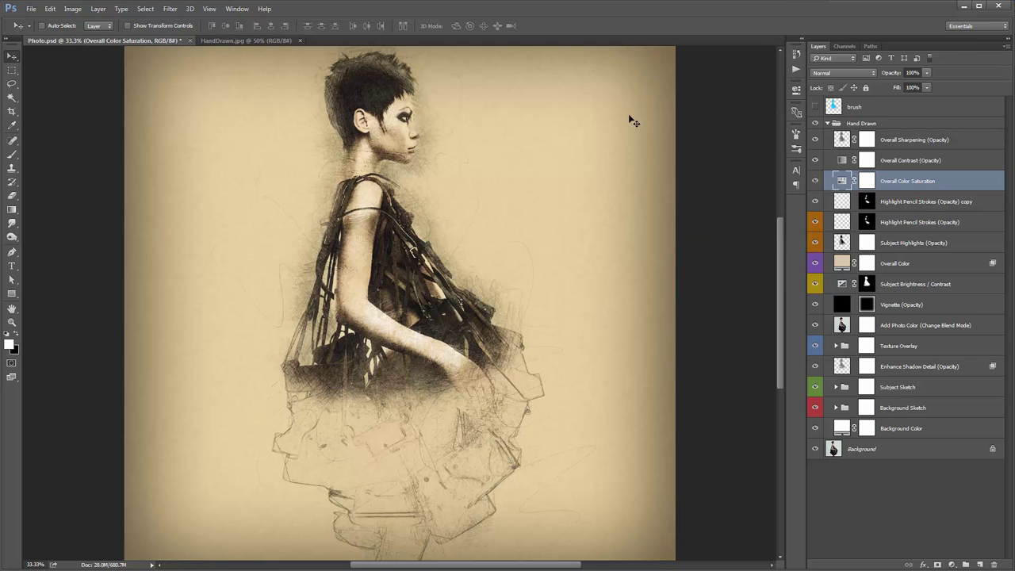
# Limit the Overall Color Saturation layer to the subject by inverting its mask and filling the brush layer's selection with white, and view the mask.
pyautogui.click(866, 181)
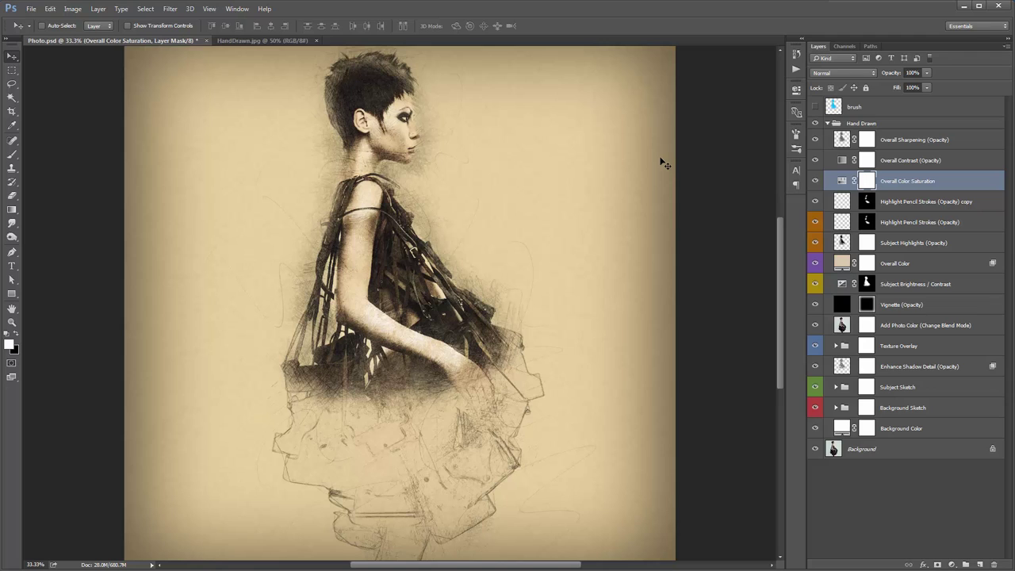
pyautogui.hotkey('ctrl', 'i')
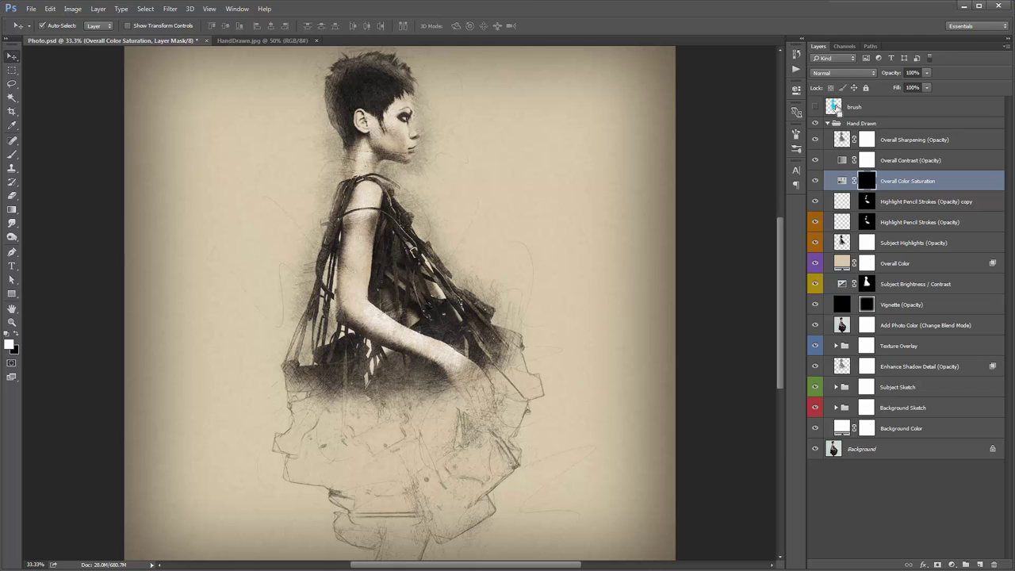
pyautogui.keyDown('ctrl'); pyautogui.click(833, 107); pyautogui.keyUp('ctrl')
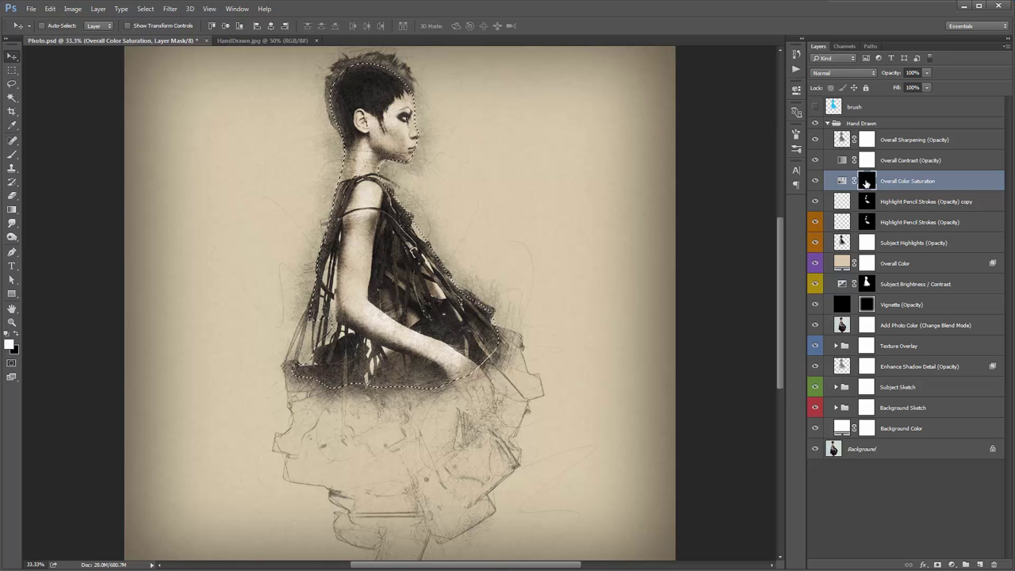
pyautogui.click(17, 337)
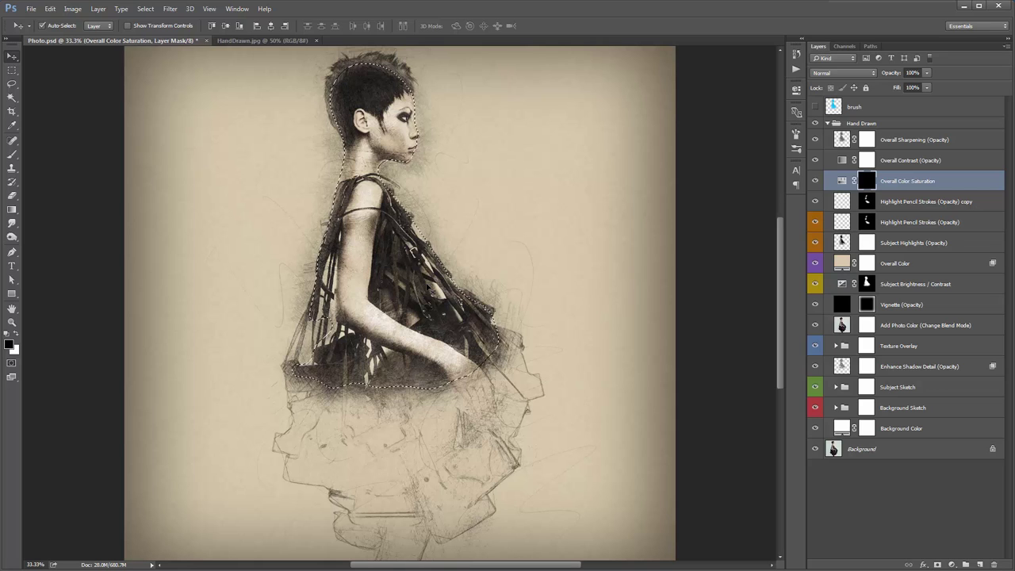
pyautogui.hotkey('ctrl', 'BackSpace')
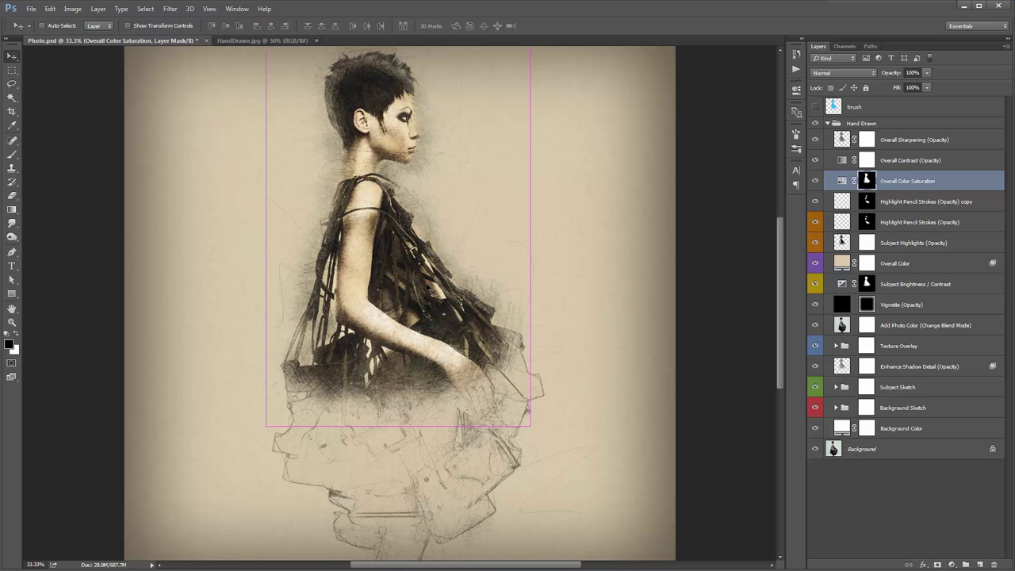
pyautogui.hotkey('ctrl', 'd')
pyautogui.keyDown('alt'); pyautogui.click(866, 180); pyautogui.keyUp('alt')
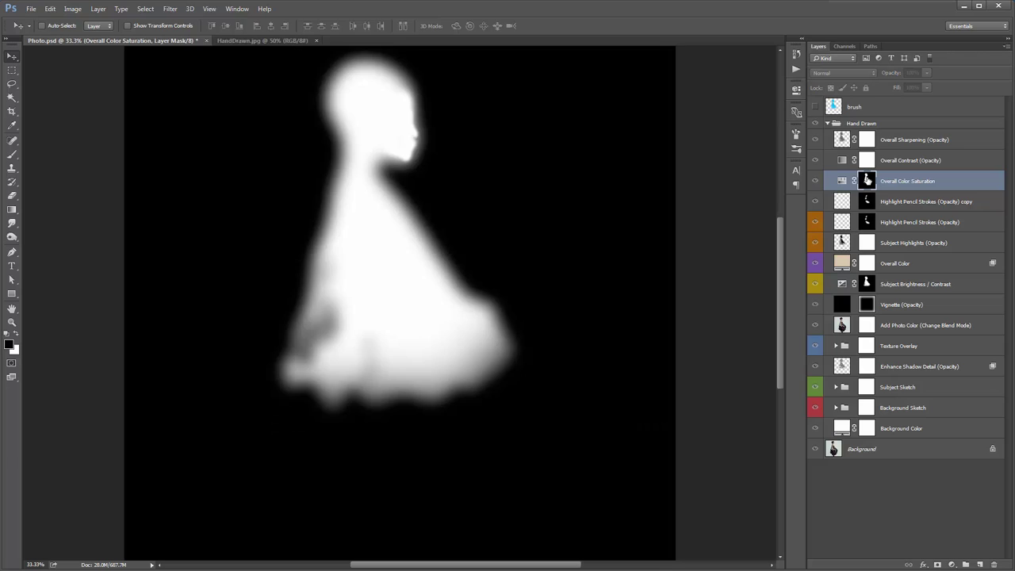
# Leave the mask view, set the Overall Color Saturation layer's saturation to +5, and hide the layer.
pyautogui.keyDown('alt'); pyautogui.click(866, 181); pyautogui.keyUp('alt')
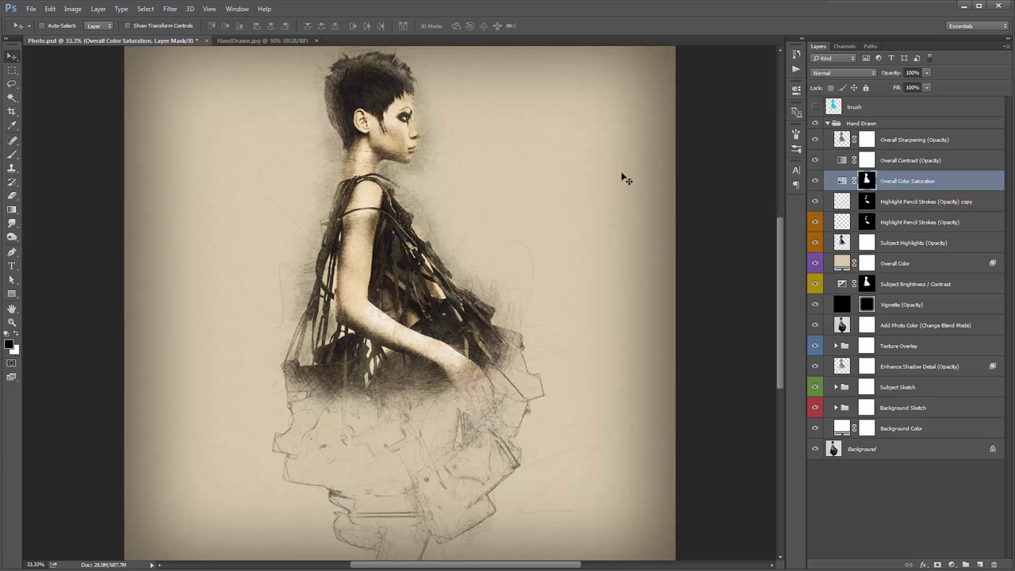
pyautogui.doubleClick(838, 184)
pyautogui.moveTo(719, 171); pyautogui.dragTo(739, 183)
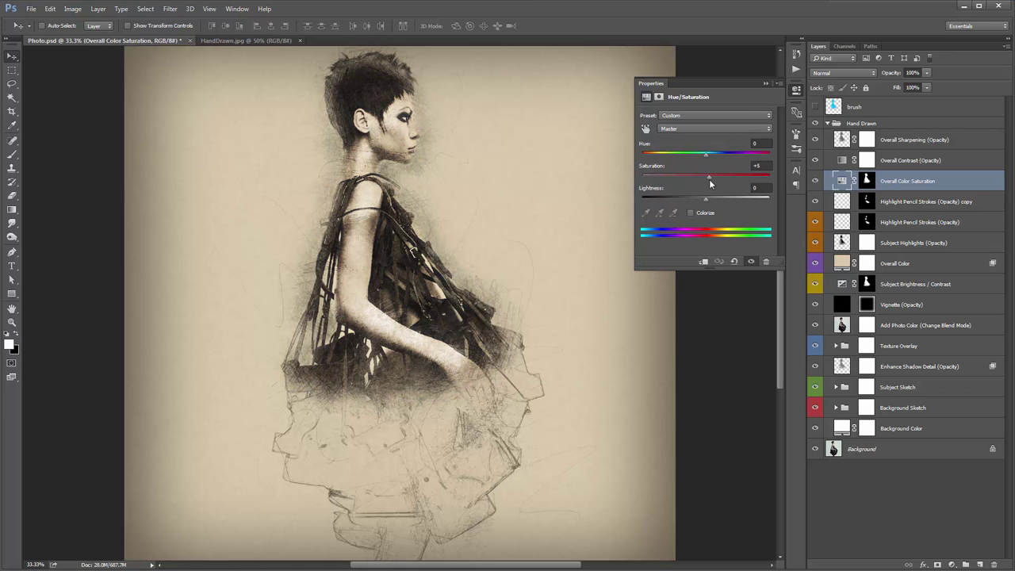
pyautogui.moveTo(709, 180); pyautogui.dragTo(709, 180)
pyautogui.click(766, 84)
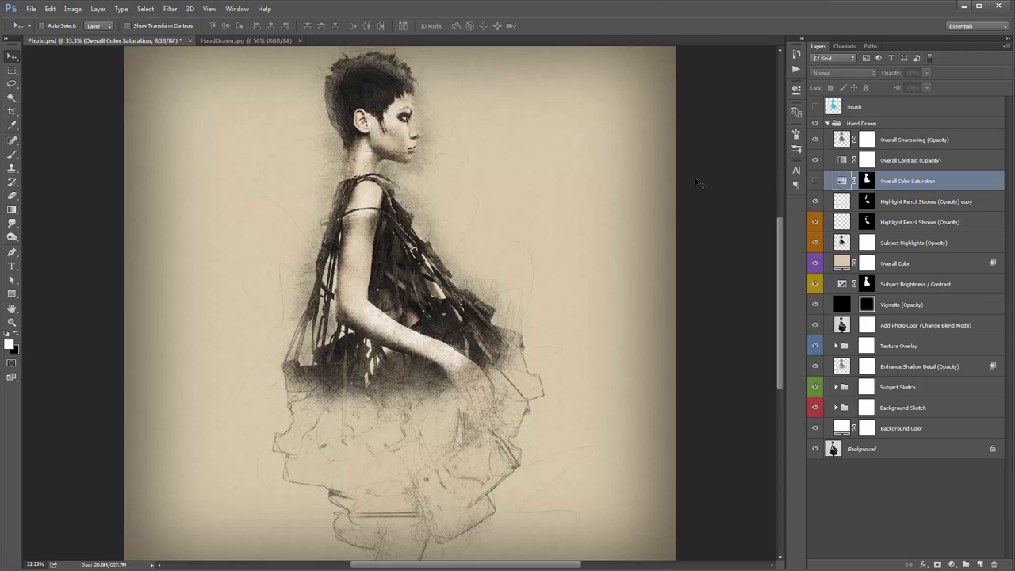
# Select the Texture Overlay group and hide the Add Photo Color layer.
pyautogui.click(903, 310)
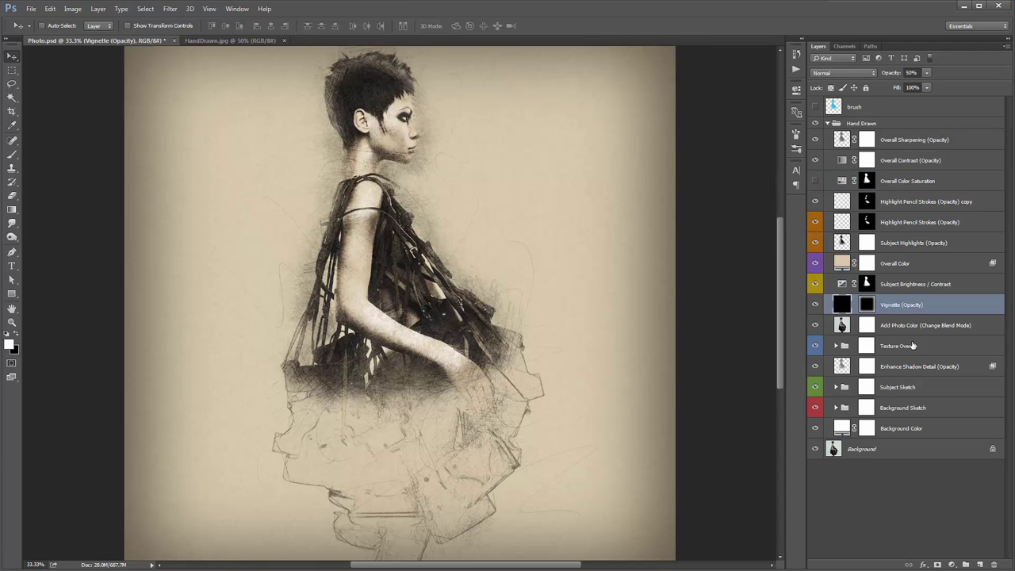
pyautogui.click(911, 345)
pyautogui.scroll(1, 502, 209)
pyautogui.moveTo(503, 203); pyautogui.dragTo(551, 240)
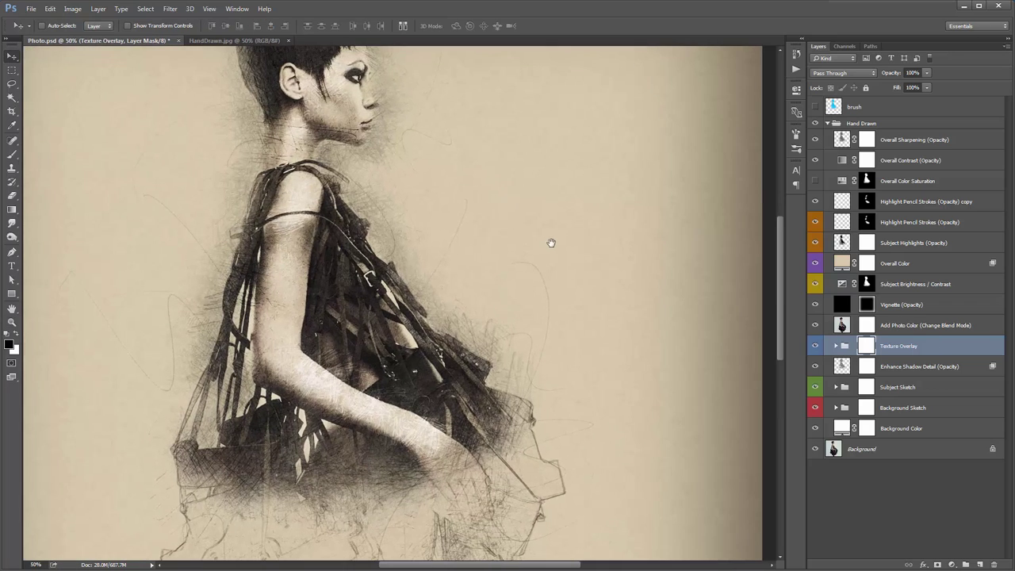
pyautogui.click(815, 325)
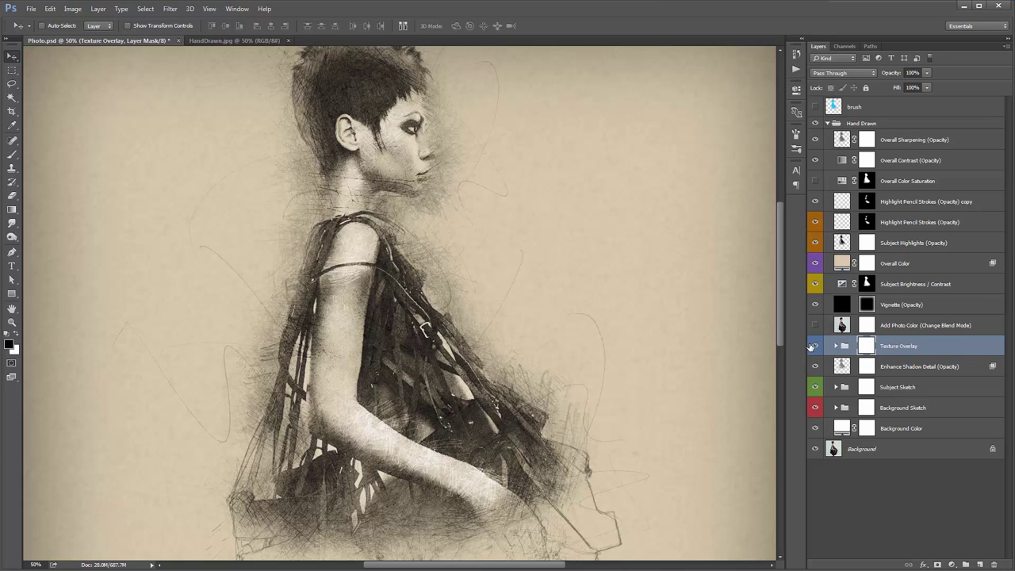
# Compare the image with and without the Texture Overlay group and examine the background texture up close.
pyautogui.click(815, 347)
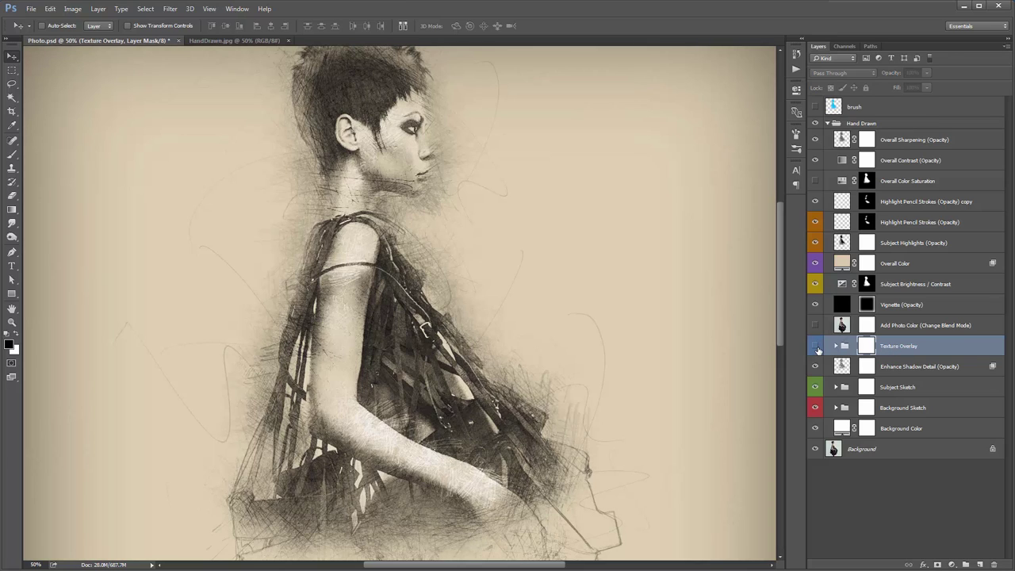
pyautogui.click(815, 346)
pyautogui.click(815, 347)
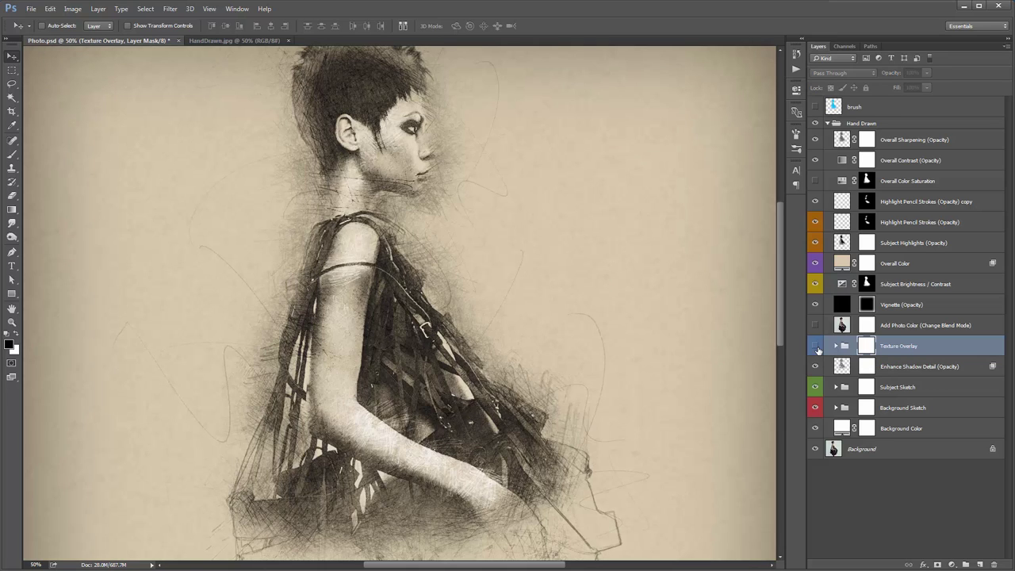
pyautogui.click(815, 346)
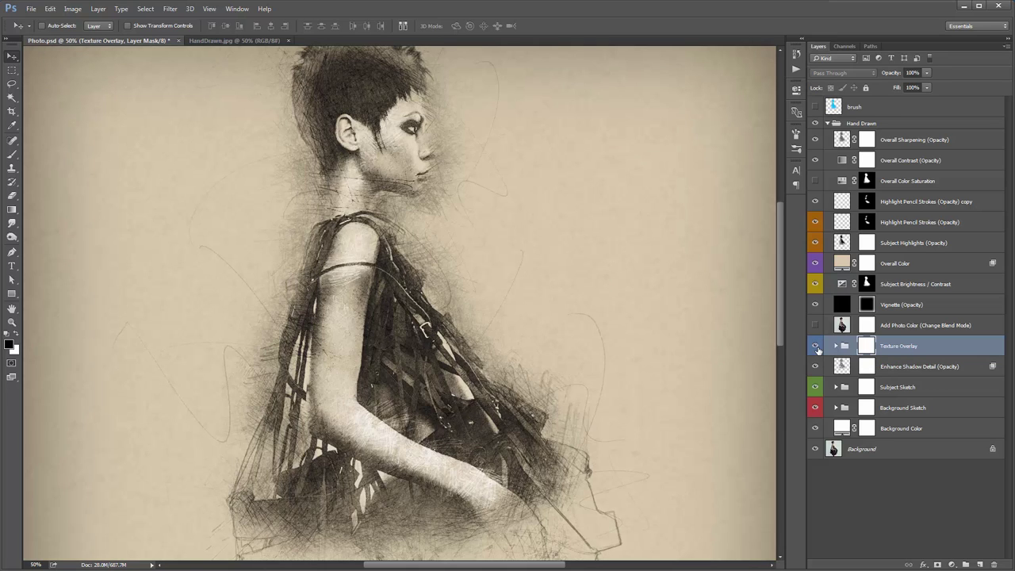
pyautogui.press('z')
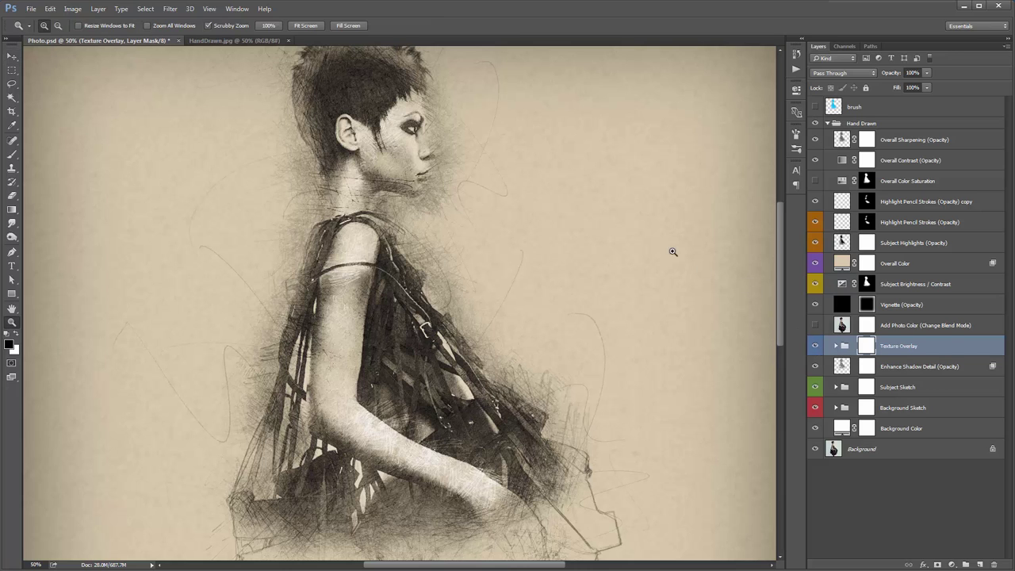
pyautogui.moveTo(673, 247); pyautogui.dragTo(709, 253)
pyautogui.moveTo(671, 204); pyautogui.dragTo(598, 272)
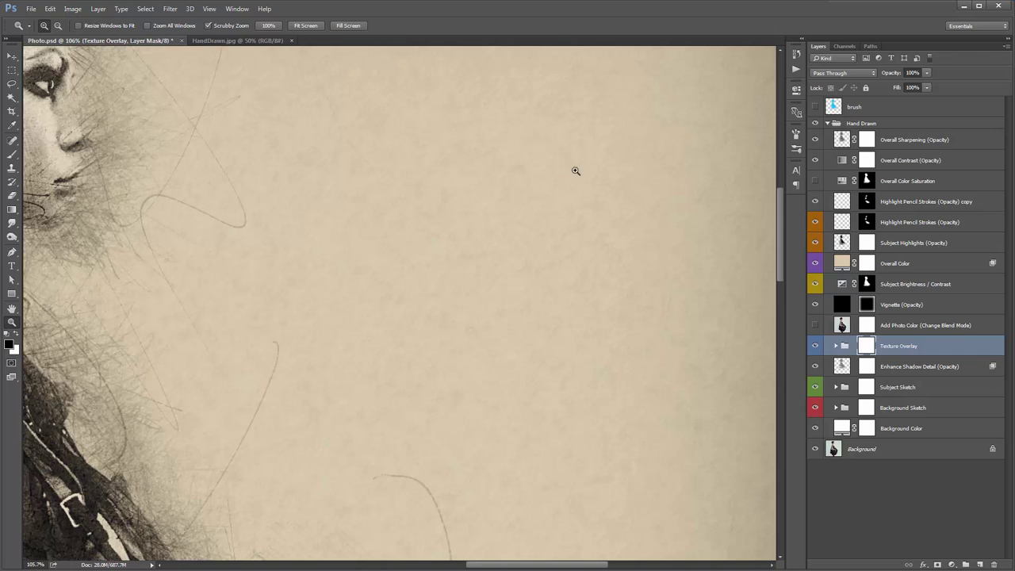
# Inspect the Bump Map, Grainy Texture and Crosshatch Texture layers in the Texture Overlay group, comparing the image without the Bump Map.
pyautogui.click(835, 345)
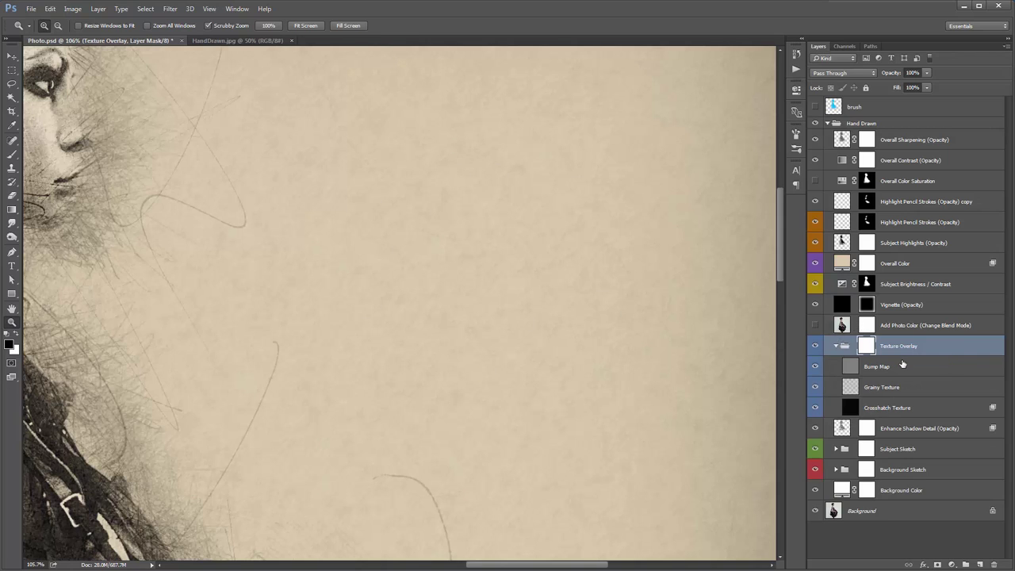
pyautogui.click(902, 366)
pyautogui.press('v')
pyautogui.click(815, 367)
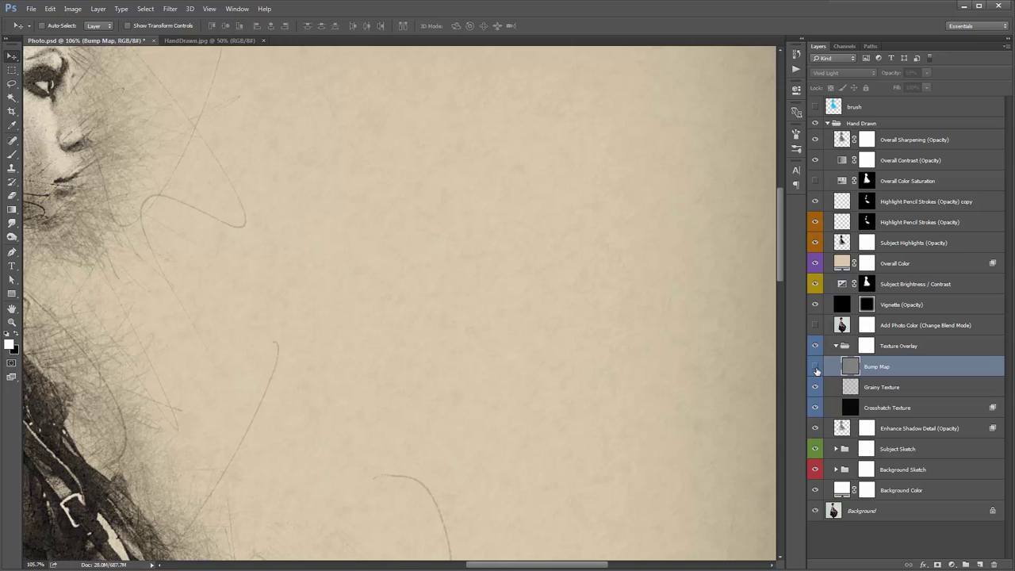
pyautogui.click(815, 367)
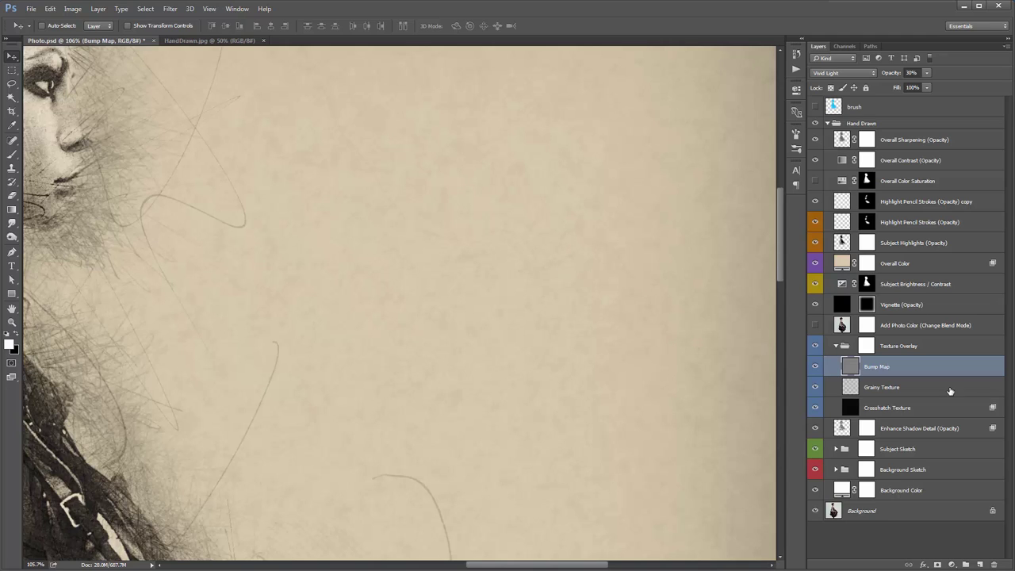
pyautogui.click(922, 390)
pyautogui.click(898, 405)
pyautogui.click(904, 390)
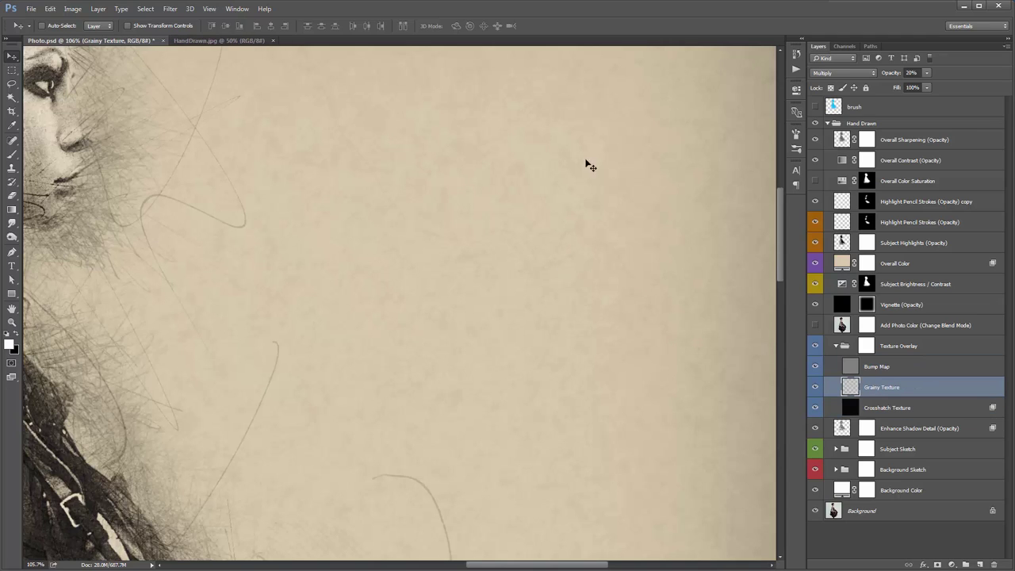
pyautogui.click(837, 346)
# Select the Enhance Shadow Detail layer and compare the figure's shadows with the layer hidden and shown.
pyautogui.click(913, 372)
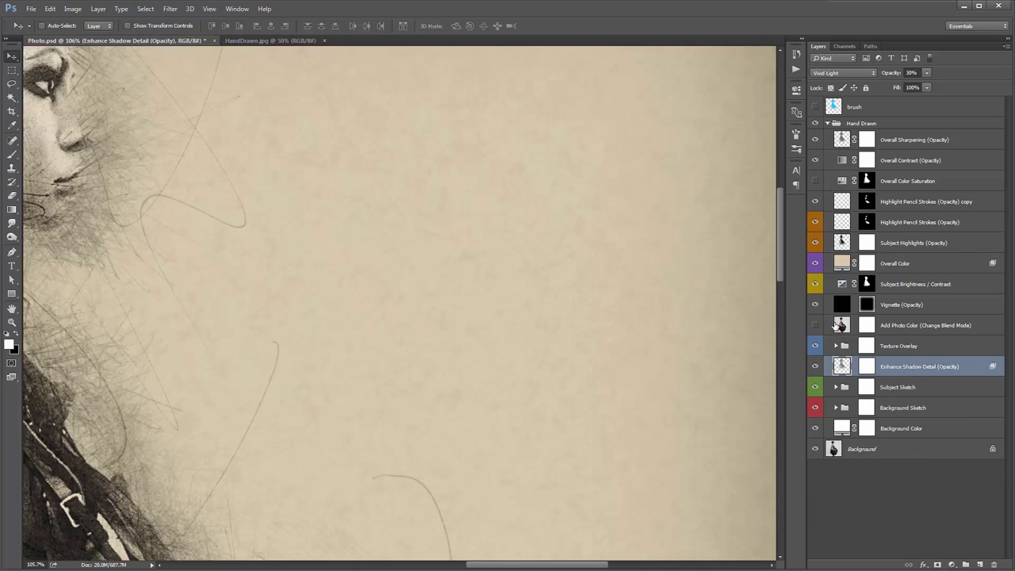
pyautogui.moveTo(372, 249); pyautogui.dragTo(471, 217)
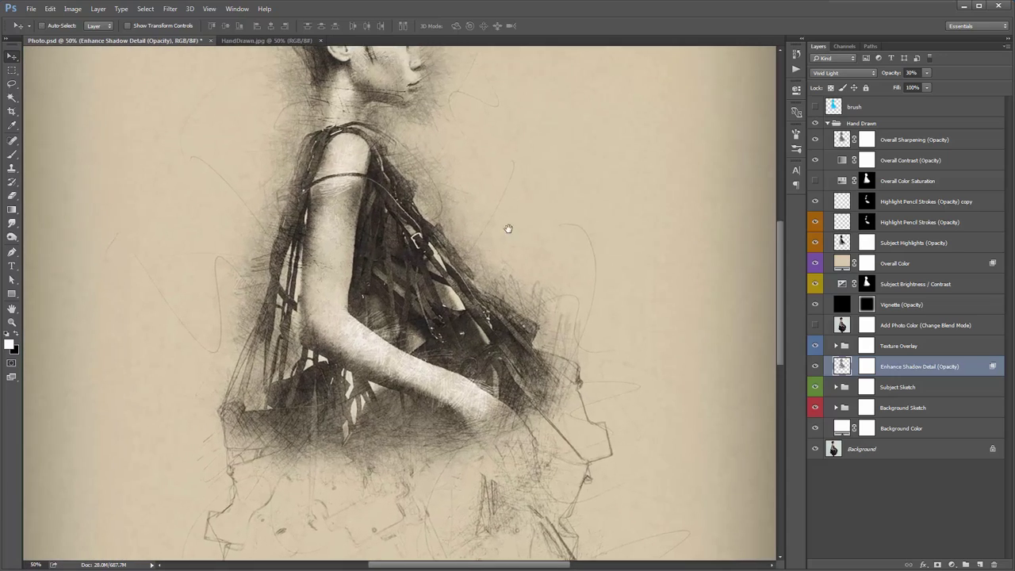
pyautogui.hotkey('ctrl', '+')
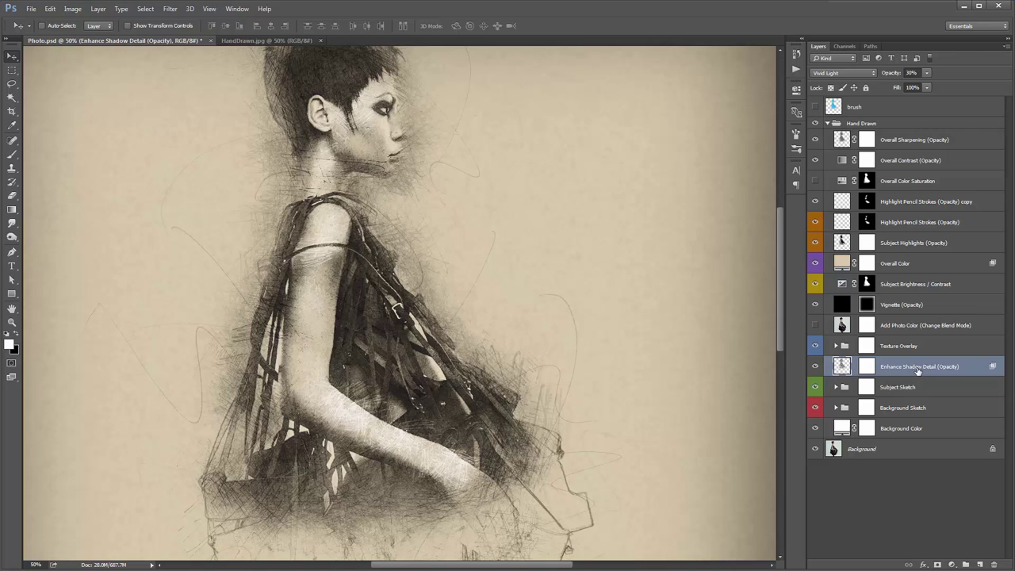
pyautogui.click(815, 366)
pyautogui.click(814, 367)
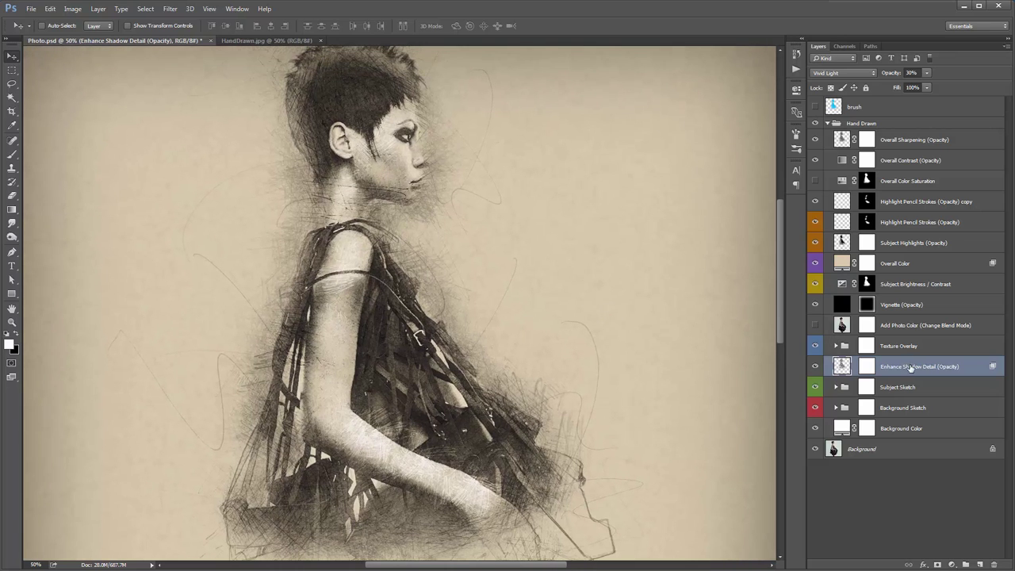
# Try the Enhance Shadow Detail layer at 0% and 100% opacity to compare the extremes.
pyautogui.moveTo(890, 74); pyautogui.dragTo(945, 74)
pyautogui.write('30')
pyautogui.press('Return')
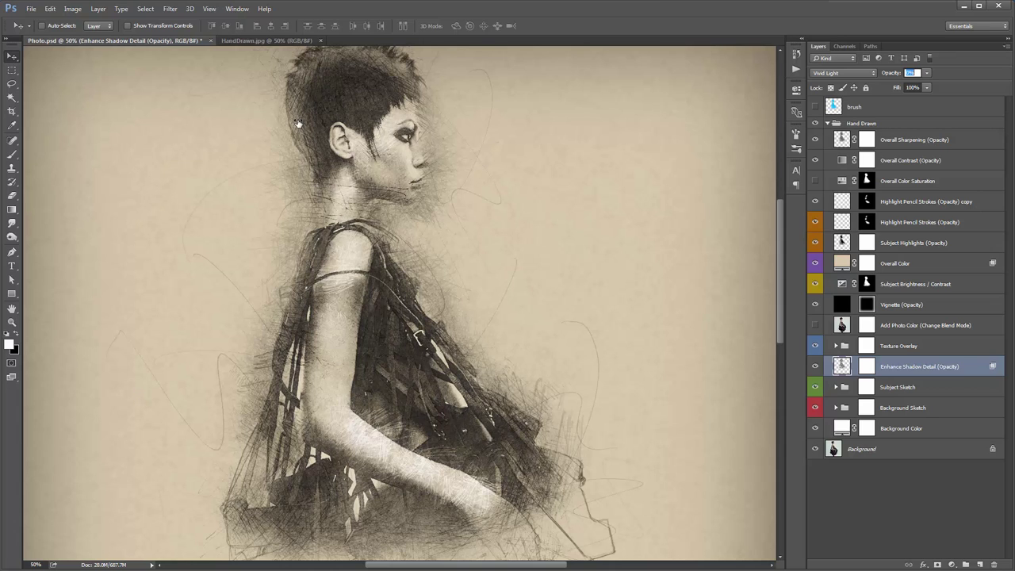
pyautogui.hotkey('ctrl', 'z')
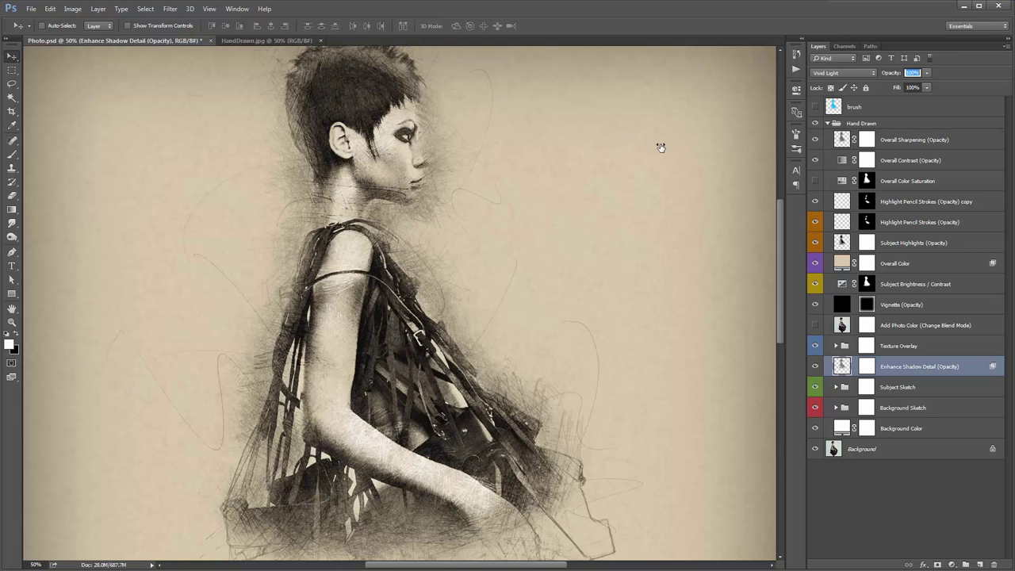
pyautogui.hotkey('ctrl', 'z')
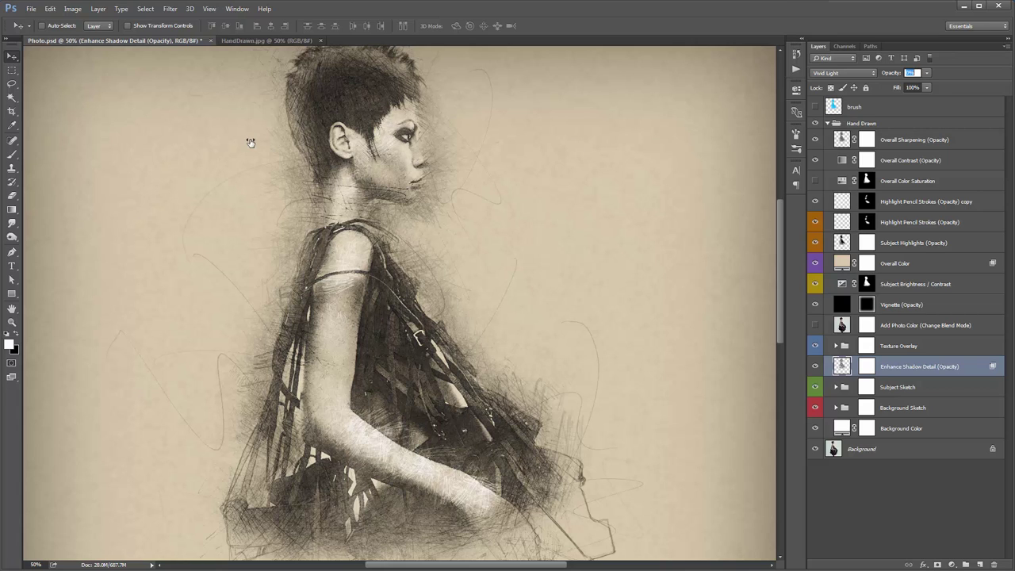
pyautogui.write('0')
# Set the Enhance Shadow Detail layer's opacity to 47%, after trying 35%.
pyautogui.moveTo(885, 74); pyautogui.dragTo(915, 74)
pyautogui.write('35')
pyautogui.press('Return')
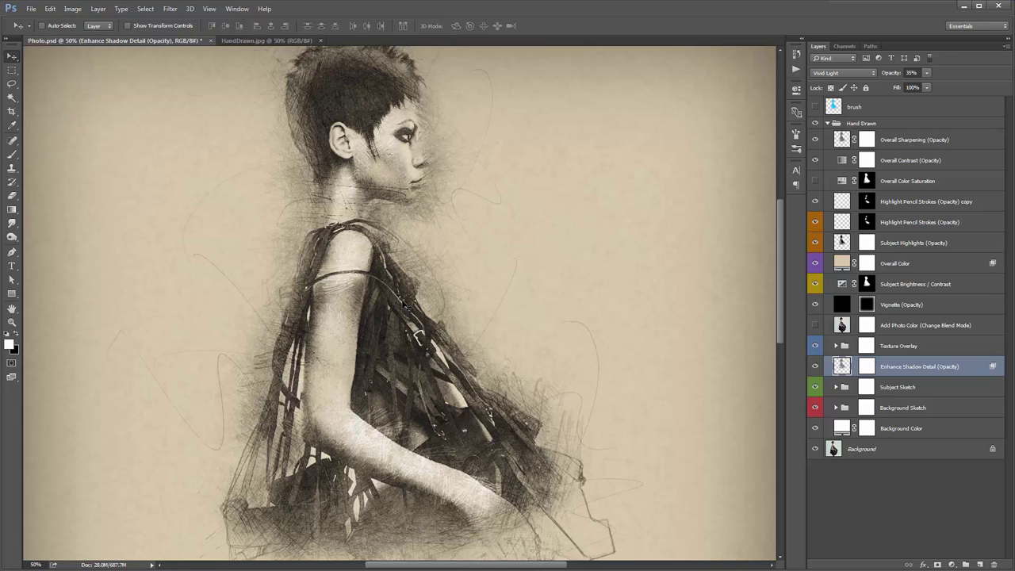
pyautogui.click(898, 75)
pyautogui.press('Return')
pyautogui.moveTo(536, 220); pyautogui.dragTo(543, 212)
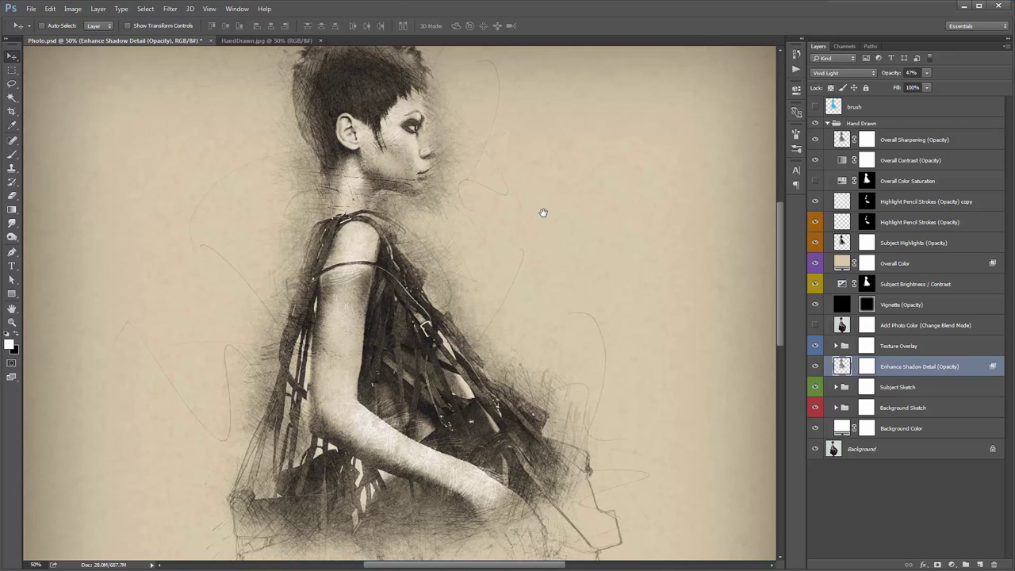
# Hide the Subject Sketch group temporarily and compare the area it covers with the brush layer's painted shape.
pyautogui.click(930, 389)
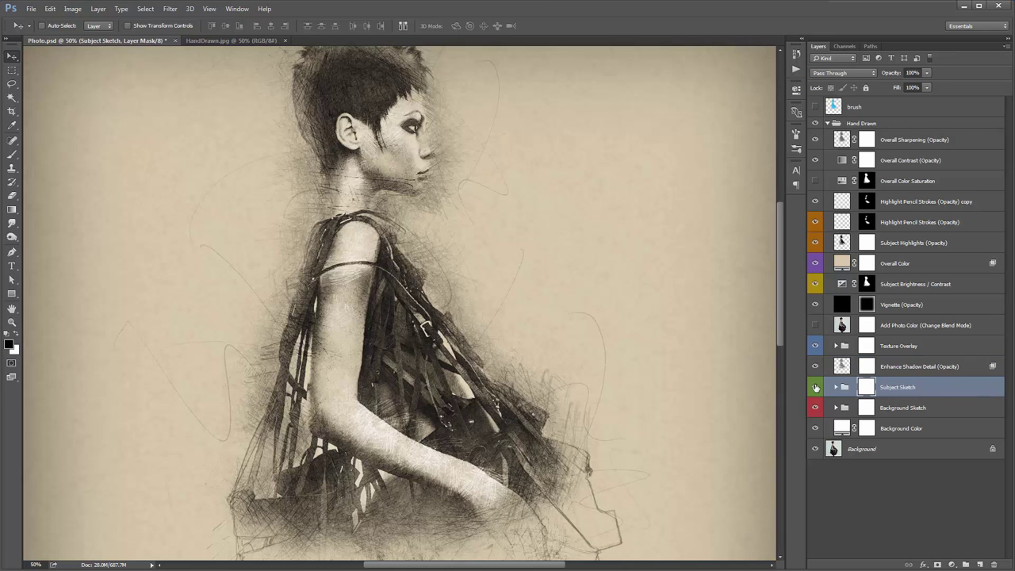
pyautogui.click(815, 387)
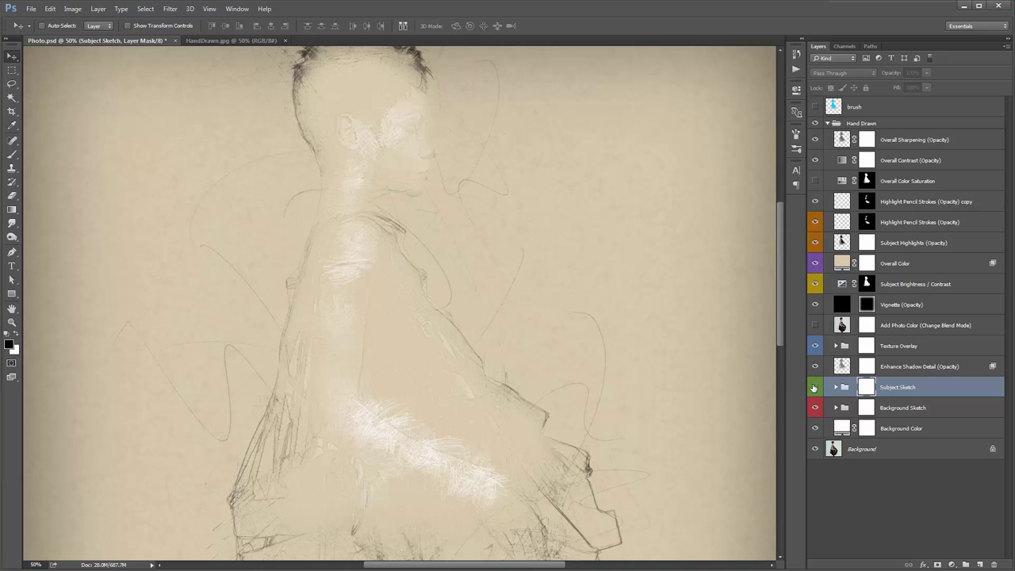
pyautogui.moveTo(639, 294)
pyautogui.mouseDown()
pyautogui.moveTo(633, 167)
pyautogui.moveTo(618, 286)
pyautogui.mouseUp()
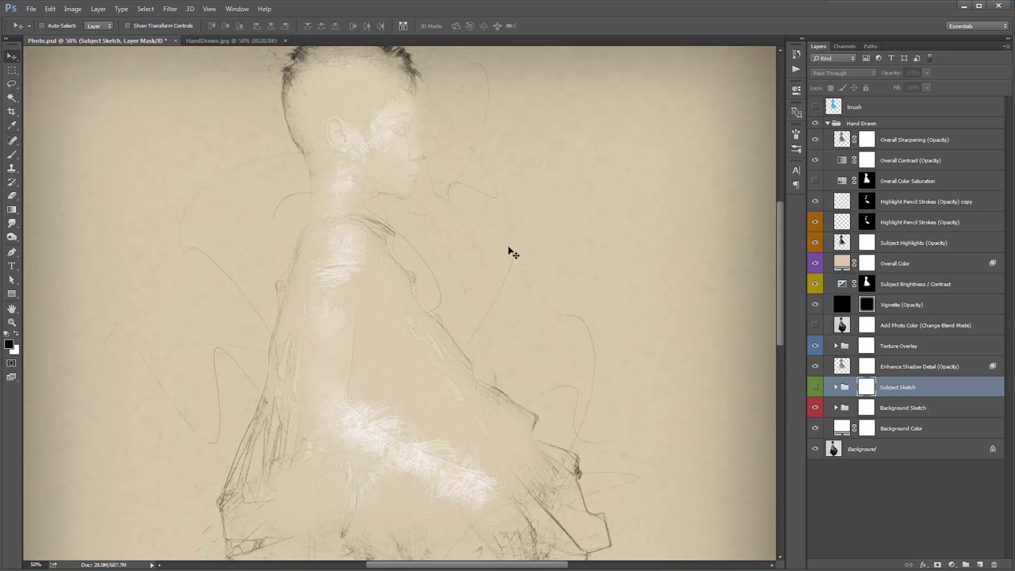
pyautogui.click(814, 107)
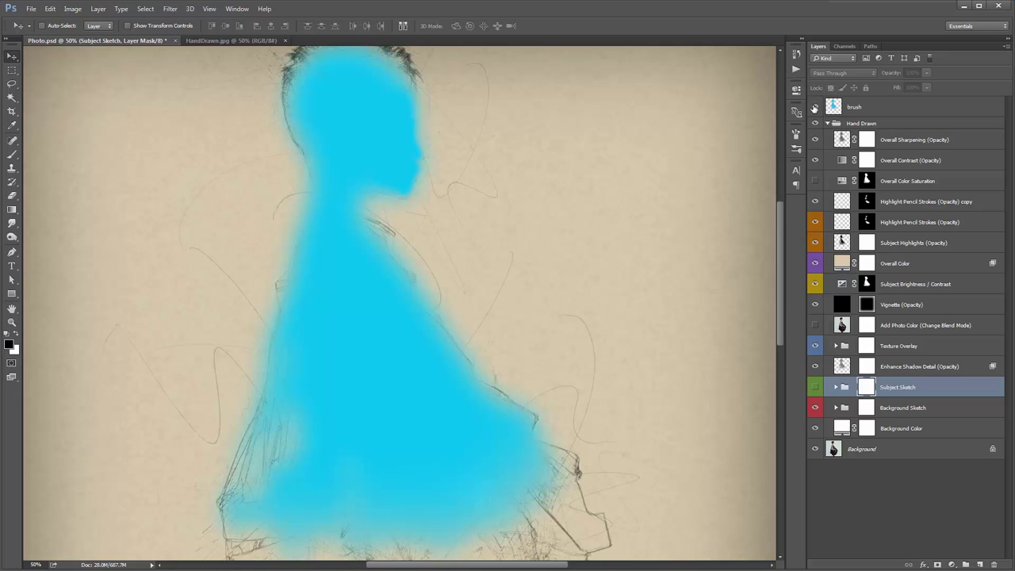
pyautogui.click(815, 107)
pyautogui.click(815, 387)
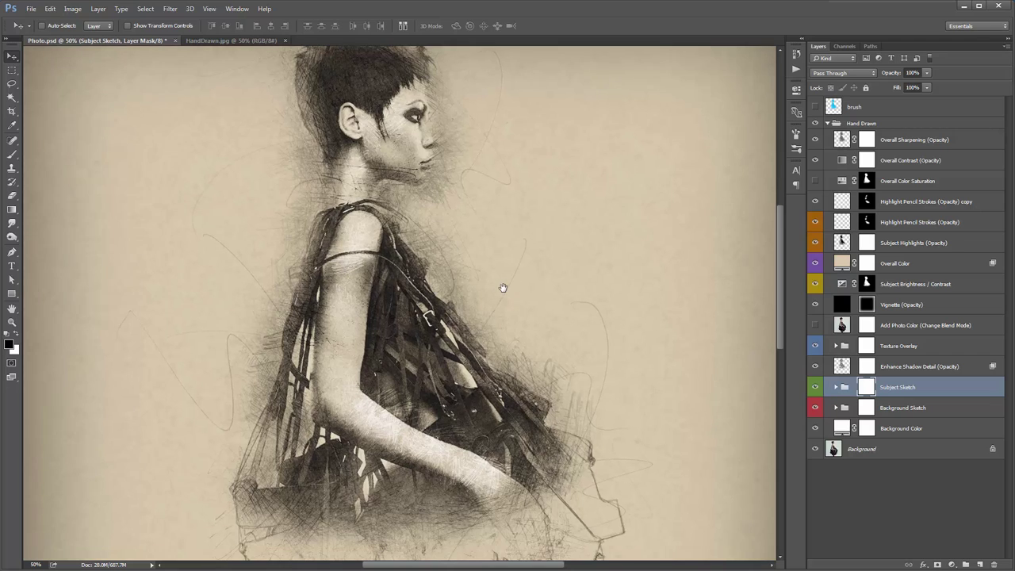
# Expand the Subject Sketch group and go through its three Sketch Overlay layers to check their blend modes and opacities.
pyautogui.click(836, 387)
pyautogui.scroll(-3, 846, 364)
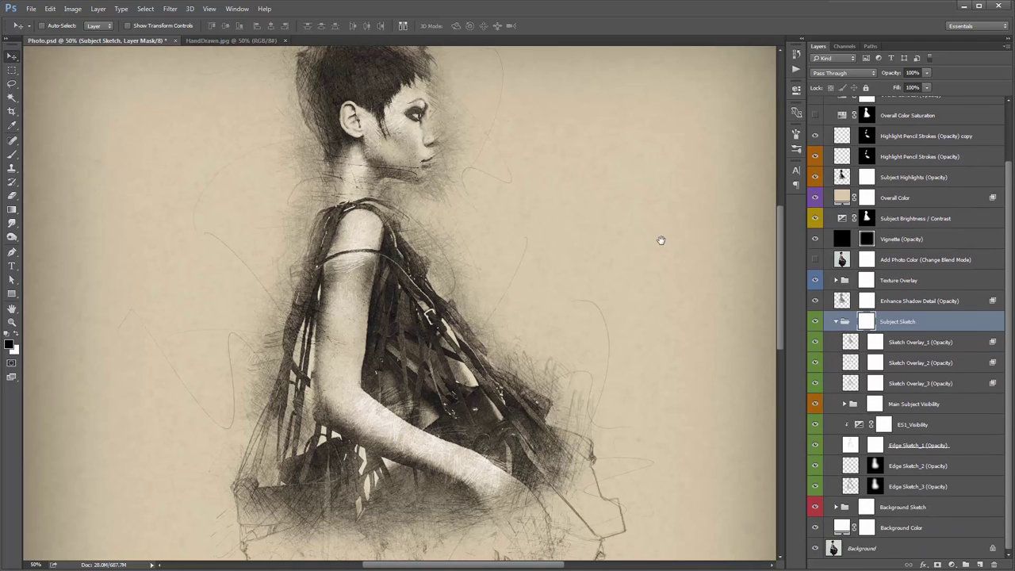
pyautogui.moveTo(817, 341)
pyautogui.mouseDown()
pyautogui.moveTo(819, 384)
pyautogui.moveTo(817, 343)
pyautogui.mouseUp()
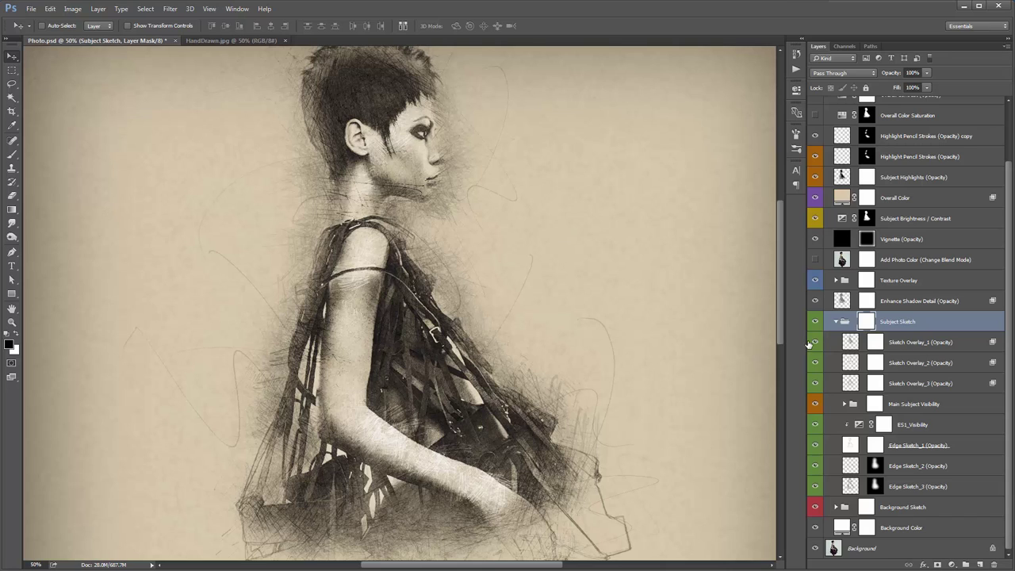
pyautogui.click(927, 343)
pyautogui.click(940, 362)
pyautogui.click(938, 383)
pyautogui.click(936, 363)
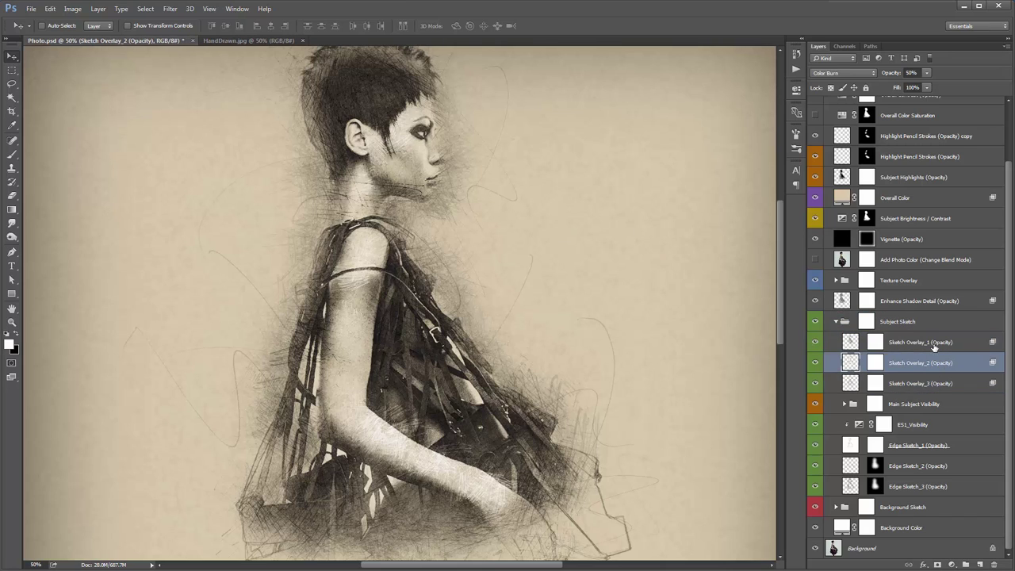
pyautogui.click(934, 343)
pyautogui.click(930, 368)
# Select the Sketch Overlay_3 layer and compare the figure with the layer hidden and shown.
pyautogui.click(929, 384)
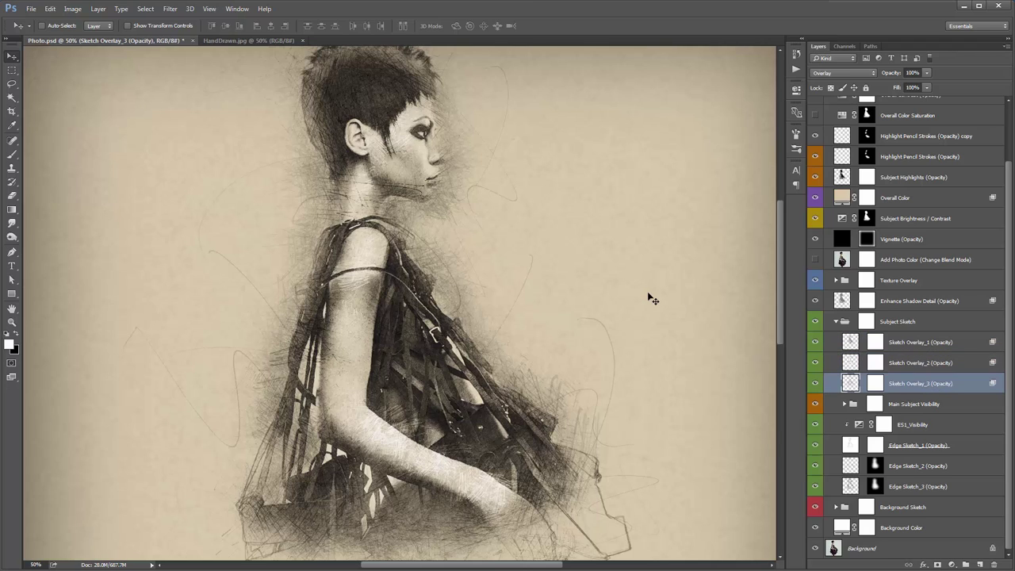
pyautogui.click(815, 383)
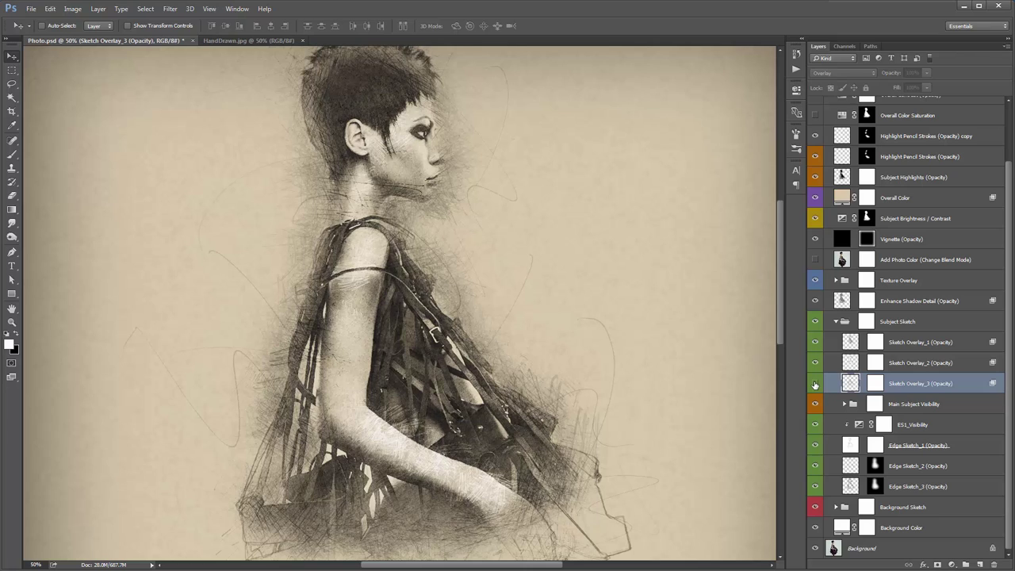
pyautogui.click(815, 384)
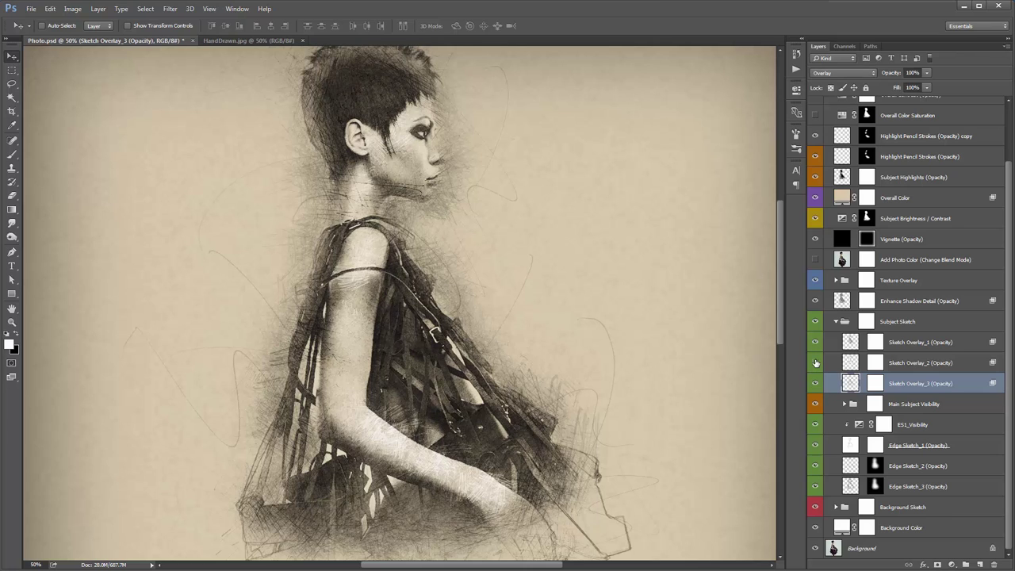
# Compare the figure with the Sketch Overlay_2 and Sketch Overlay_1 layers hidden and shown.
pyautogui.click(815, 363)
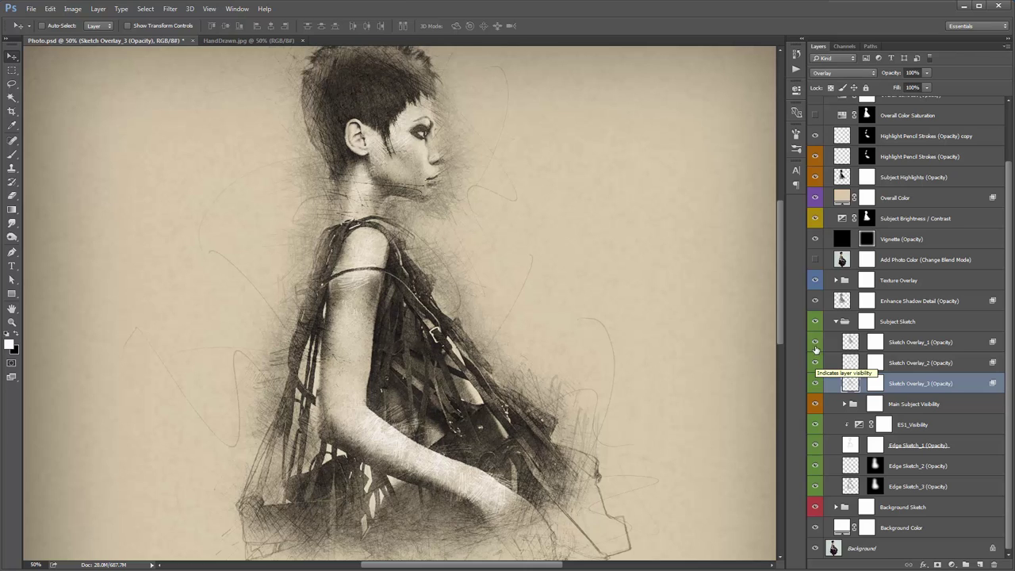
pyautogui.click(815, 341)
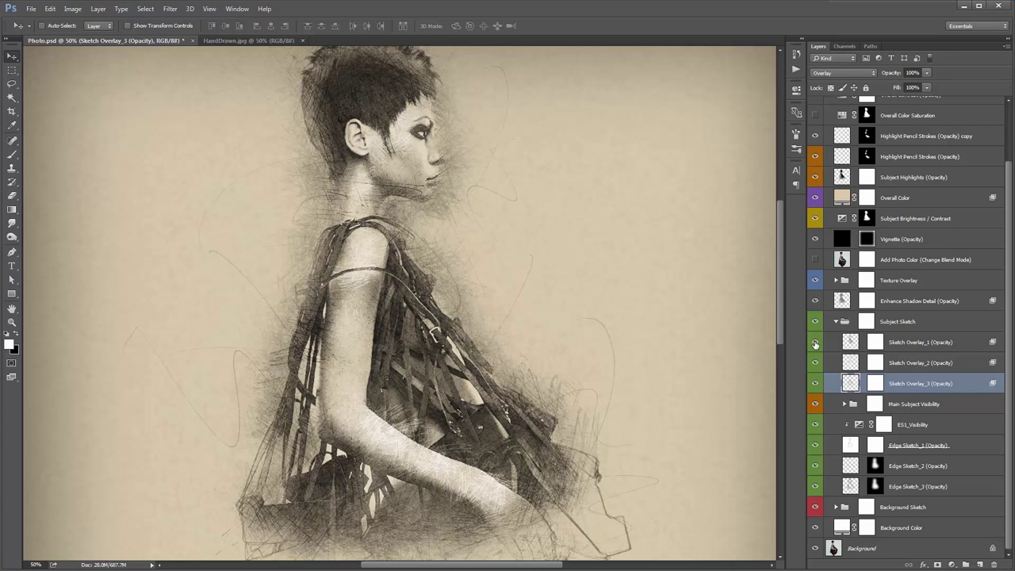
pyautogui.click(815, 341)
pyautogui.hotkey('shift', 'Right')
pyautogui.hotkey('shift', 'Right')
pyautogui.hotkey('shift', 'Right')
pyautogui.hotkey('shift', 'Up')
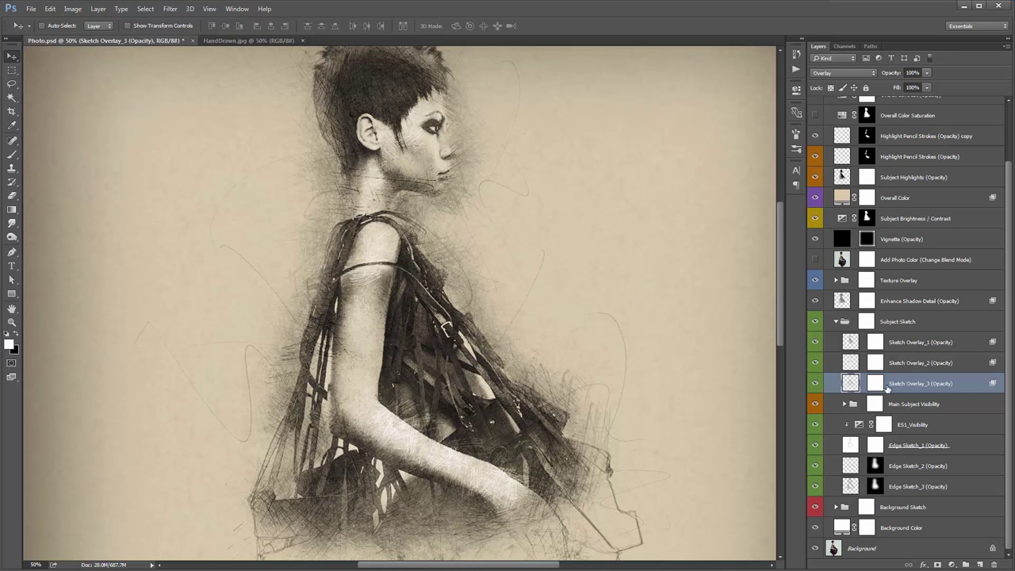
# Select the Main Subject Visibility group and compare the figure with the group hidden and shown.
pyautogui.click(926, 404)
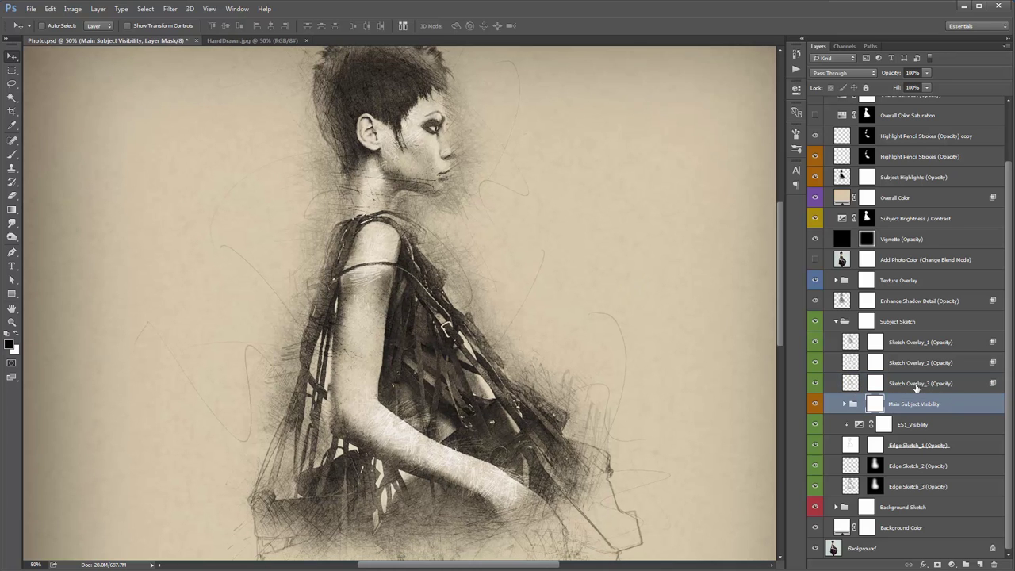
pyautogui.click(815, 403)
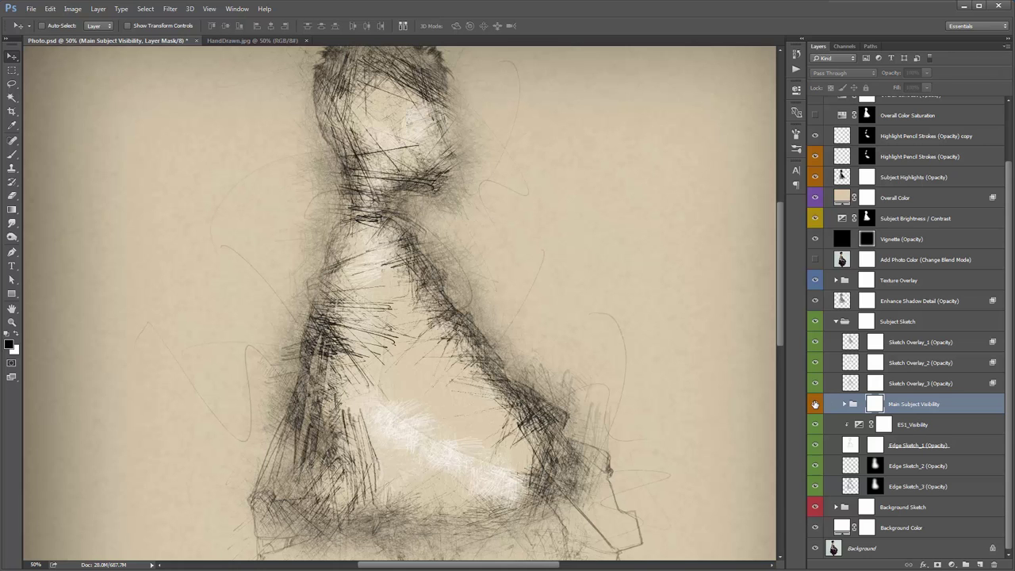
pyautogui.click(815, 404)
pyautogui.click(815, 404)
pyautogui.click(815, 403)
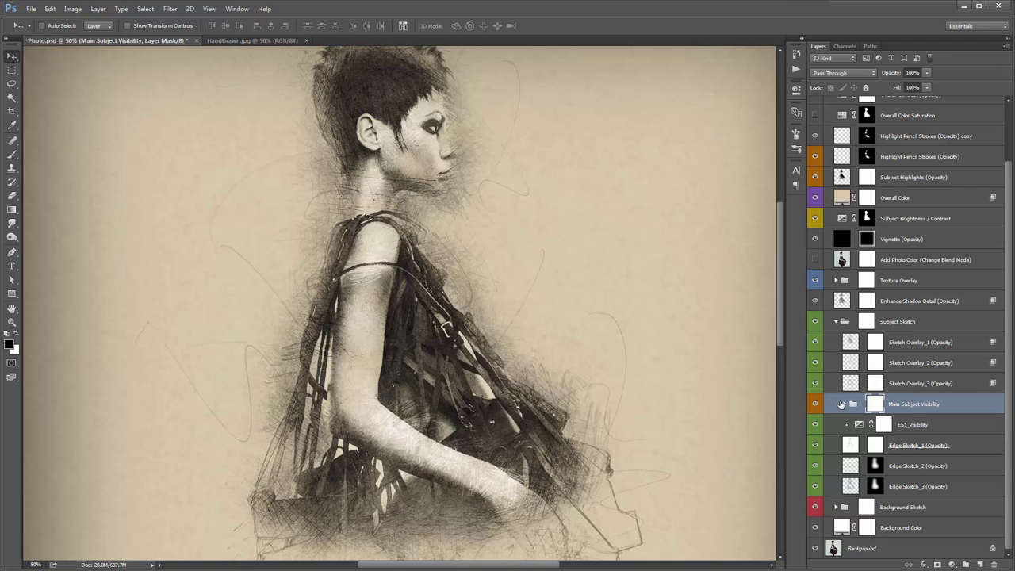
# Expand the Main Subject Visibility group and compare the figure with its two Photo Texture Overlay layers hidden and shown.
pyautogui.click(841, 404)
pyautogui.scroll(-2, 904, 356)
pyautogui.click(904, 347)
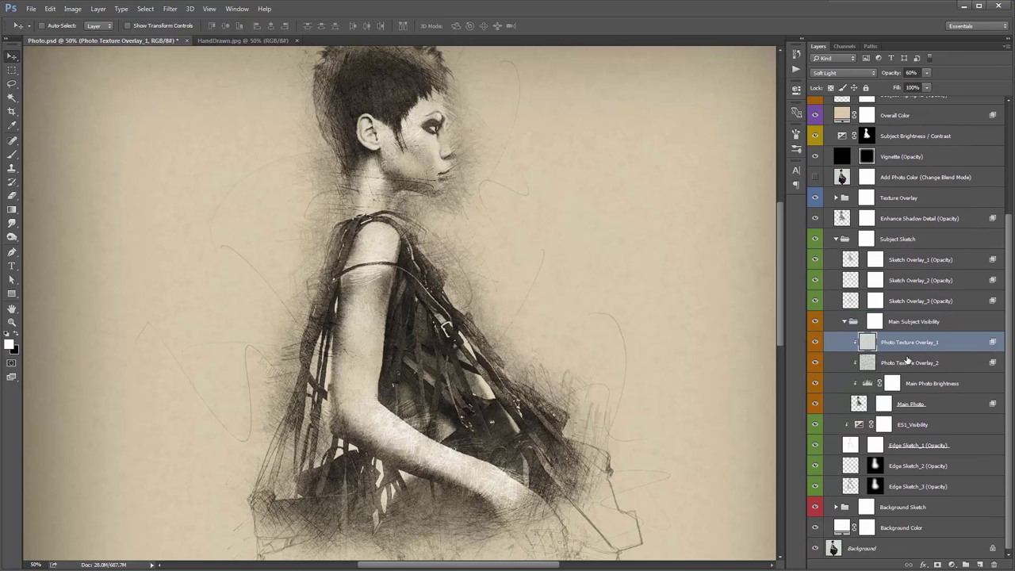
pyautogui.click(906, 362)
pyautogui.click(815, 342)
pyautogui.click(817, 363)
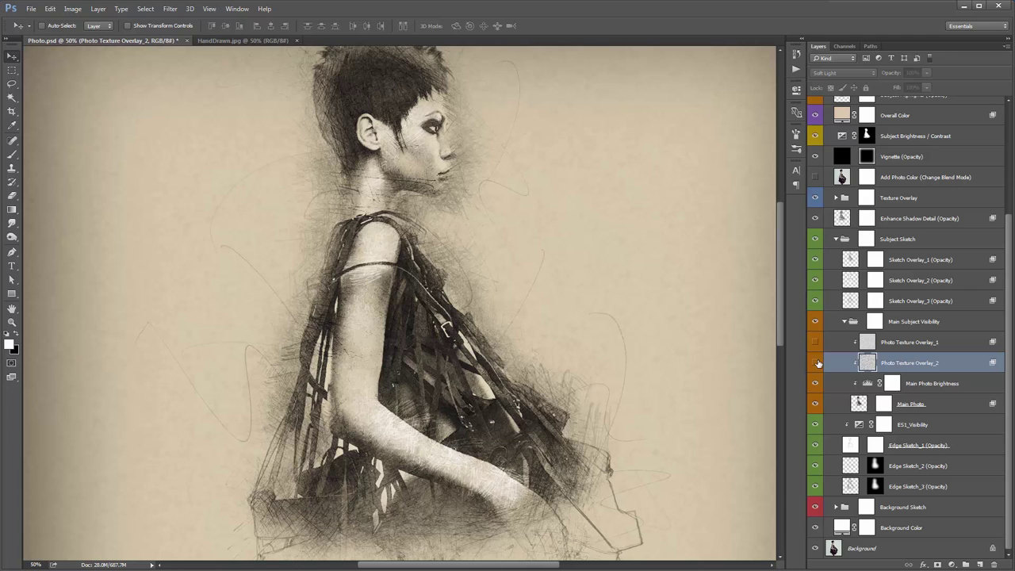
pyautogui.click(817, 362)
pyautogui.click(815, 342)
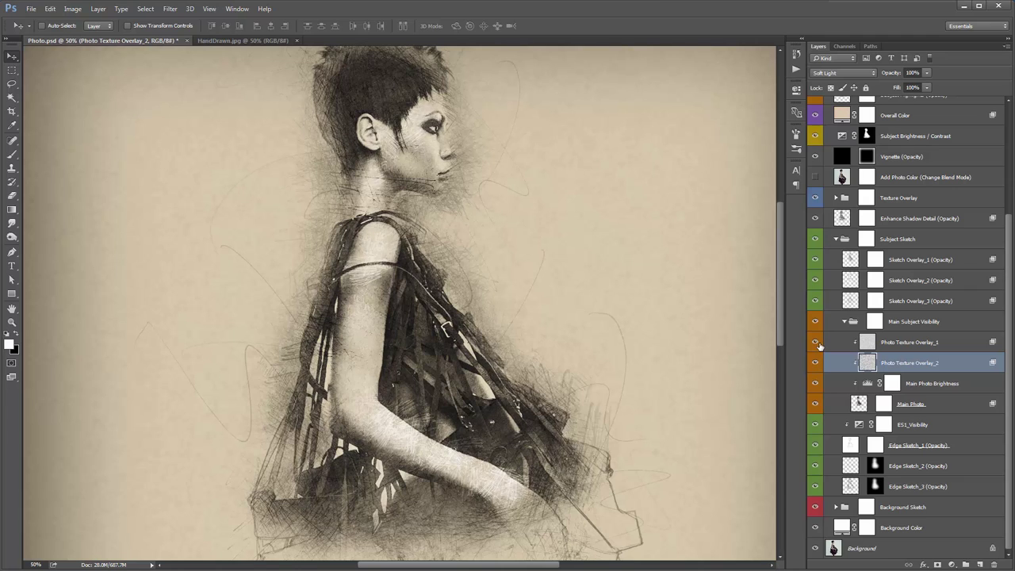
# Select the Main Photo Brightness layer together with the Subject Brightness / Contrast layer to relate the two adjustments.
pyautogui.click(936, 387)
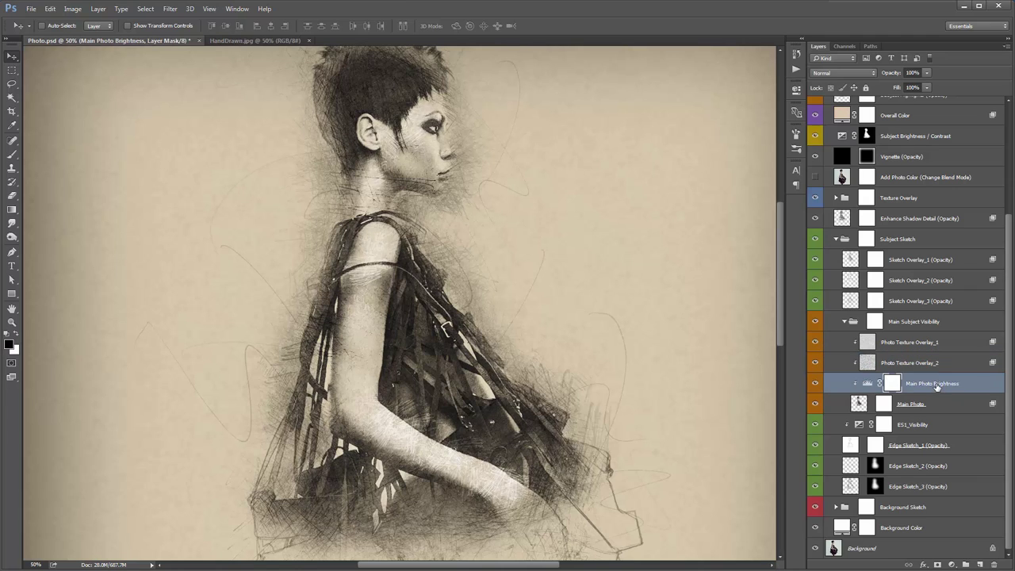
pyautogui.scroll(4, 899, 312)
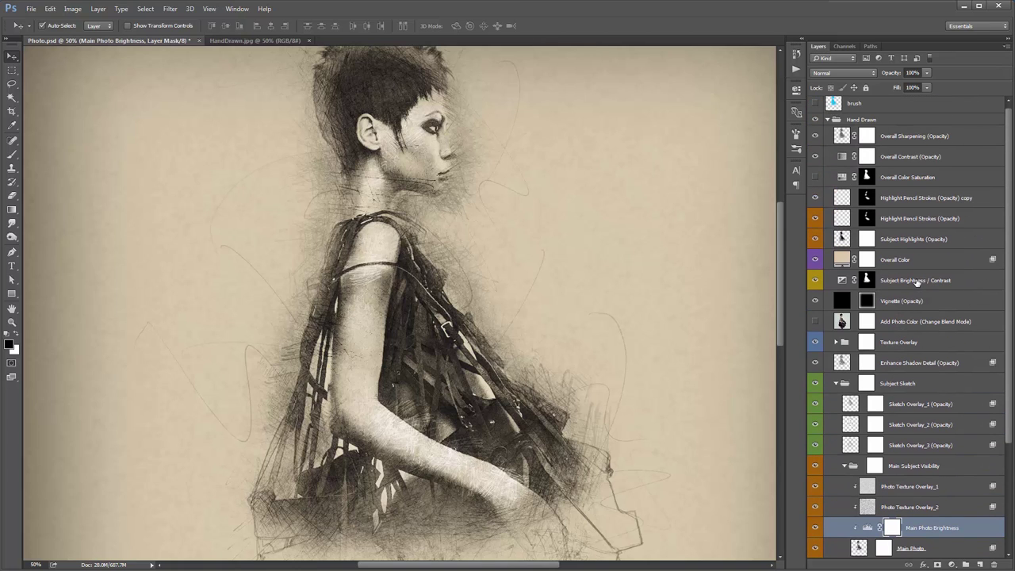
pyautogui.keyDown('ctrl'); pyautogui.click(918, 280); pyautogui.keyUp('ctrl')
pyautogui.scroll(-1, 886, 241)
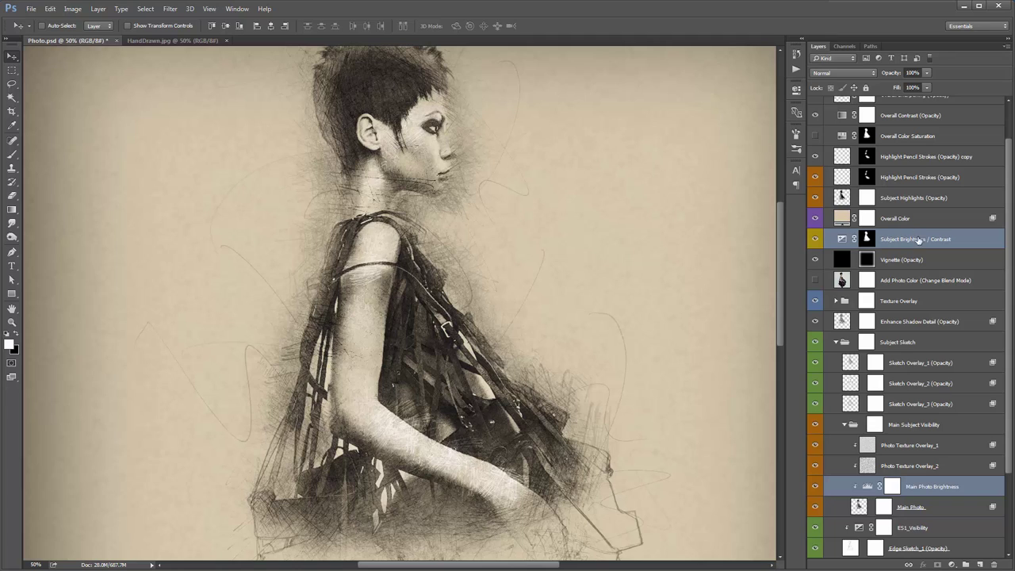
pyautogui.scroll(-3, 886, 266)
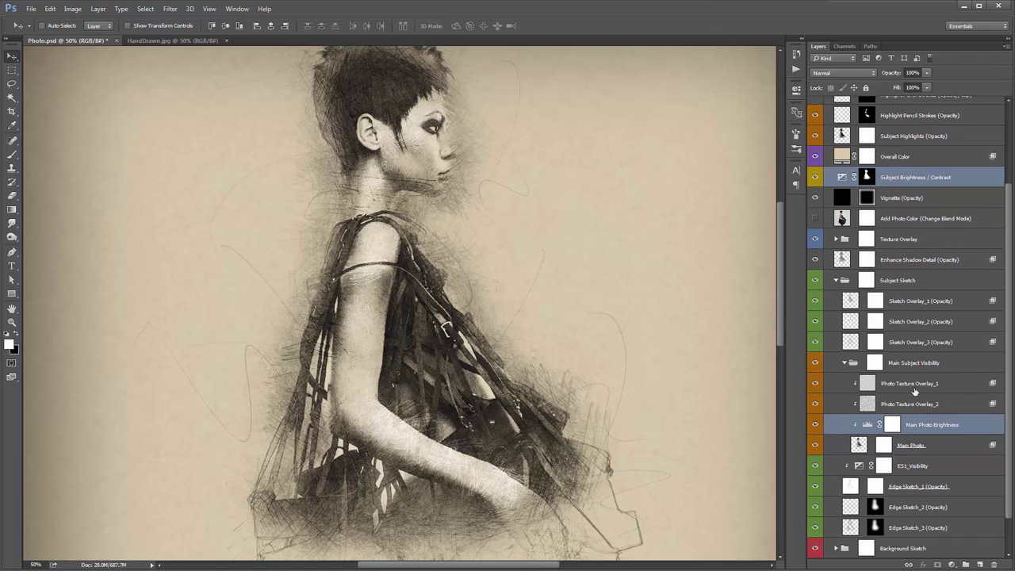
# Set the output black level of the Main Photo Brightness Levels adjustment to 41, after trying 90.
pyautogui.doubleClick(868, 425)
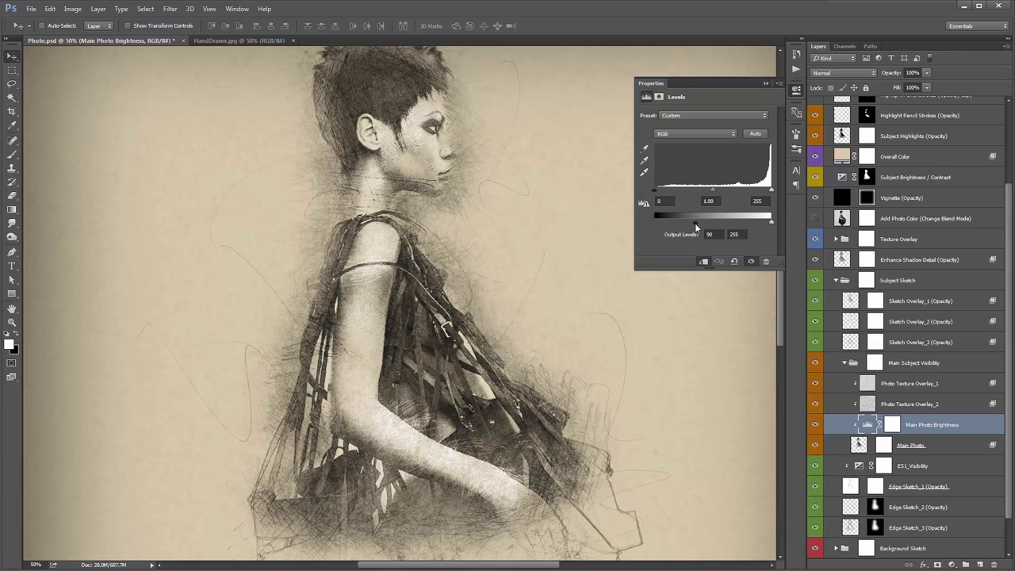
pyautogui.moveTo(675, 226); pyautogui.dragTo(664, 224)
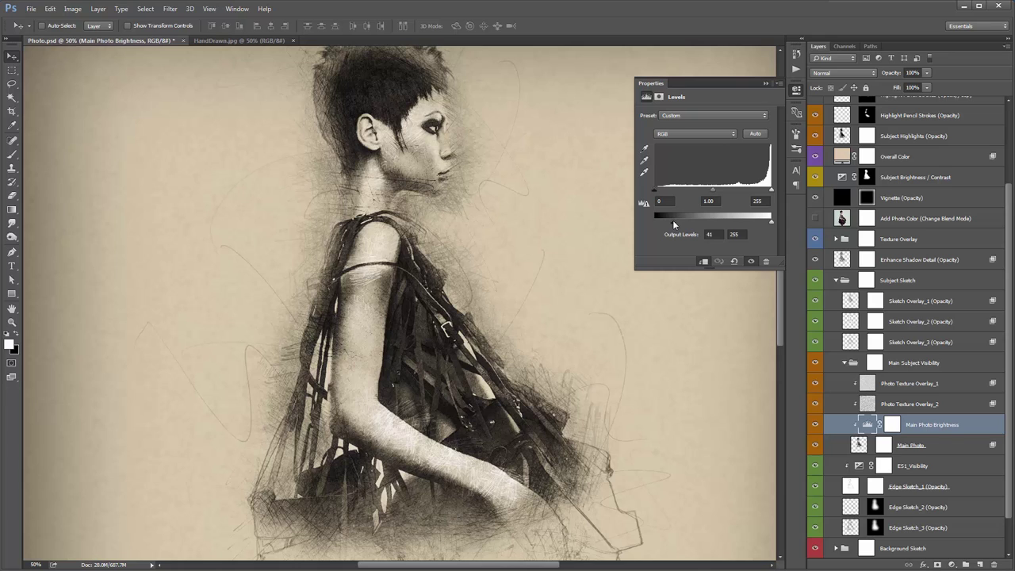
pyautogui.moveTo(673, 225); pyautogui.dragTo(678, 226)
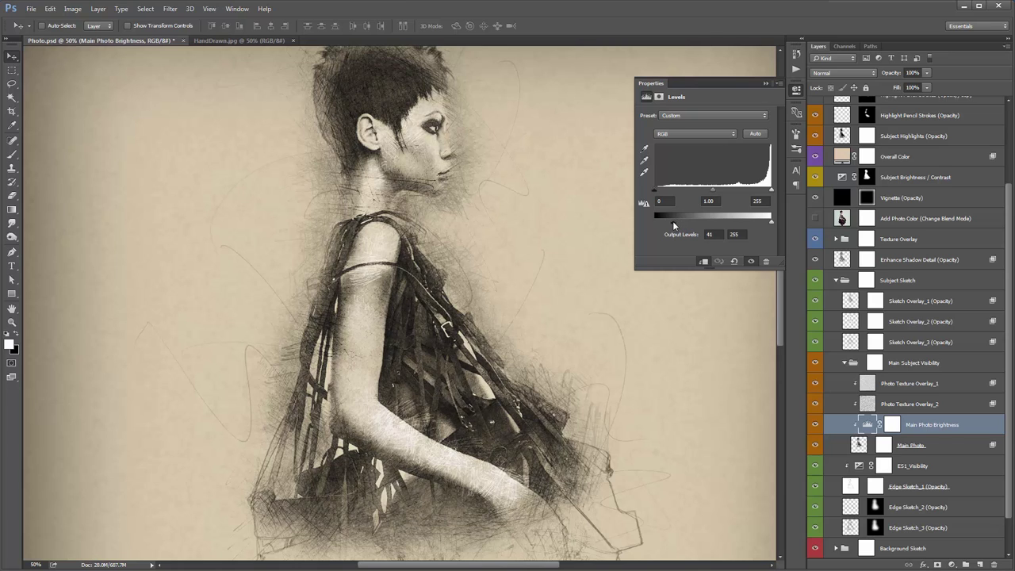
pyautogui.click(762, 81)
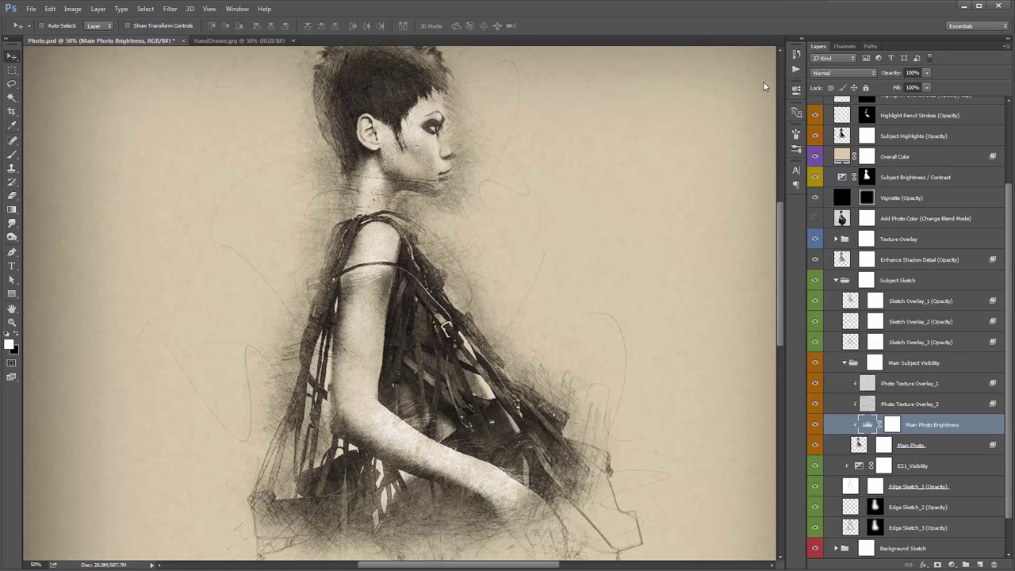
# Compare the figure with the Main Photo layer hidden and shown, then collapse the Main Subject Visibility and Subject Sketch groups.
pyautogui.click(917, 444)
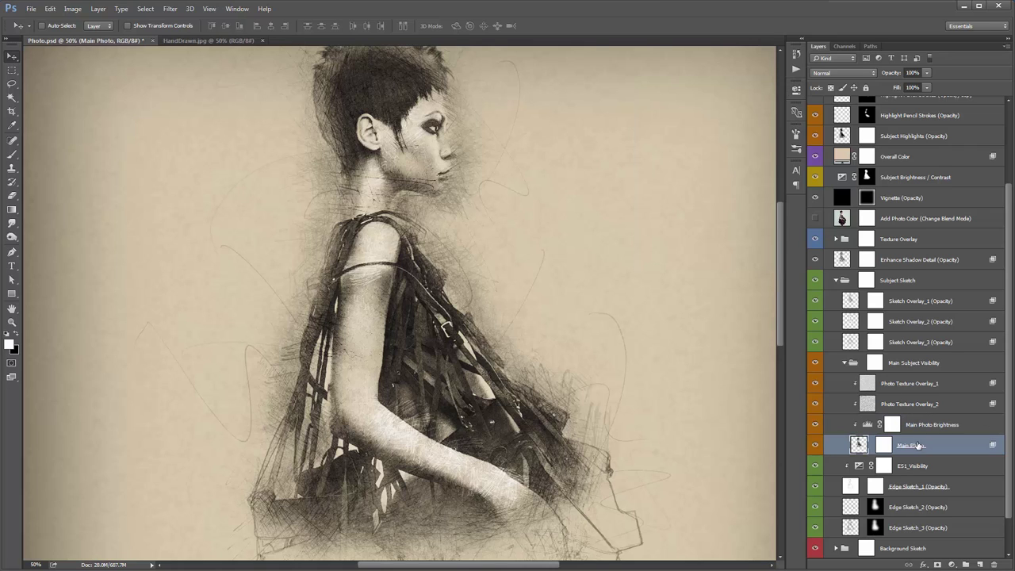
pyautogui.click(814, 445)
pyautogui.click(814, 444)
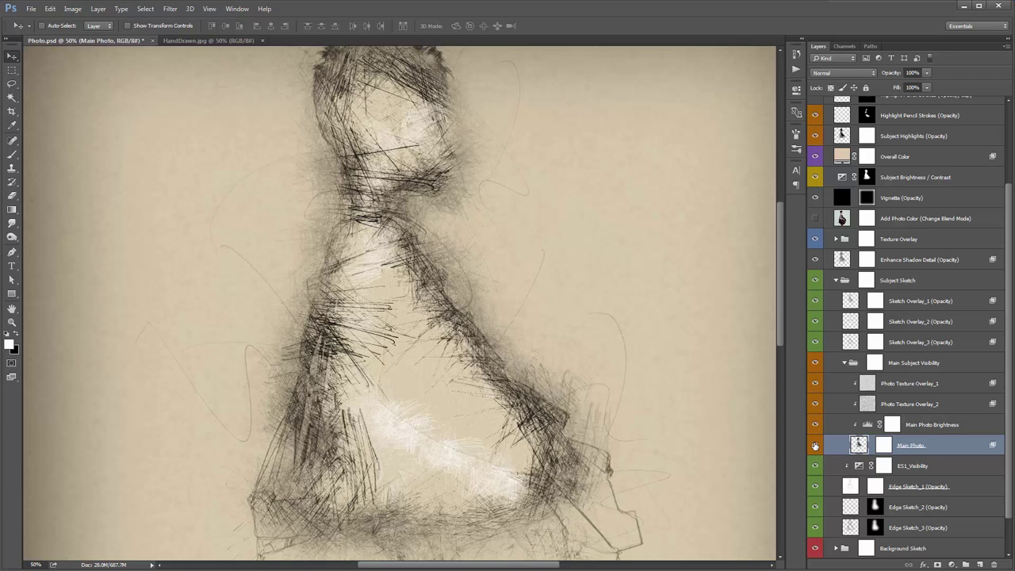
pyautogui.click(844, 362)
pyautogui.click(843, 321)
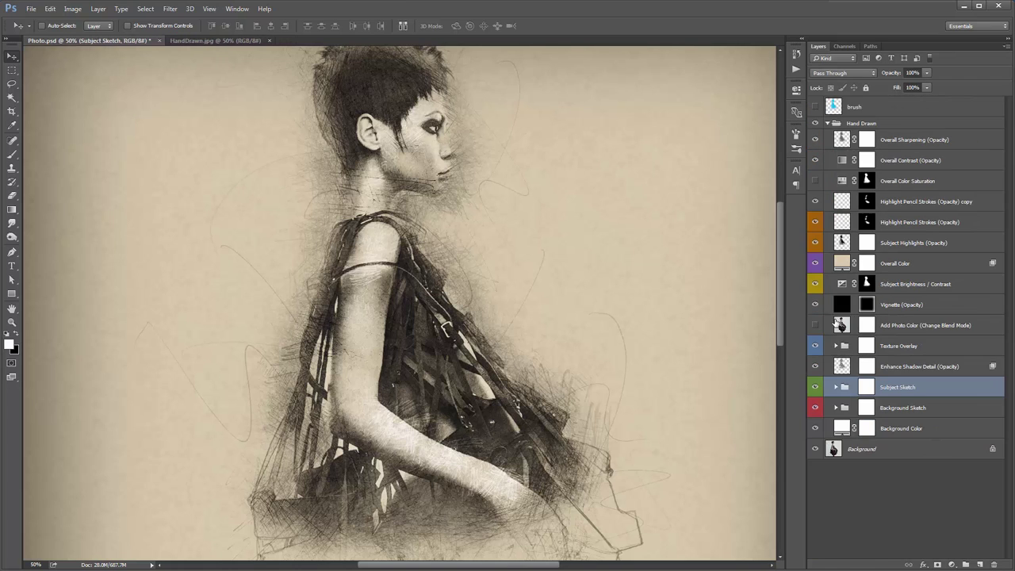
# Expand the Subject Sketch group, hide its three Edge Sketch layers and inspect the subject's edges from head to skirt.
pyautogui.click(836, 387)
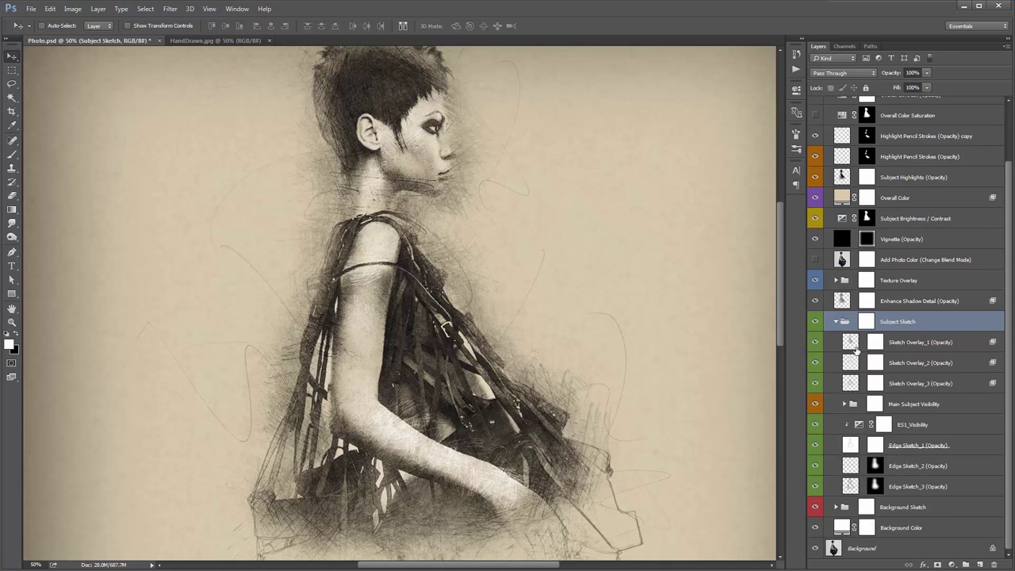
pyautogui.click(922, 446)
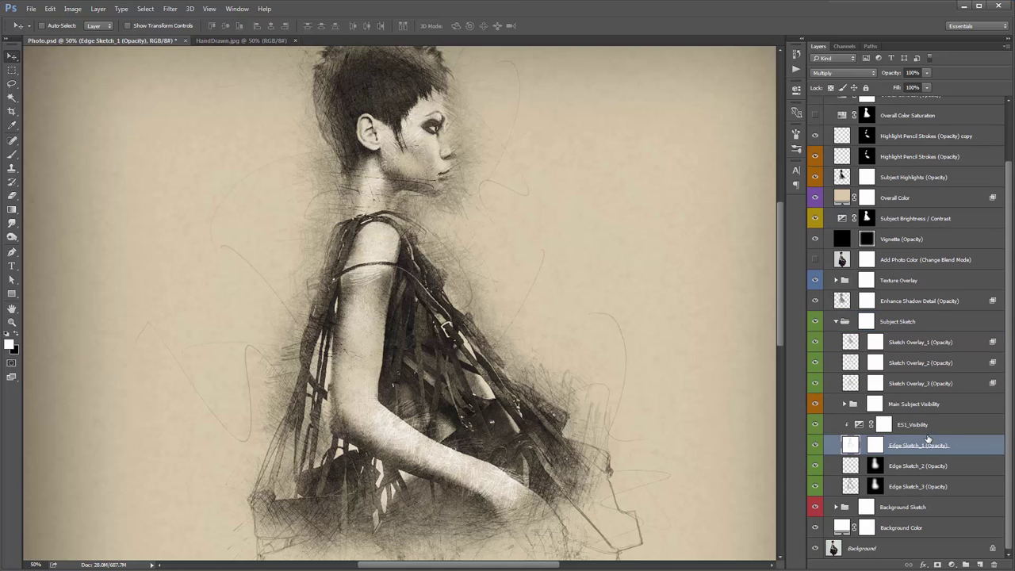
pyautogui.moveTo(815, 445); pyautogui.dragTo(815, 487)
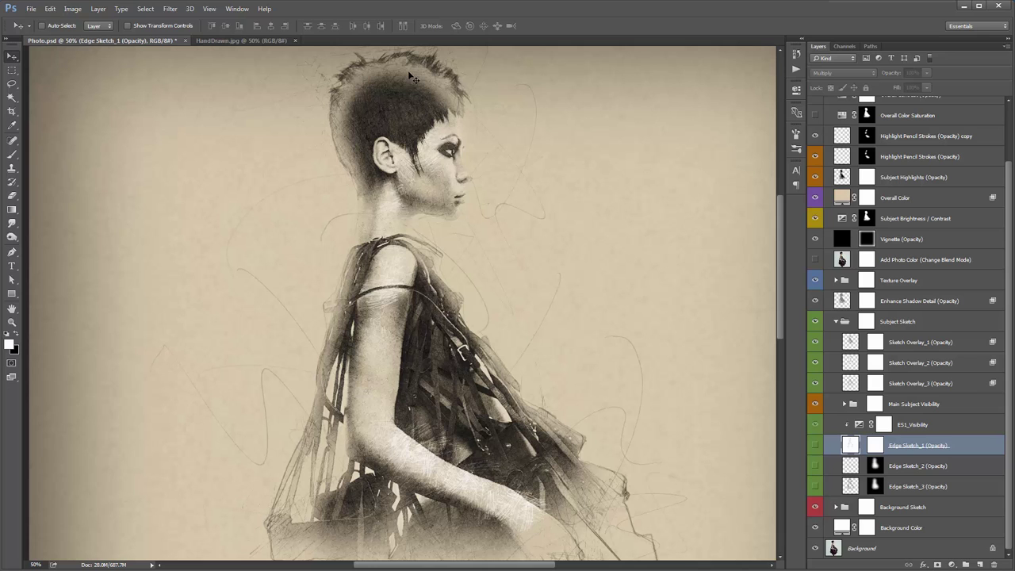
pyautogui.moveTo(478, 271); pyautogui.dragTo(467, 51)
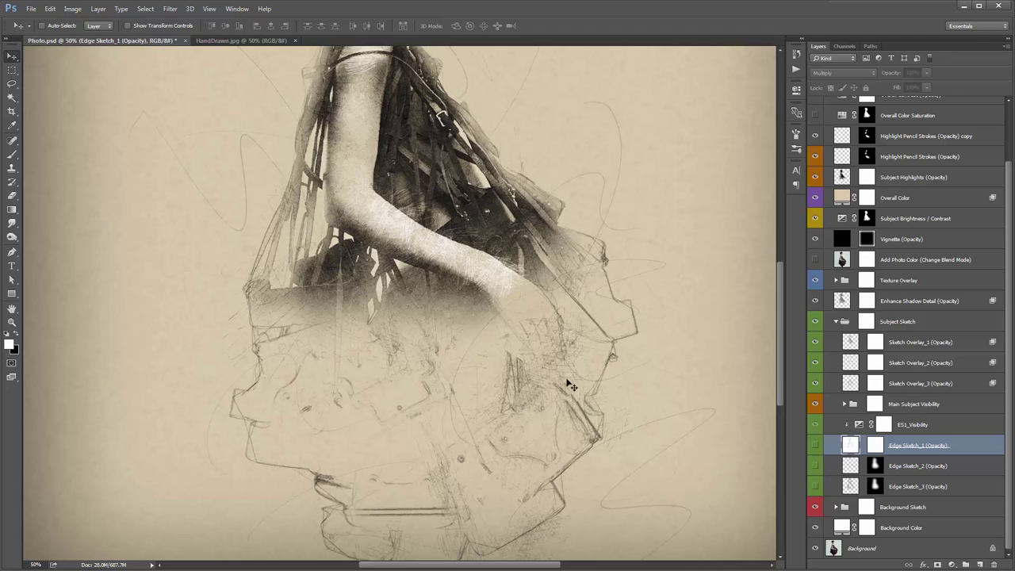
pyautogui.moveTo(520, 154); pyautogui.dragTo(550, 362)
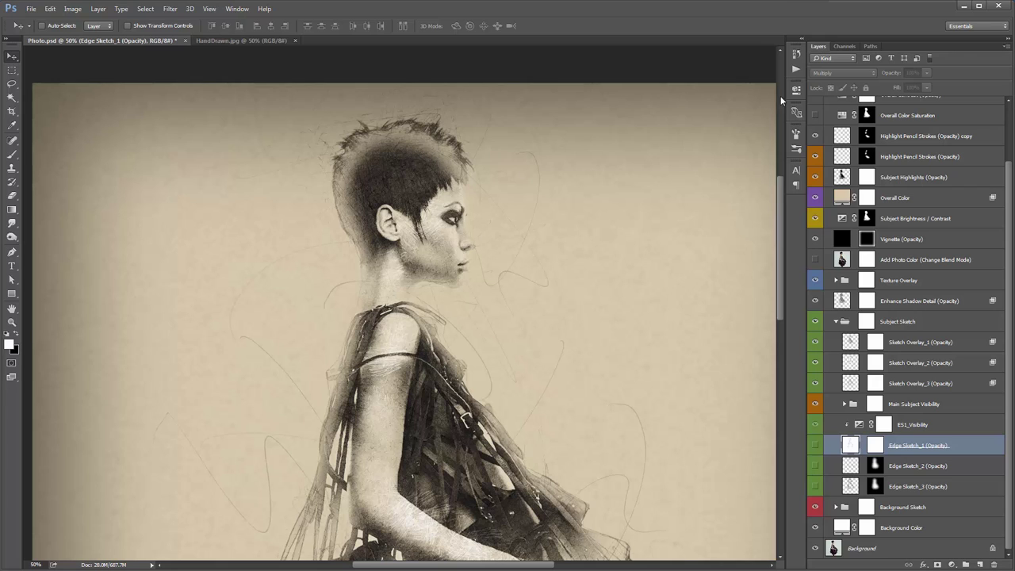
# Show the brush layer temporarily to compare its painted shape with the subject's edges, then show the Edge Sketch layers again.
pyautogui.scroll(2, 868, 165)
pyautogui.click(814, 106)
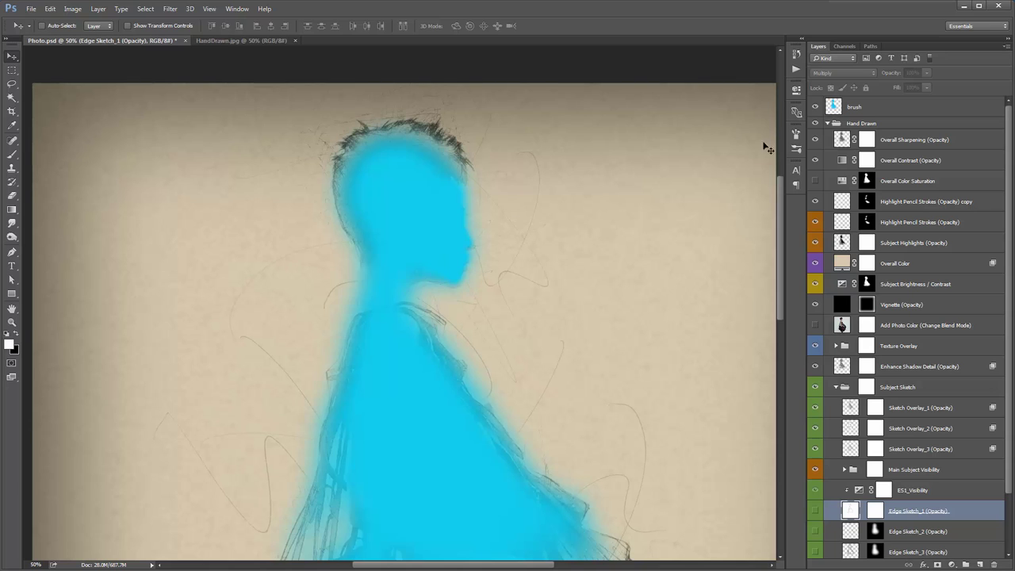
pyautogui.click(815, 106)
pyautogui.scroll(-3, 840, 448)
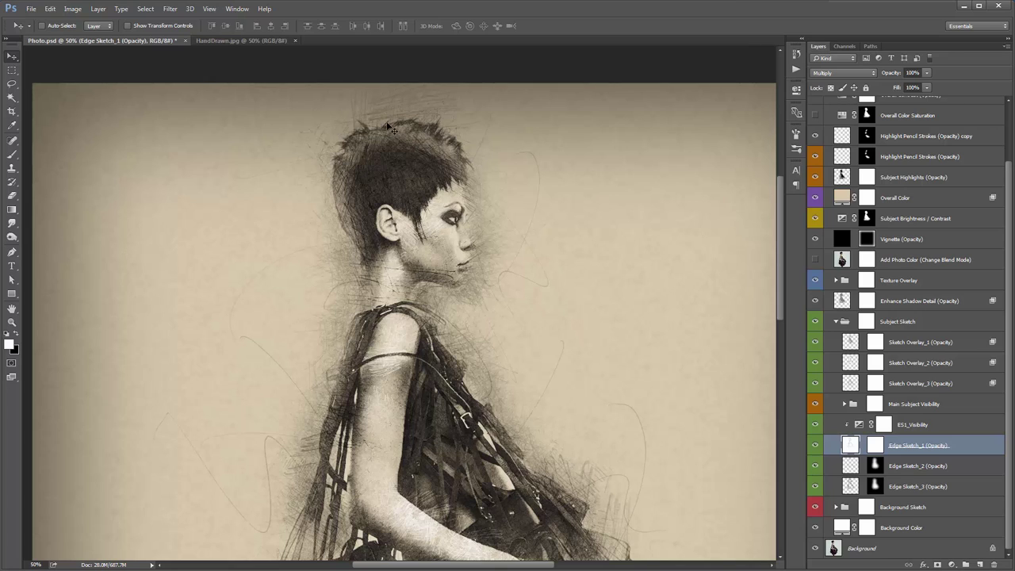
# Go through the Edge Sketch_1, Edge Sketch_2 and Edge Sketch_3 layers to check their blend modes and opacities.
pyautogui.click(923, 466)
pyautogui.click(924, 482)
pyautogui.click(924, 466)
pyautogui.click(923, 446)
# Set the gamma correction of the ES1_Visibility Exposure adjustment to 0.91, after trying 0.50 and 0.40.
pyautogui.click(921, 426)
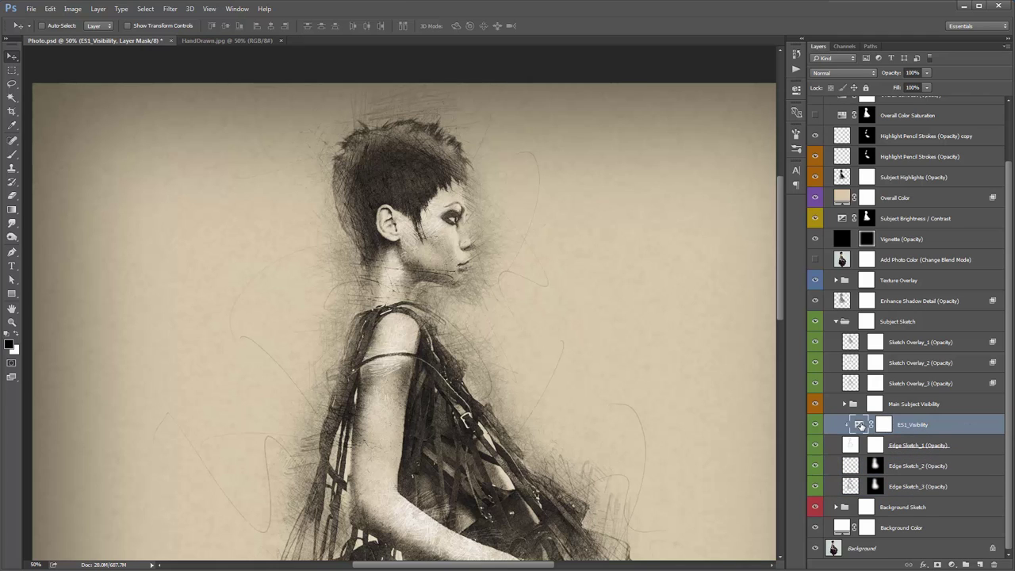
pyautogui.doubleClick(859, 426)
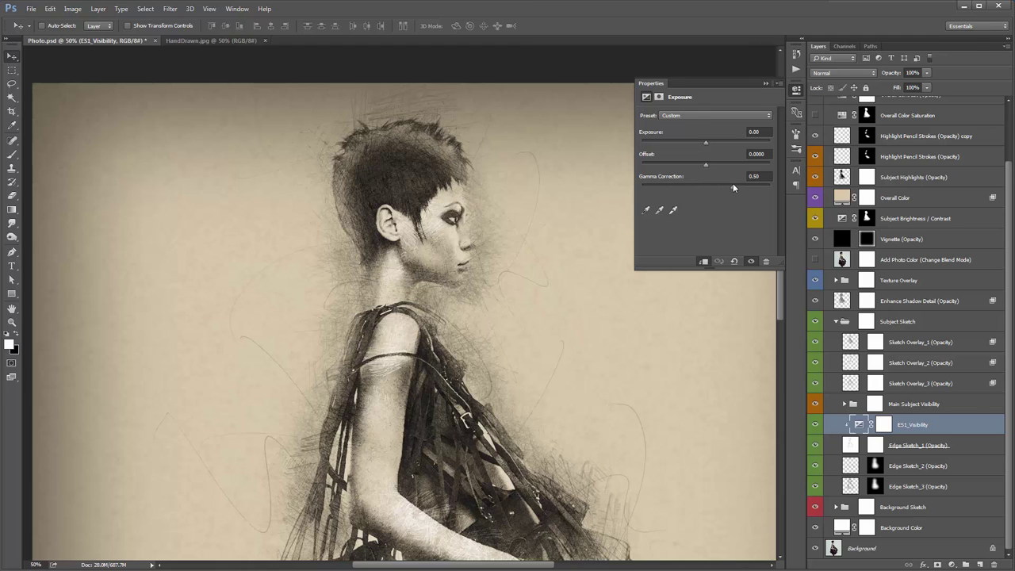
pyautogui.moveTo(732, 187); pyautogui.dragTo(748, 188)
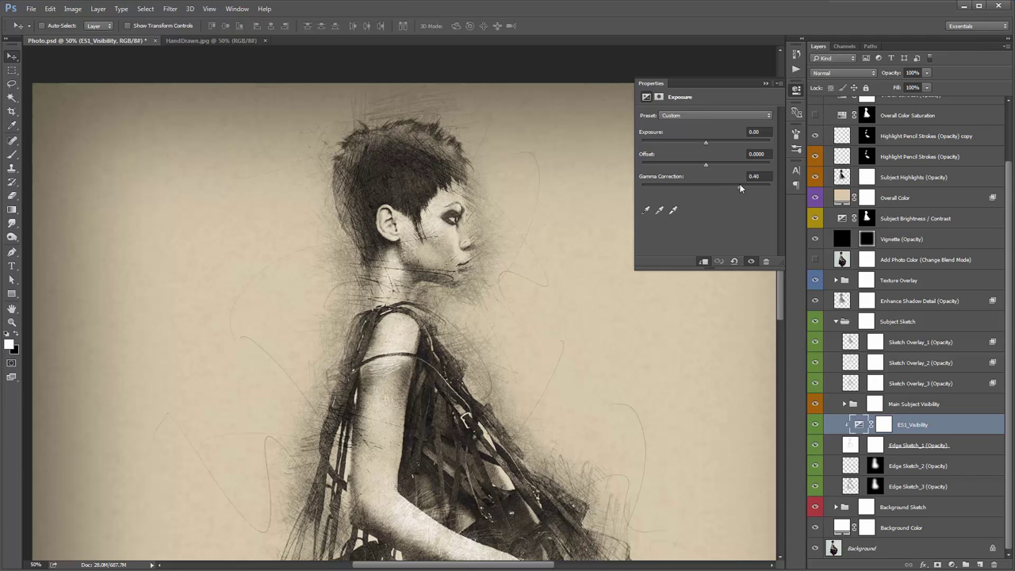
pyautogui.moveTo(536, 260); pyautogui.dragTo(512, 170)
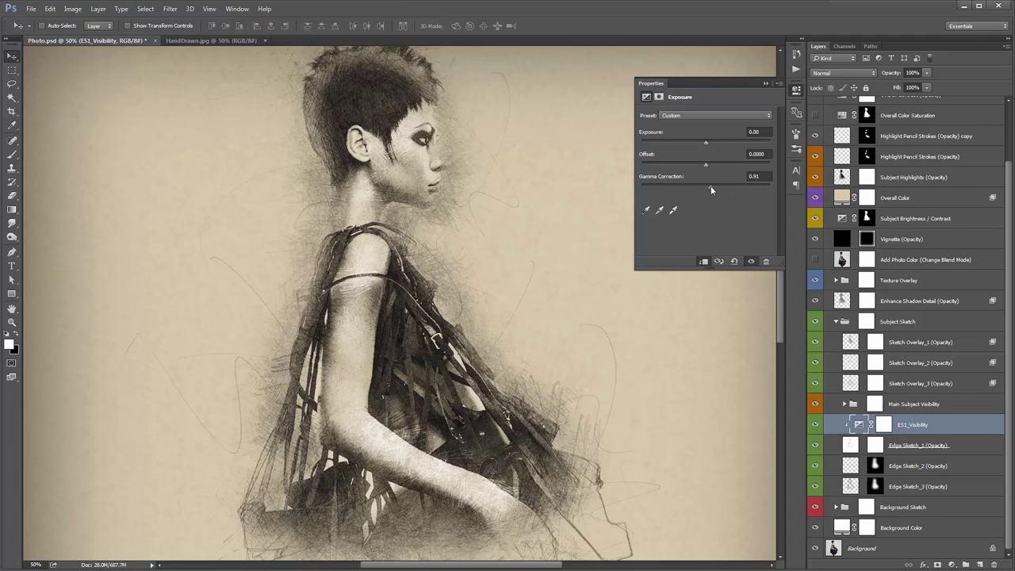
pyautogui.click(765, 84)
# Collapse the Subject Sketch group, then select the Background Sketch group and compare the whole image with it hidden and shown.
pyautogui.click(870, 321)
pyautogui.click(835, 322)
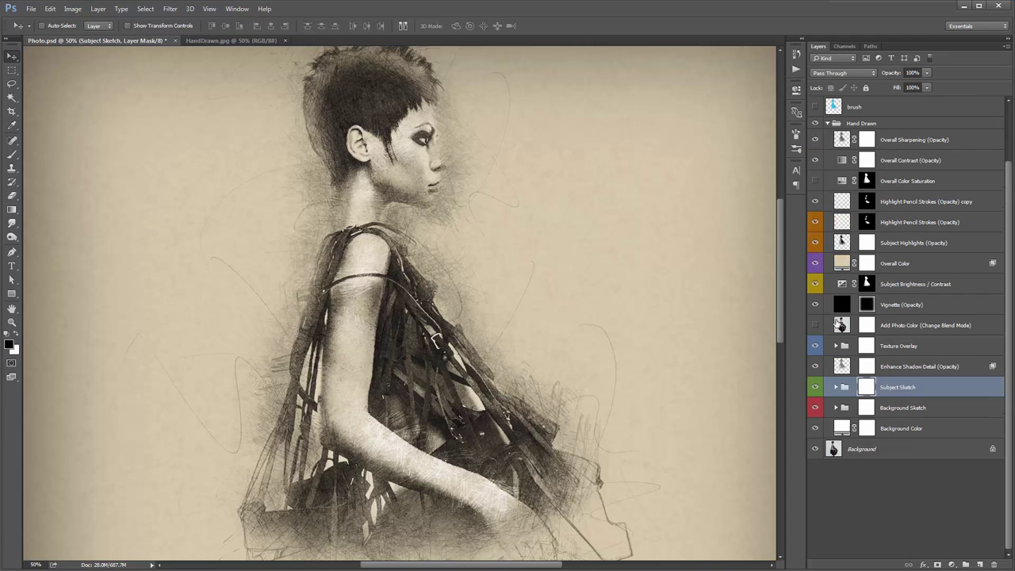
pyautogui.click(866, 407)
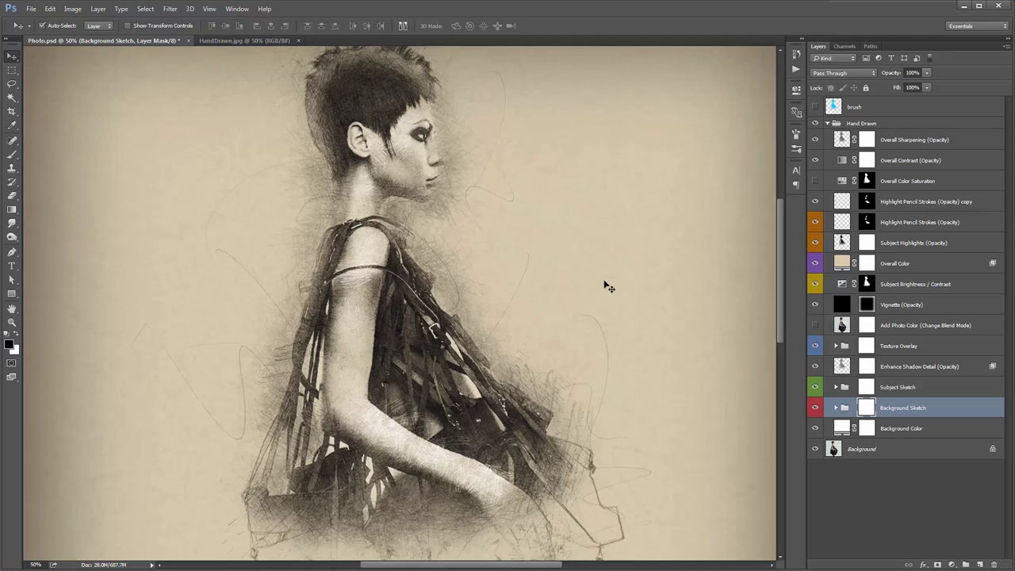
pyautogui.hotkey('ctrl', '-')
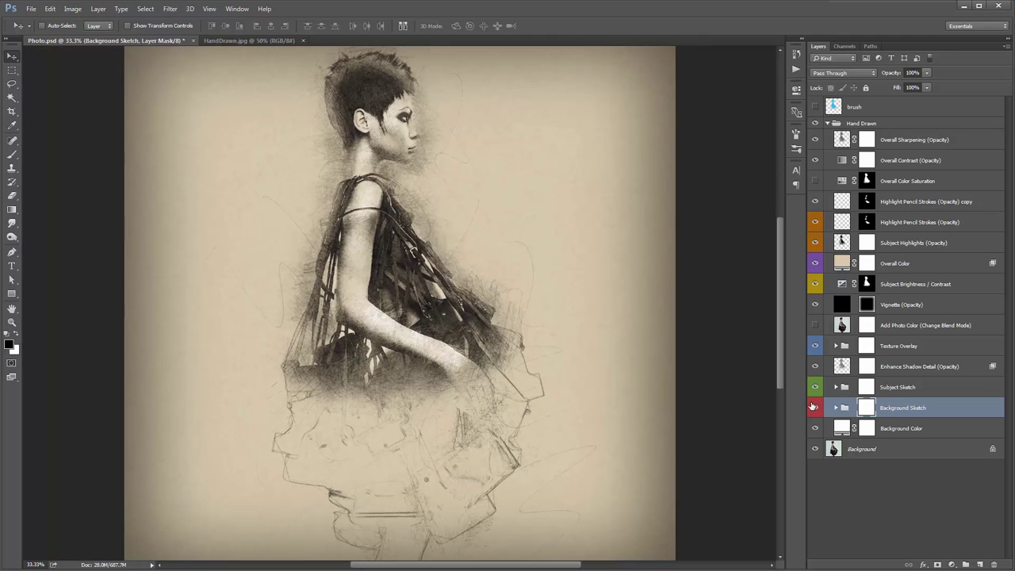
pyautogui.click(813, 406)
pyautogui.click(812, 407)
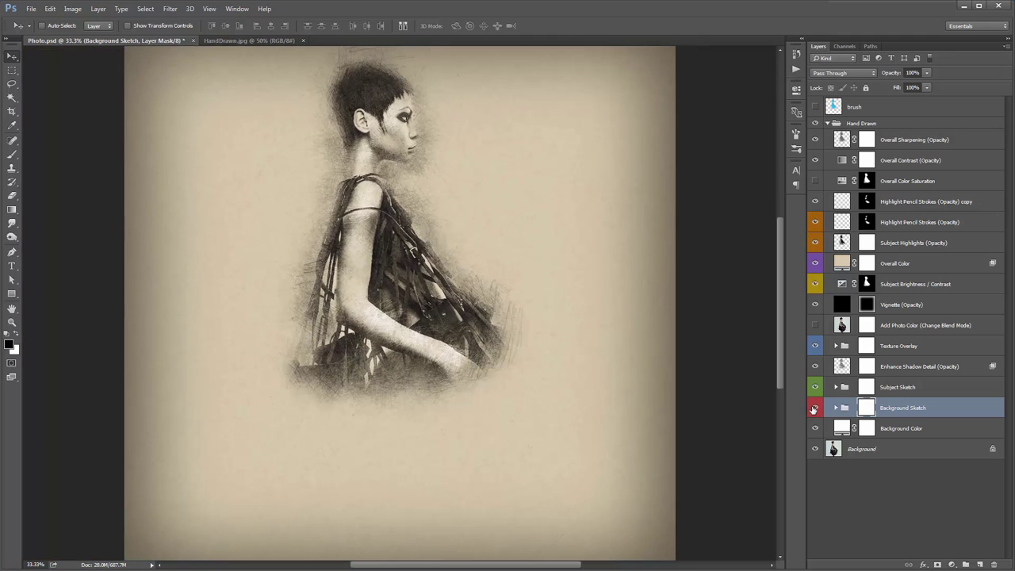
# Compare the image with the Background Sketch group hidden and shown, then examine its lines around the skirt at 50% zoom.
pyautogui.click(813, 407)
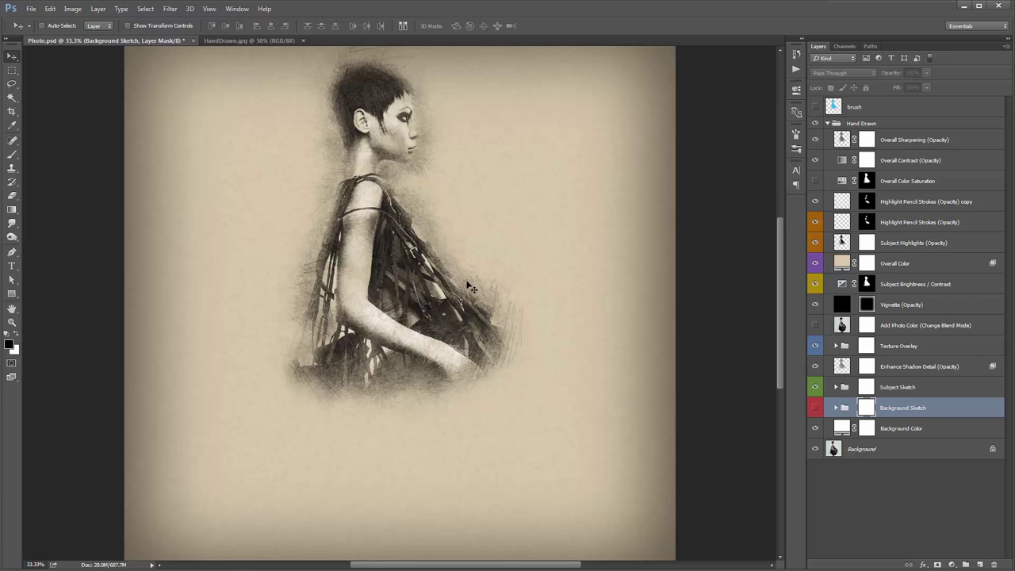
pyautogui.click(815, 409)
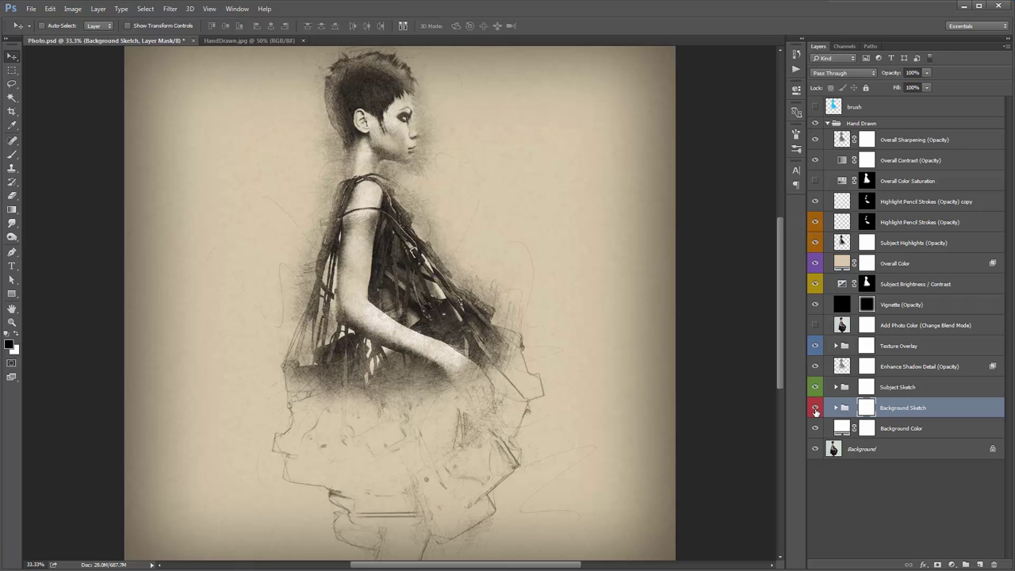
pyautogui.press('z')
pyautogui.click(458, 309)
pyautogui.press('v')
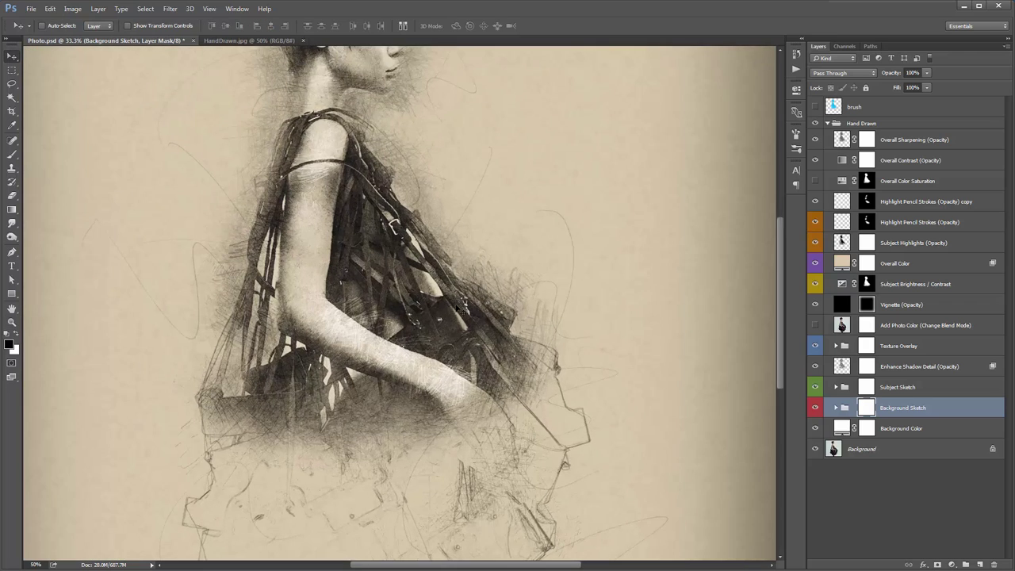
pyautogui.scroll(-5, 563, 193)
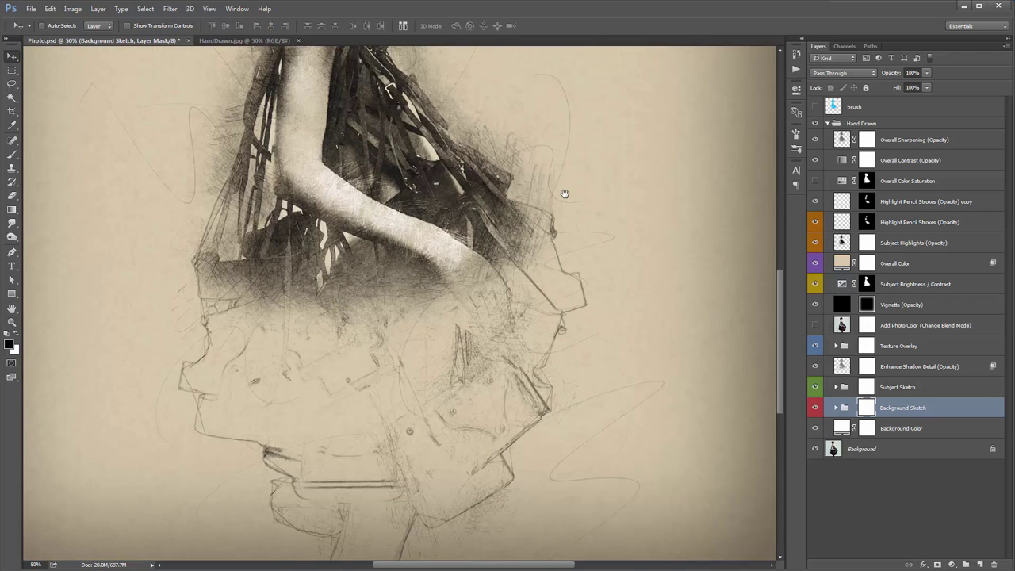
# Expand the Background Sketch group and compare the skirt area with the Grit Texture layer hidden and shown.
pyautogui.click(836, 407)
pyautogui.scroll(-1, 886, 289)
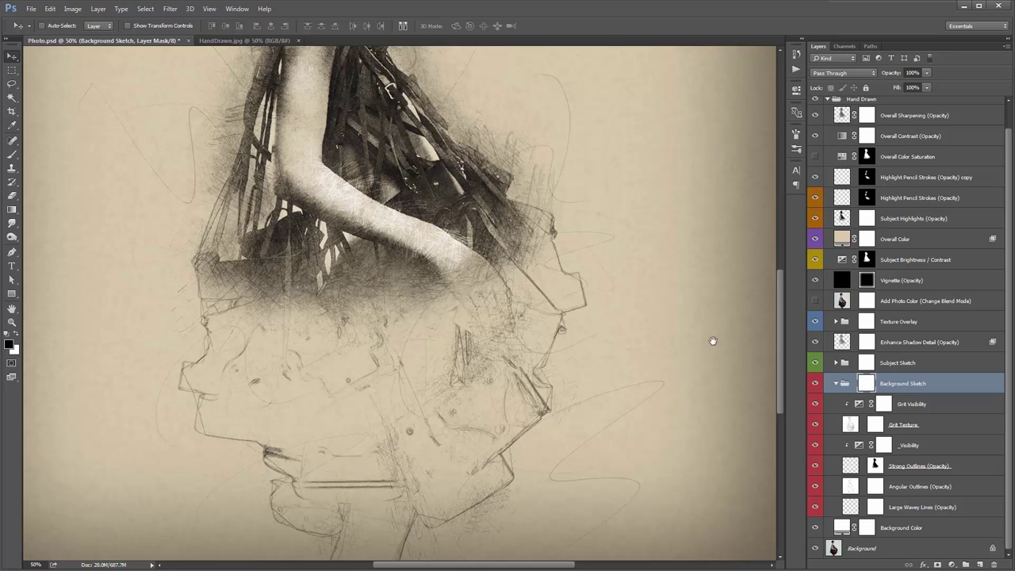
pyautogui.moveTo(653, 305); pyautogui.dragTo(697, 283)
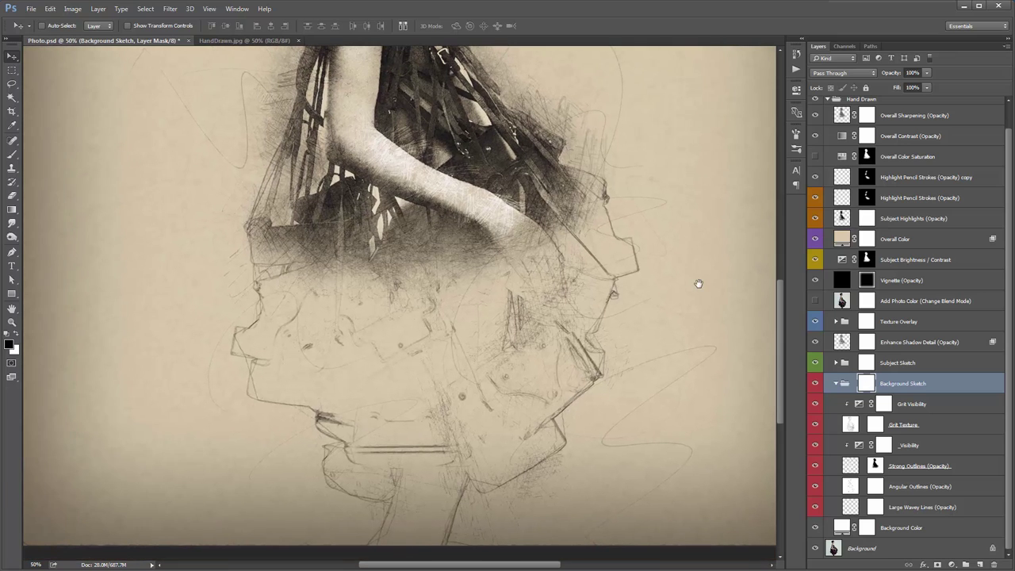
pyautogui.click(816, 425)
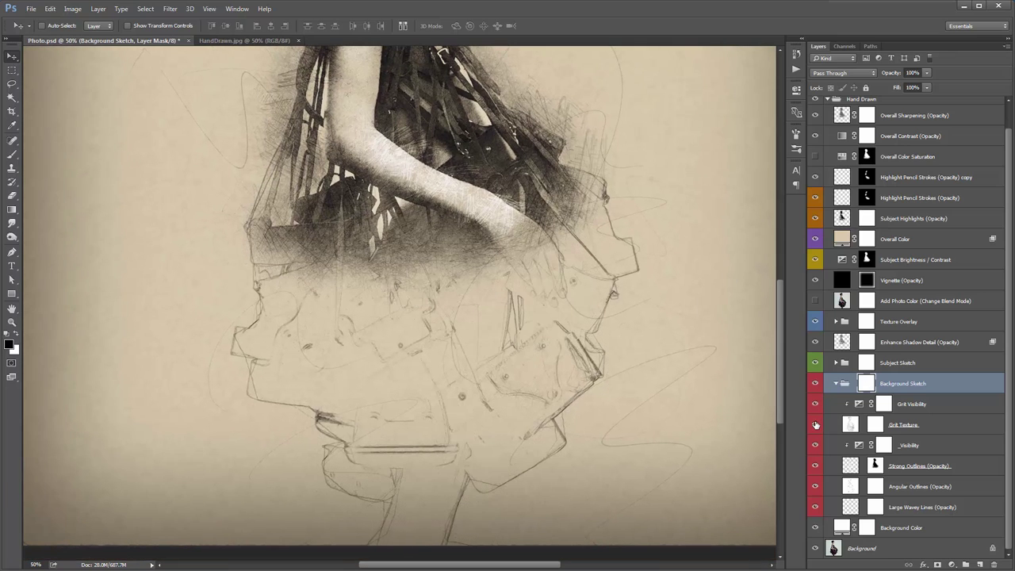
pyautogui.click(816, 425)
pyautogui.click(816, 425)
pyautogui.moveTo(563, 255); pyautogui.dragTo(547, 275)
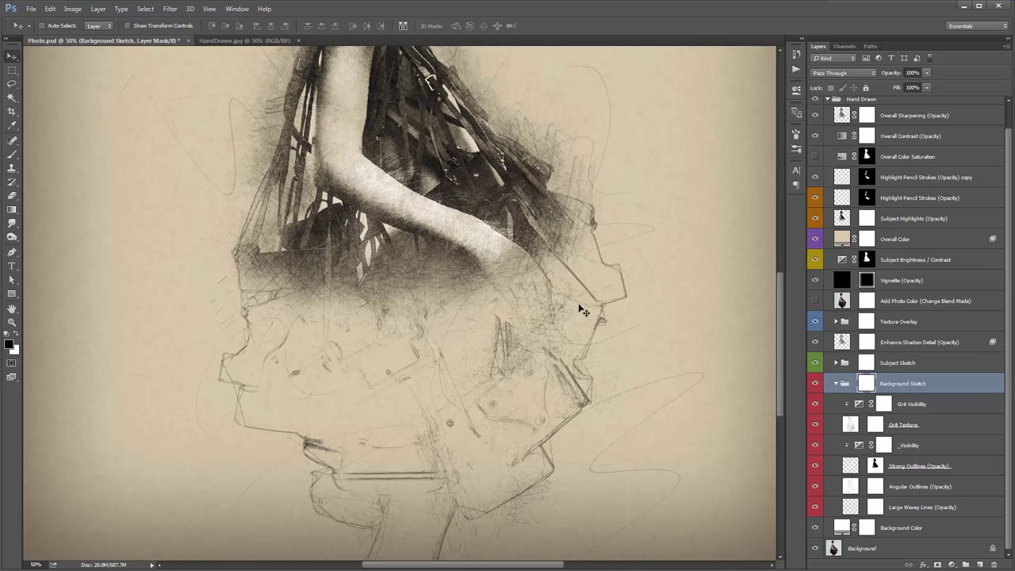
# Set the gamma correction of the Grit Visibility Exposure adjustment to about 1.67, after trying 0.55.
pyautogui.doubleClick(860, 405)
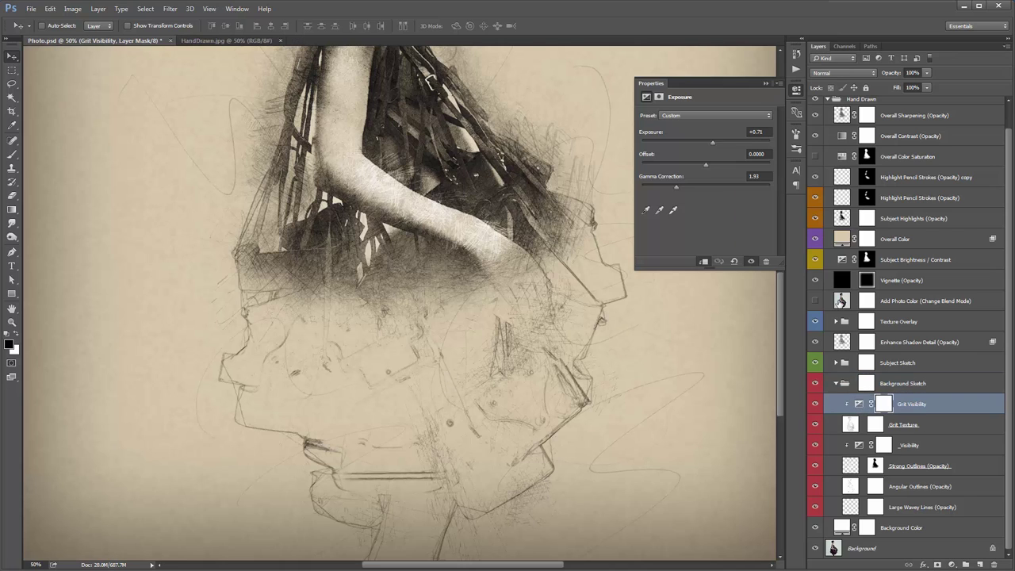
pyautogui.click(729, 186)
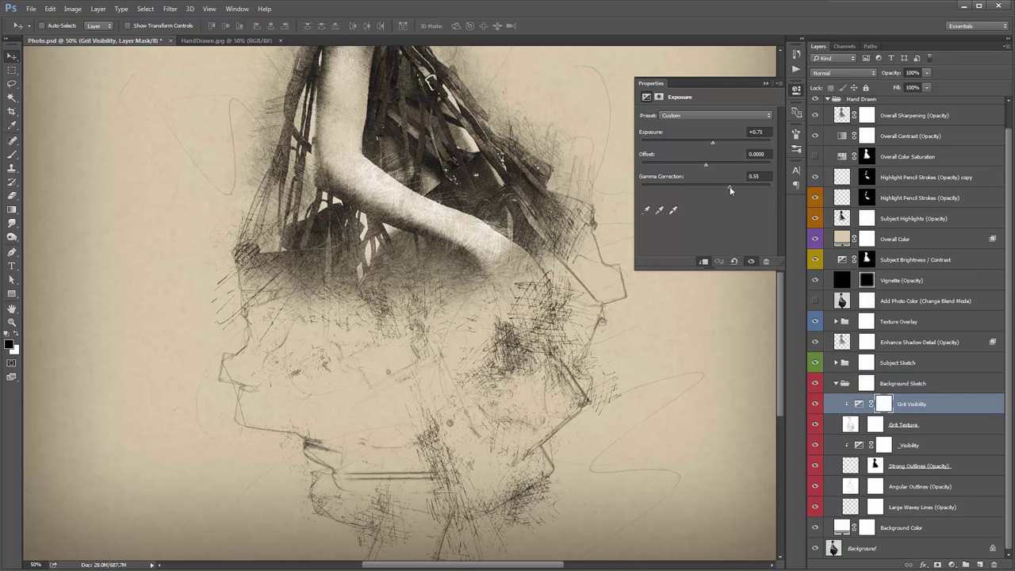
pyautogui.click(707, 186)
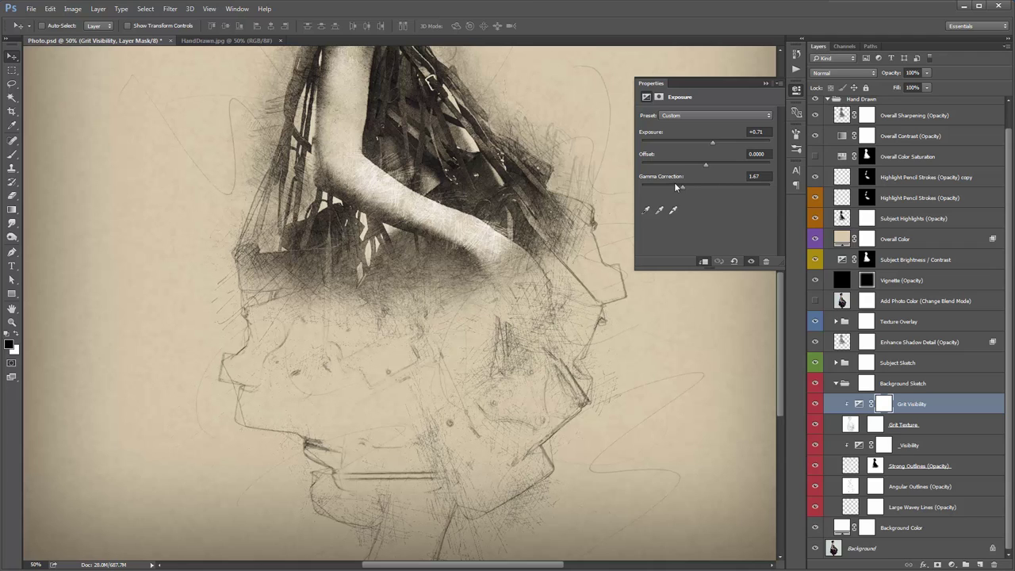
pyautogui.click(766, 82)
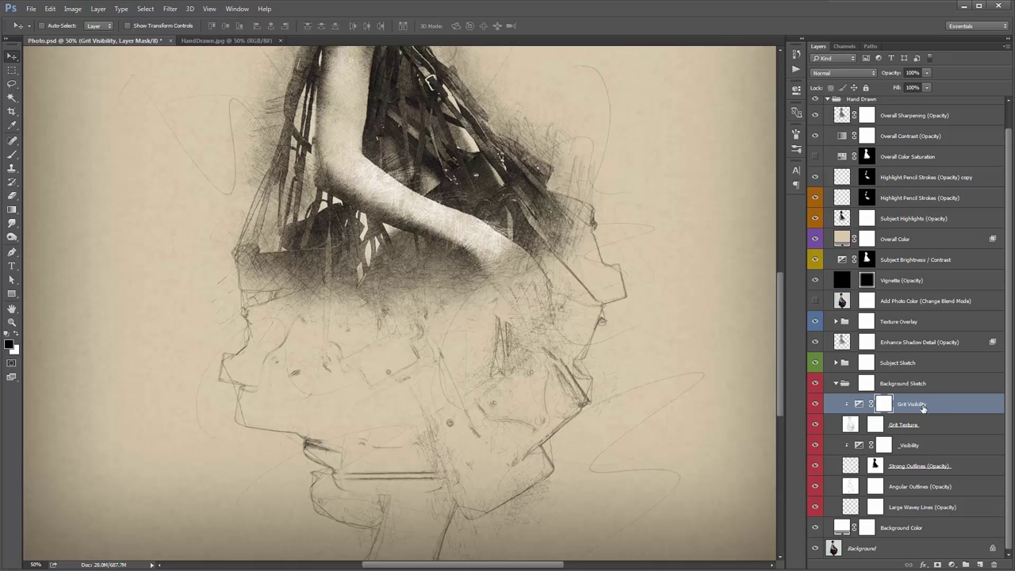
# Select the Strong Outlines layer and compare the skirt's lines with it hidden and shown.
pyautogui.click(921, 442)
pyautogui.click(917, 470)
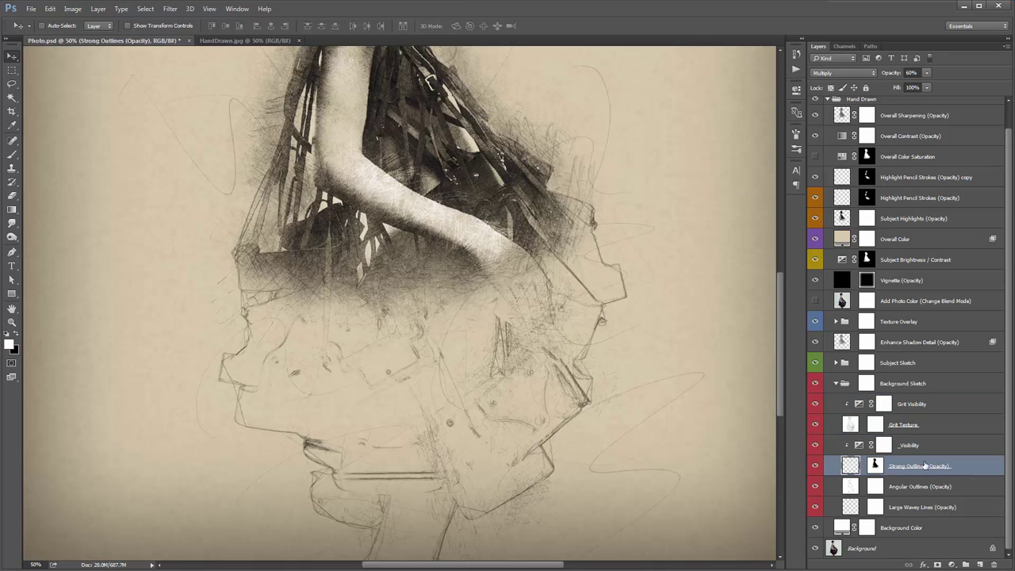
pyautogui.click(817, 468)
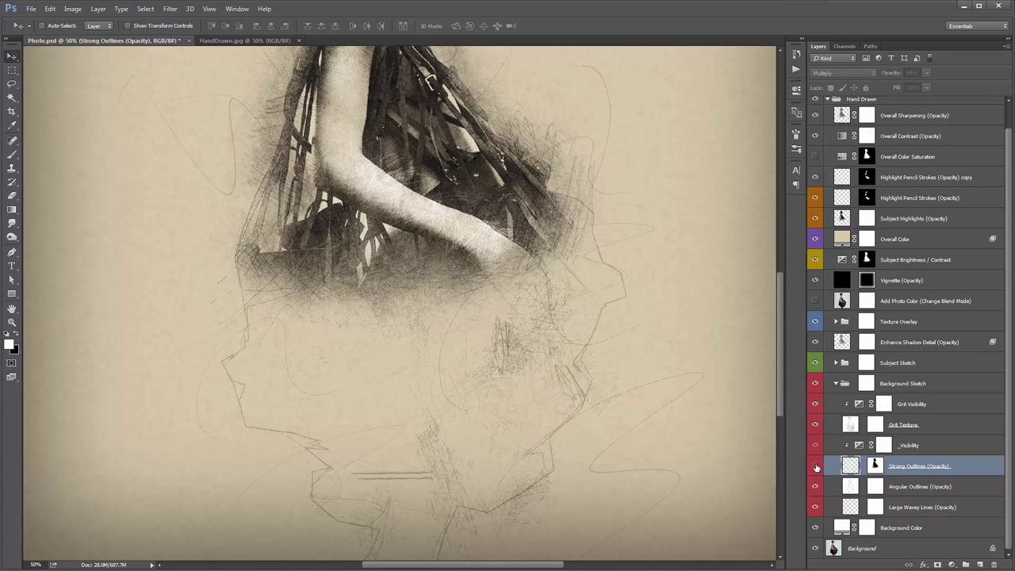
pyautogui.click(816, 467)
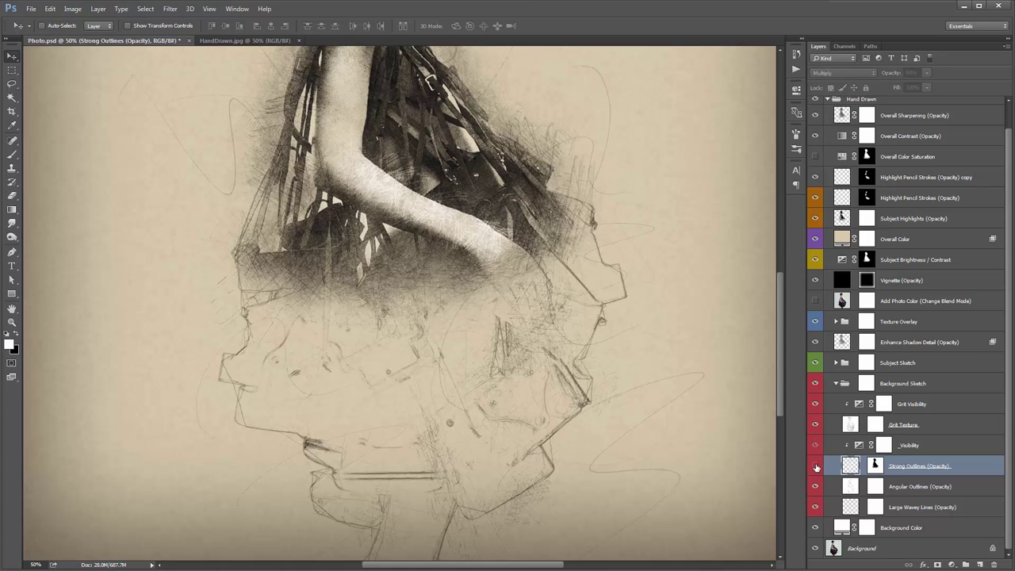
pyautogui.click(816, 467)
pyautogui.click(816, 467)
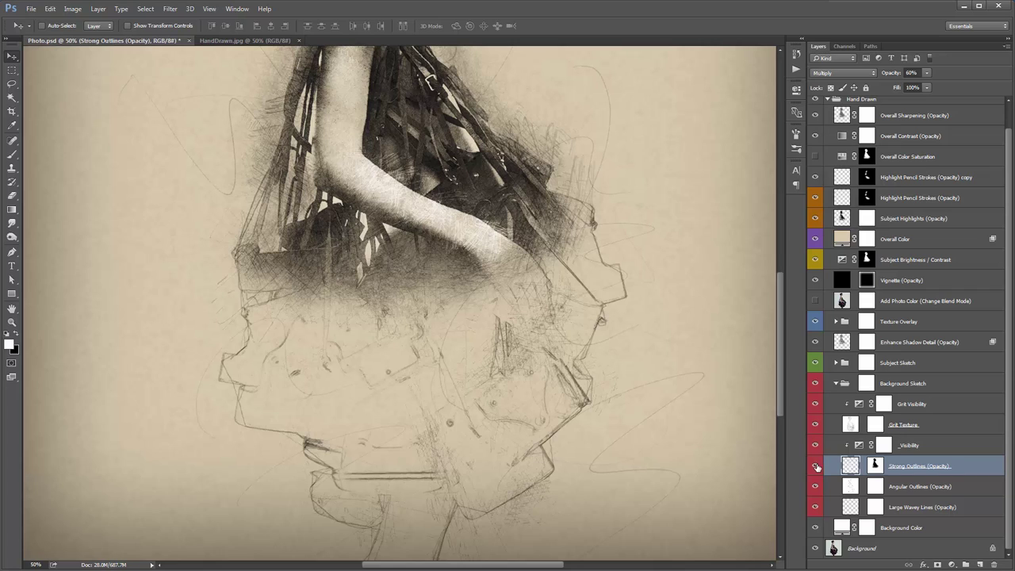
# Set the gamma correction of the _Visibility Exposure adjustment to 0.25 and check the outlines on the figure as a whole.
pyautogui.doubleClick(860, 445)
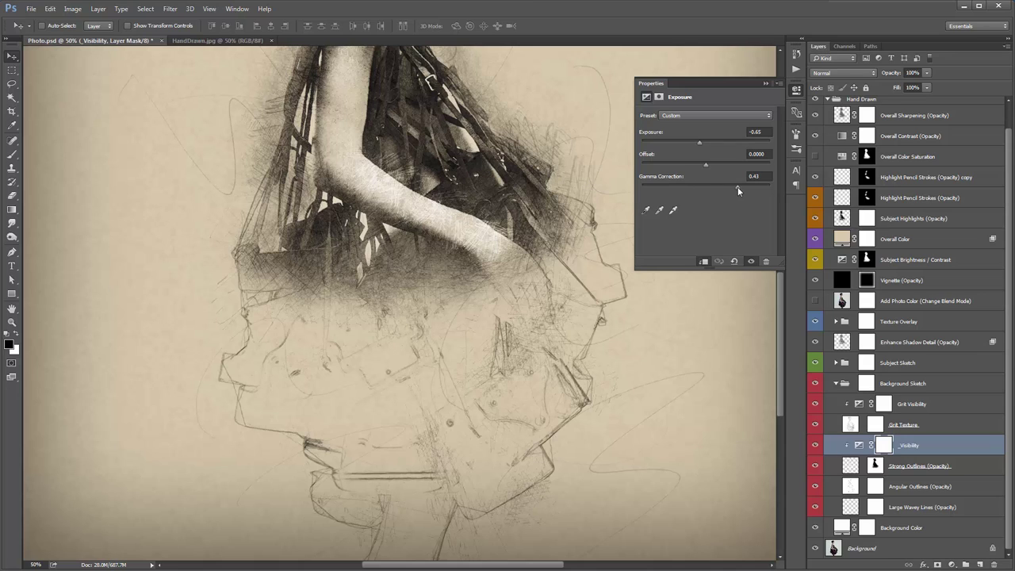
pyautogui.moveTo(746, 187); pyautogui.dragTo(749, 187)
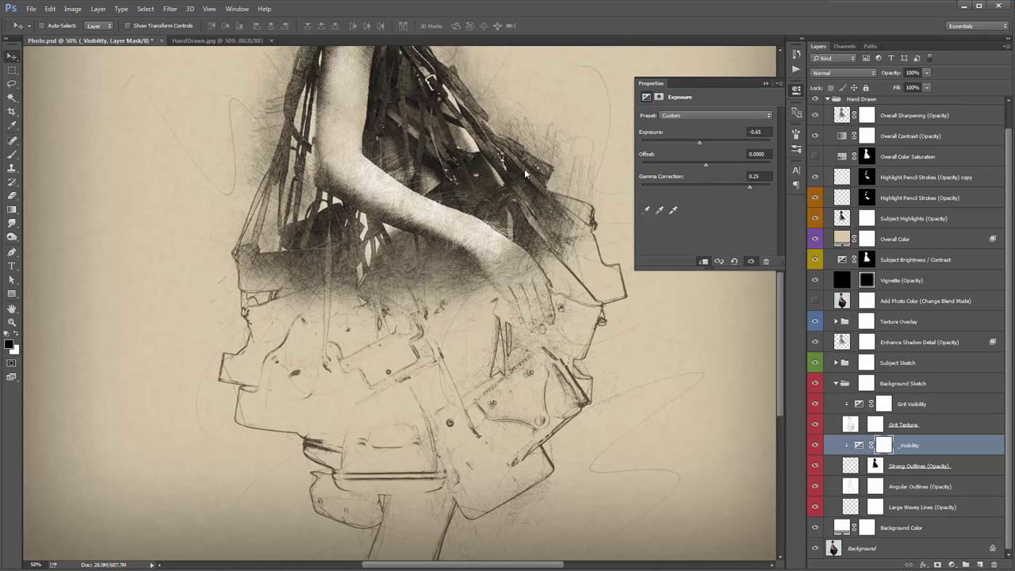
pyautogui.hotkey('ctrl', '0')
pyautogui.hotkey('ctrl', '+')
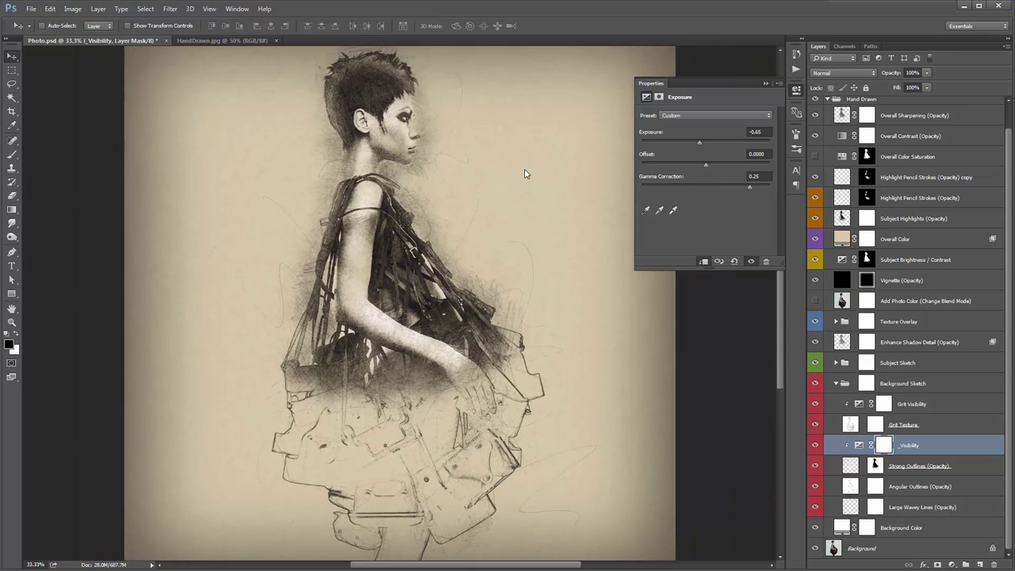
# Set the _Visibility adjustment's exposure to -0.33 after trying +0.17, +0.61 and +0.22, and readjust its gamma correction to keep the outlines strong.
pyautogui.moveTo(746, 187); pyautogui.dragTo(665, 185)
pyautogui.moveTo(699, 143); pyautogui.dragTo(711, 143)
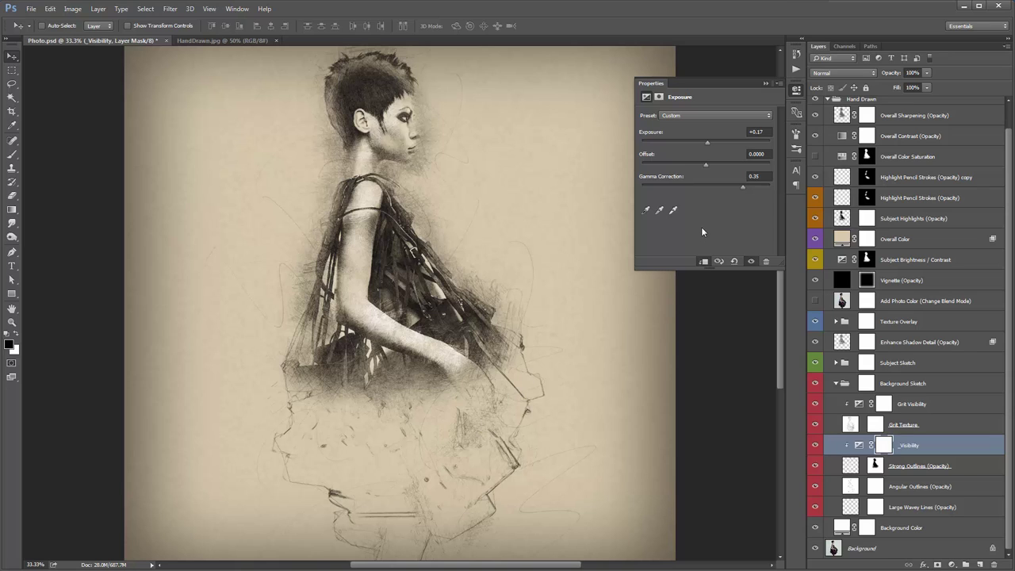
pyautogui.moveTo(707, 143); pyautogui.dragTo(706, 144)
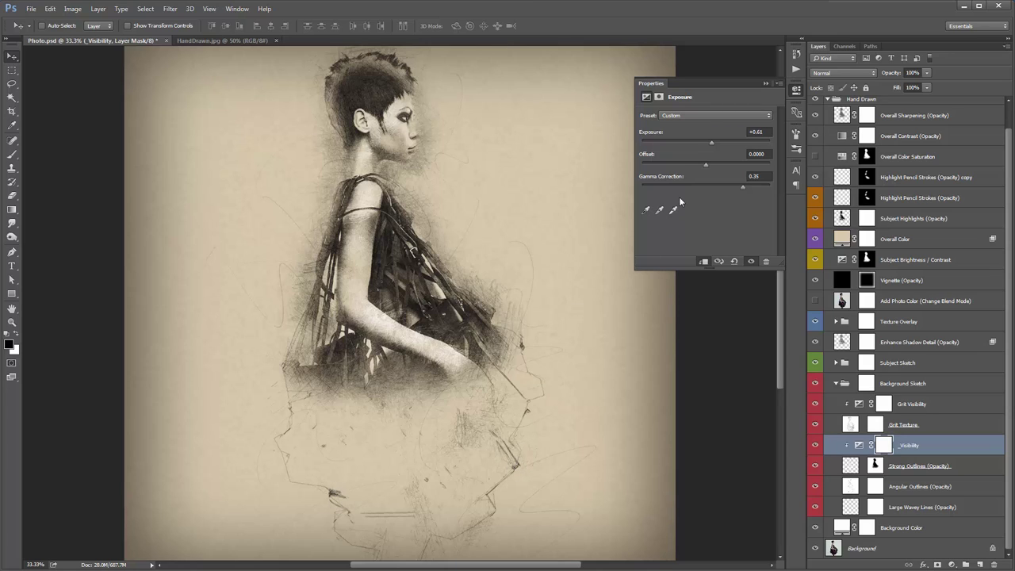
pyautogui.moveTo(712, 143)
pyautogui.mouseDown()
pyautogui.moveTo(700, 144)
pyautogui.moveTo(710, 143)
pyautogui.mouseUp()
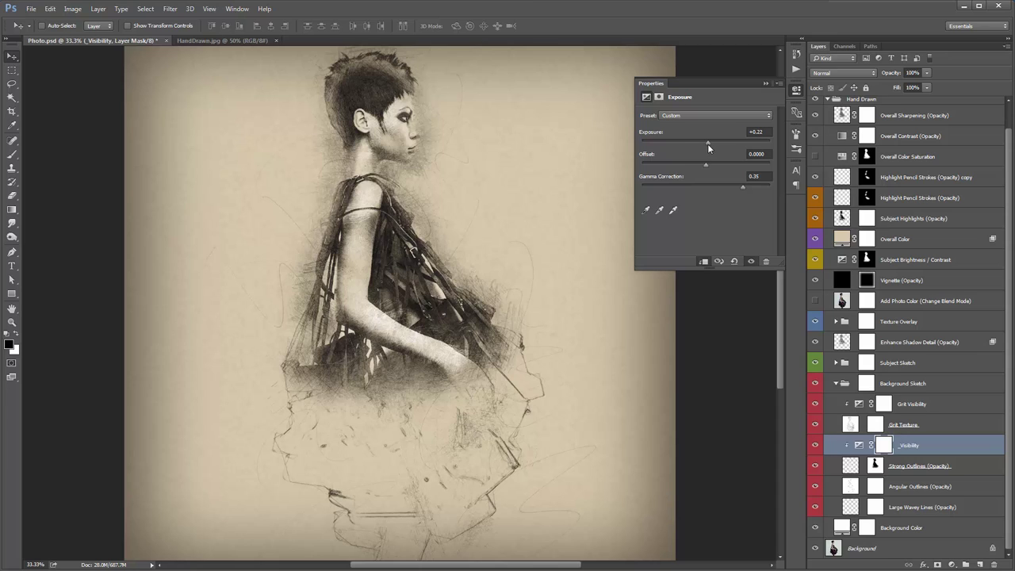
pyautogui.moveTo(711, 143); pyautogui.dragTo(702, 145)
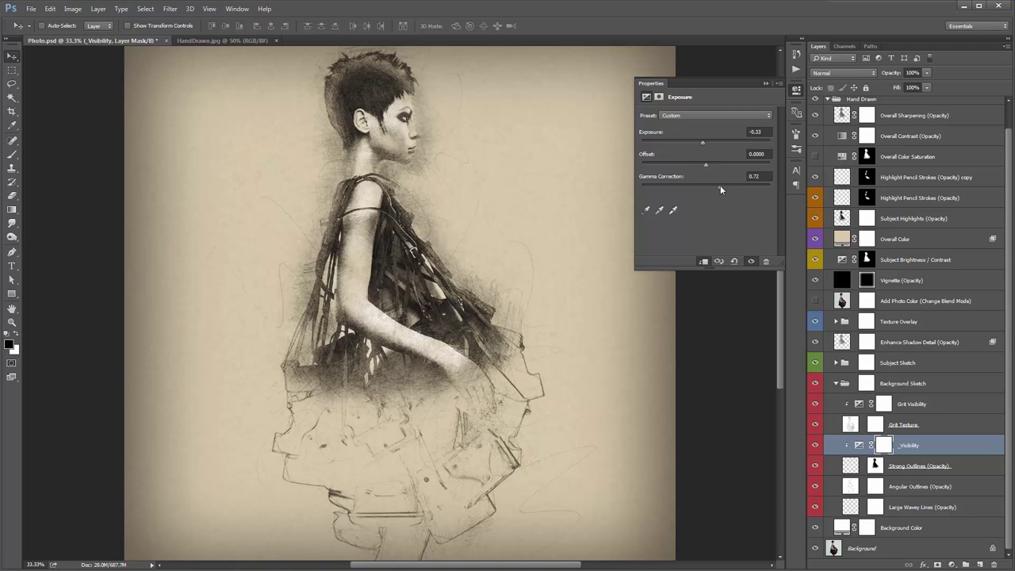
pyautogui.moveTo(720, 188); pyautogui.dragTo(746, 189)
pyautogui.click(765, 82)
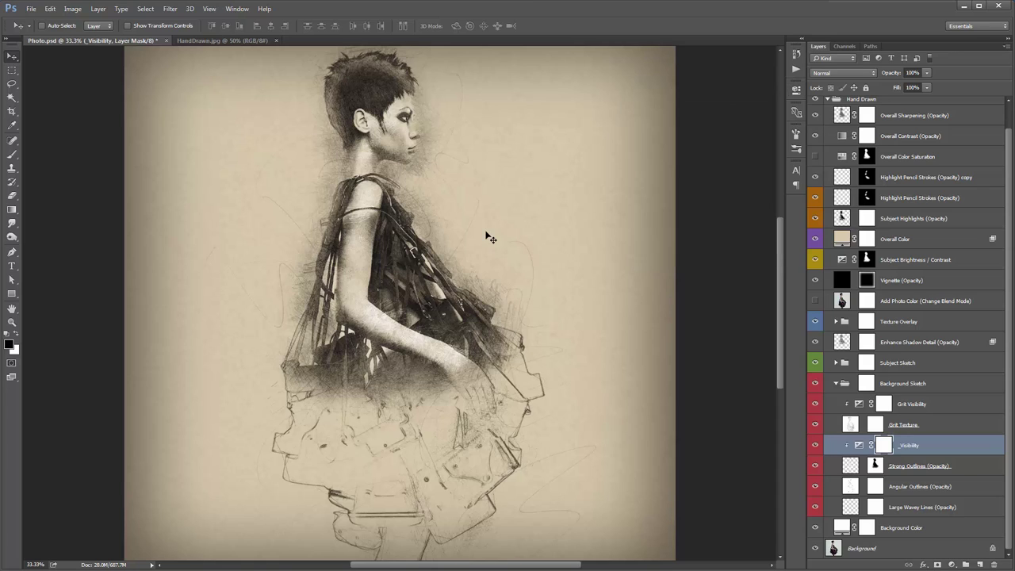
# Raise the Angular Outlines layer's opacity to 100%.
pyautogui.click(925, 466)
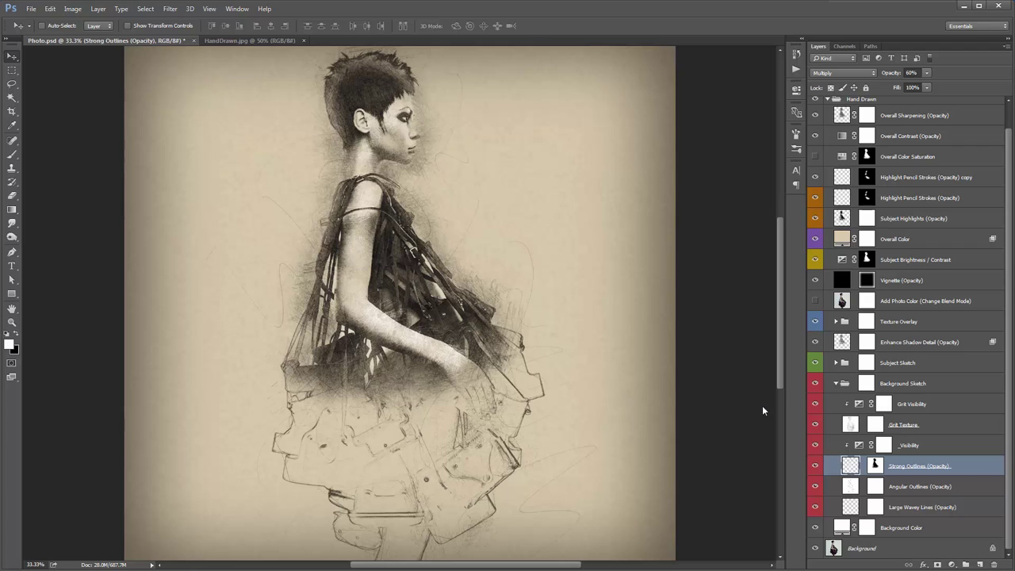
pyautogui.click(912, 489)
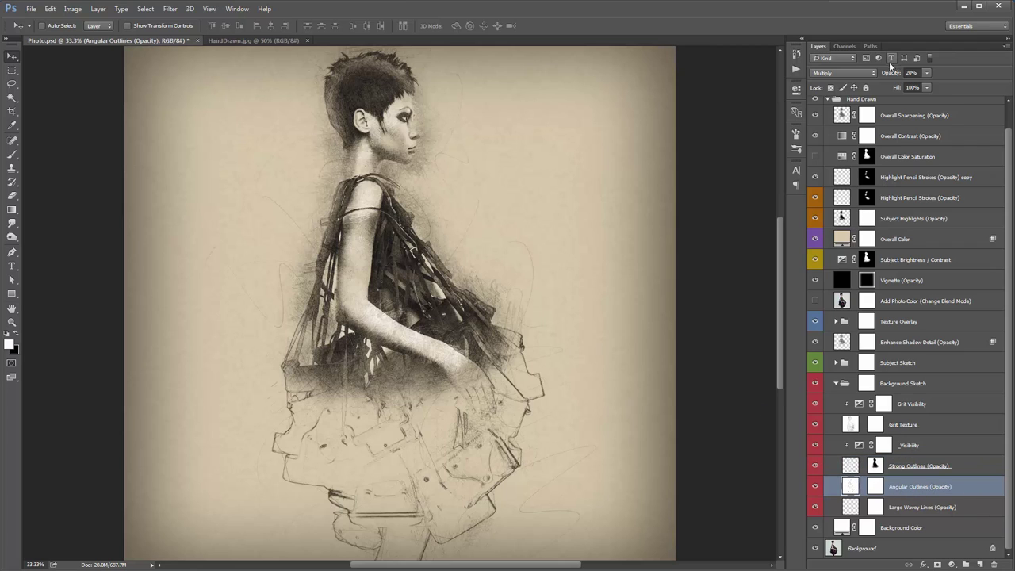
pyautogui.moveTo(885, 75); pyautogui.dragTo(951, 75)
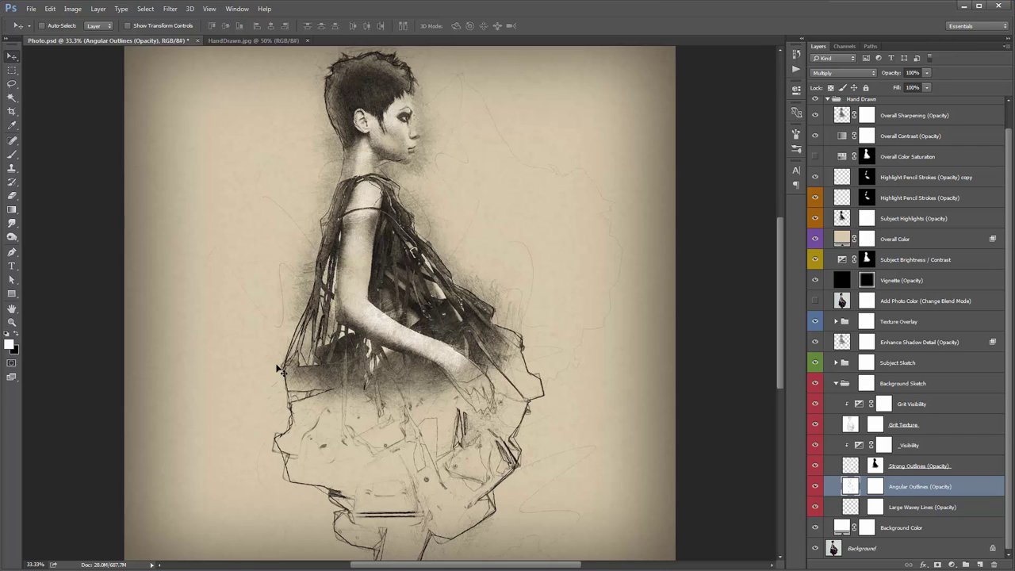
# Compare the Angular Outlines layer hidden and shown with Strong Outlines off, then show Strong Outlines again and set Angular Outlines to 20% opacity.
pyautogui.click(815, 466)
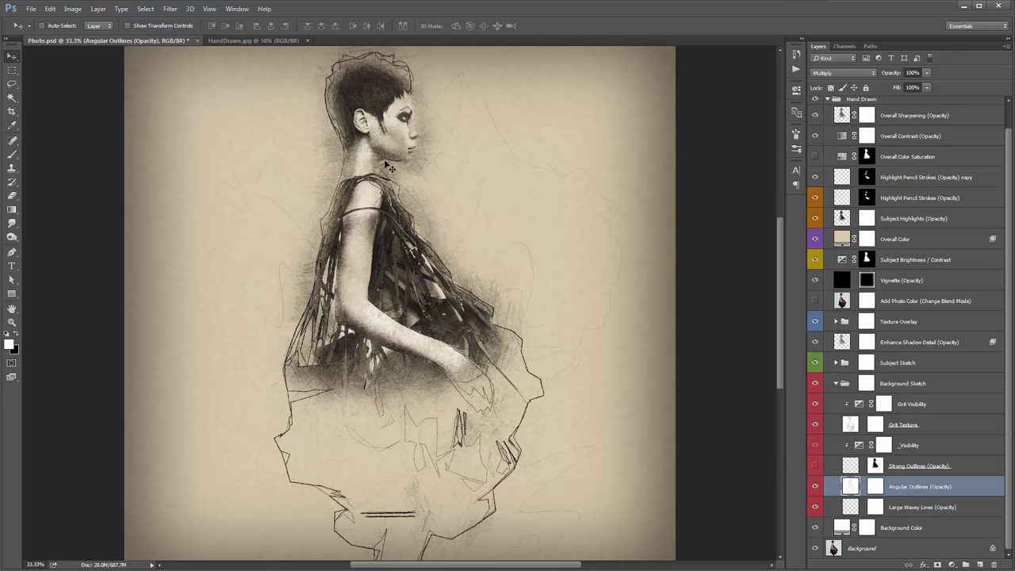
pyautogui.click(815, 485)
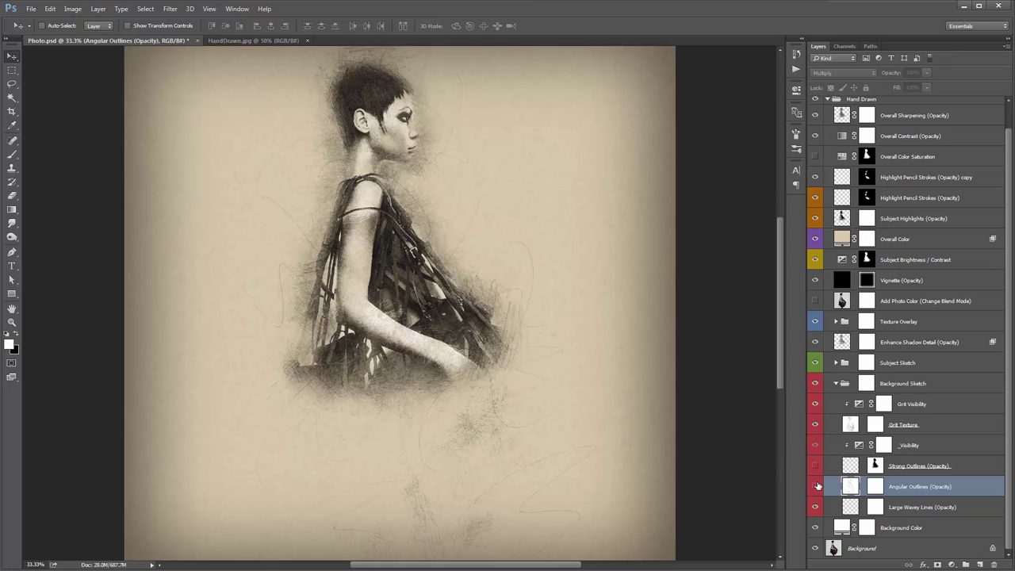
pyautogui.click(815, 485)
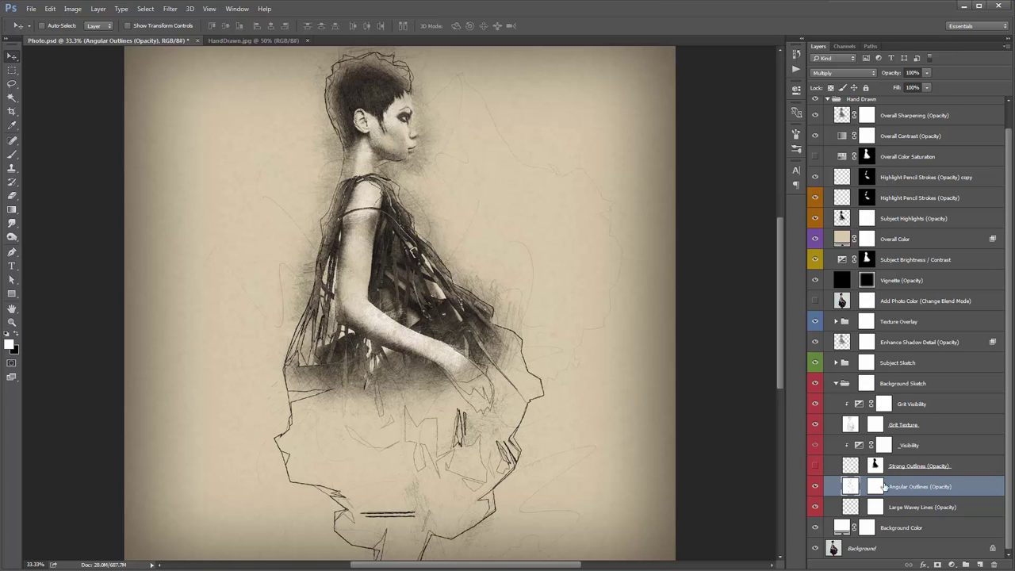
pyautogui.click(814, 466)
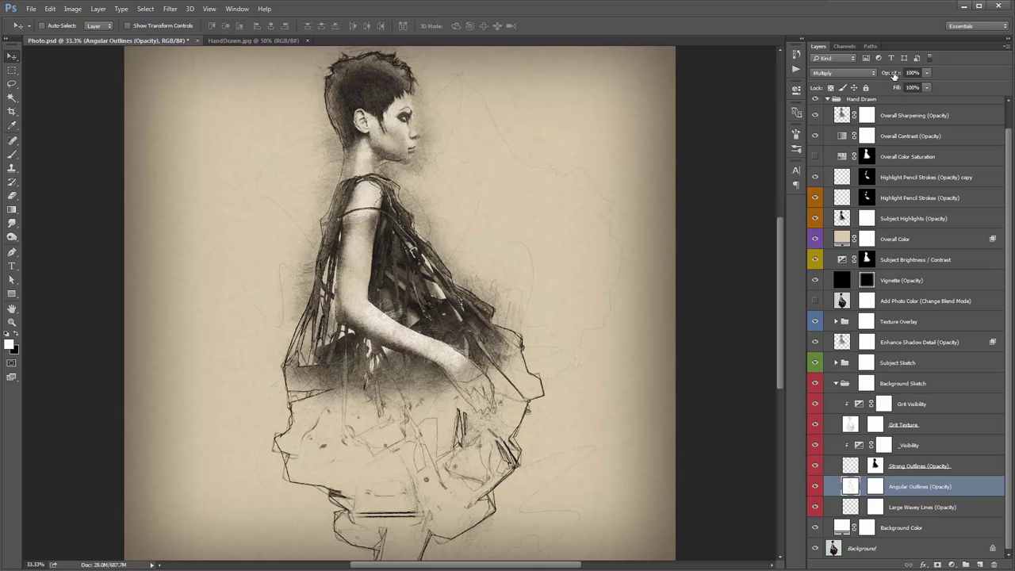
pyautogui.press('2')
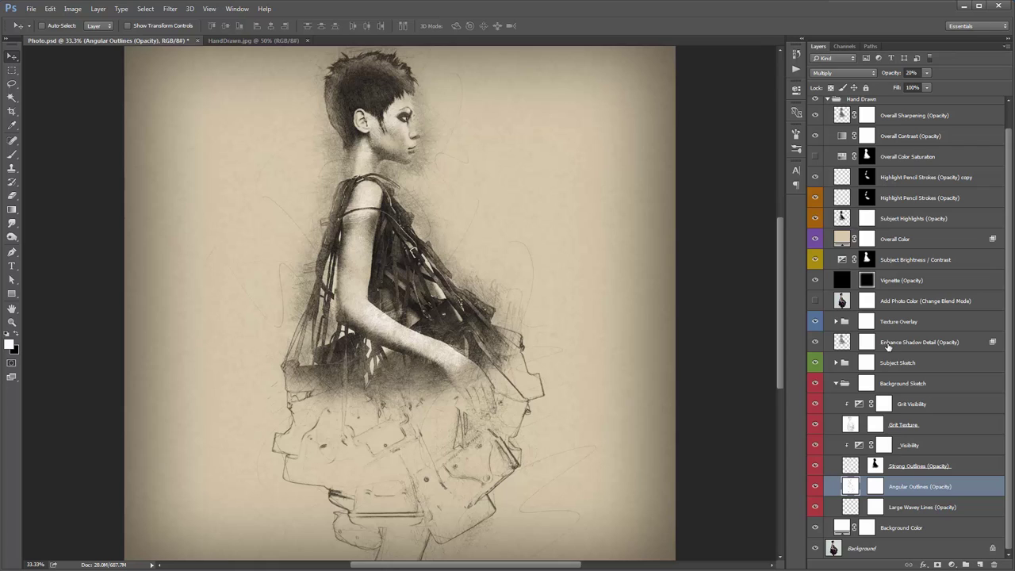
# Set the Large Wavey Lines layer's opacity to 100% and look over the loose lines around the figure.
pyautogui.click(909, 511)
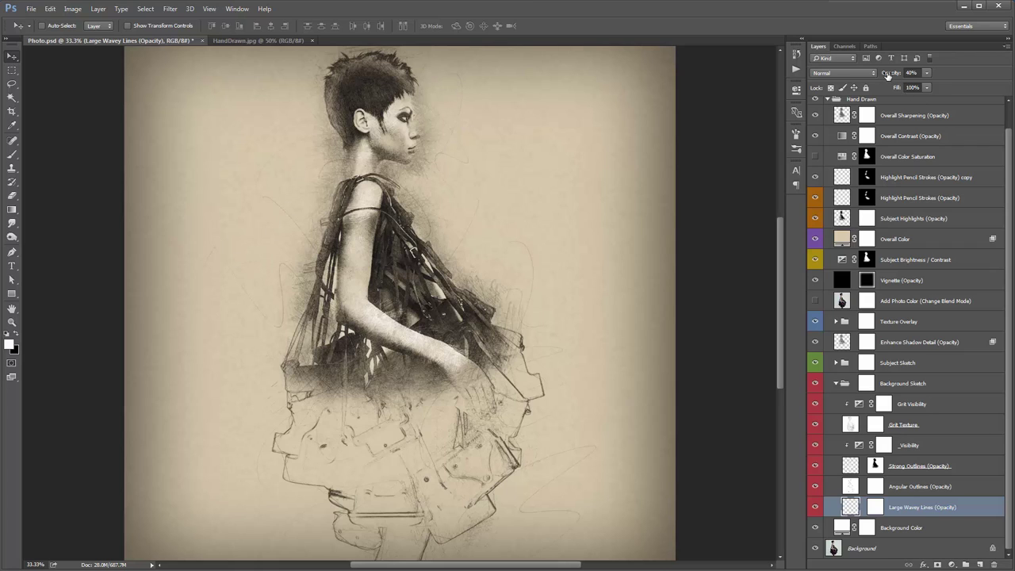
pyautogui.moveTo(887, 75); pyautogui.dragTo(934, 75)
pyautogui.scroll(1, 514, 306)
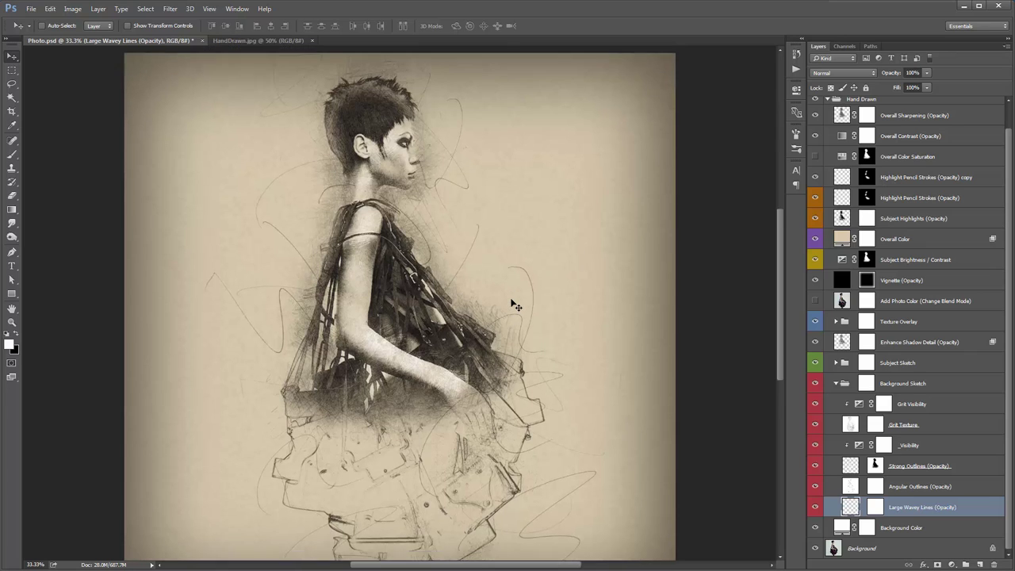
pyautogui.scroll(-1, 514, 301)
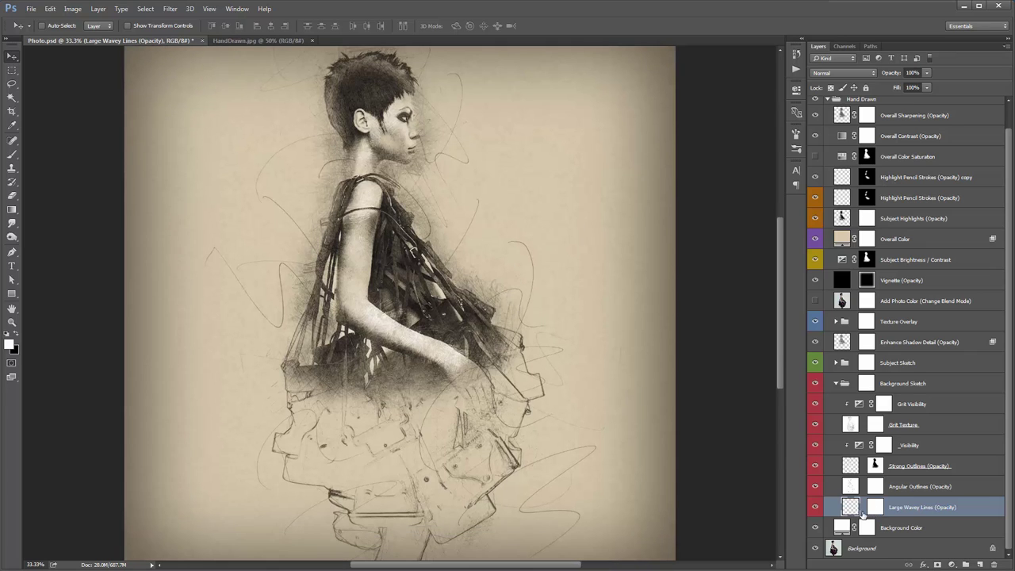
# Shift the Large Wavey Lines artwork slightly left around the figure and set the layer's opacity to 30%.
pyautogui.moveTo(493, 323); pyautogui.dragTo(500, 323)
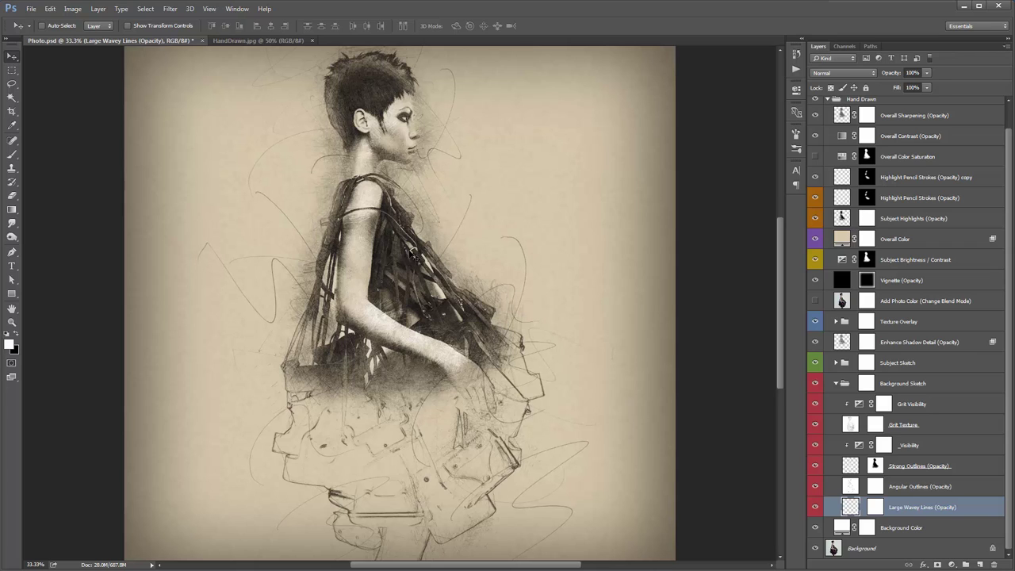
pyautogui.scroll(1, 408, 254)
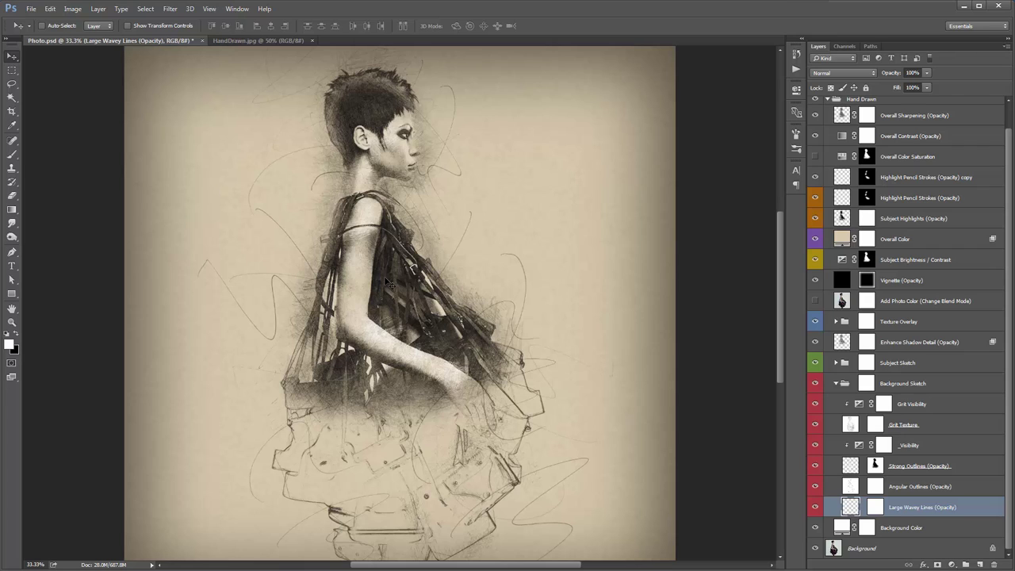
pyautogui.scroll(-1, 478, 261)
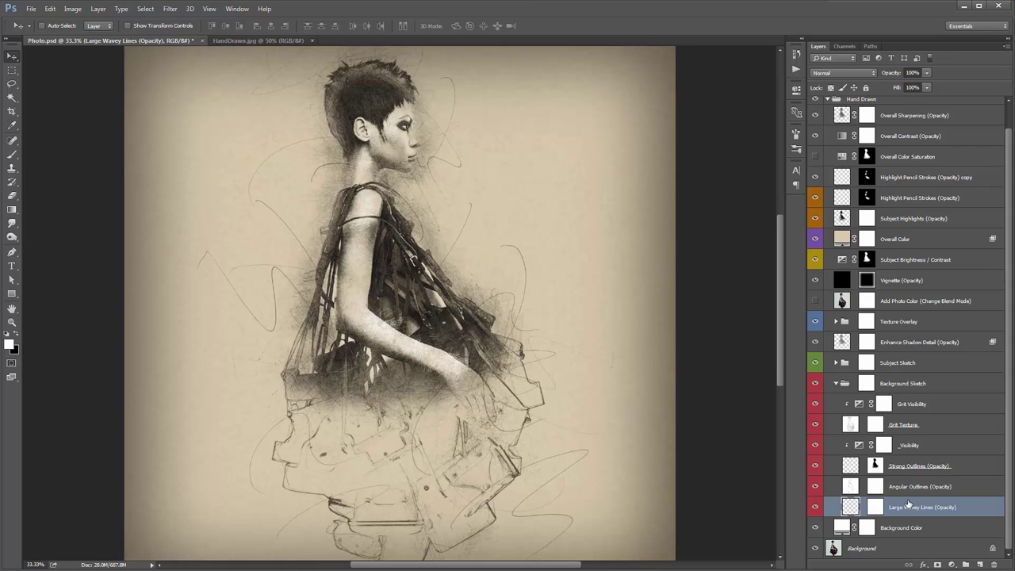
pyautogui.press('3')
# Reopen the _Visibility exposure adjustment, set its gamma correction to 0.54 and close its settings.
pyautogui.doubleClick(861, 447)
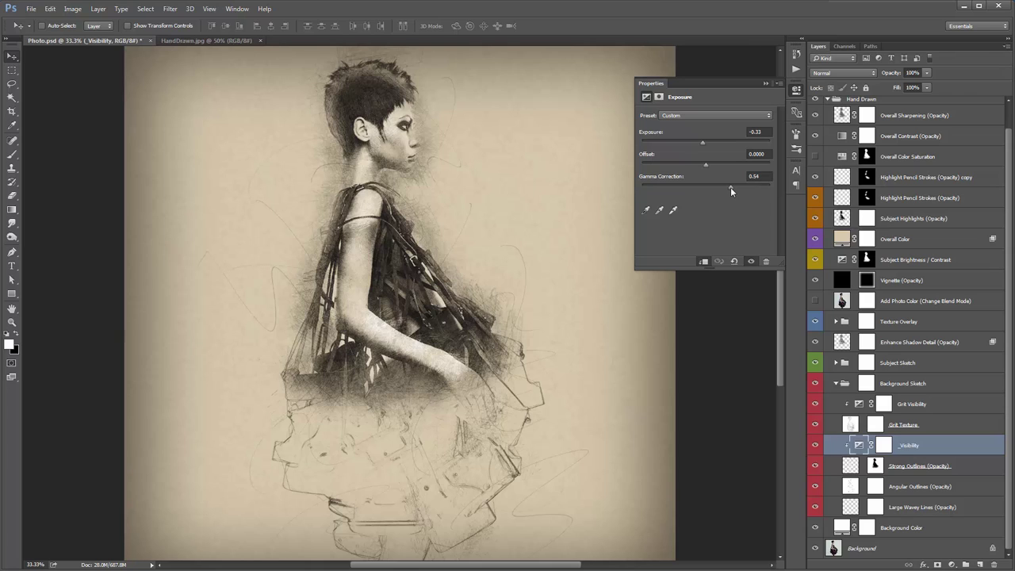
pyautogui.click(767, 83)
# Collapse the Hand Drawn group and compare the original photo with the sketch effect by hiding and showing the group repeatedly.
pyautogui.scroll(1, 829, 124)
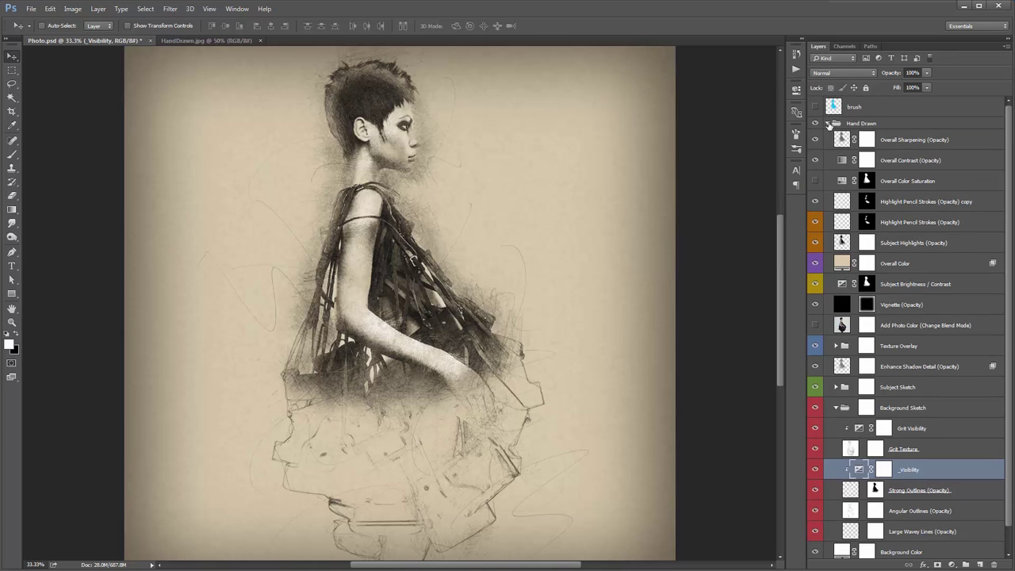
pyautogui.click(829, 125)
pyautogui.click(815, 124)
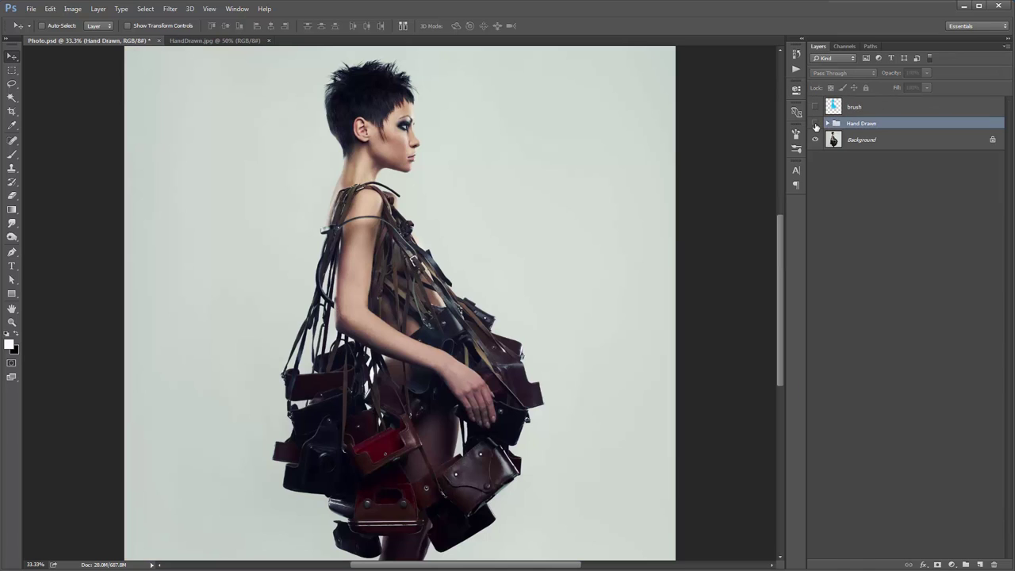
pyautogui.click(815, 124)
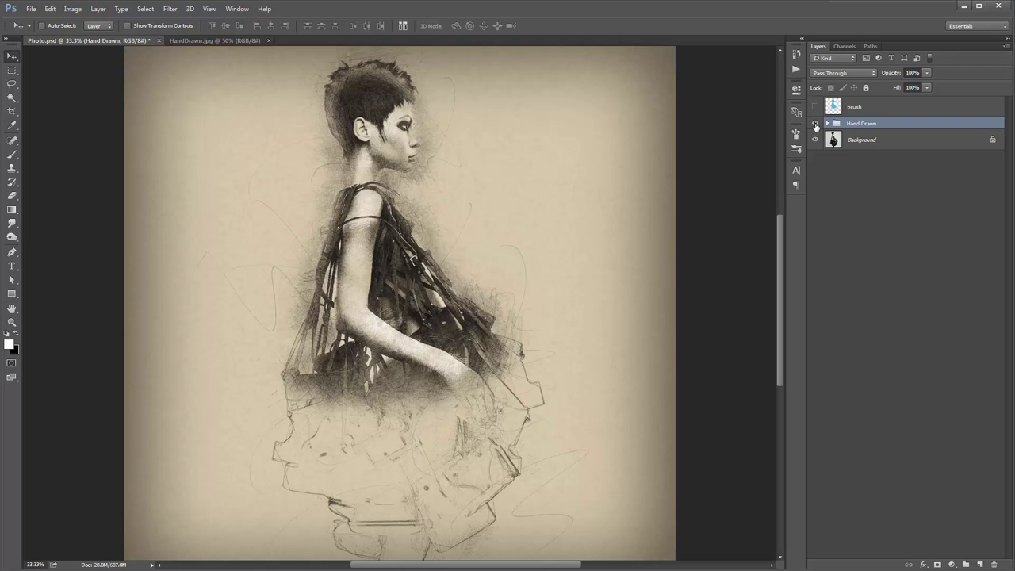
pyautogui.click(814, 125)
pyautogui.click(814, 124)
pyautogui.click(815, 125)
pyautogui.click(815, 124)
# Expand the Hand Drawn group, collapse its Background Sketch subgroup and select the Background Color layer.
pyautogui.click(827, 124)
pyautogui.scroll(-1, 841, 386)
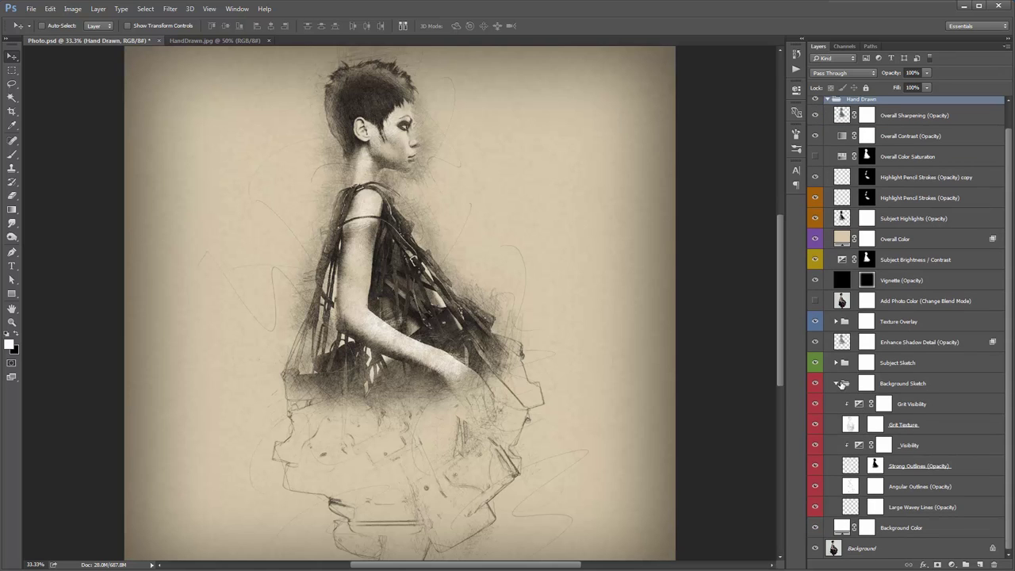
pyautogui.click(839, 383)
pyautogui.click(839, 383)
pyautogui.click(888, 429)
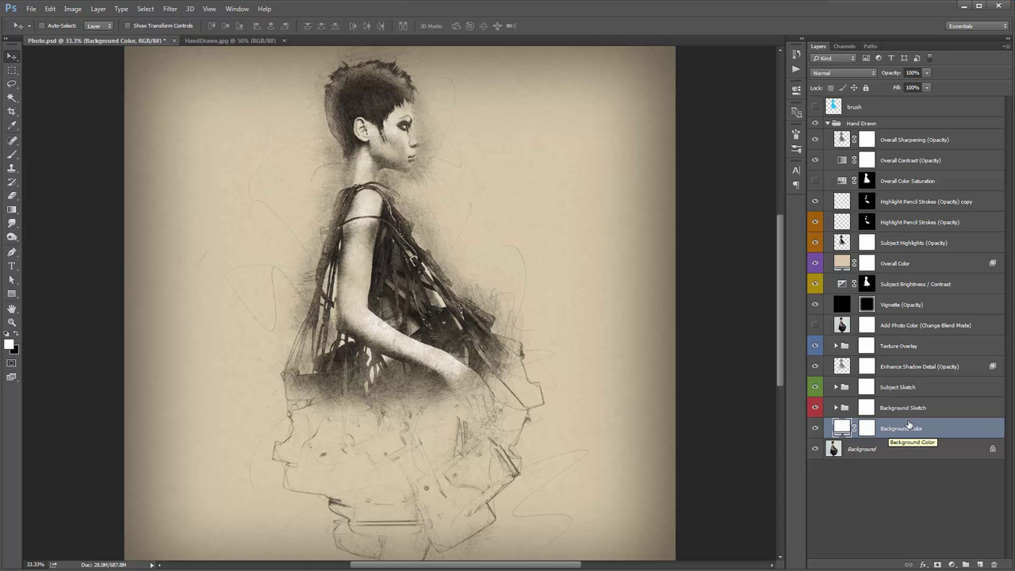
# Try the pink shades e49f9f and f8cccc as the Background Color fill and cancel the change.
pyautogui.doubleClick(845, 429)
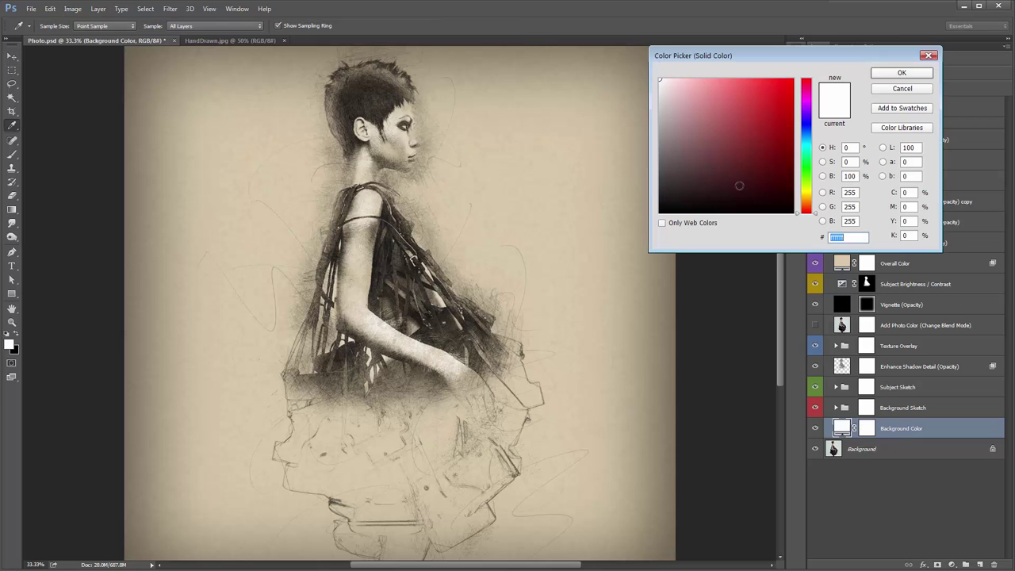
pyautogui.click(699, 93)
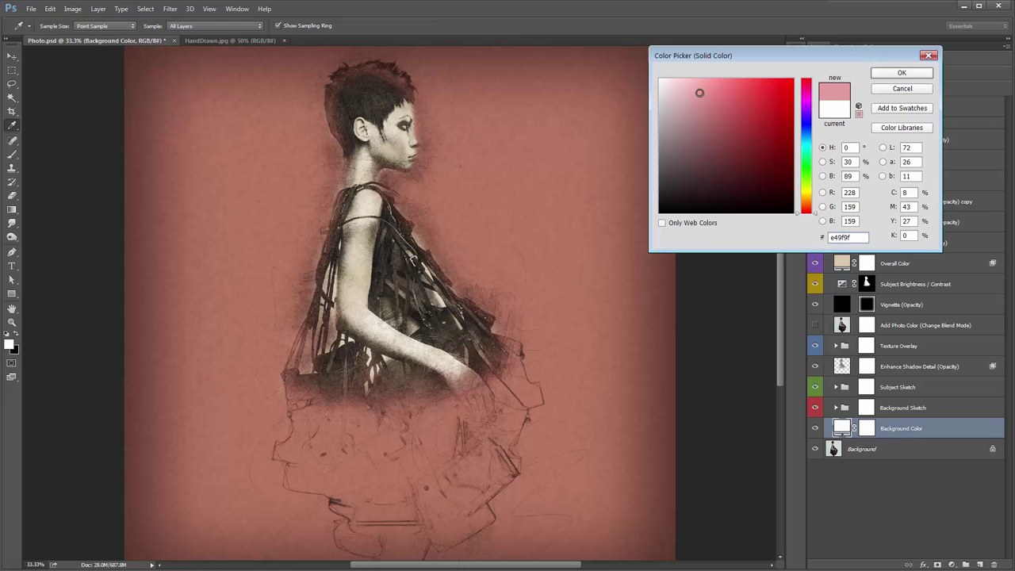
pyautogui.moveTo(700, 93); pyautogui.dragTo(681, 82)
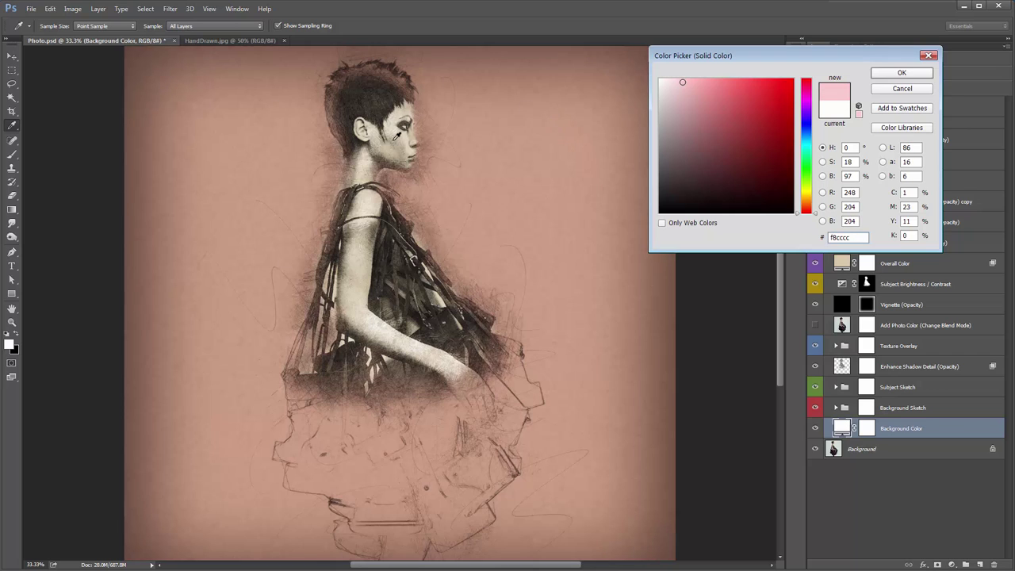
pyautogui.click(901, 89)
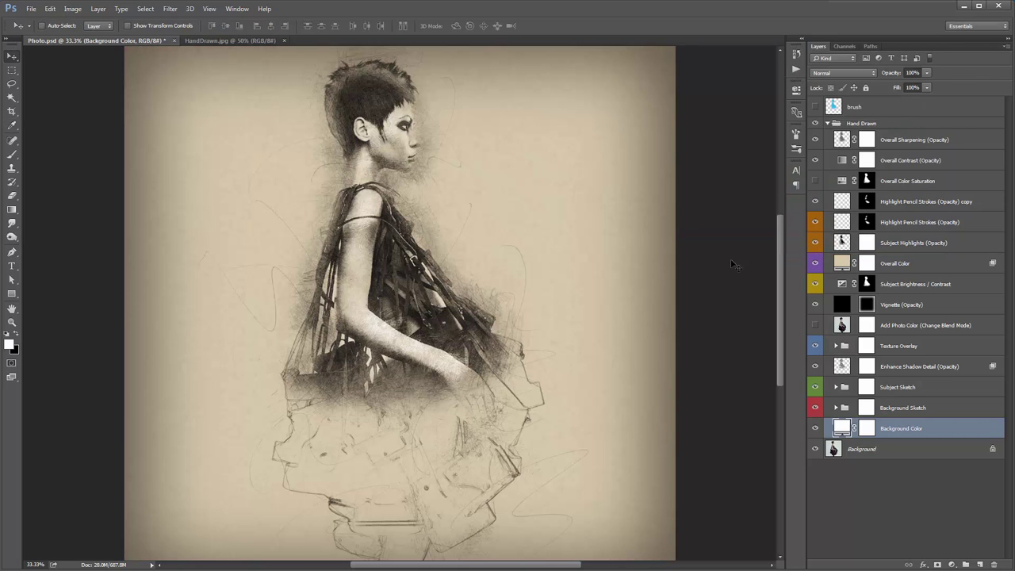
# Place Texture.jpg as an embedded image directly above the Background Color layer.
pyautogui.click(894, 266)
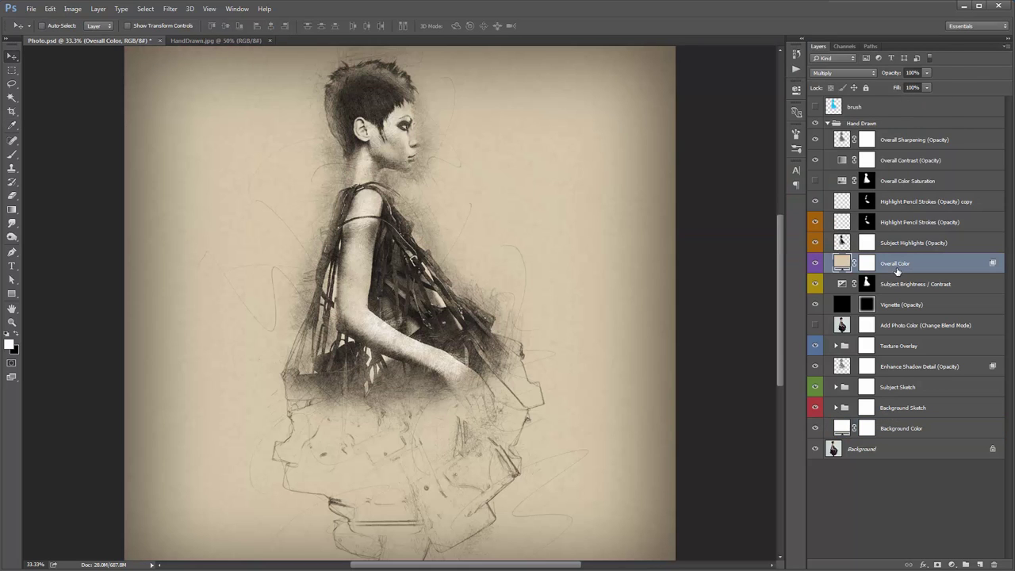
pyautogui.click(899, 429)
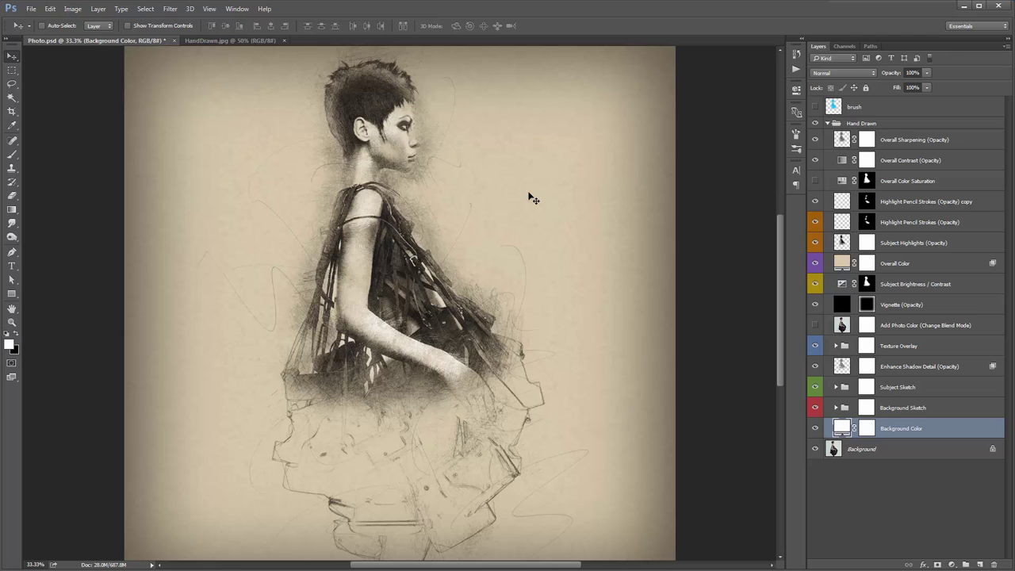
pyautogui.click(31, 8)
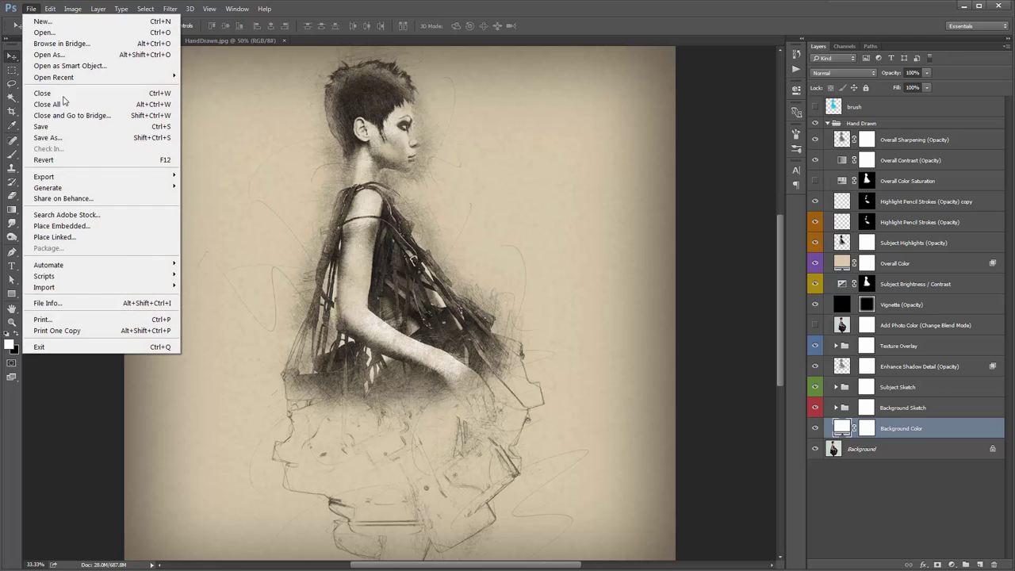
pyautogui.click(140, 229)
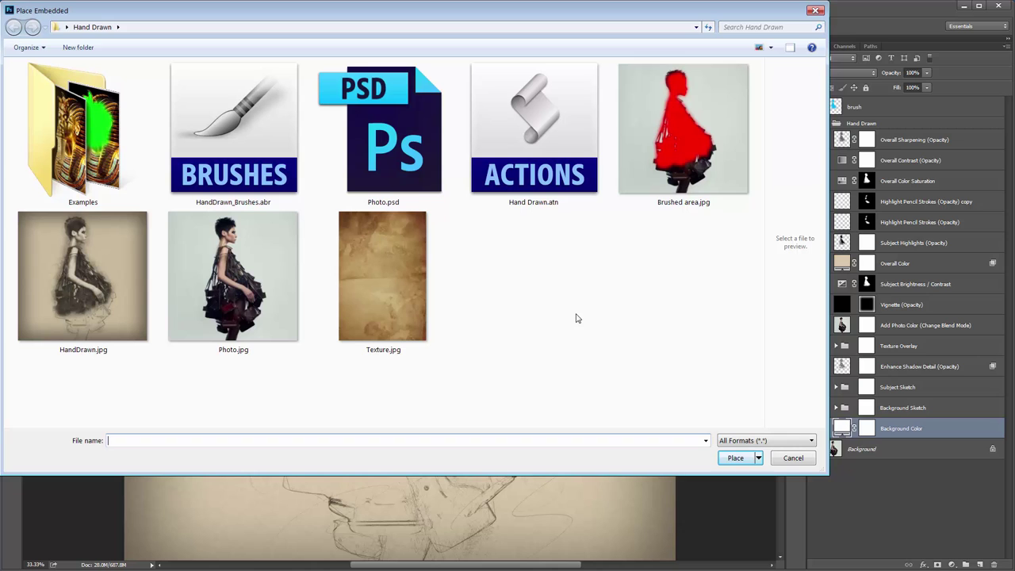
pyautogui.click(422, 276)
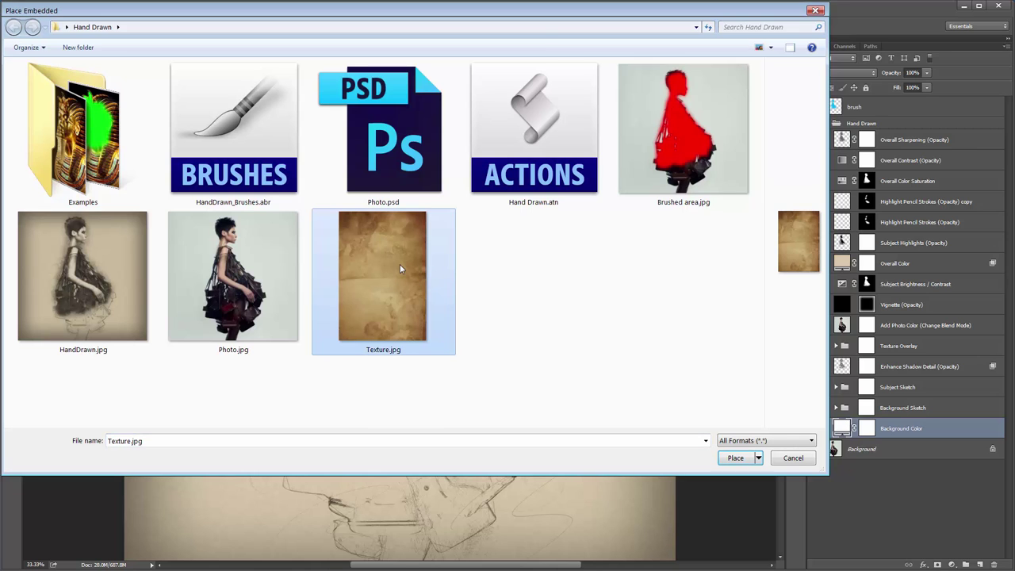
pyautogui.doubleClick(400, 269)
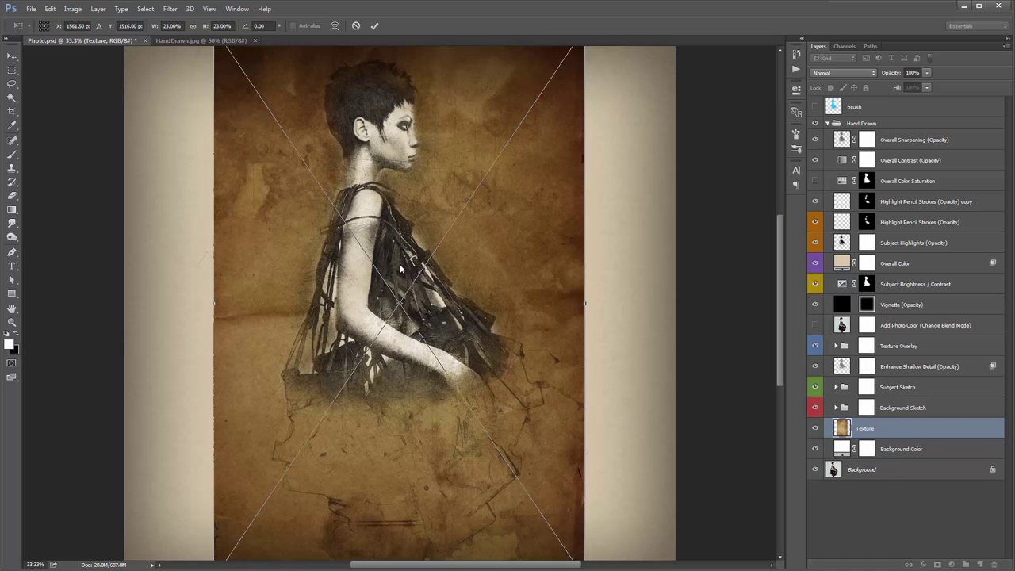
# Scale the placed texture proportionally from its centre to about 34.83% so it covers the whole canvas, and commit the transform.
pyautogui.hotkey('ctrl', '-')
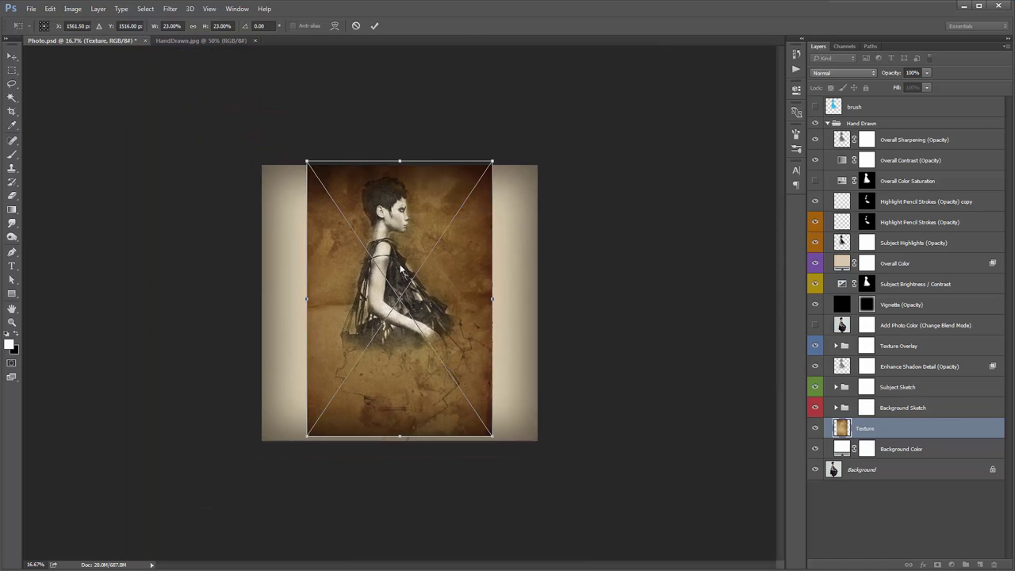
pyautogui.moveTo(491, 161); pyautogui.dragTo(559, 96)
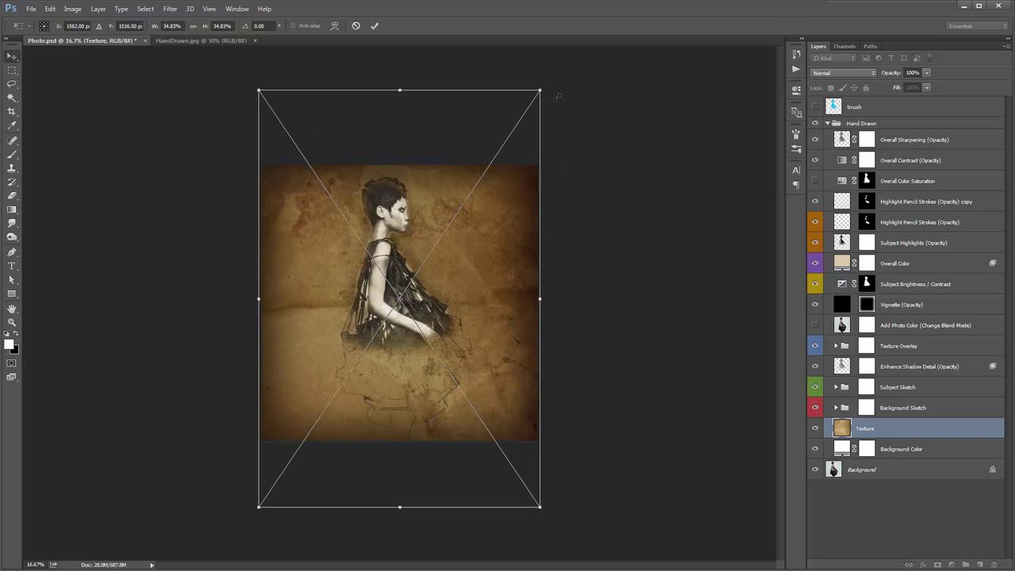
pyautogui.press('Return')
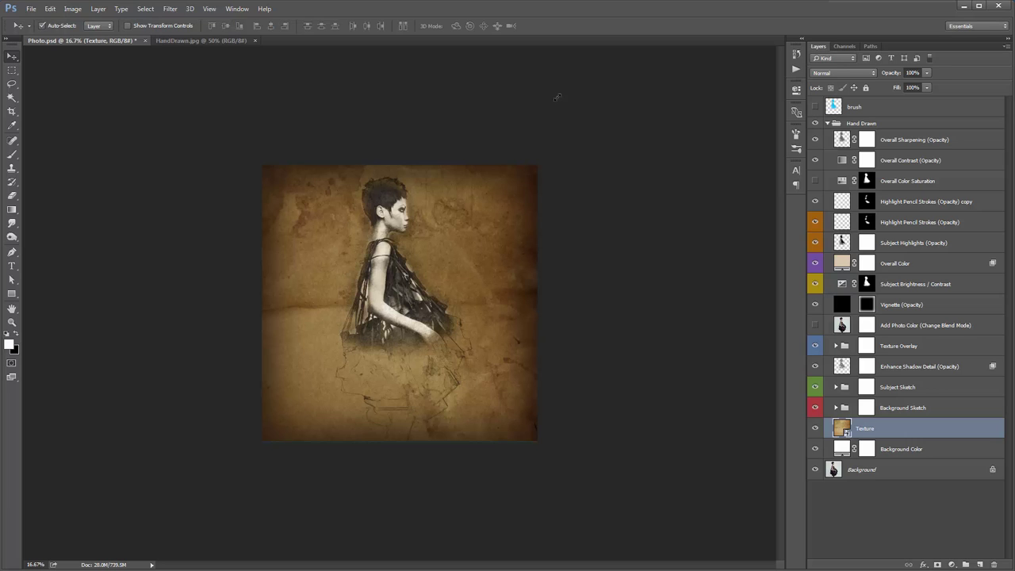
pyautogui.hotkey('ctrl', '0')
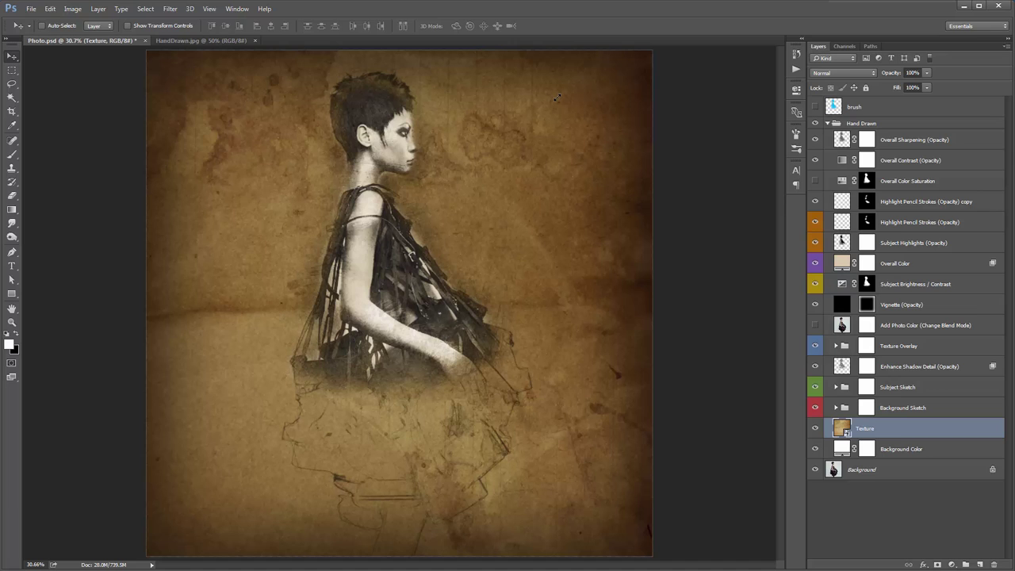
pyautogui.hotkey('ctrl', '+')
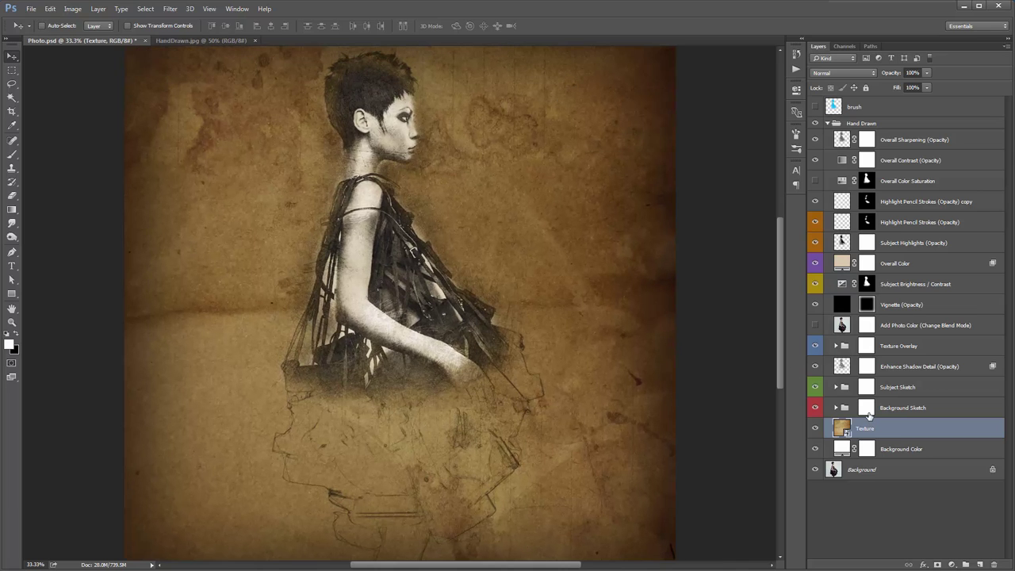
# Set the Texture layer's blend mode to Luminosity and its opacity to 28%.
pyautogui.click(828, 72)
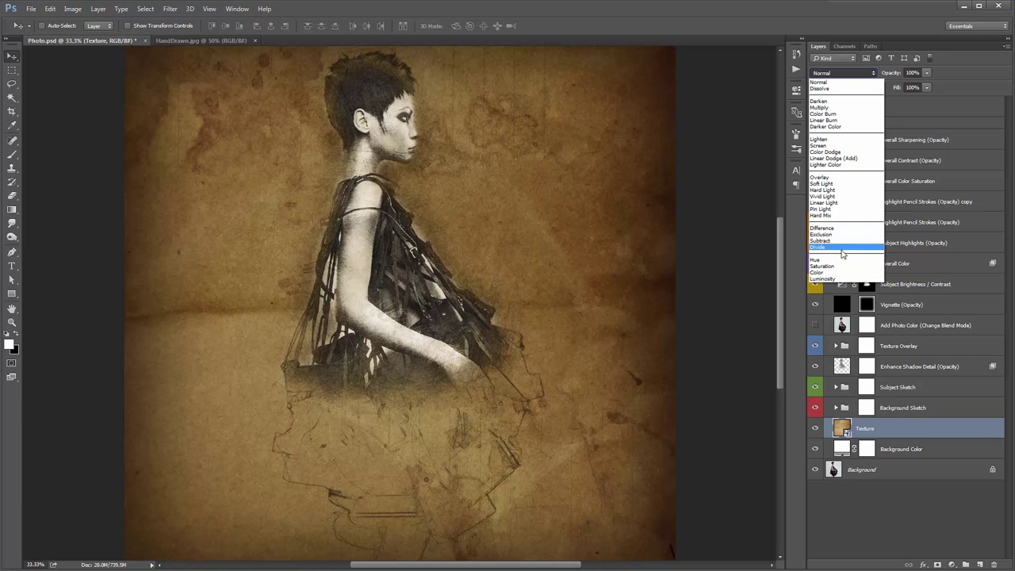
pyautogui.click(839, 281)
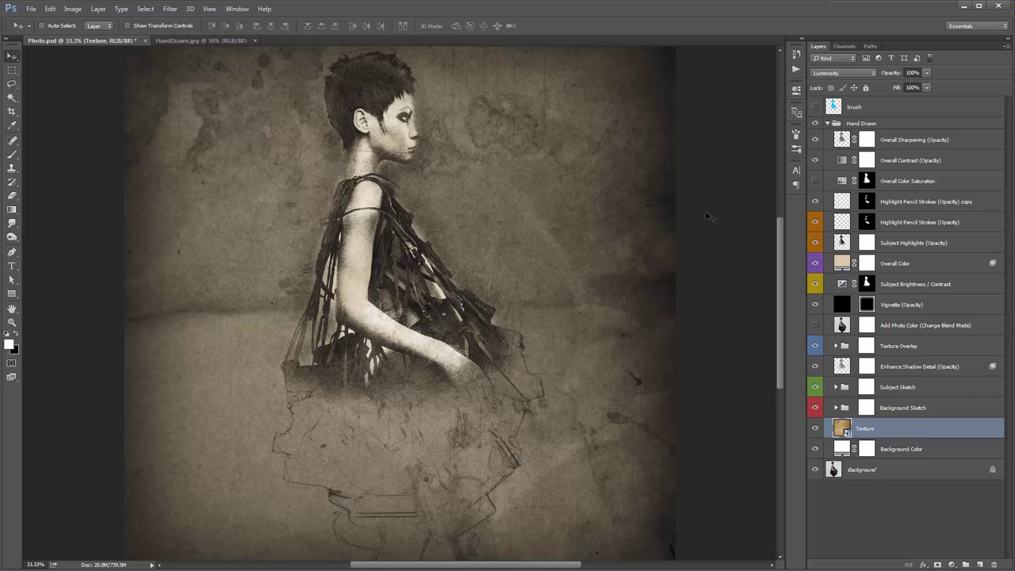
pyautogui.click(893, 73)
pyautogui.write('10')
pyautogui.press('Return')
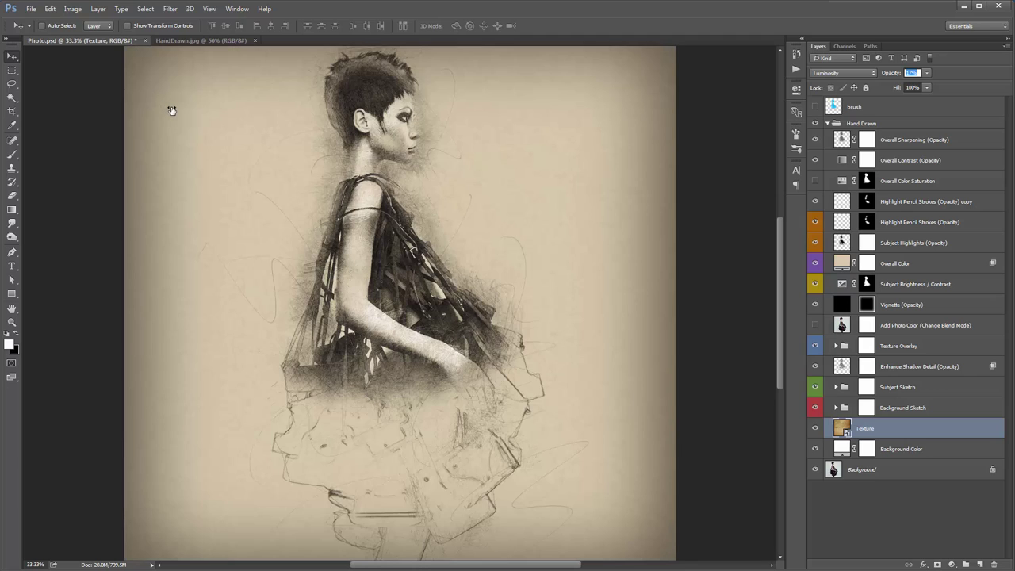
pyautogui.press('3')
pyautogui.press('5')
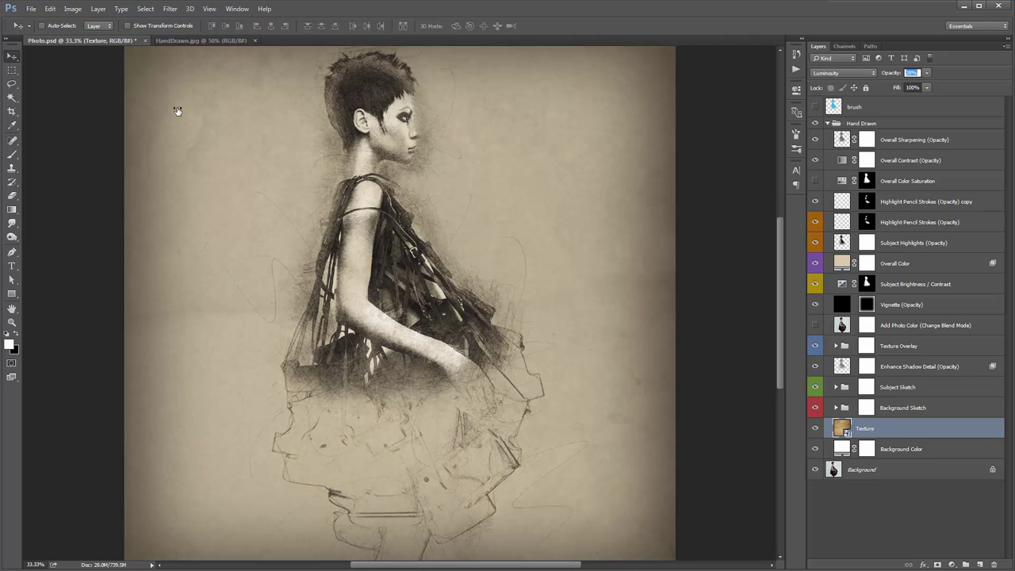
pyautogui.press('2')
pyautogui.press('8')
# Add the text "Hand Drawn" in 72 pt Anemone Regular over the figure, on a new layer above Texture.
pyautogui.press('t')
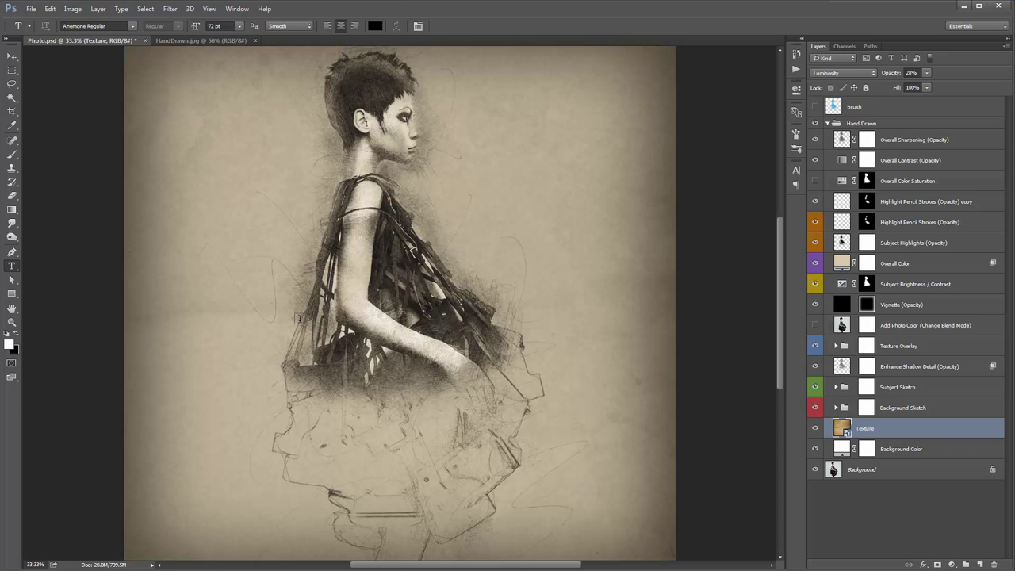
pyautogui.click(429, 295)
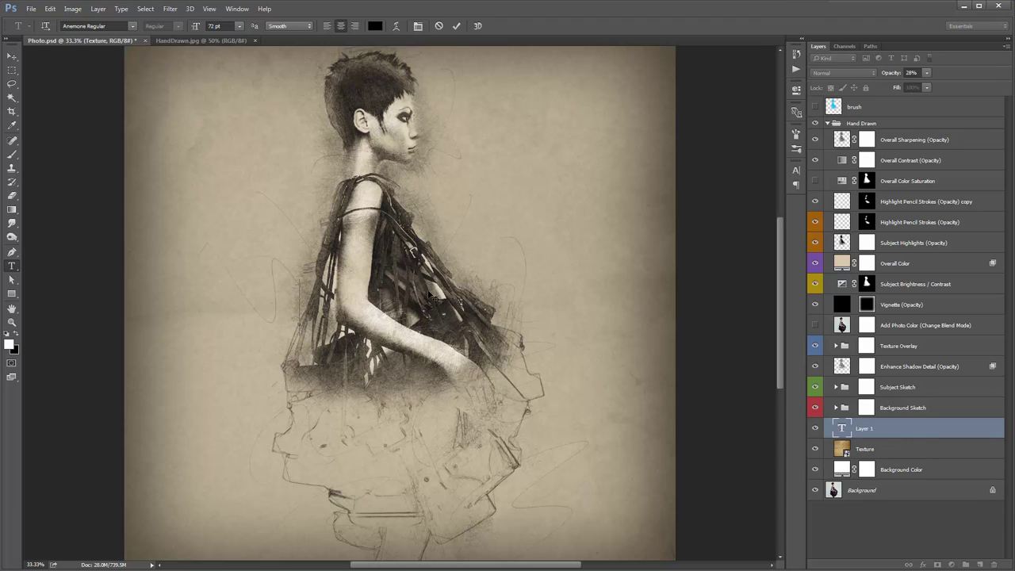
pyautogui.write('Hand Drawn')
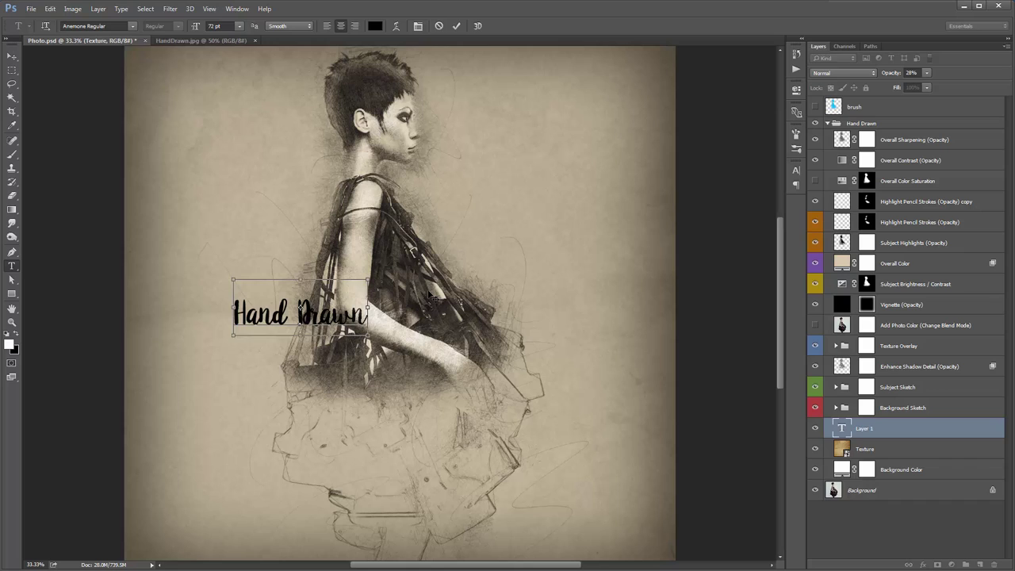
pyautogui.hotkey('ctrl', 'Return')
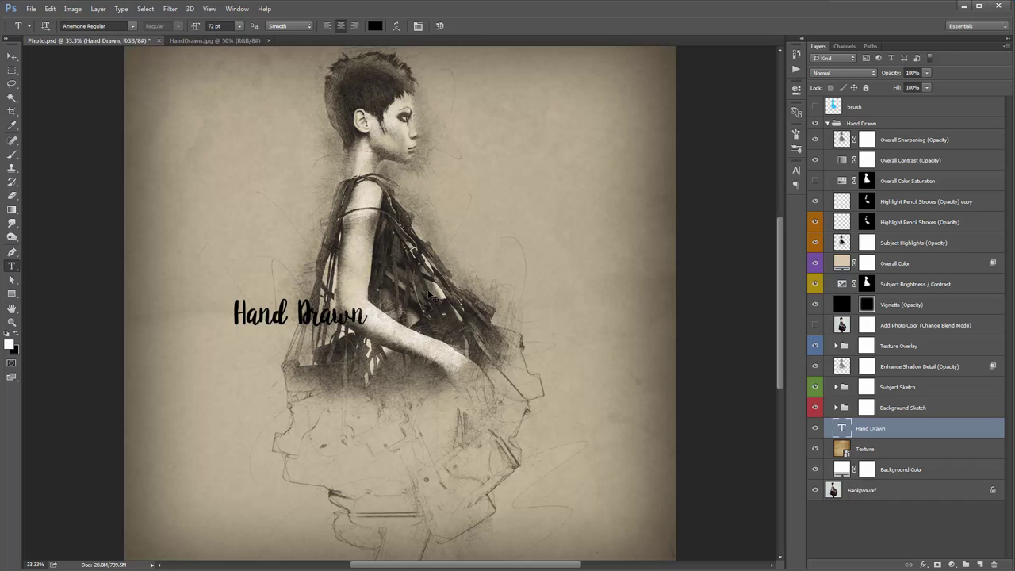
# Change the Hand Drawn text color to white (ffffff) and switch to the Move tool.
pyautogui.click(376, 26)
pyautogui.moveTo(702, 136); pyautogui.dragTo(659, 79)
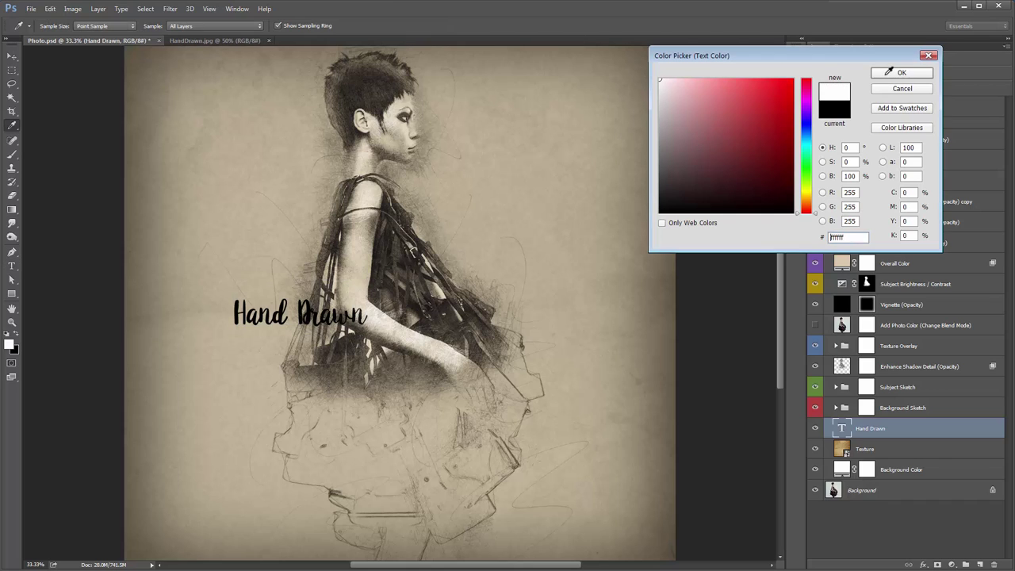
pyautogui.click(886, 72)
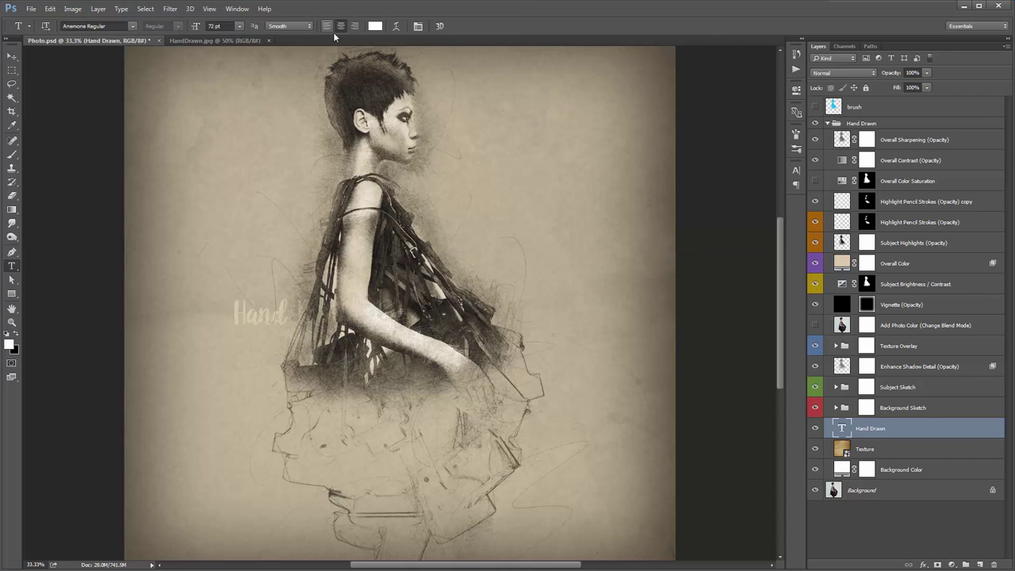
pyautogui.press('v')
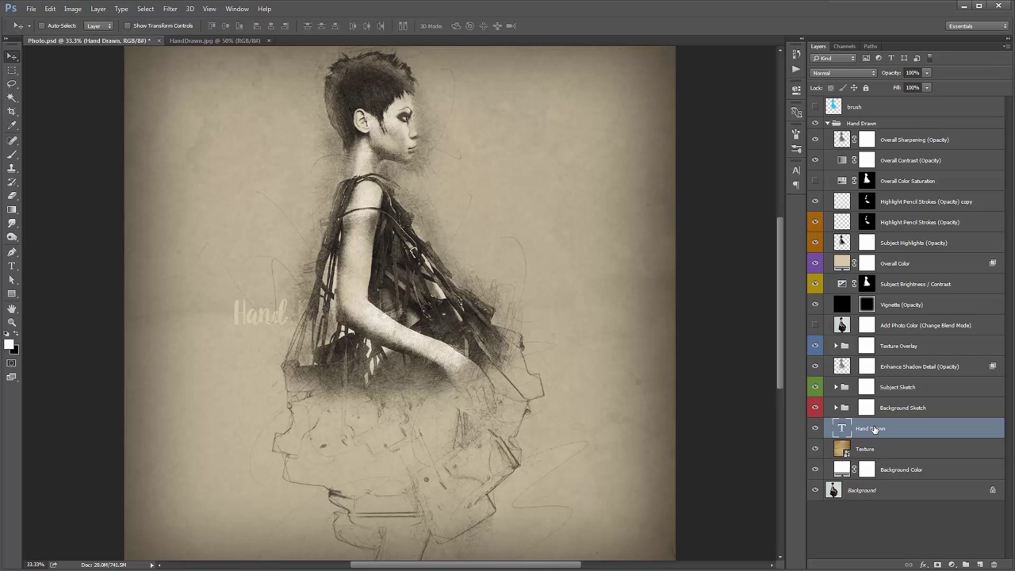
# Move the Hand Drawn text layer directly above Highlight Pencil Strokes (Opacity) copy and scale the text proportionally to about 217% over the figure's waist.
pyautogui.moveTo(875, 429); pyautogui.dragTo(873, 187)
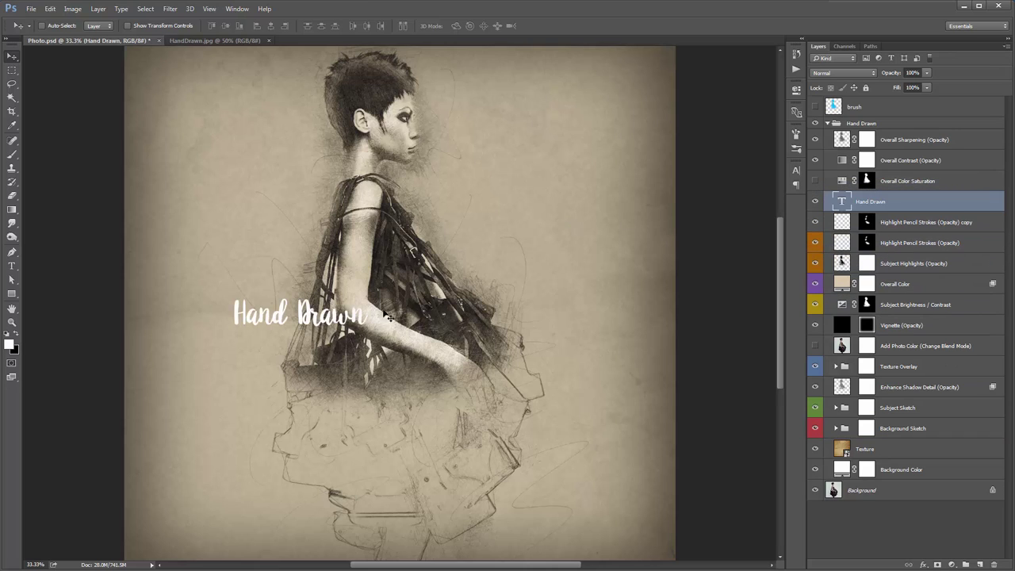
pyautogui.moveTo(405, 316); pyautogui.dragTo(498, 323)
pyautogui.hotkey('ctrl', 't')
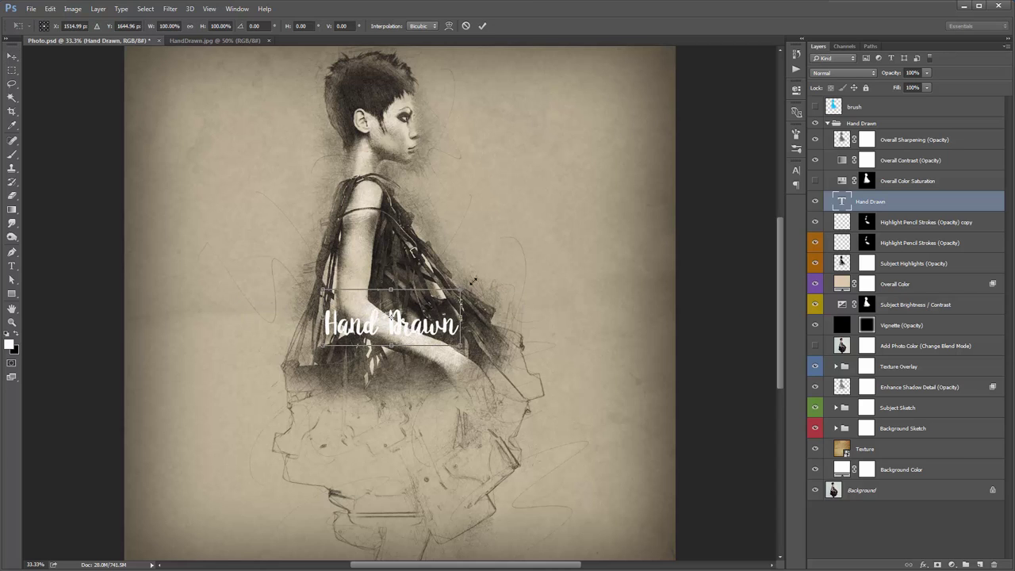
pyautogui.moveTo(461, 288); pyautogui.dragTo(533, 247)
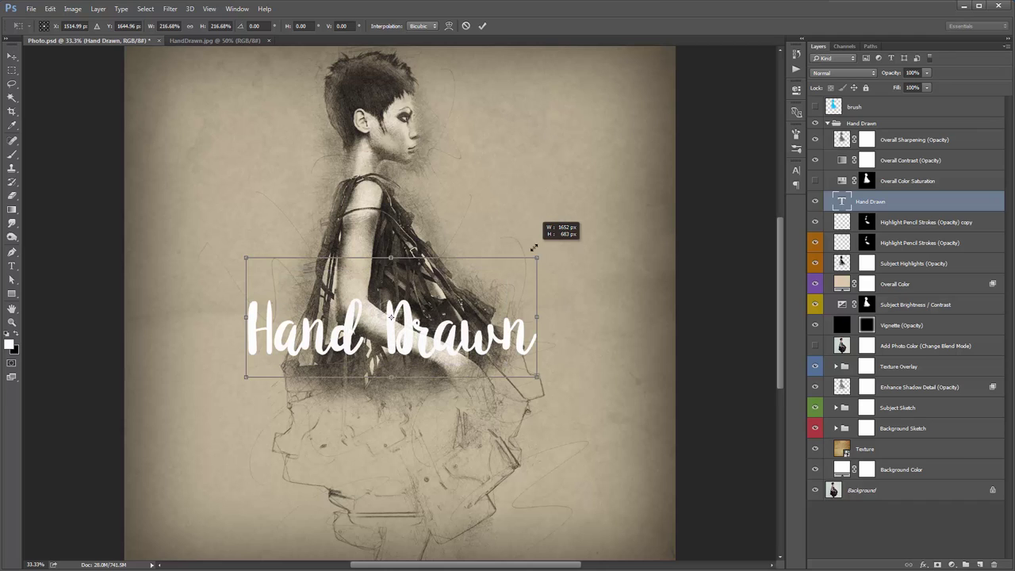
pyautogui.moveTo(533, 247); pyautogui.dragTo(528, 252)
pyautogui.press('Return')
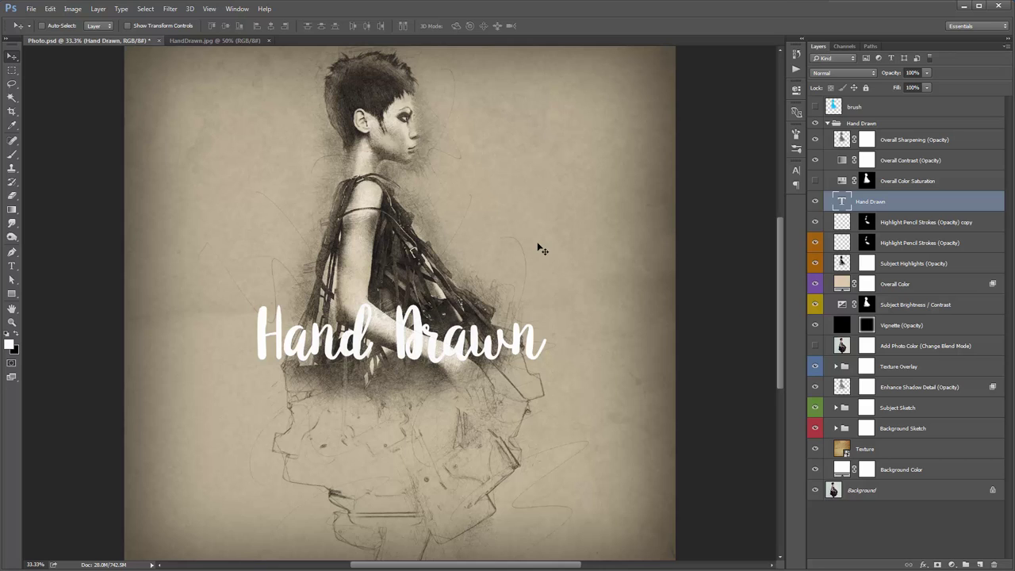
# Open the blending options of the Hand Drawn text layer with the dialog placed clear of the text.
pyautogui.doubleClick(897, 206)
pyautogui.moveTo(704, 44)
pyautogui.mouseDown()
pyautogui.moveTo(662, 51)
pyautogui.moveTo(682, 61)
pyautogui.mouseUp()
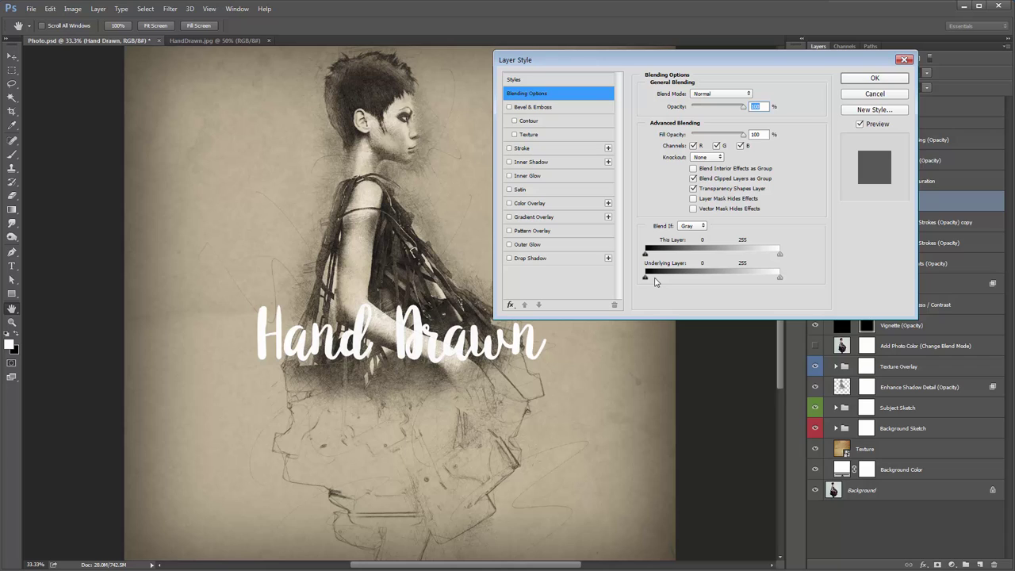
# Try splitting the text's Underlying Layer Blend If sliders, first the black one to 110 and 241, and the white one to 119.
pyautogui.press('alt')
pyautogui.moveTo(646, 278); pyautogui.dragTo(704, 286)
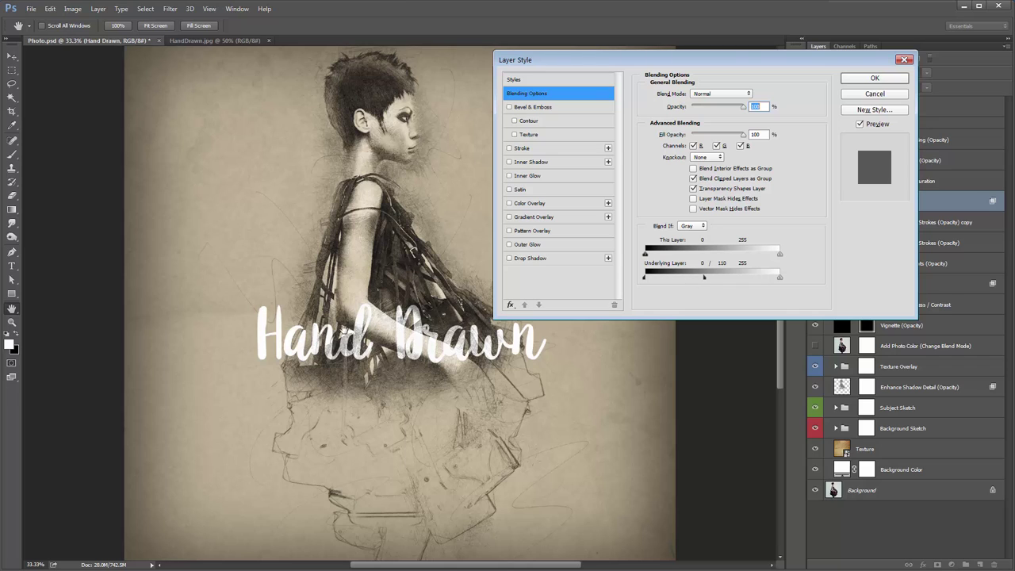
pyautogui.press('alt')
pyautogui.moveTo(704, 279); pyautogui.dragTo(774, 280)
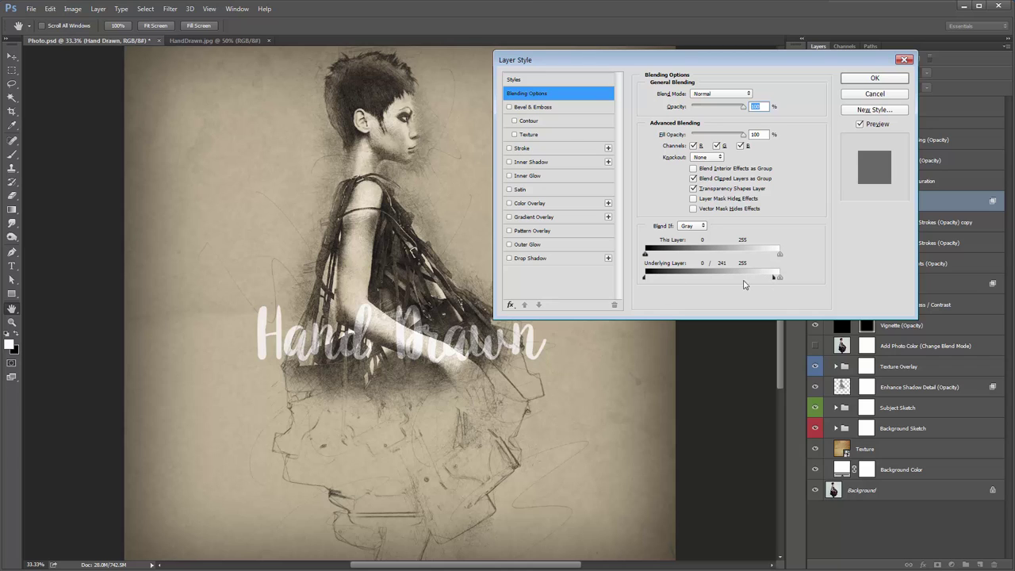
pyautogui.moveTo(773, 279)
pyautogui.mouseDown()
pyautogui.moveTo(644, 279)
pyautogui.moveTo(780, 280)
pyautogui.moveTo(707, 281)
pyautogui.mouseUp()
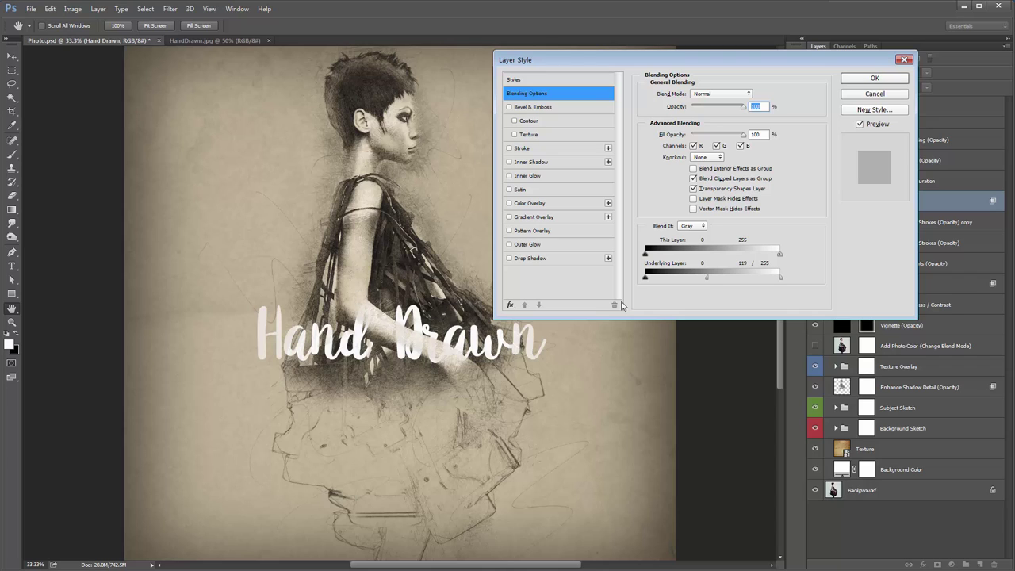
pyautogui.moveTo(706, 279); pyautogui.dragTo(790, 281)
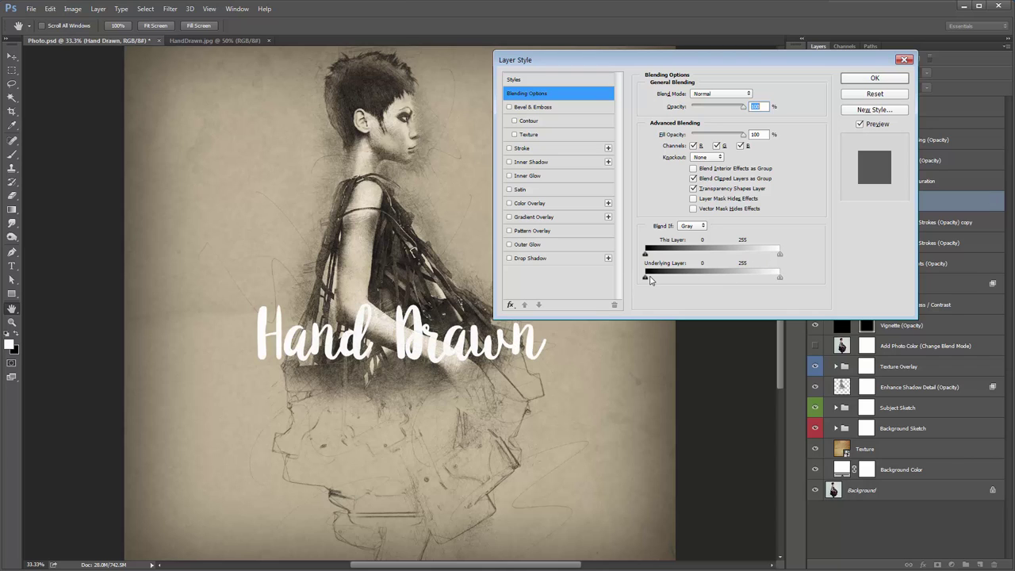
# Split the text's black Underlying Layer Blend If slider to 0 / 99, enable an Outer Glow, and apply the layer style.
pyautogui.moveTo(645, 278); pyautogui.dragTo(698, 284)
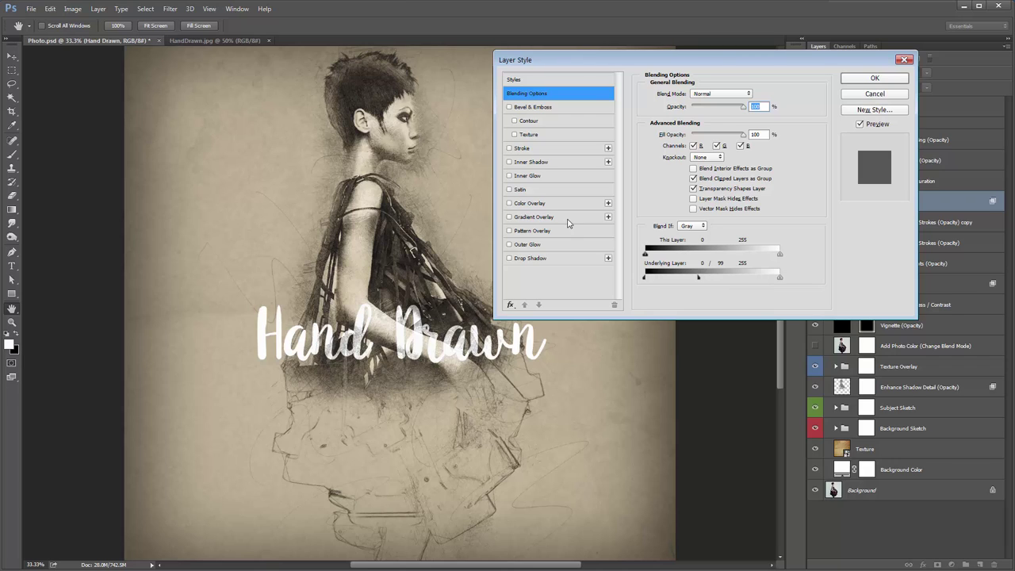
pyautogui.click(526, 247)
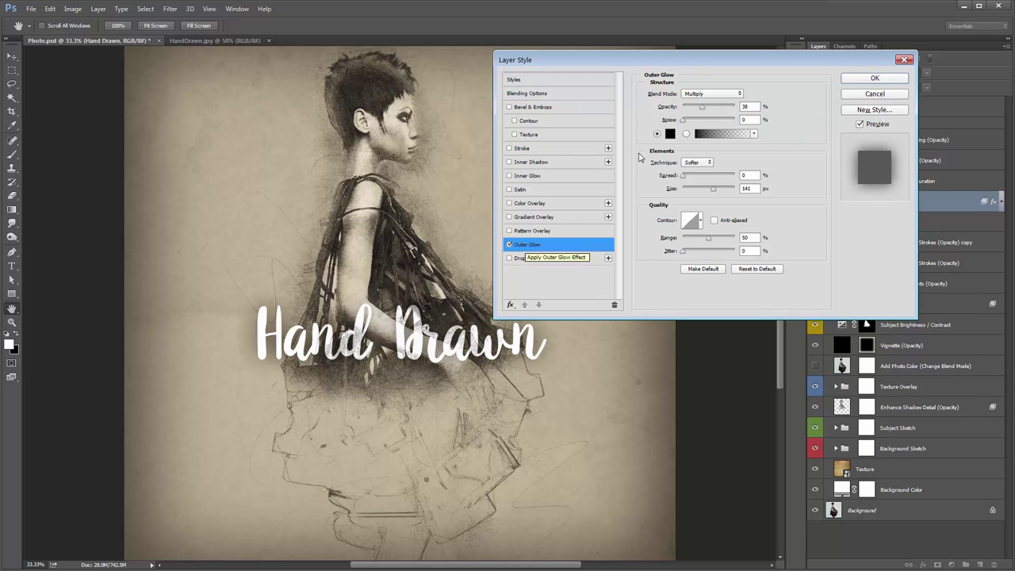
pyautogui.click(721, 94)
pyautogui.click(693, 128)
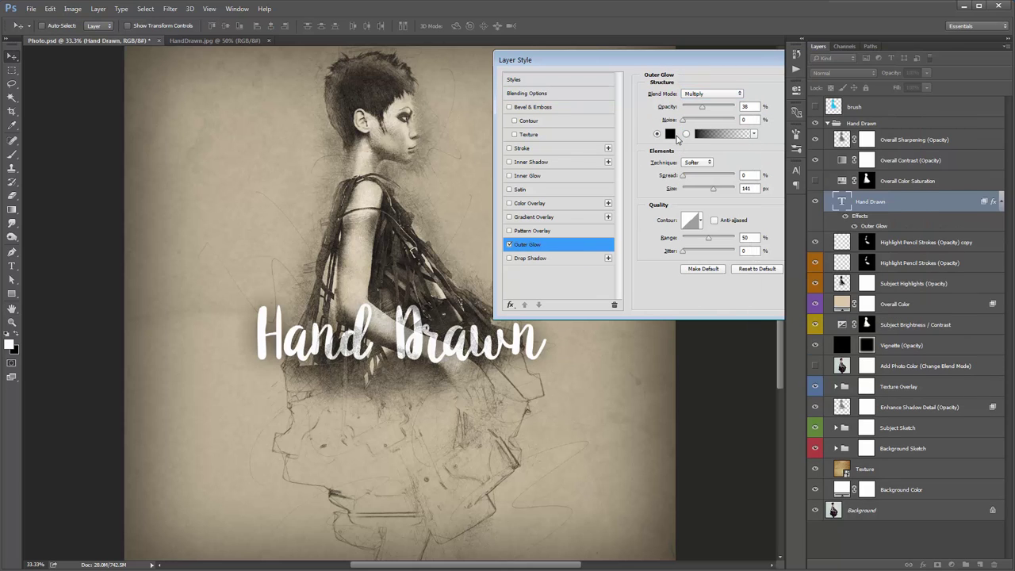
pyautogui.press('Return')
# Reopen the text's Outer Glow settings and use Multiply blend mode with glow color 010101.
pyautogui.doubleClick(915, 203)
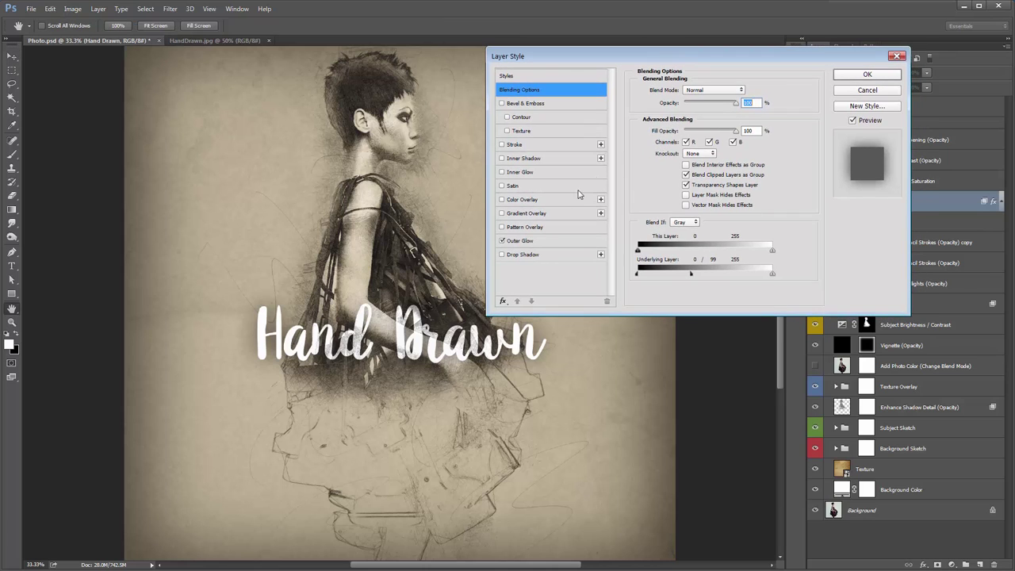
pyautogui.click(523, 241)
pyautogui.click(695, 90)
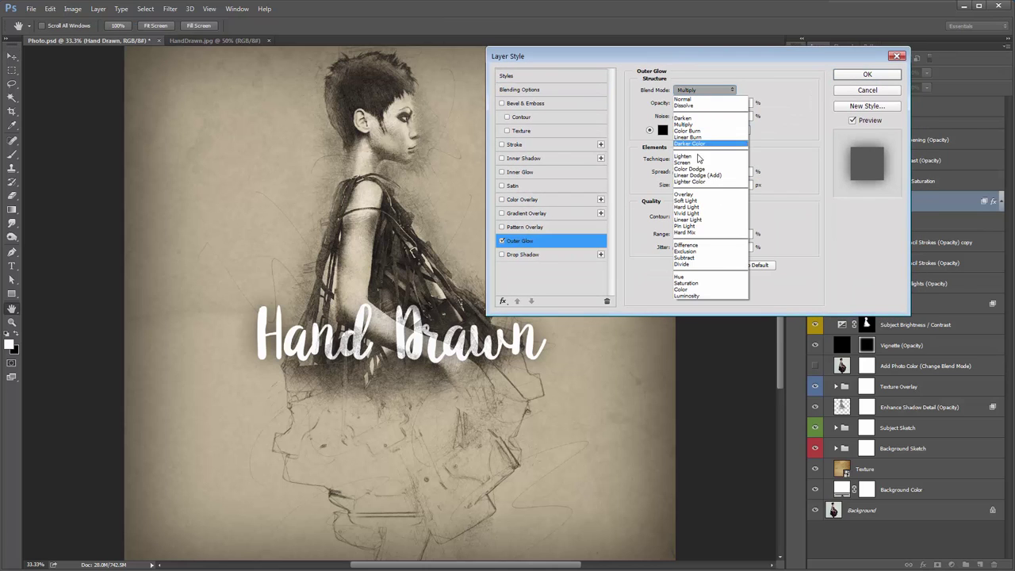
pyautogui.click(683, 125)
pyautogui.click(663, 130)
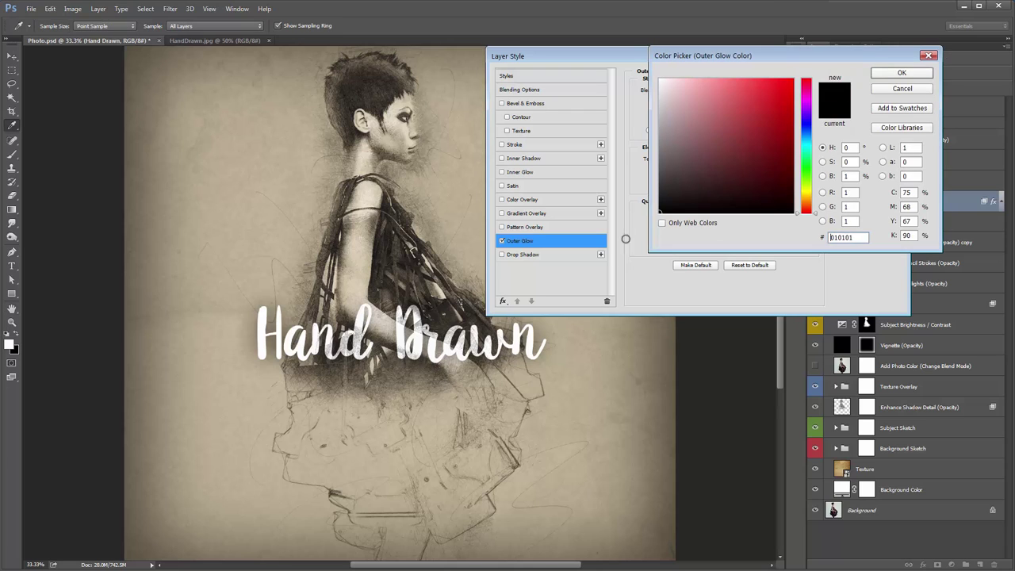
pyautogui.click(888, 74)
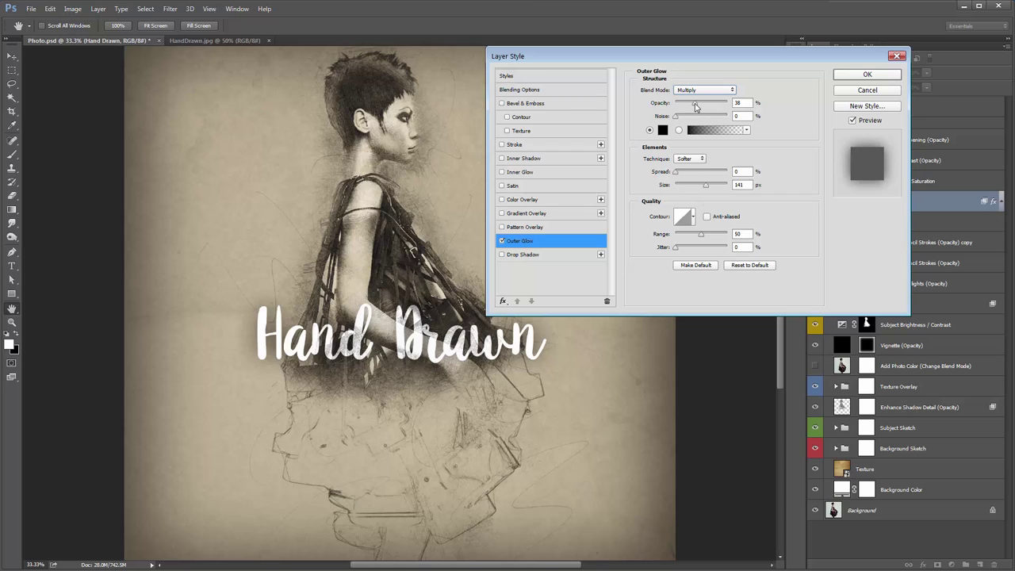
# Reduce the Outer Glow opacity to about 23% and its size slightly, and move the text 30 px straight down.
pyautogui.moveTo(696, 104); pyautogui.dragTo(716, 106)
pyautogui.moveTo(680, 106); pyautogui.dragTo(688, 110)
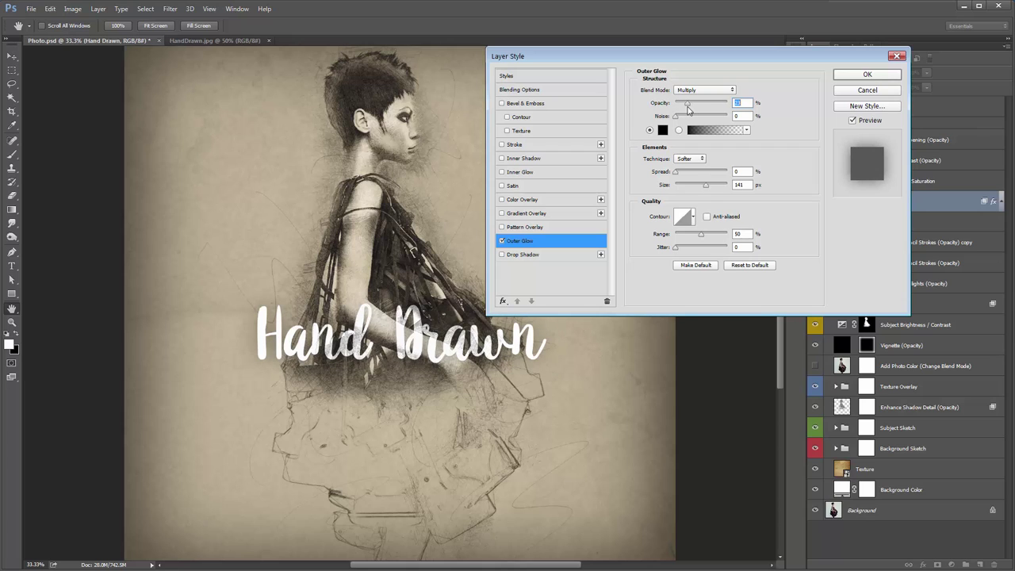
pyautogui.moveTo(705, 185)
pyautogui.mouseDown()
pyautogui.moveTo(689, 187)
pyautogui.moveTo(701, 188)
pyautogui.mouseUp()
pyautogui.click(864, 76)
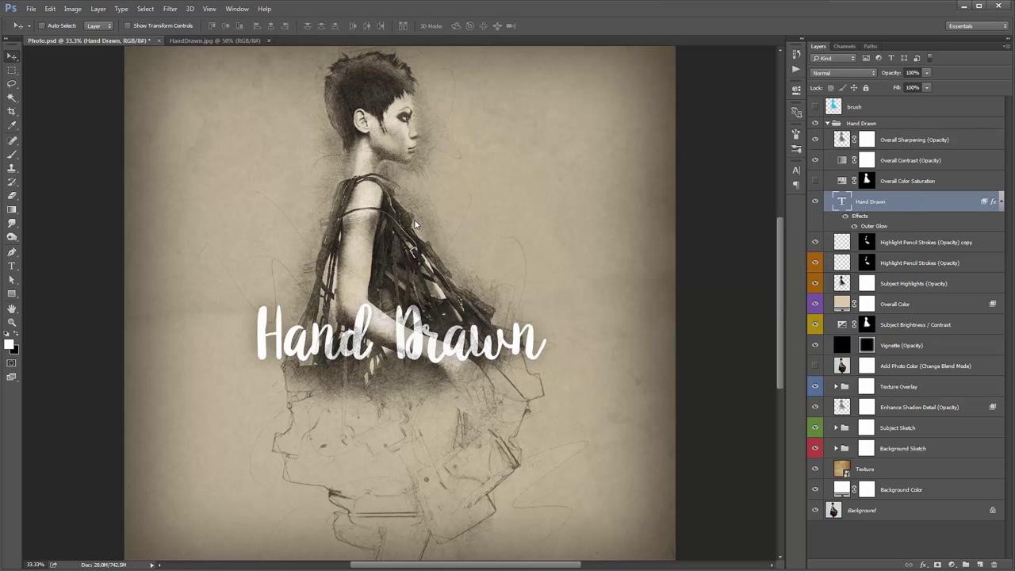
pyautogui.moveTo(449, 229); pyautogui.dragTo(450, 234)
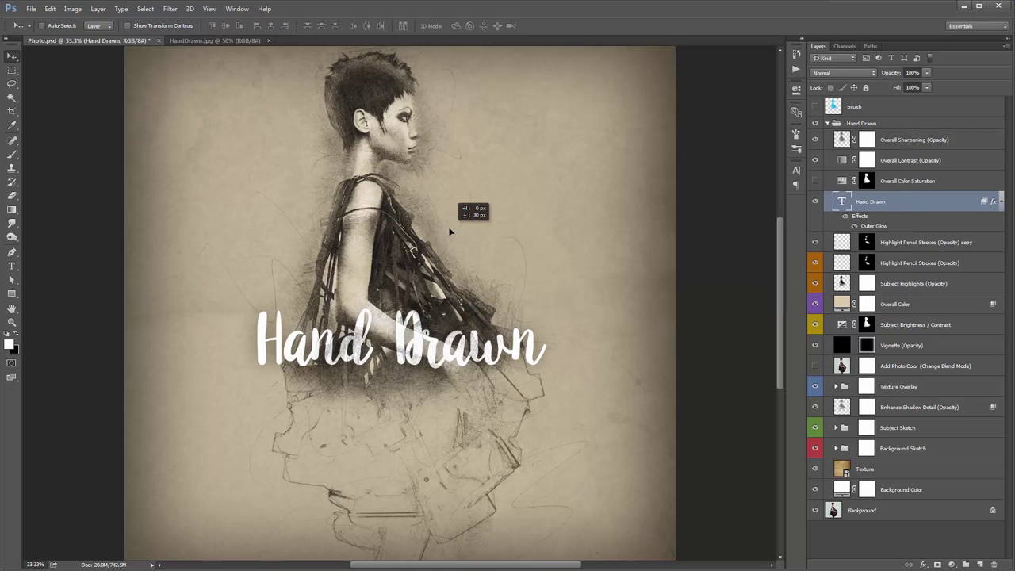
# Raise the opacity of the Overall Sharpening (Opacity) layer.
pyautogui.click(903, 142)
pyautogui.click(889, 74)
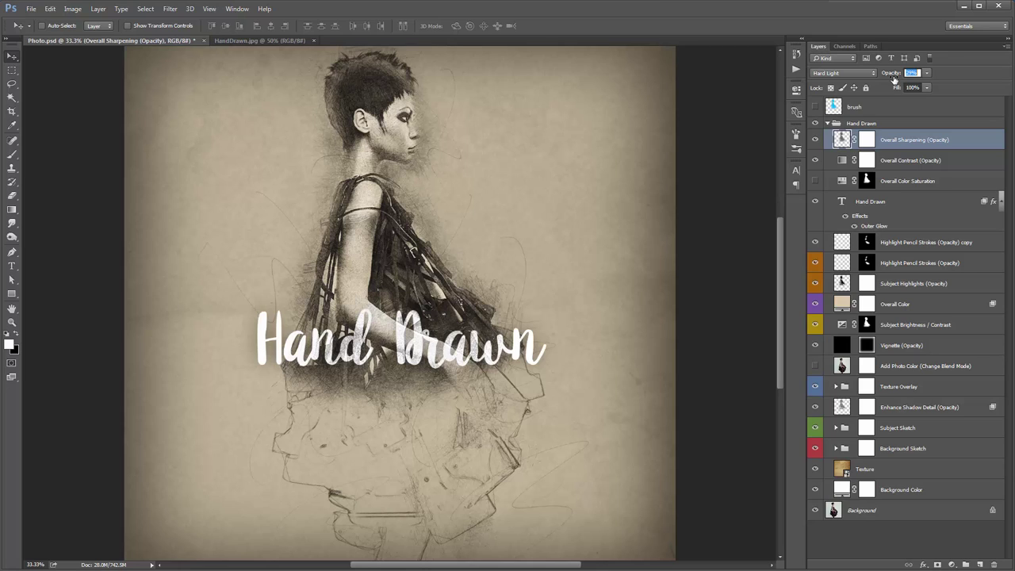
pyautogui.press('Return')
# Raise the opacity of the Texture layer to 53%.
pyautogui.click(879, 467)
pyautogui.click(887, 73)
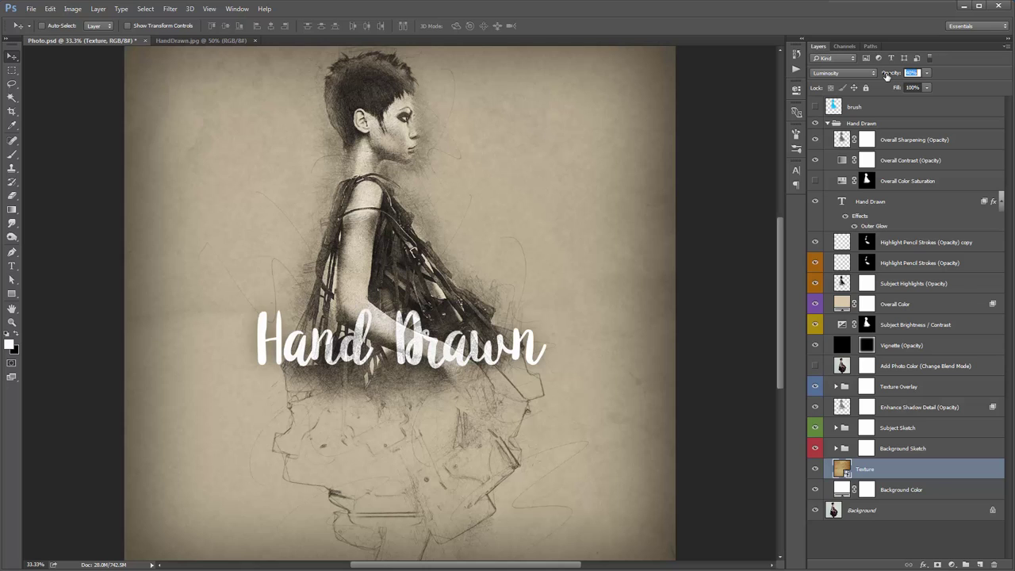
pyautogui.moveTo(887, 74); pyautogui.dragTo(896, 75)
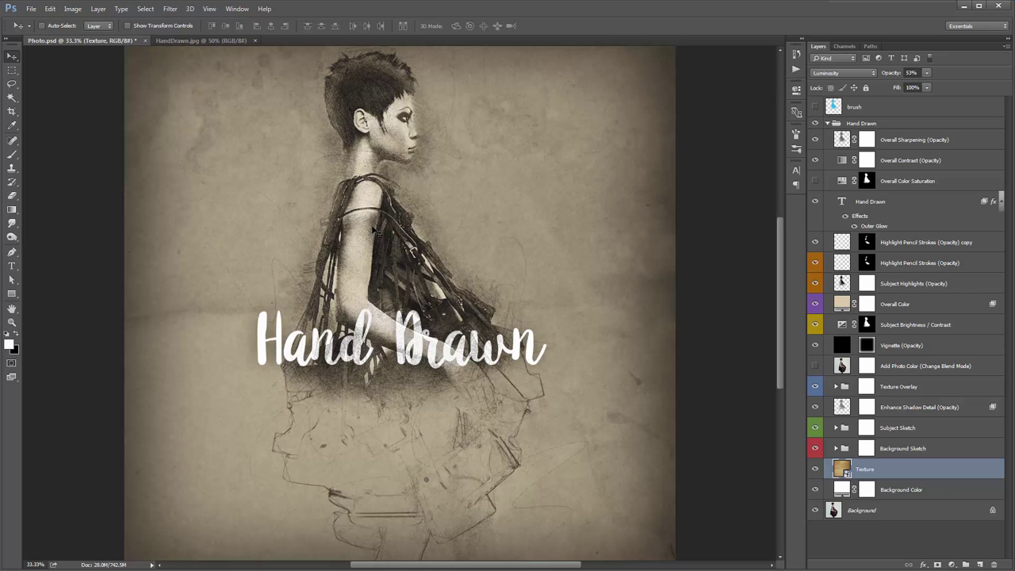
# Add a Curves adjustment layer directly above Texture and clip it to the Texture layer.
pyautogui.click(951, 563)
pyautogui.click(978, 402)
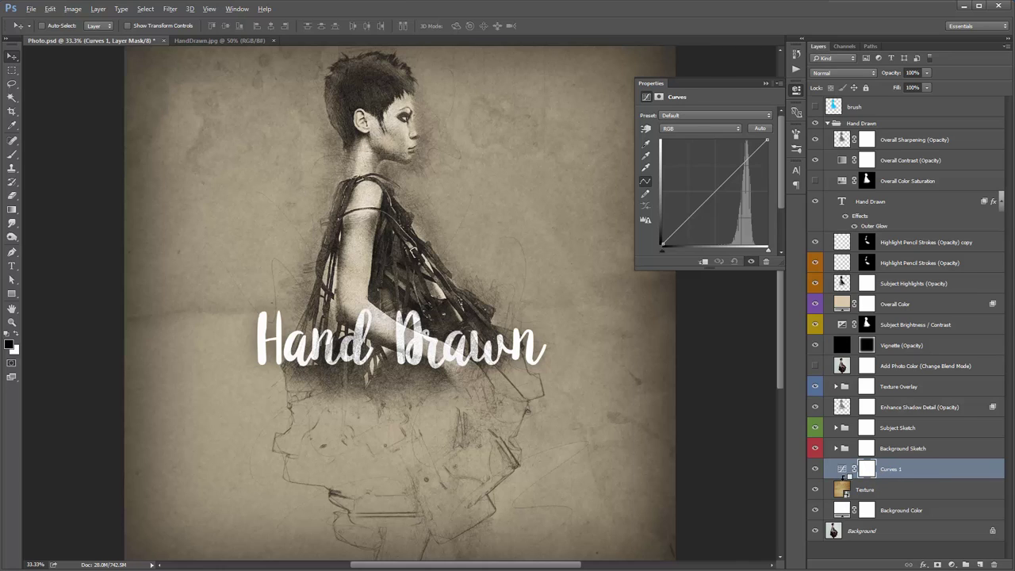
pyautogui.hotkey('ctrl', 'alt', 'g')
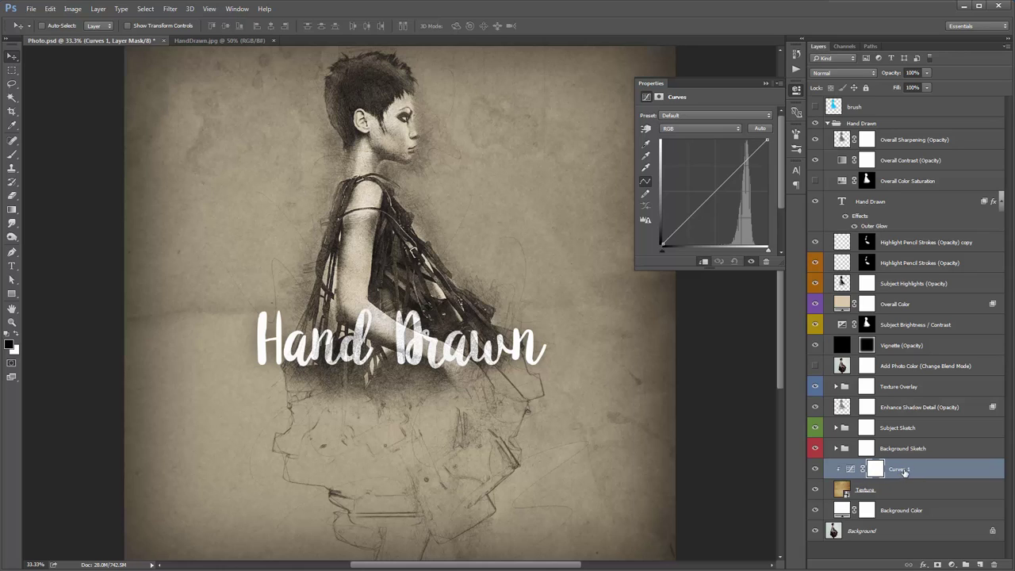
# Raise the midtones of the clipped Curves layer, hold the shadows down with a second point, and compare the image with and without it.
pyautogui.click(864, 491)
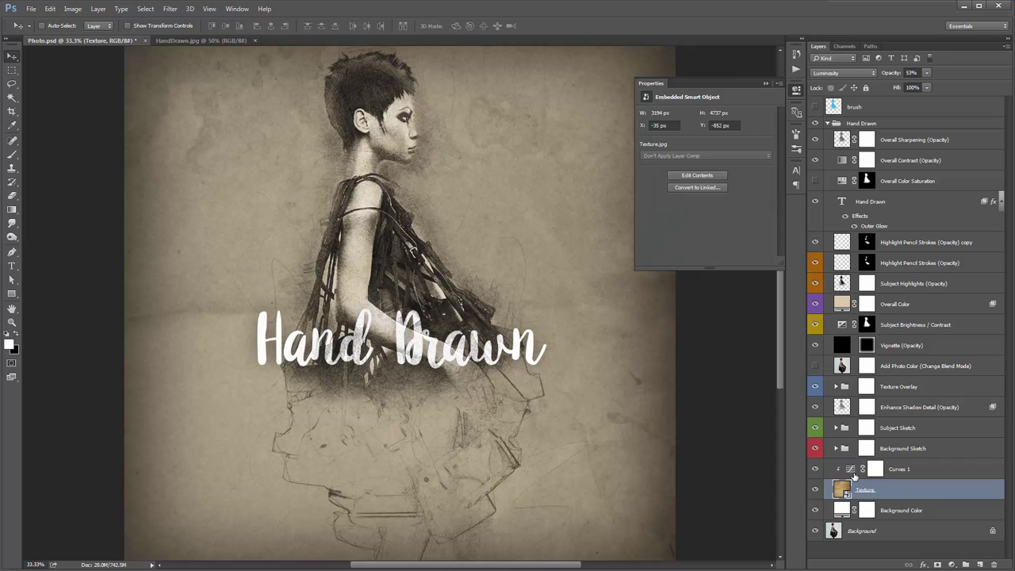
pyautogui.click(851, 471)
pyautogui.moveTo(715, 191); pyautogui.dragTo(706, 184)
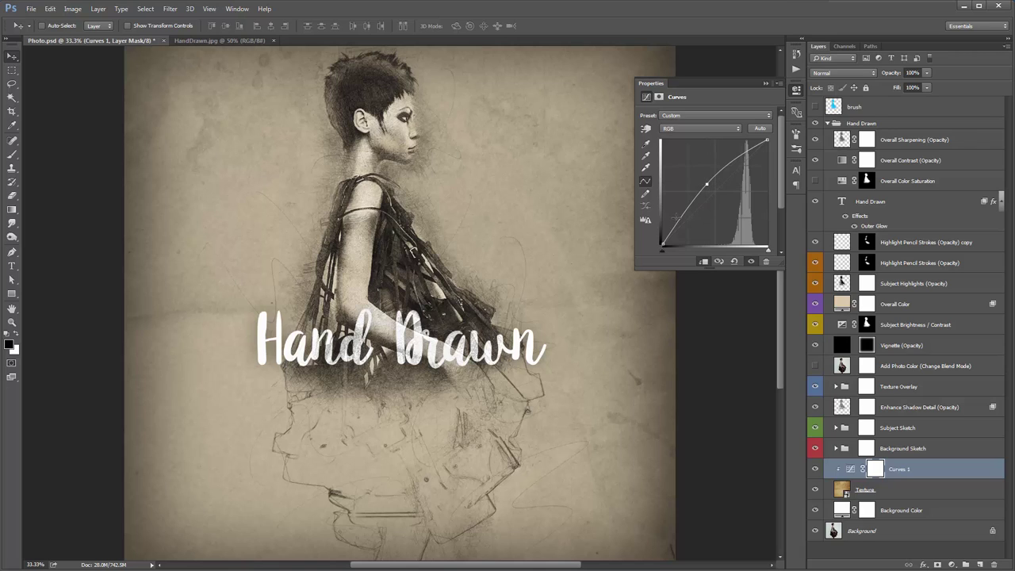
pyautogui.moveTo(676, 216); pyautogui.dragTo(680, 222)
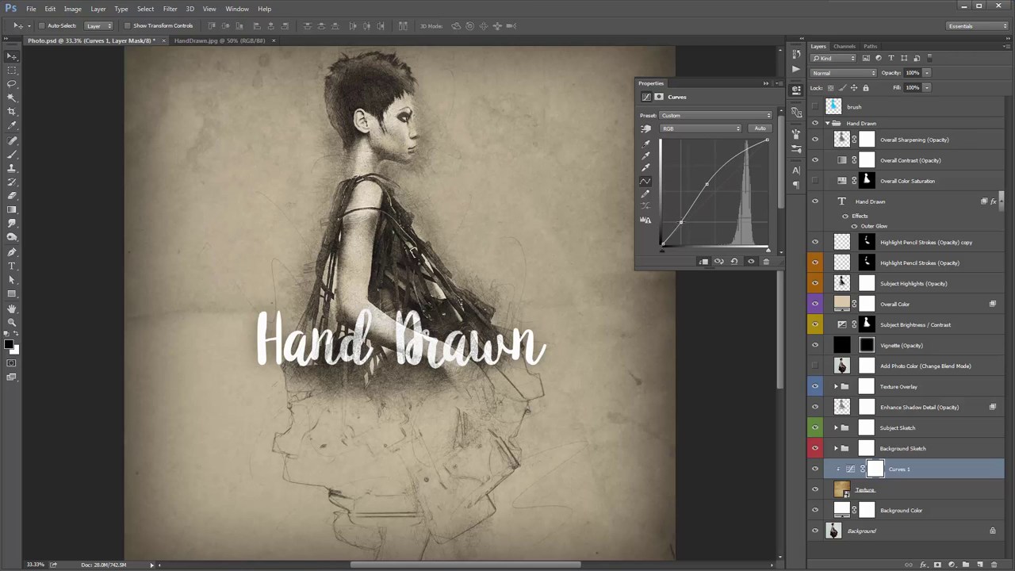
pyautogui.moveTo(681, 222); pyautogui.dragTo(681, 223)
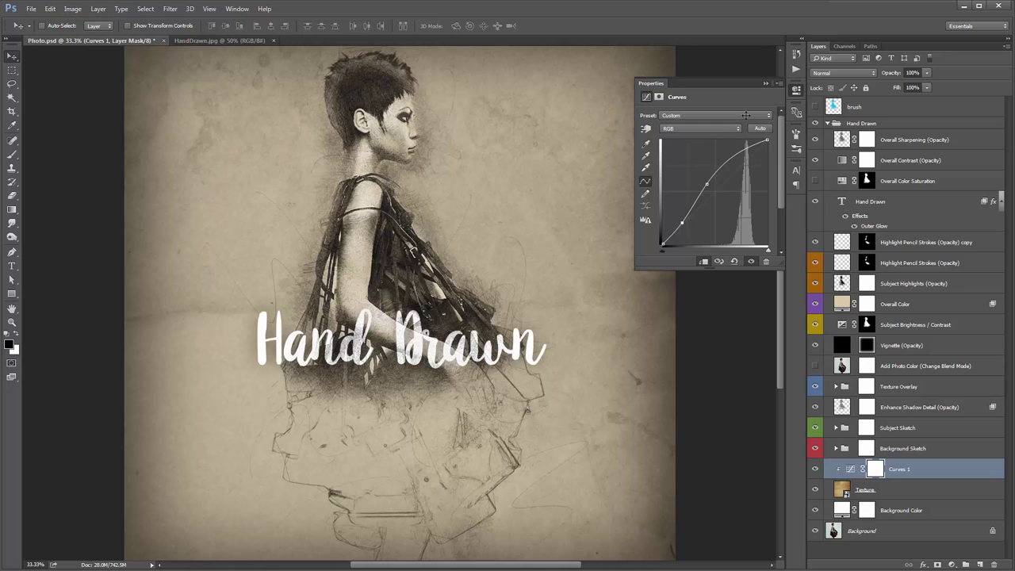
pyautogui.click(765, 83)
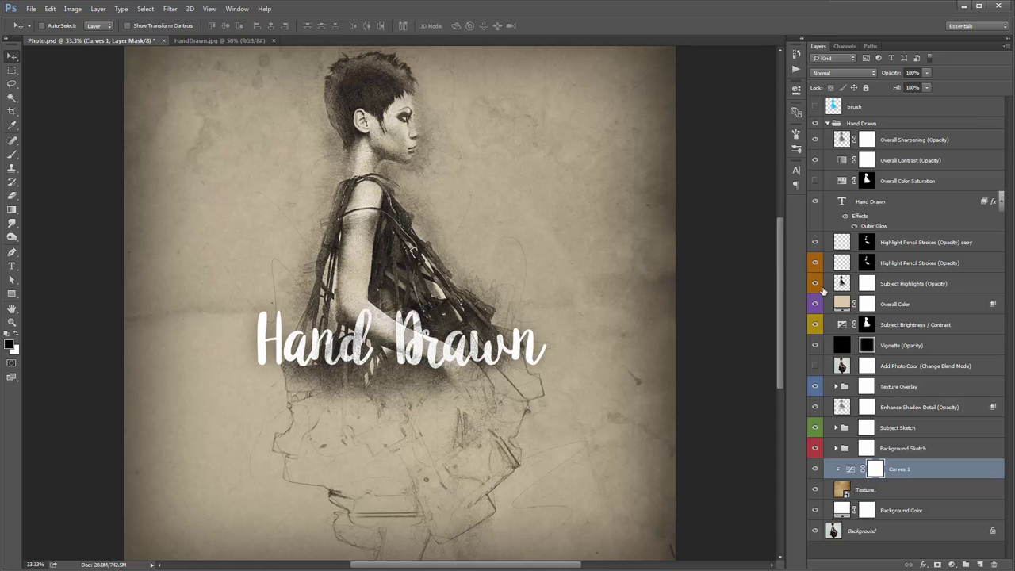
pyautogui.click(813, 470)
pyautogui.click(813, 471)
# Add another Curves adjustment layer at the top of the Hand Drawn group.
pyautogui.click(888, 135)
pyautogui.click(888, 126)
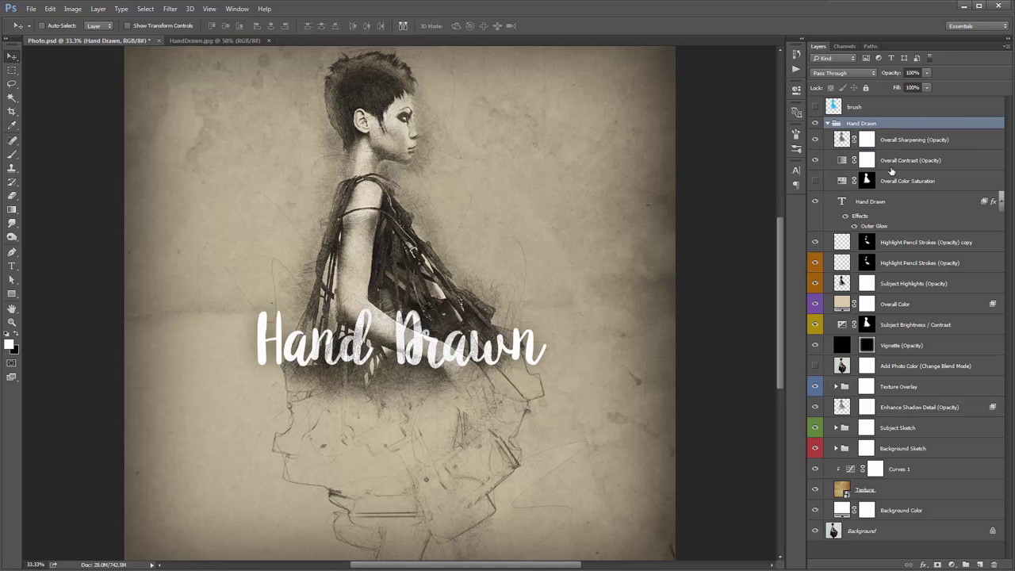
pyautogui.click(953, 564)
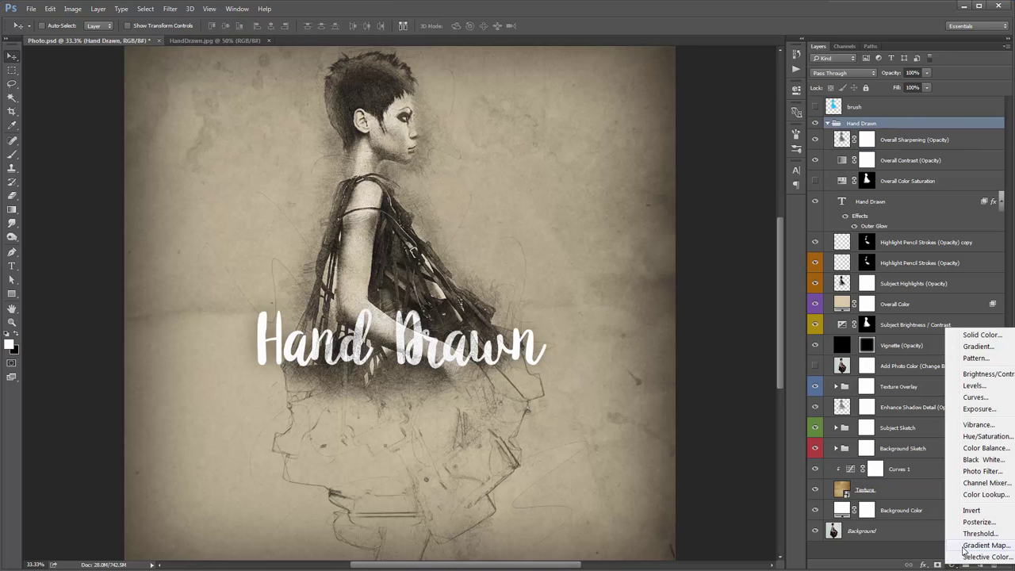
pyautogui.click(975, 396)
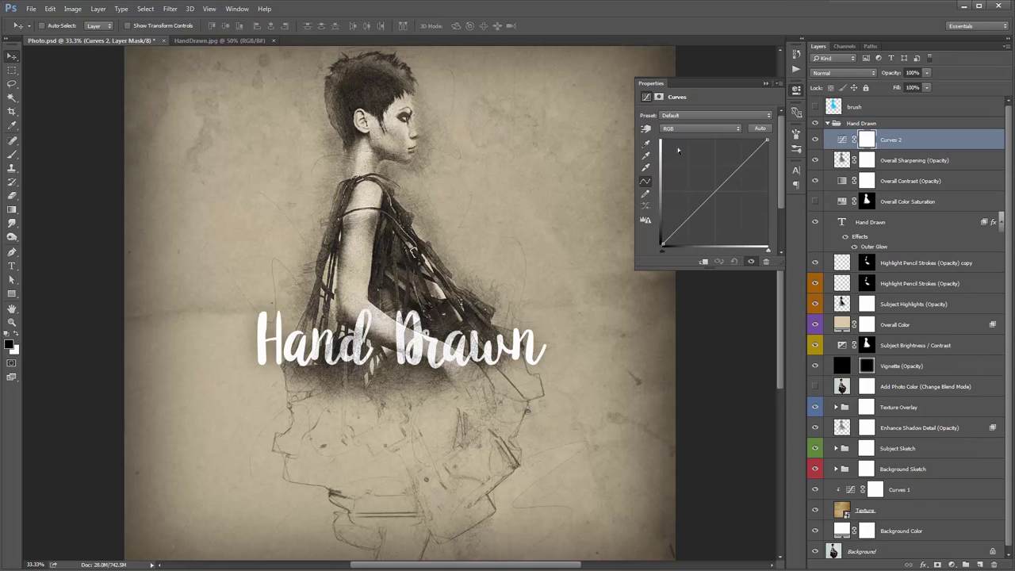
# Pull down the shadows of the red channel in the top Curves adjustment layer.
pyautogui.click(698, 128)
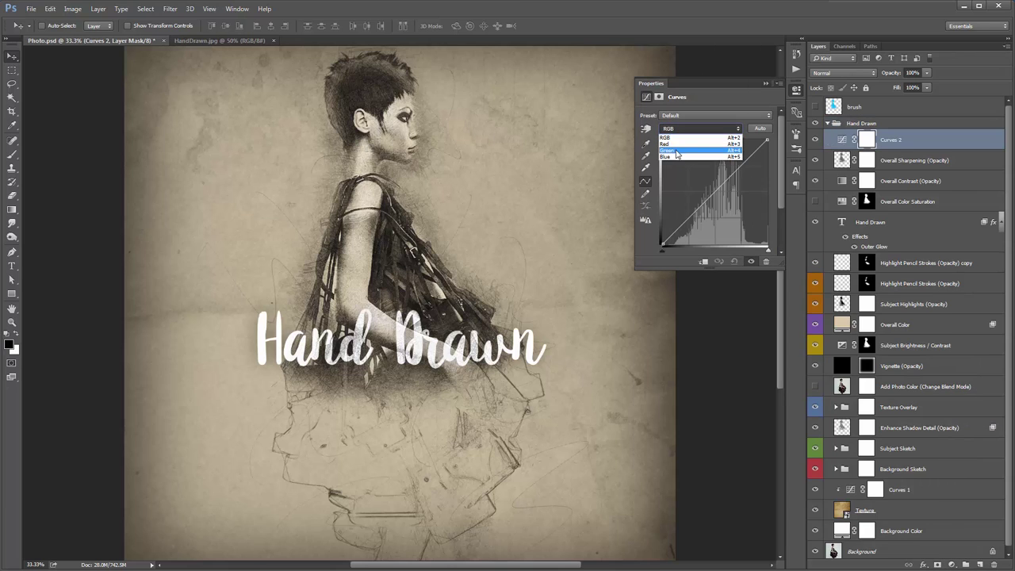
pyautogui.click(669, 145)
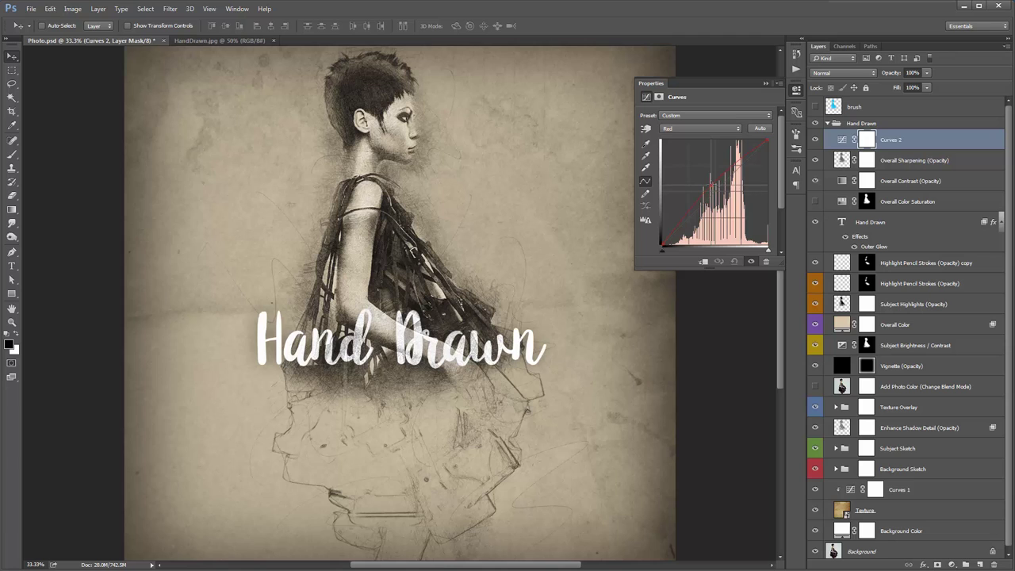
pyautogui.moveTo(698, 211); pyautogui.dragTo(686, 224)
# Anchor the midtones of the blue channel in the same Curves layer and lift its shadows slightly with a second point.
pyautogui.click(673, 129)
pyautogui.click(676, 151)
pyautogui.click(690, 129)
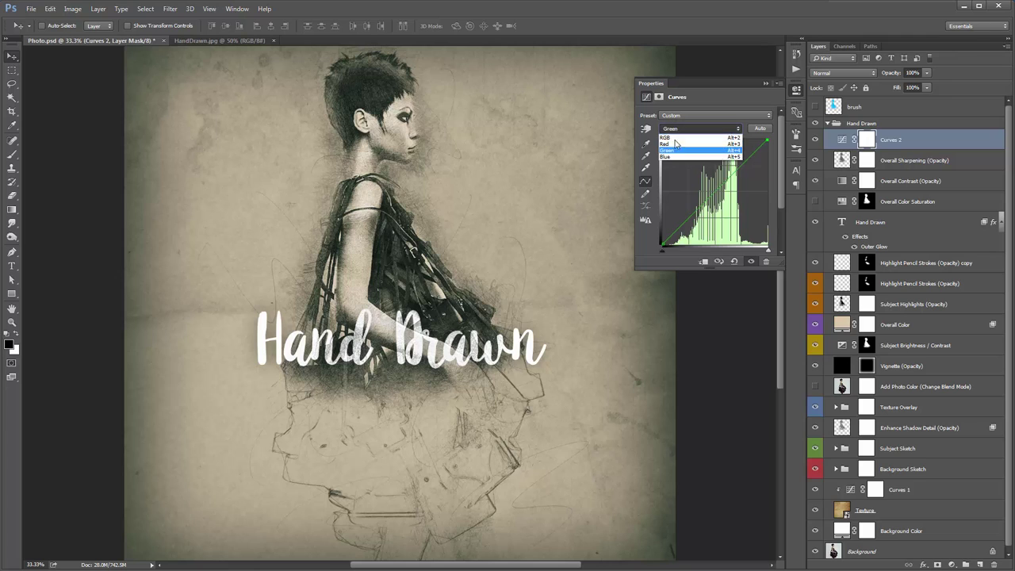
pyautogui.click(674, 156)
pyautogui.click(716, 194)
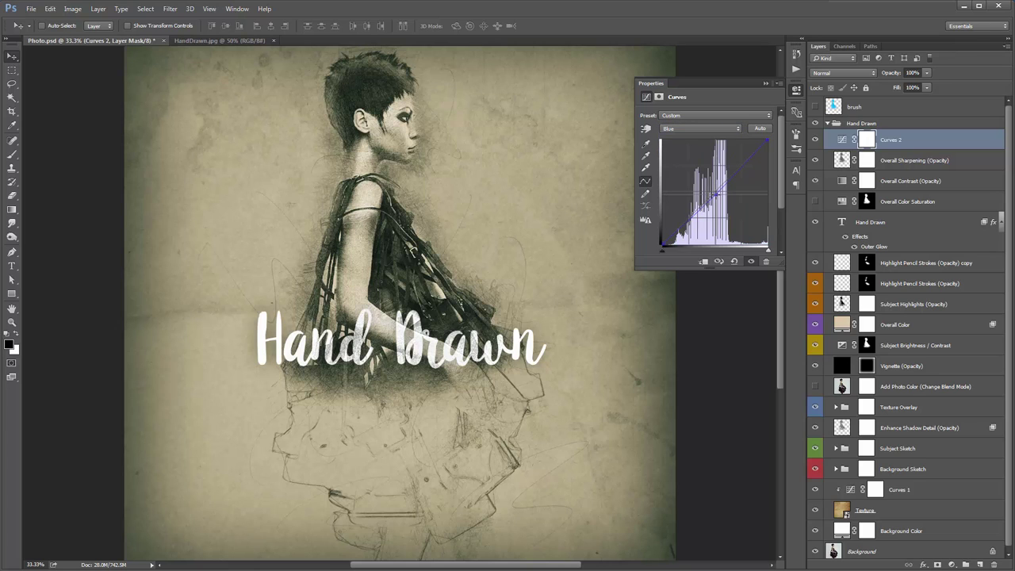
pyautogui.click(675, 229)
pyautogui.click(796, 90)
# Reduce the opacity of the Curves 2 layer to 61% and compare the image with and without it.
pyautogui.click(912, 73)
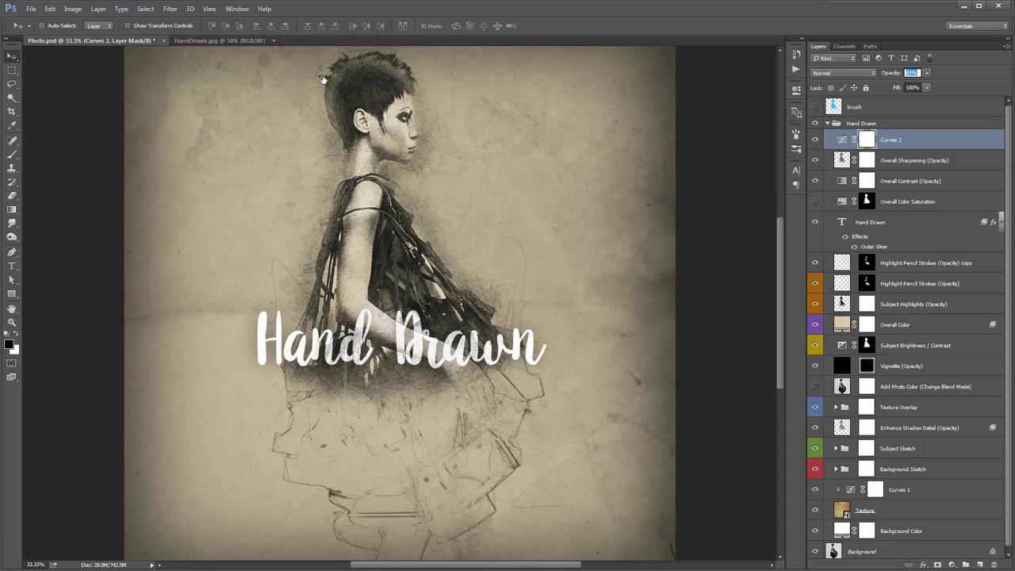
pyautogui.press('Return')
pyautogui.click(814, 139)
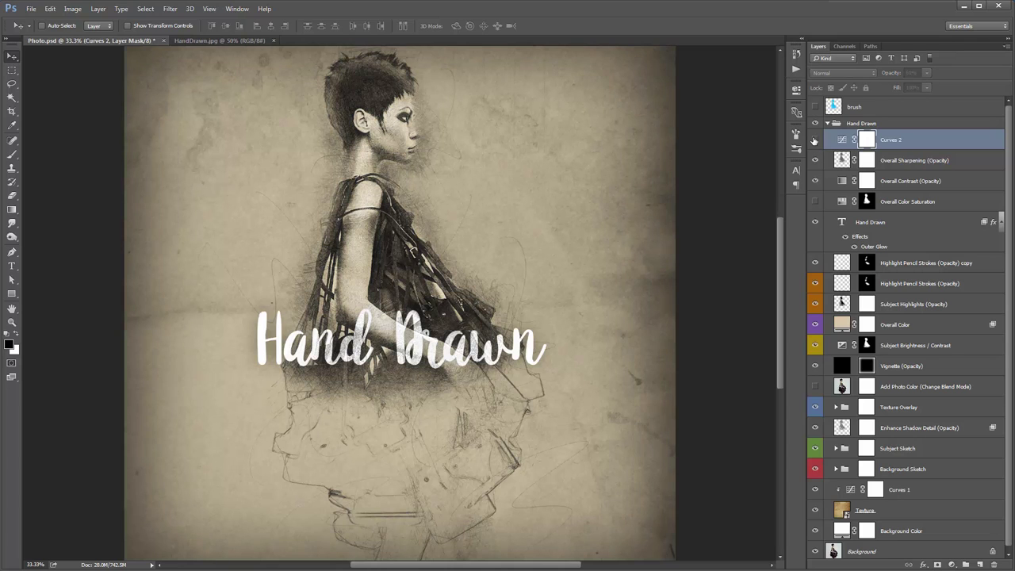
pyautogui.click(814, 139)
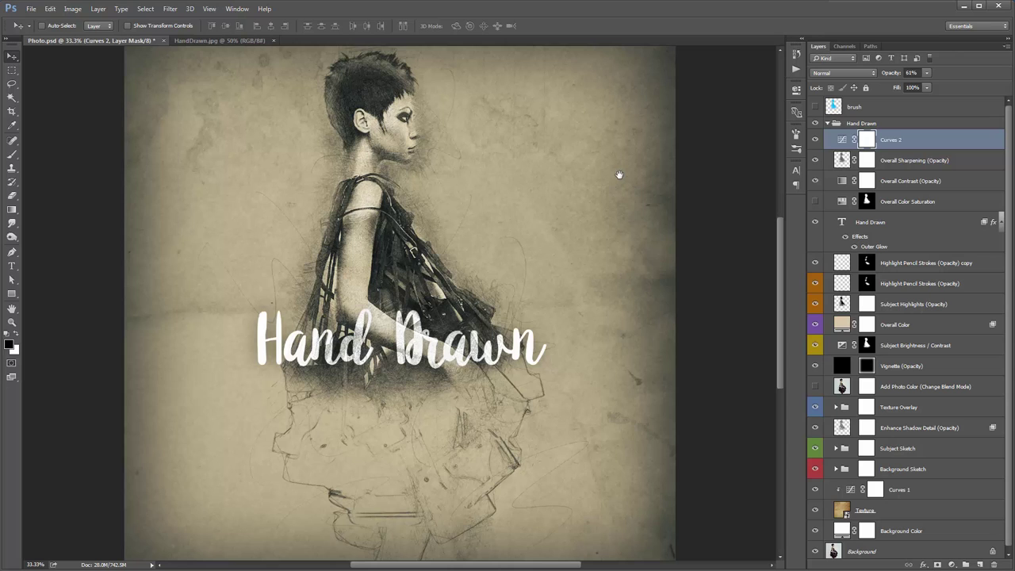
# Collapse the Hand Drawn group and compare the finished sketch effect with the original photo by toggling the group's visibility.
pyautogui.click(827, 124)
pyautogui.click(815, 124)
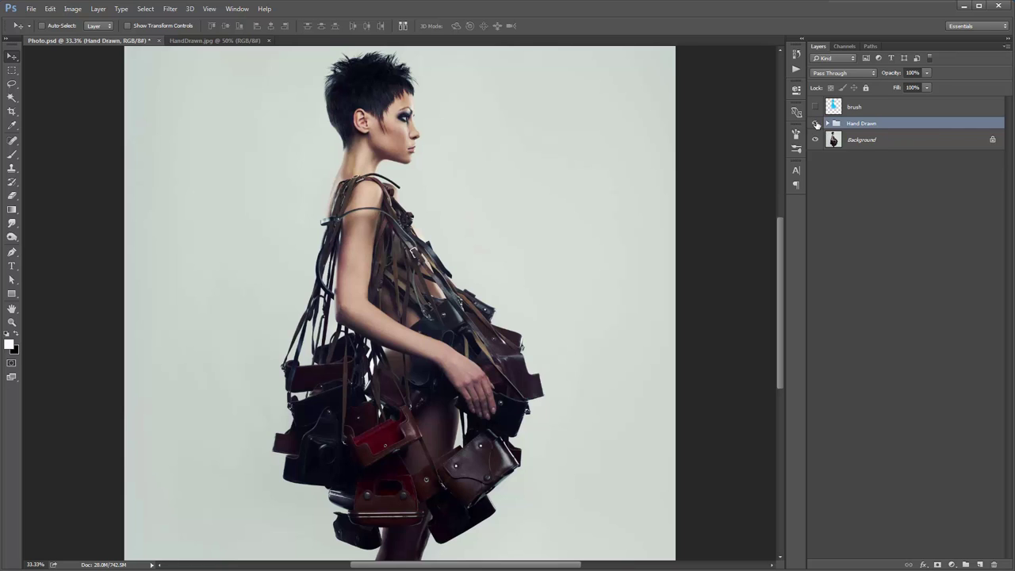
pyautogui.click(816, 124)
pyautogui.click(816, 123)
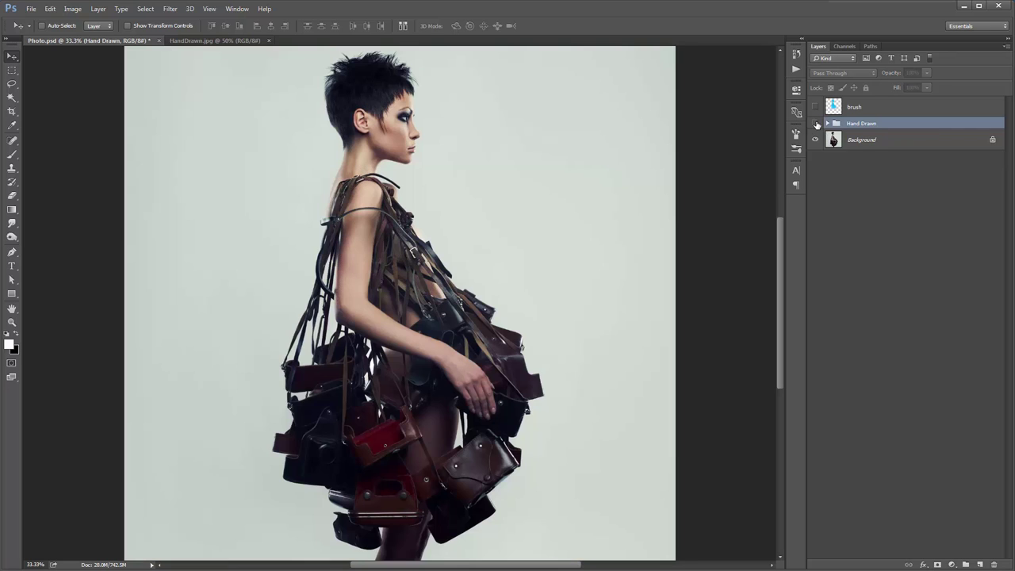
pyautogui.click(816, 123)
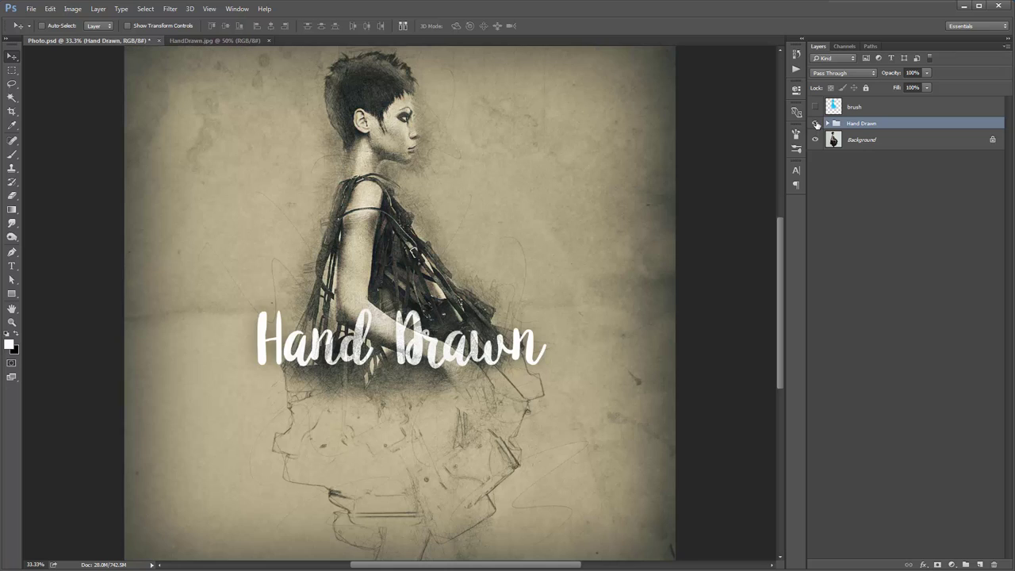